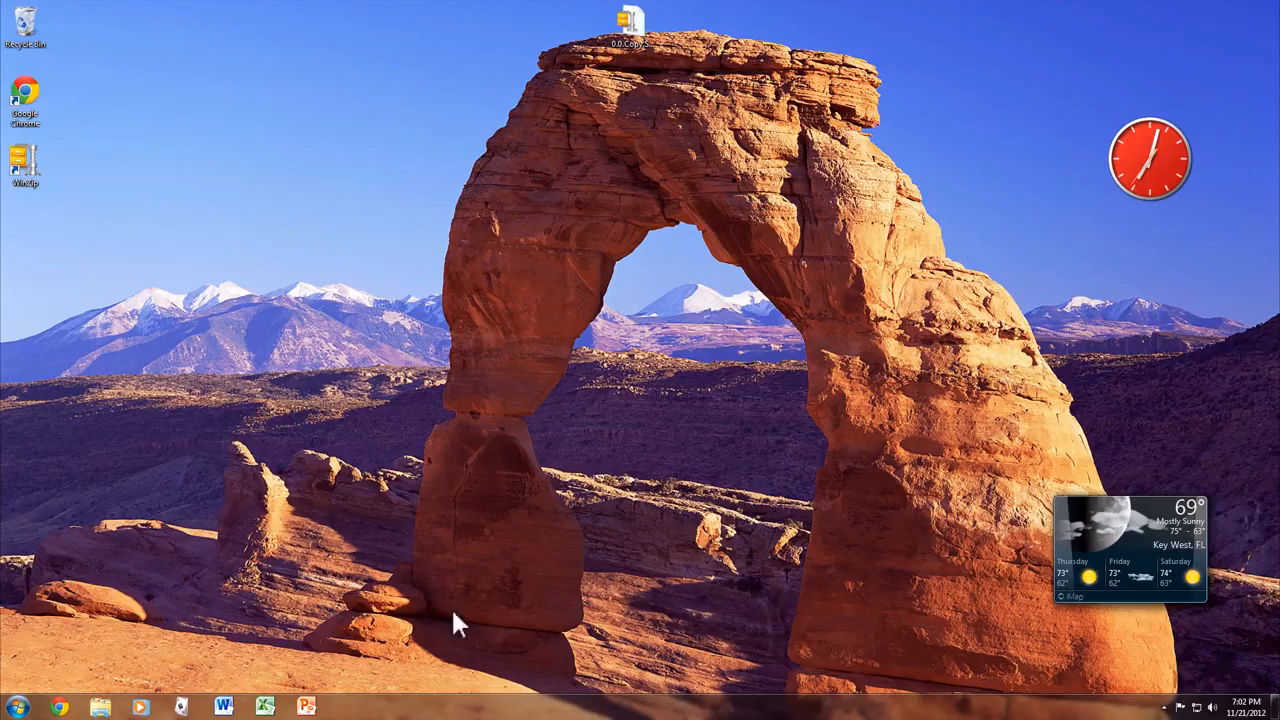
- Expand the Microsoft Office folder under All Programs in the Windows 7 Start menu
click(16, 707)
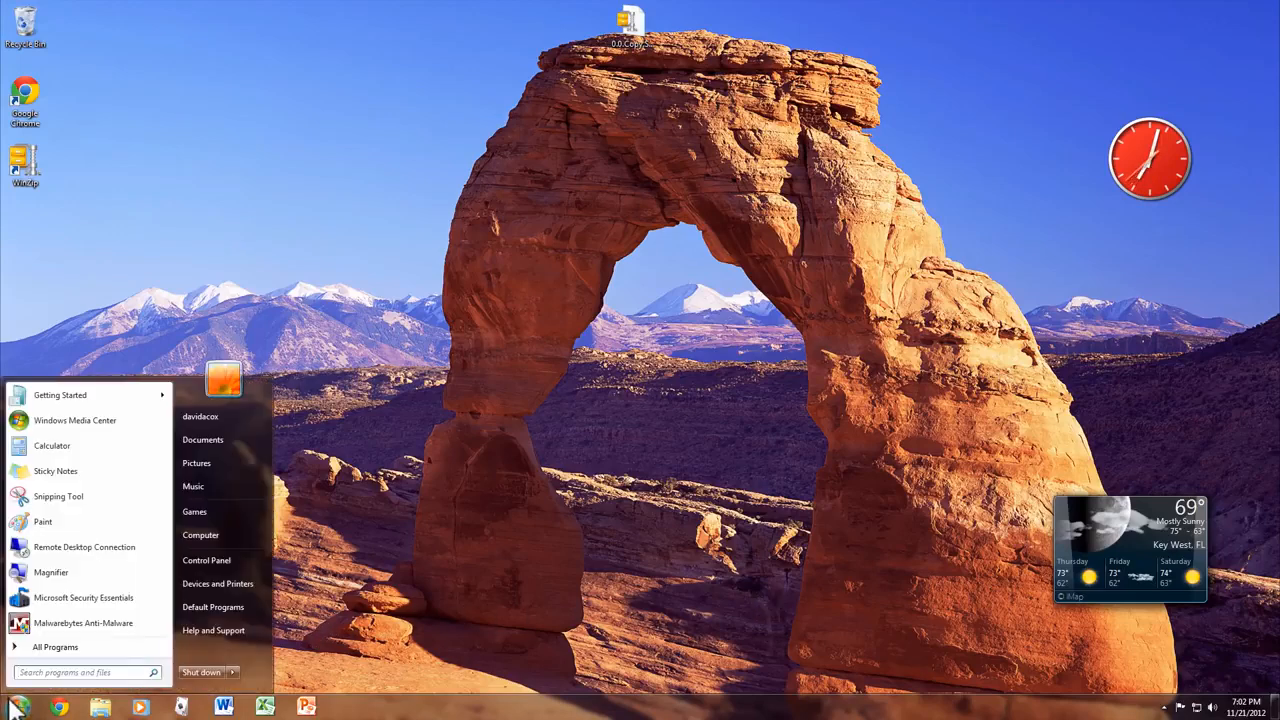
click(69, 649)
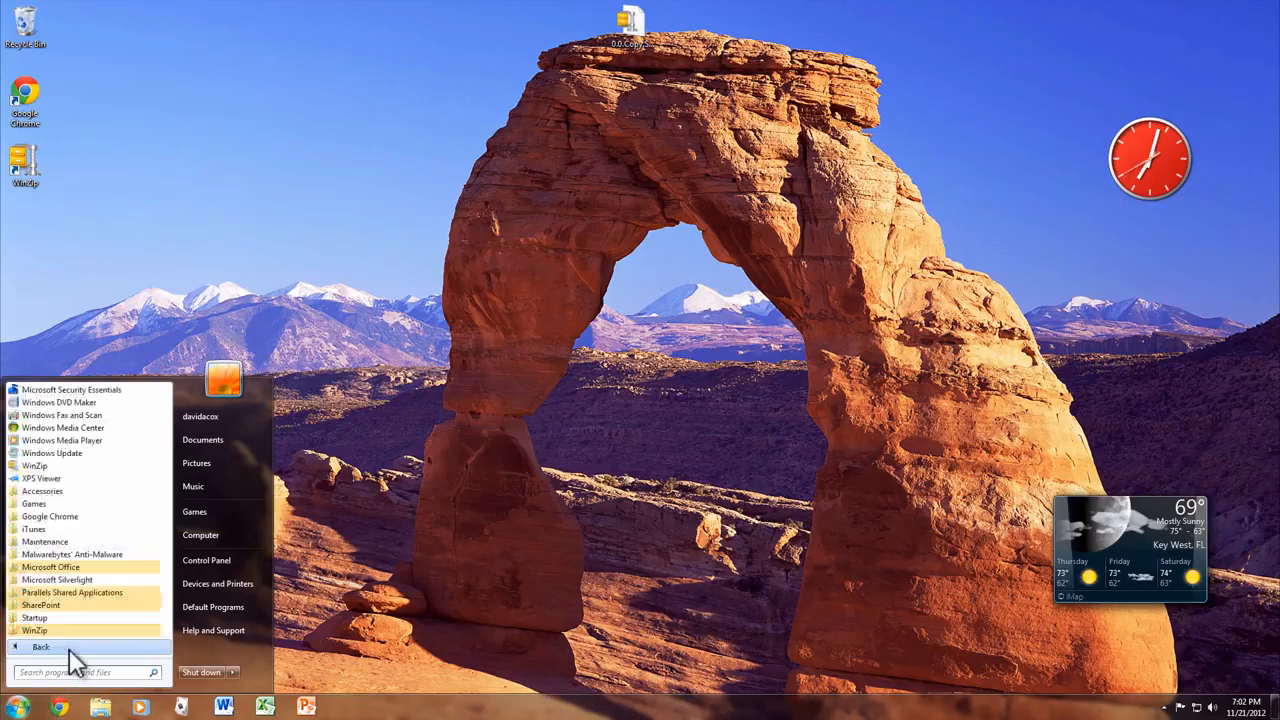
click(91, 566)
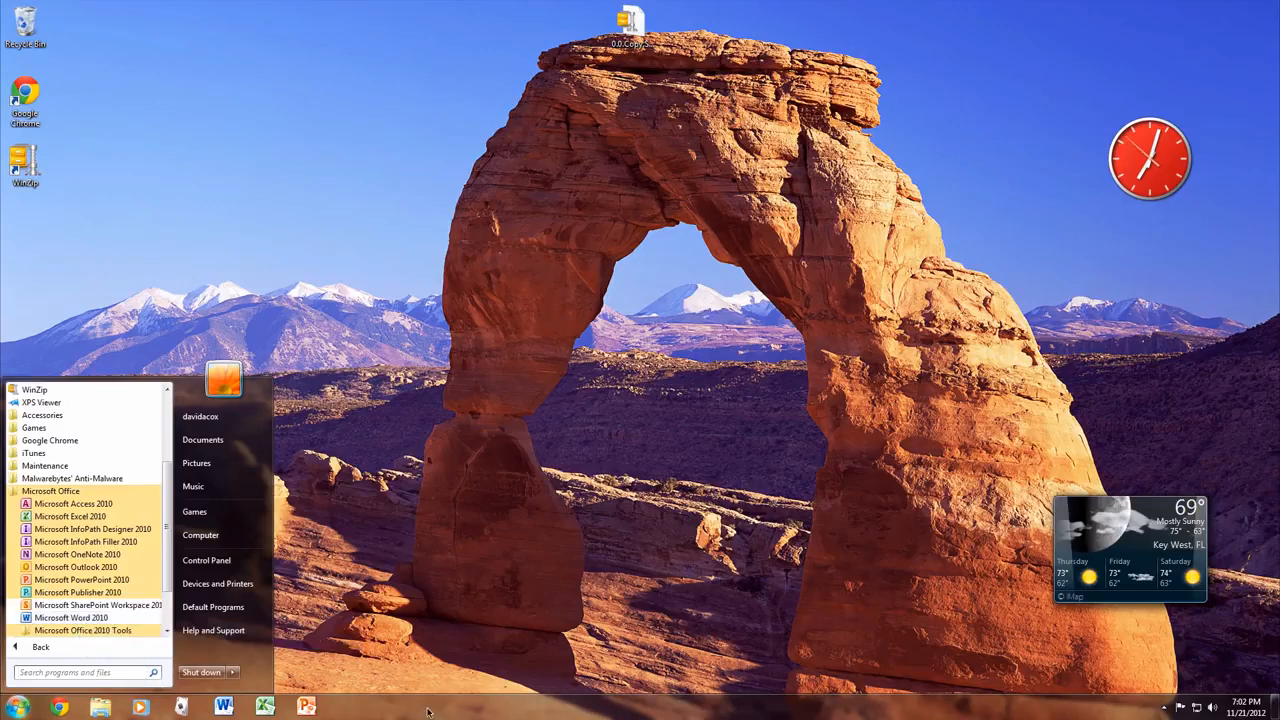
- Dismiss the Word 2010 shortcut menu and launch Word 2010 from the taskbar
right_click(111, 616)
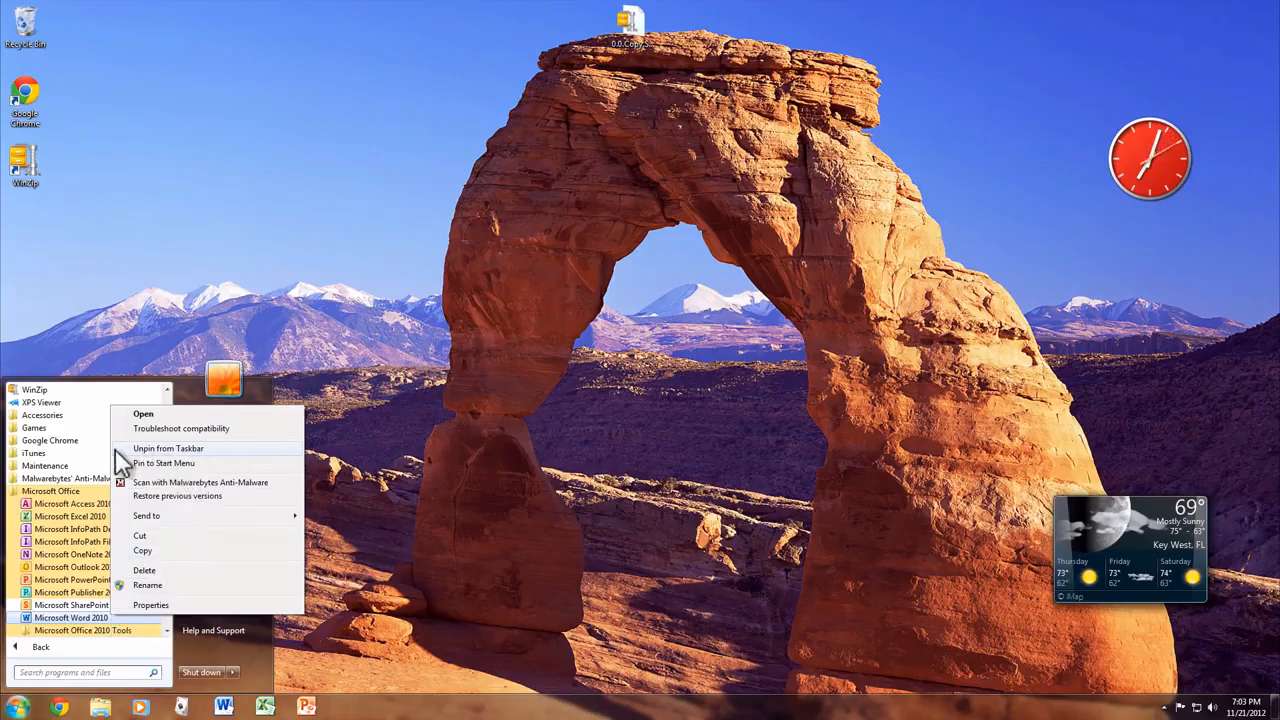
click(449, 441)
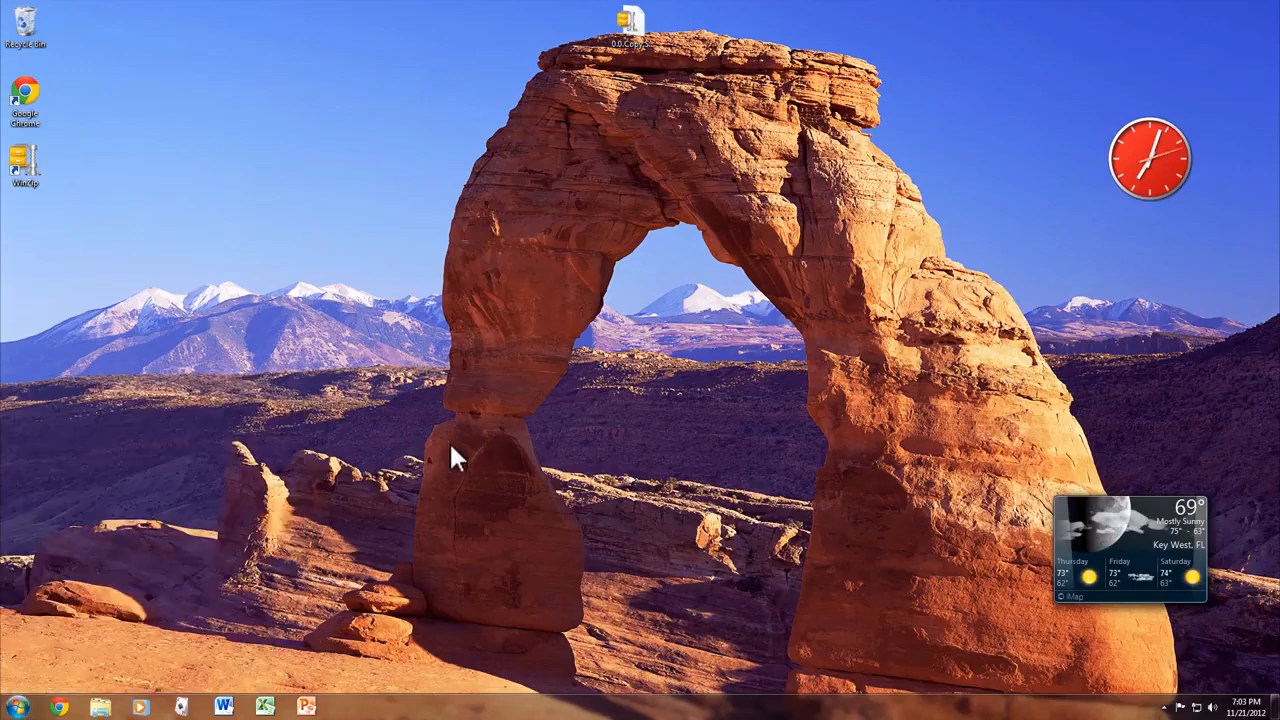
click(228, 706)
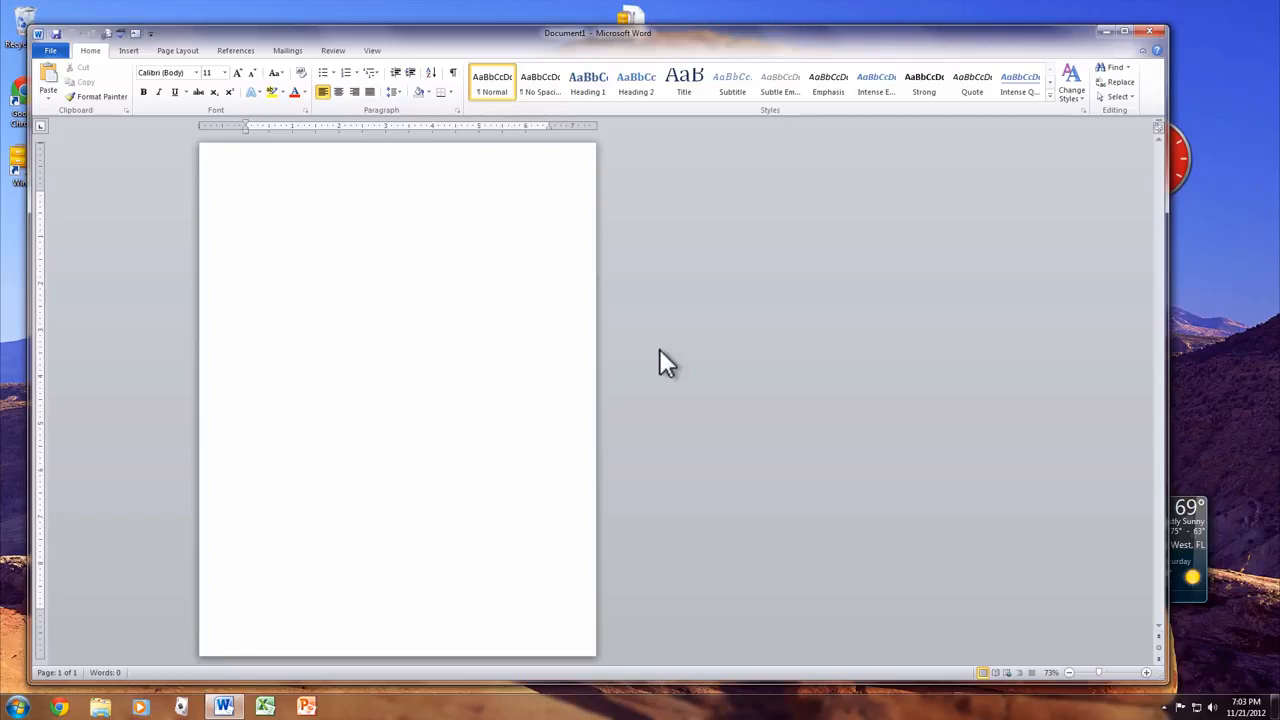
- Zoom the blank page in to 130%, then show Document1's Info page in the File backstage
click(1148, 674)
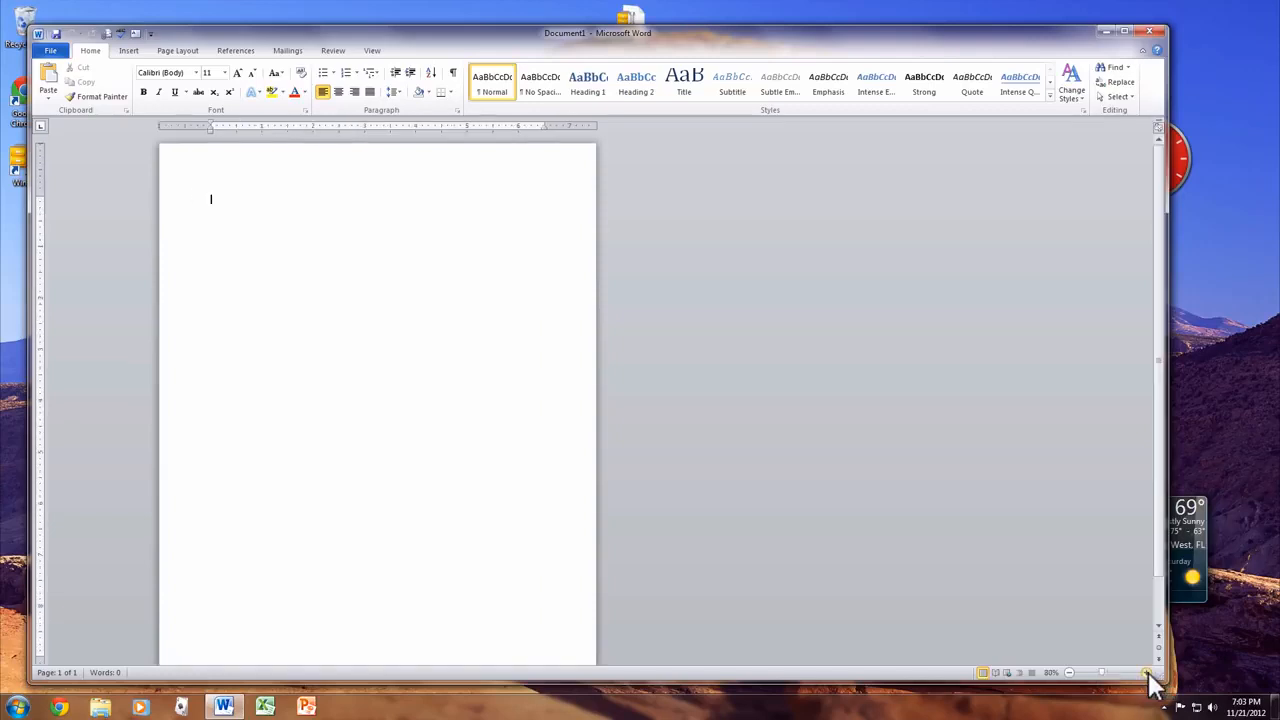
click(1148, 674)
click(1148, 674)
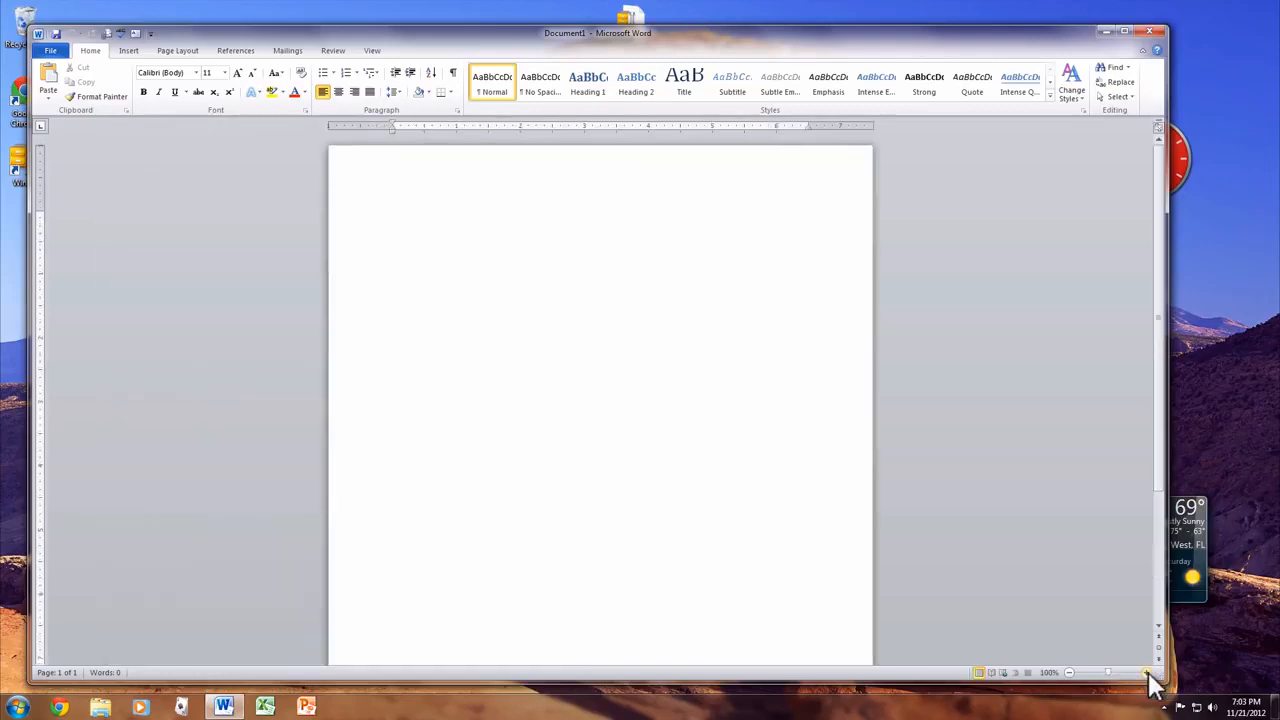
click(1148, 674)
click(1148, 674)
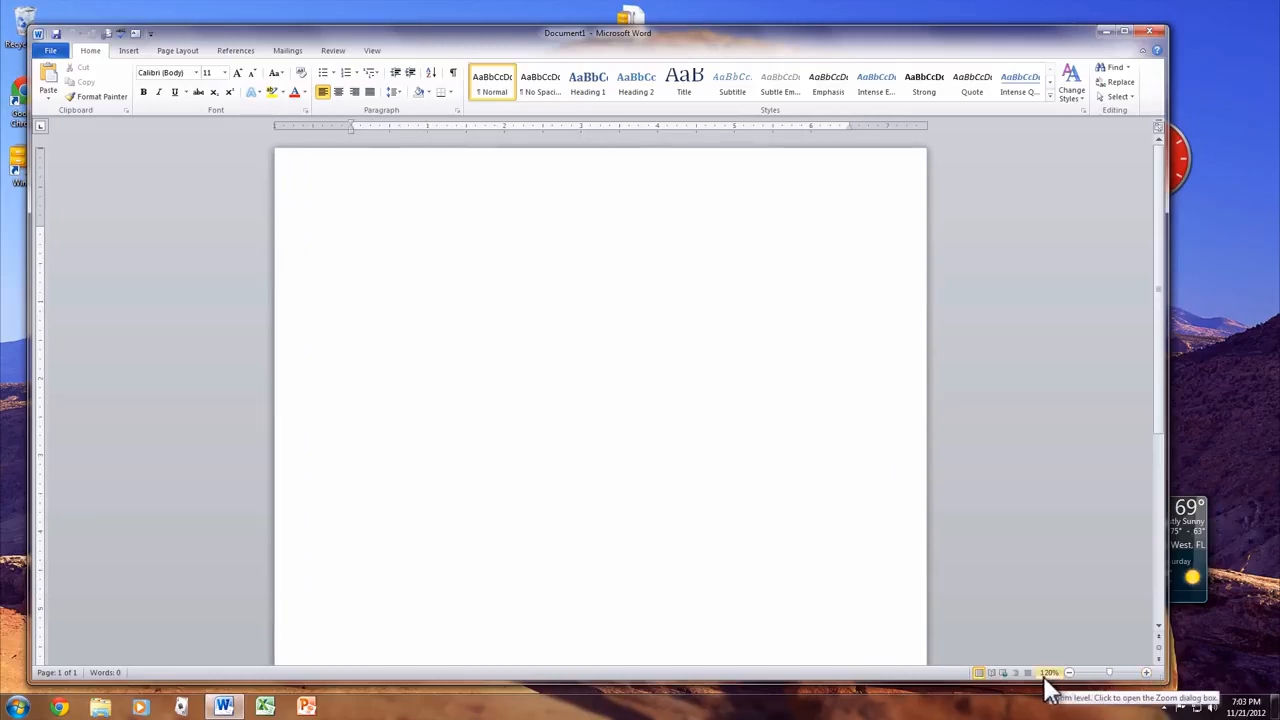
click(1147, 673)
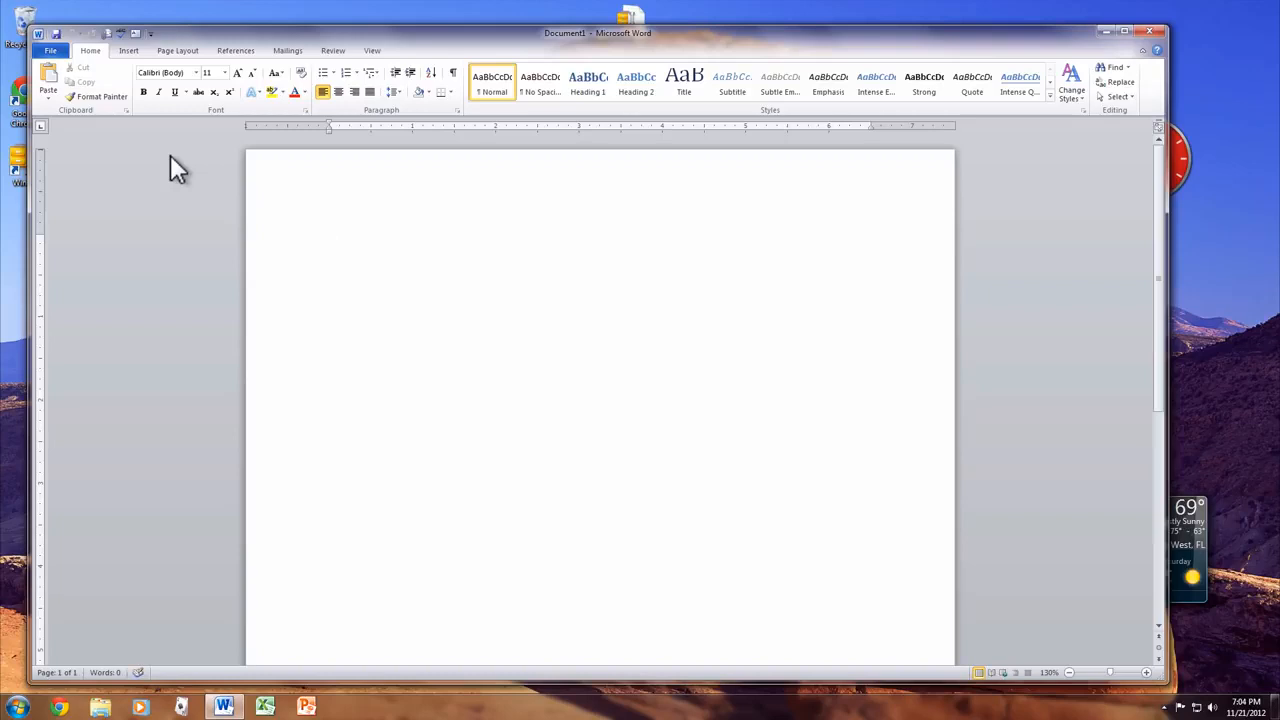
click(46, 52)
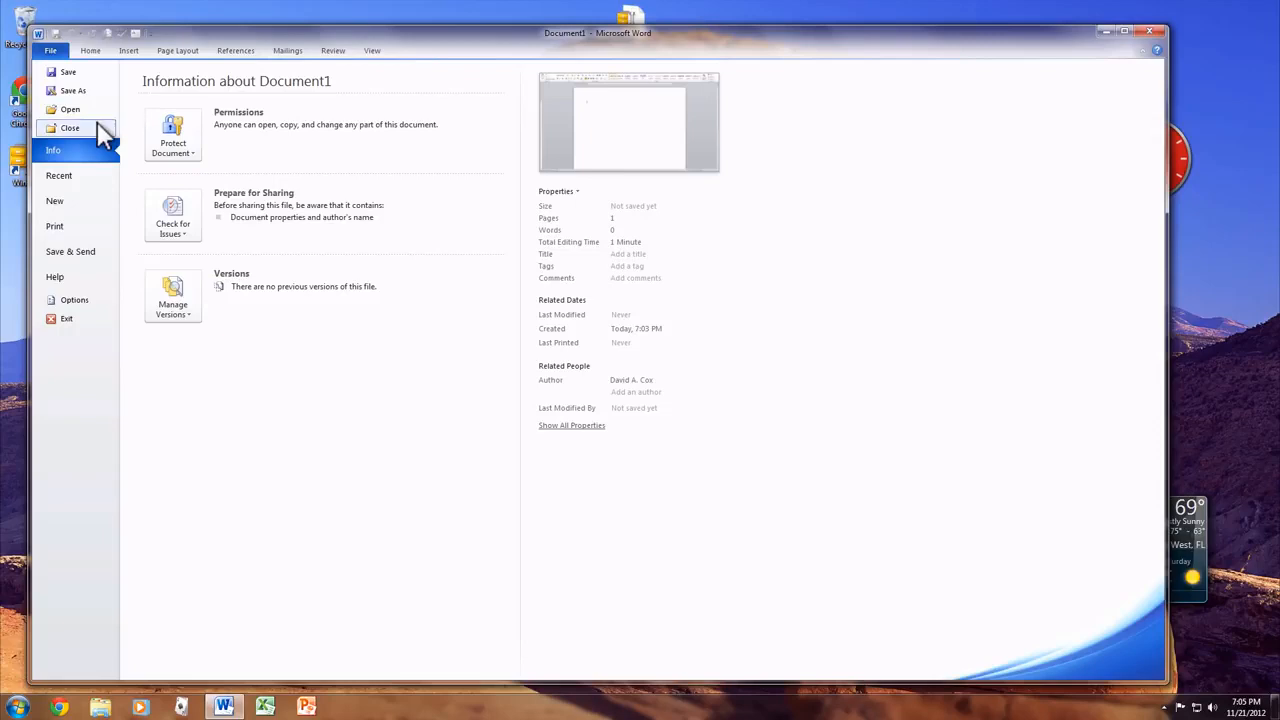
- Show the Recent page of the File backstage
click(80, 178)
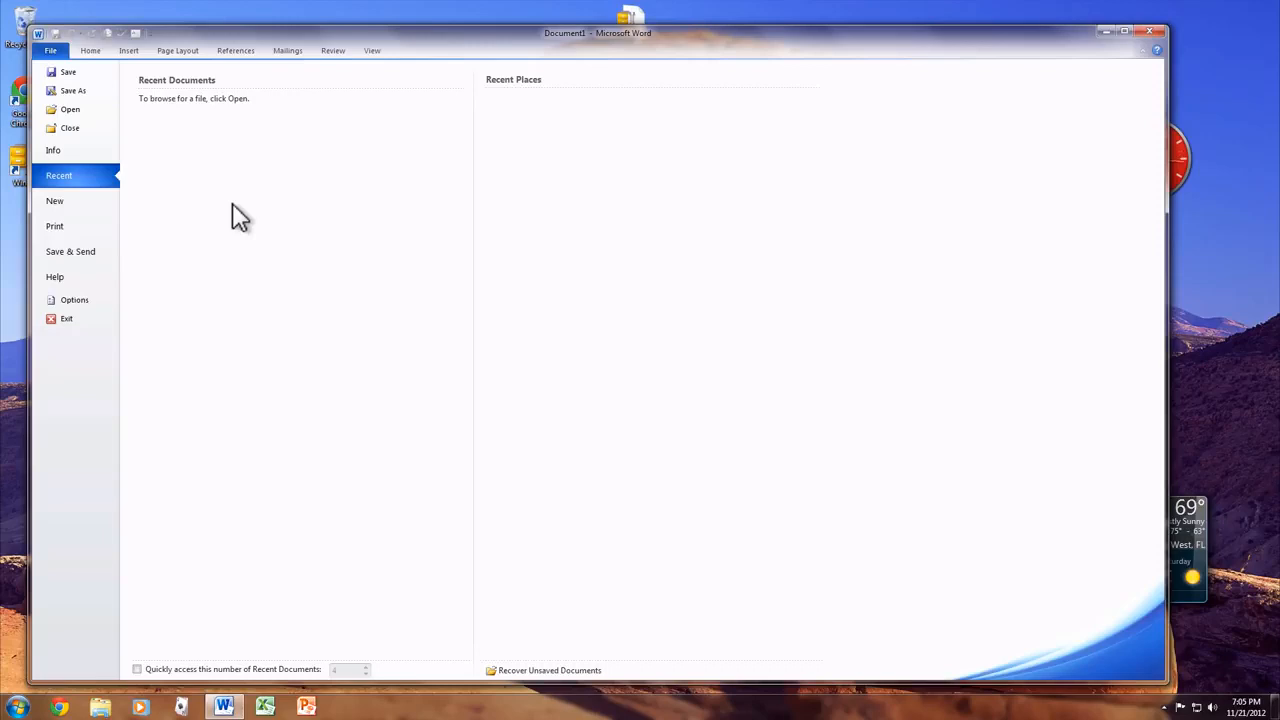
- Show the New page with Available Templates and Blank document selected
click(60, 201)
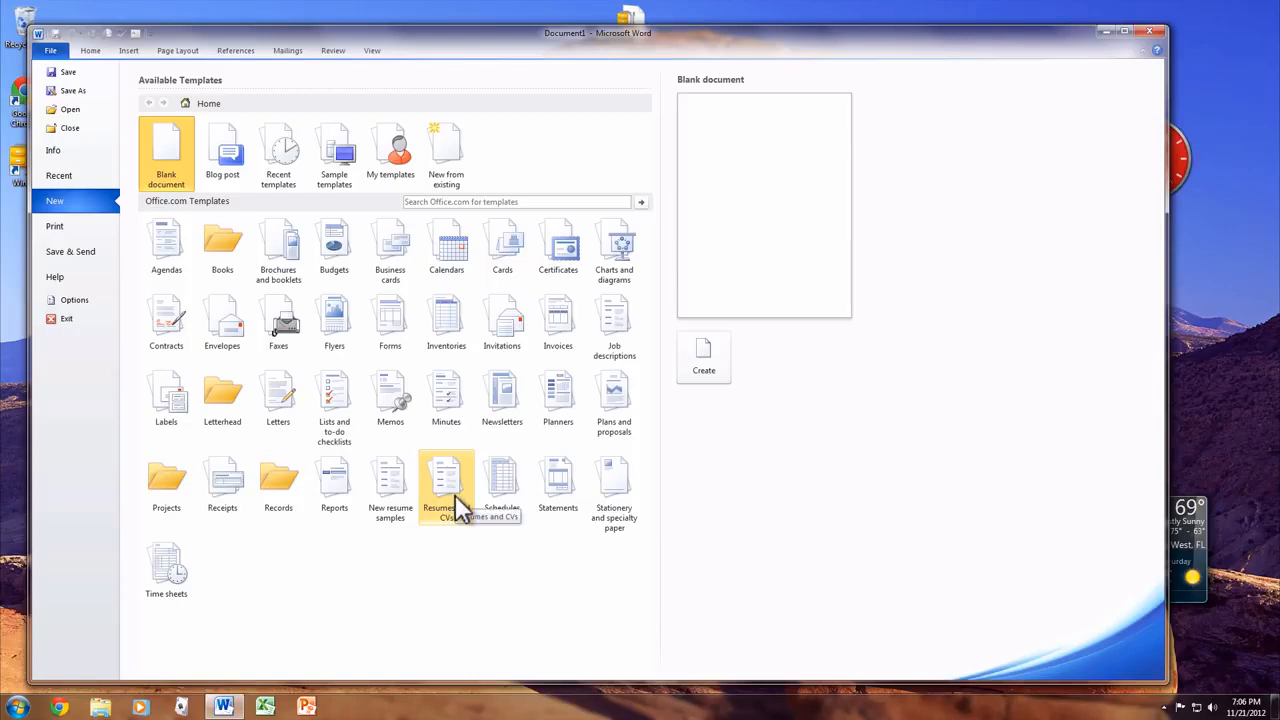
- Go through Save & Send, then open Word Options on its General page
click(93, 246)
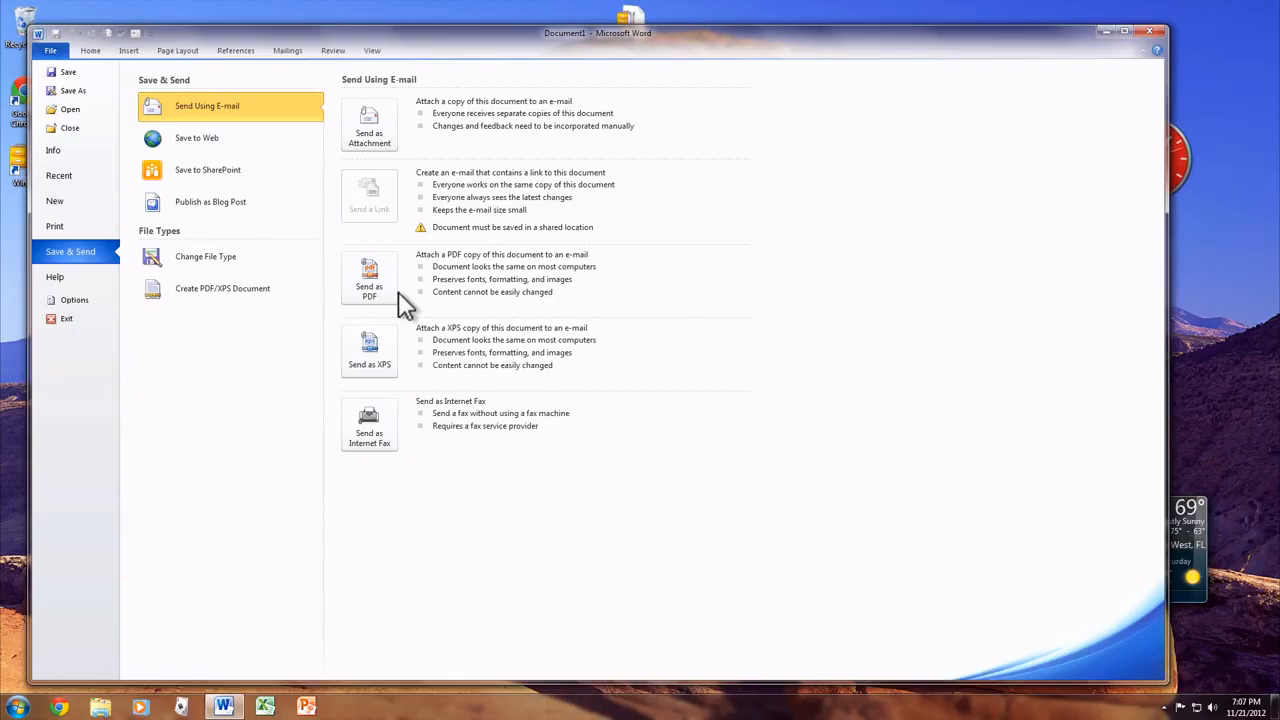
click(92, 300)
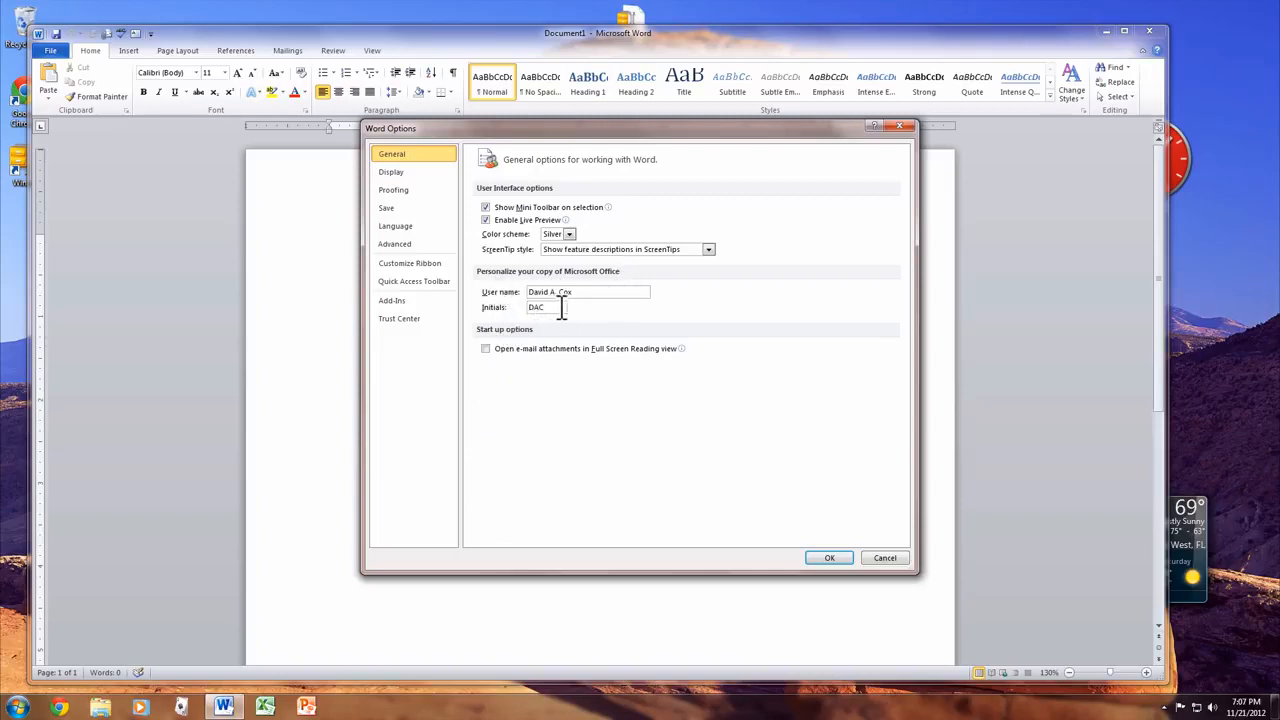
- Show the Save category of Word Options, with *.docx format and 5-minute AutoRecover
click(408, 208)
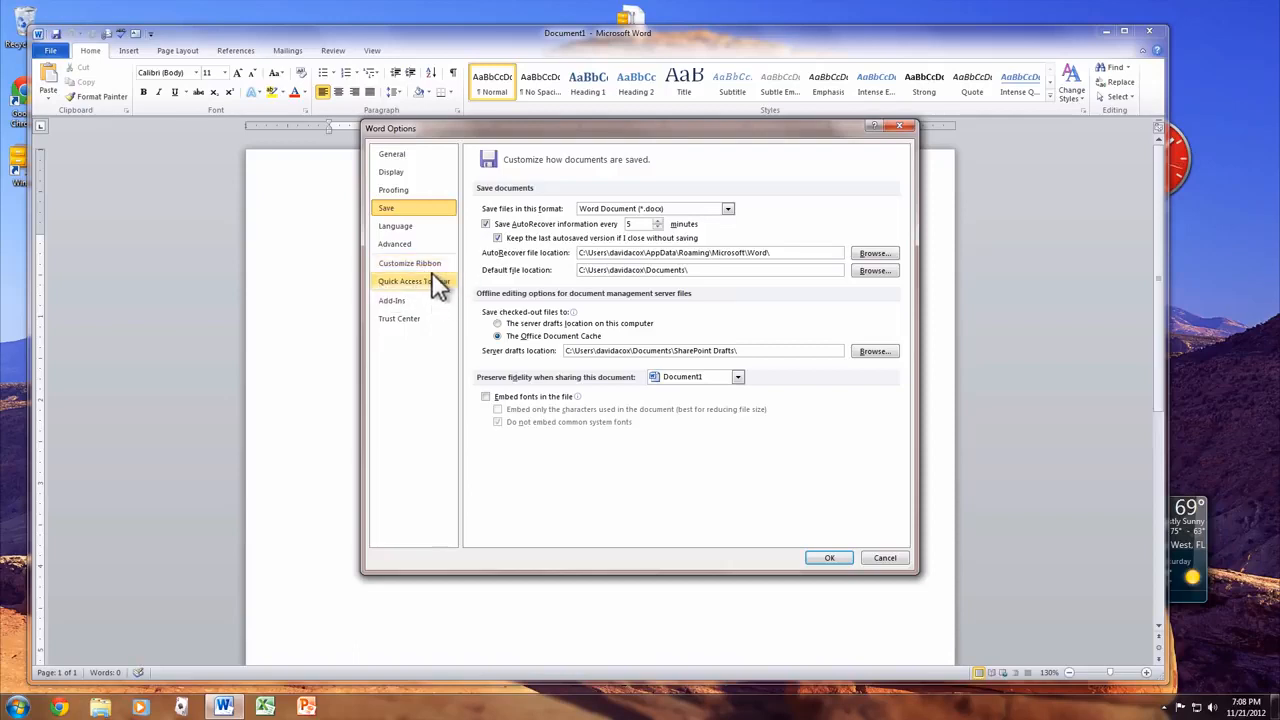
- Remove Draw Text Box, Spelling & Grammar and E-mail from the Quick Access Toolbar list
click(382, 285)
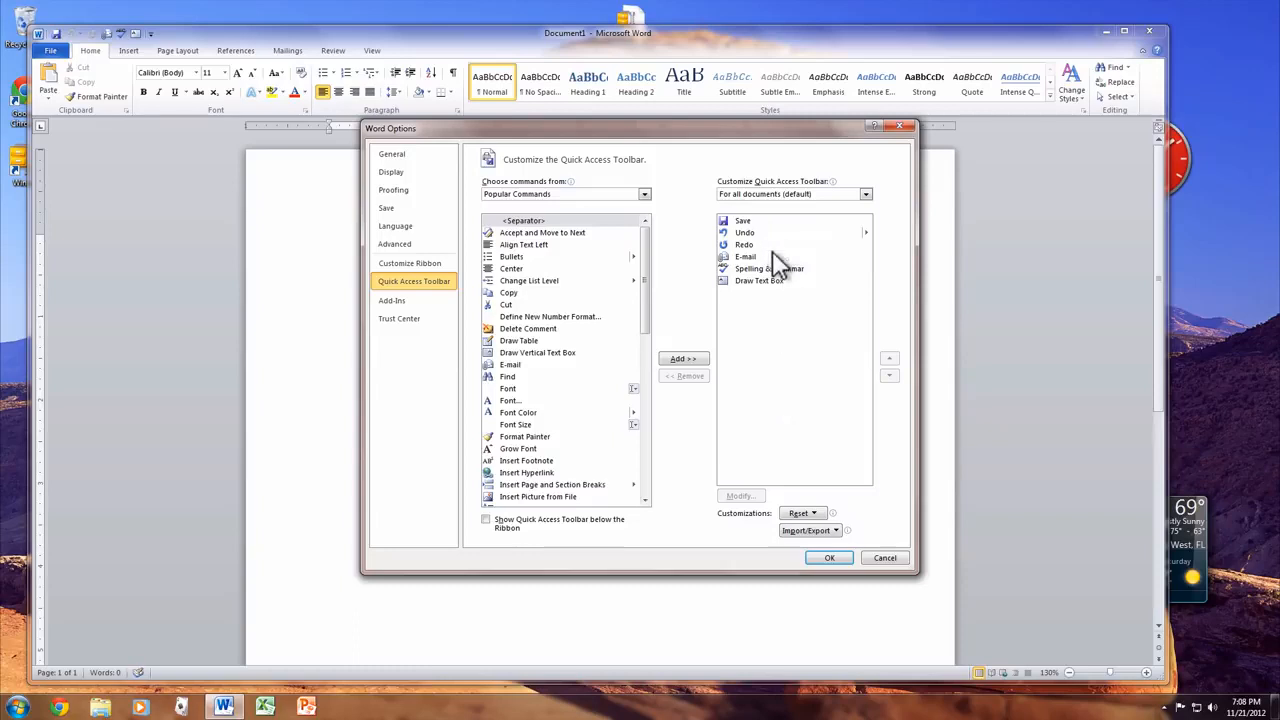
click(788, 281)
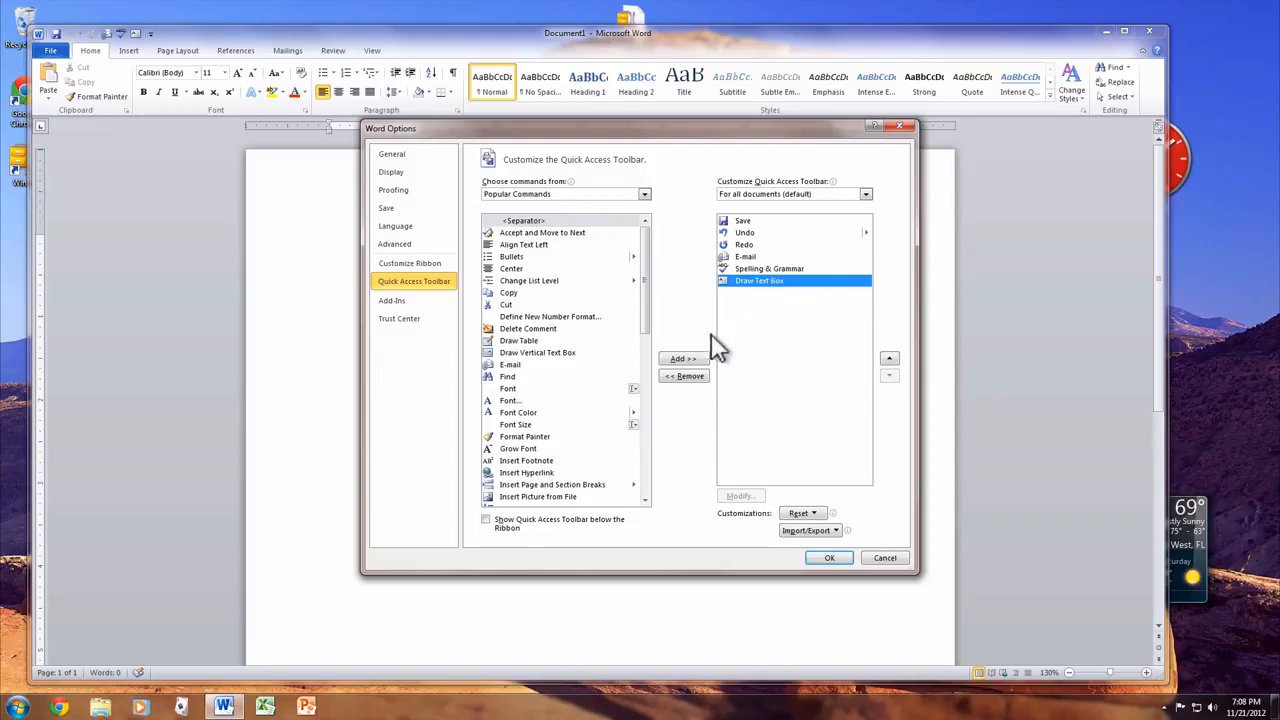
click(687, 374)
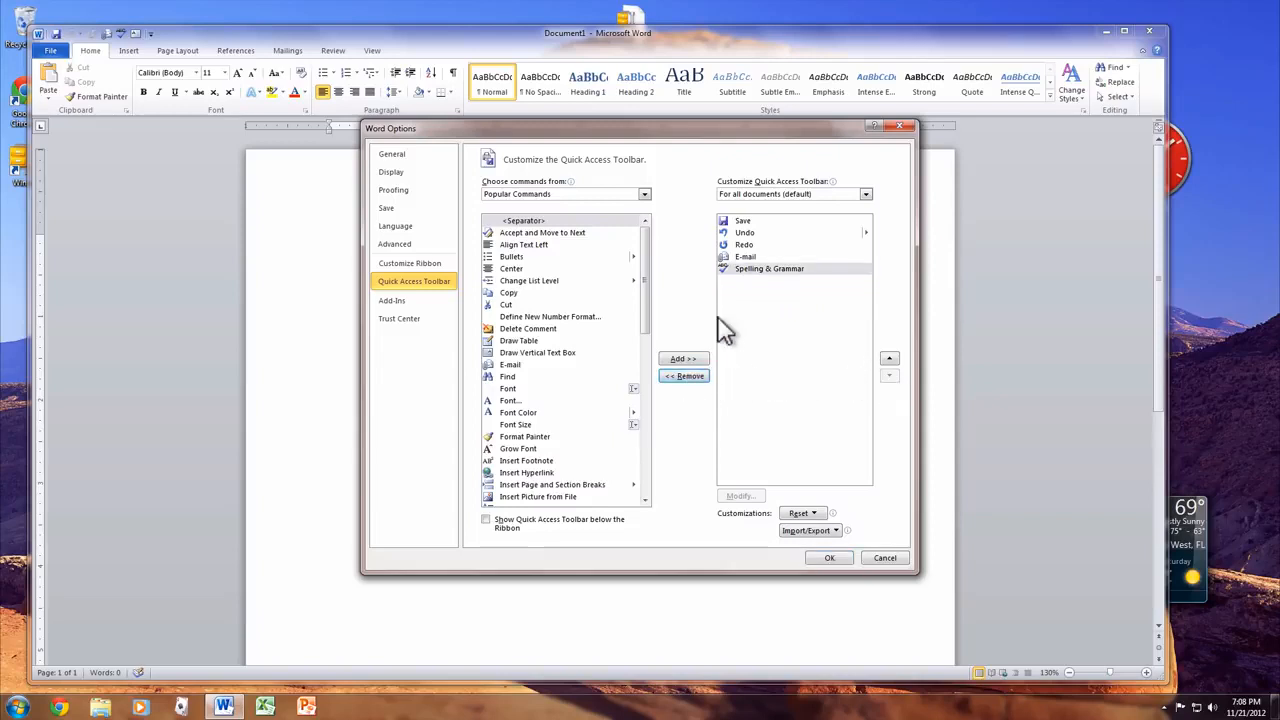
click(671, 380)
click(671, 380)
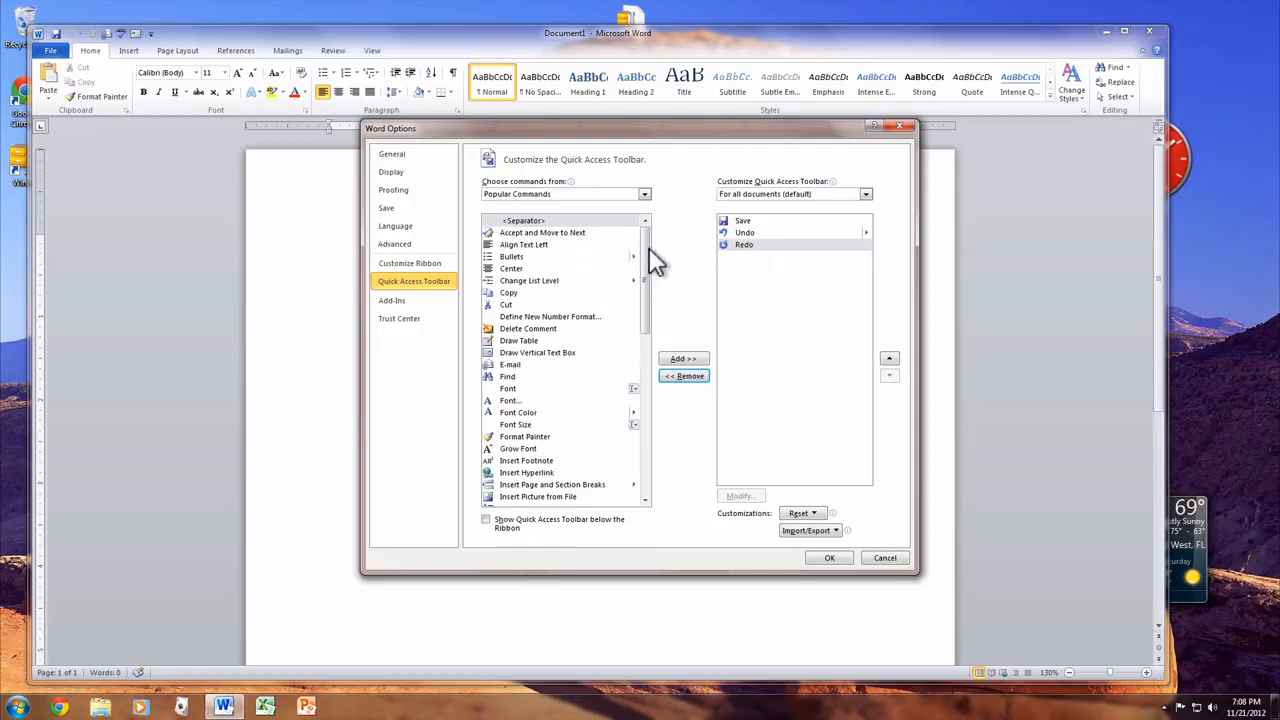
- Add Spelling & Grammar and Text Box to the Quick Access Toolbar and confirm with OK
drag(649, 247, 643, 411)
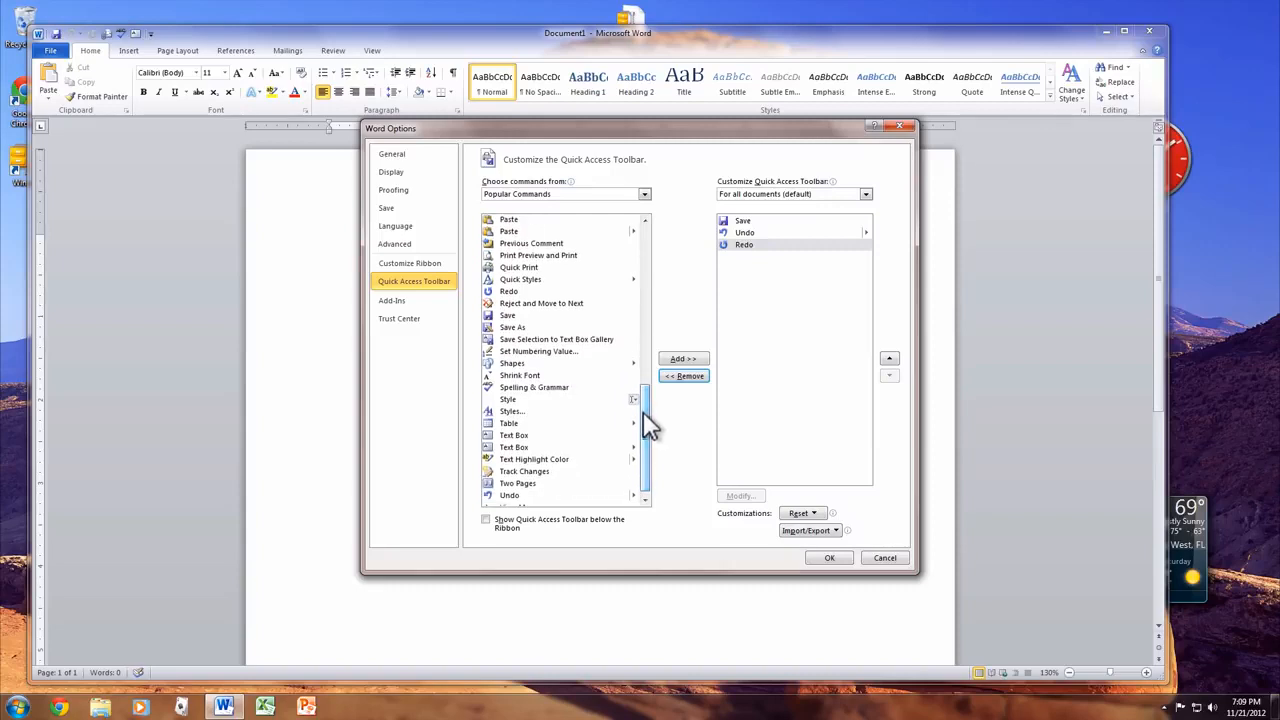
click(561, 389)
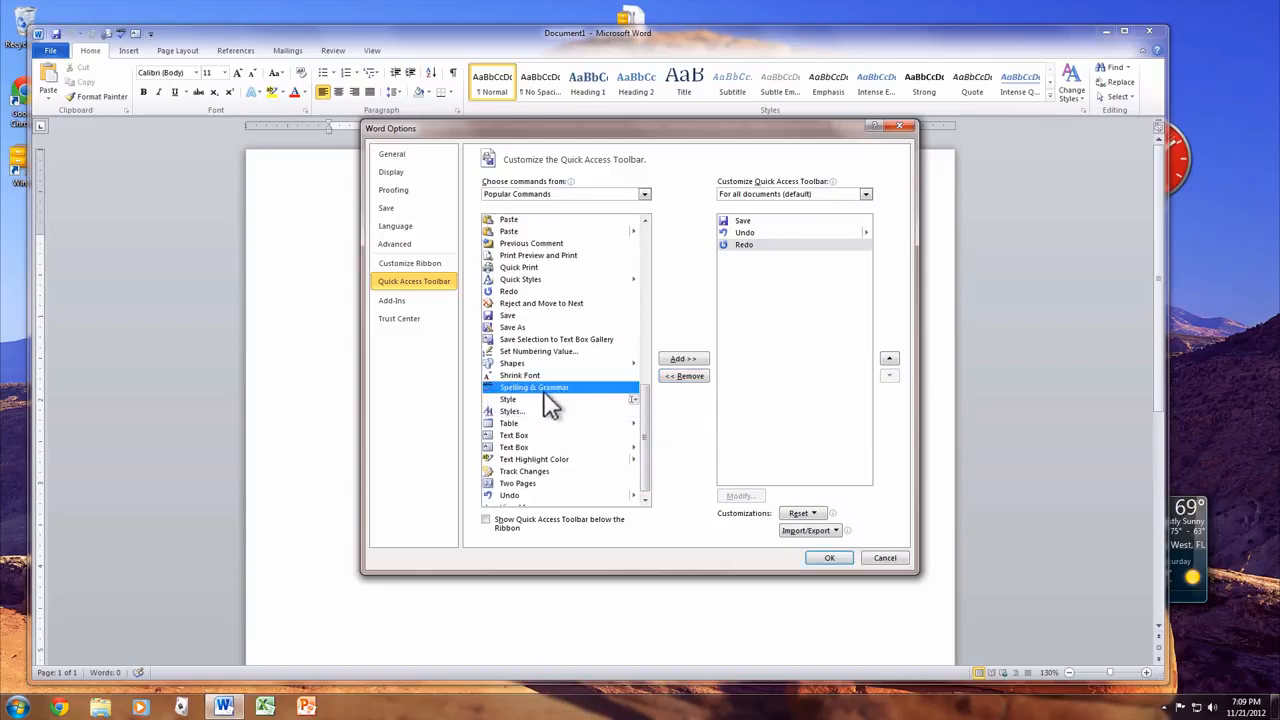
click(685, 362)
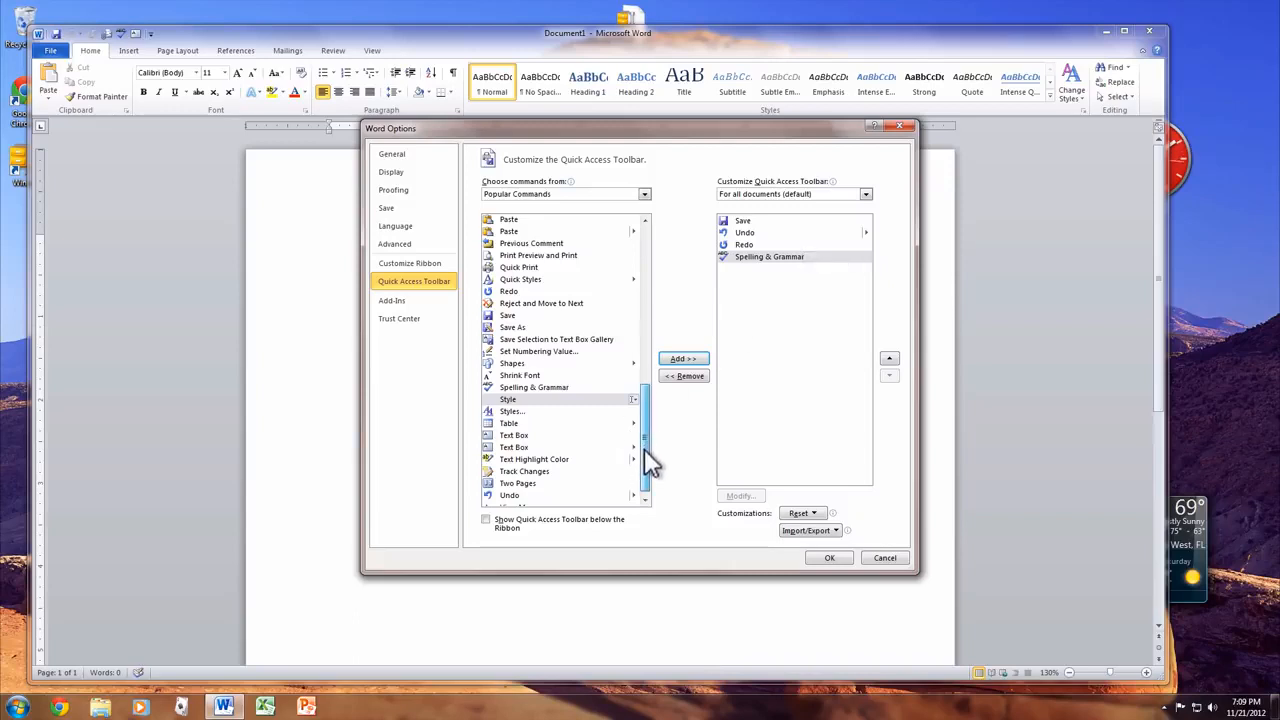
scroll(644, 448, down, 1)
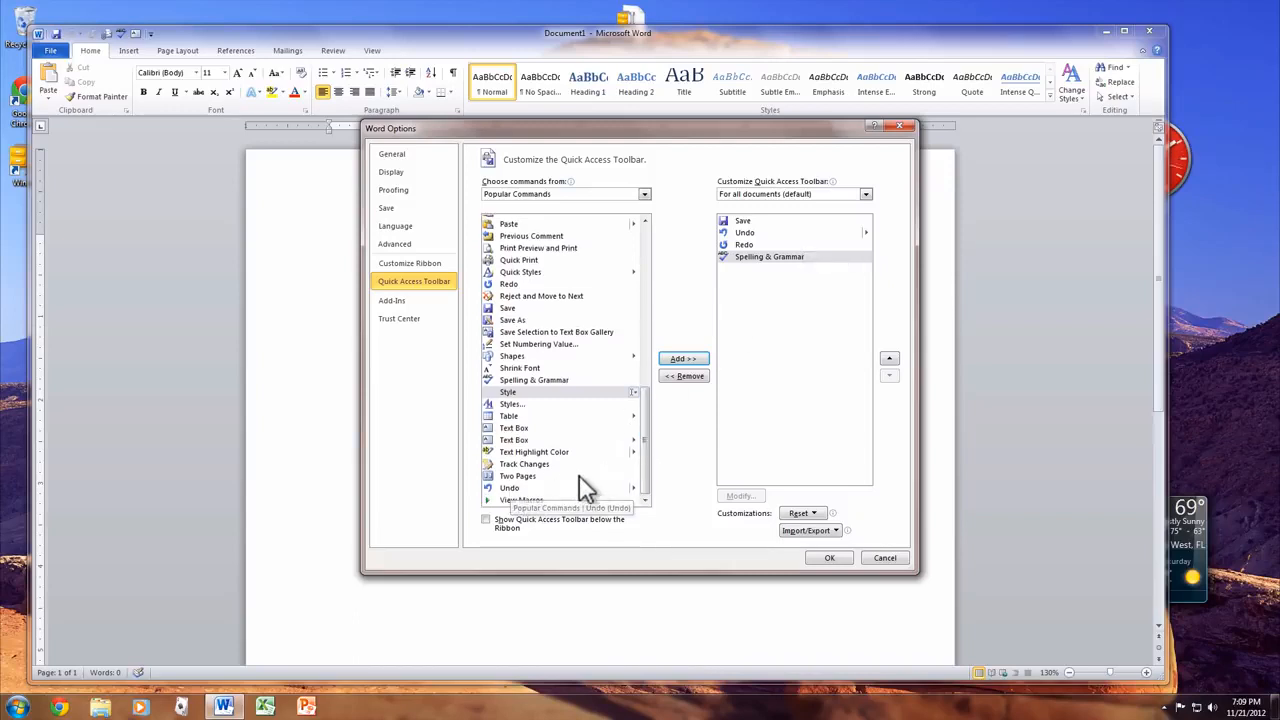
click(528, 429)
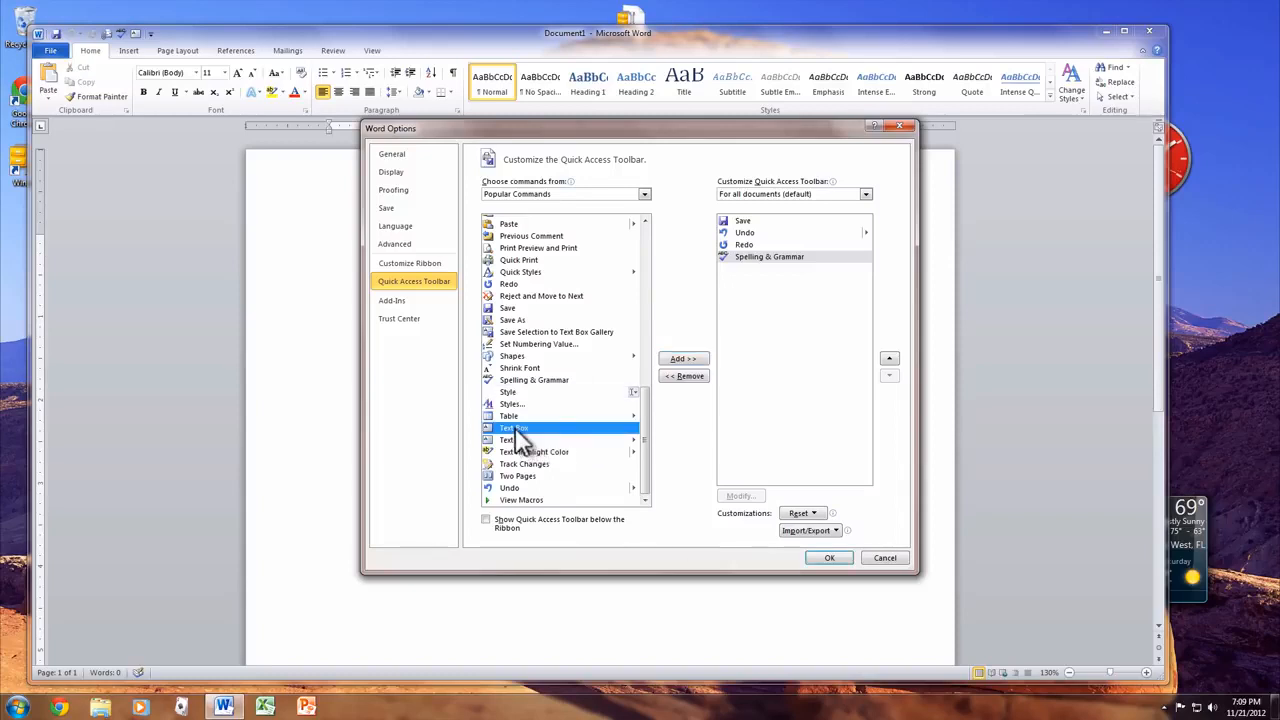
click(684, 360)
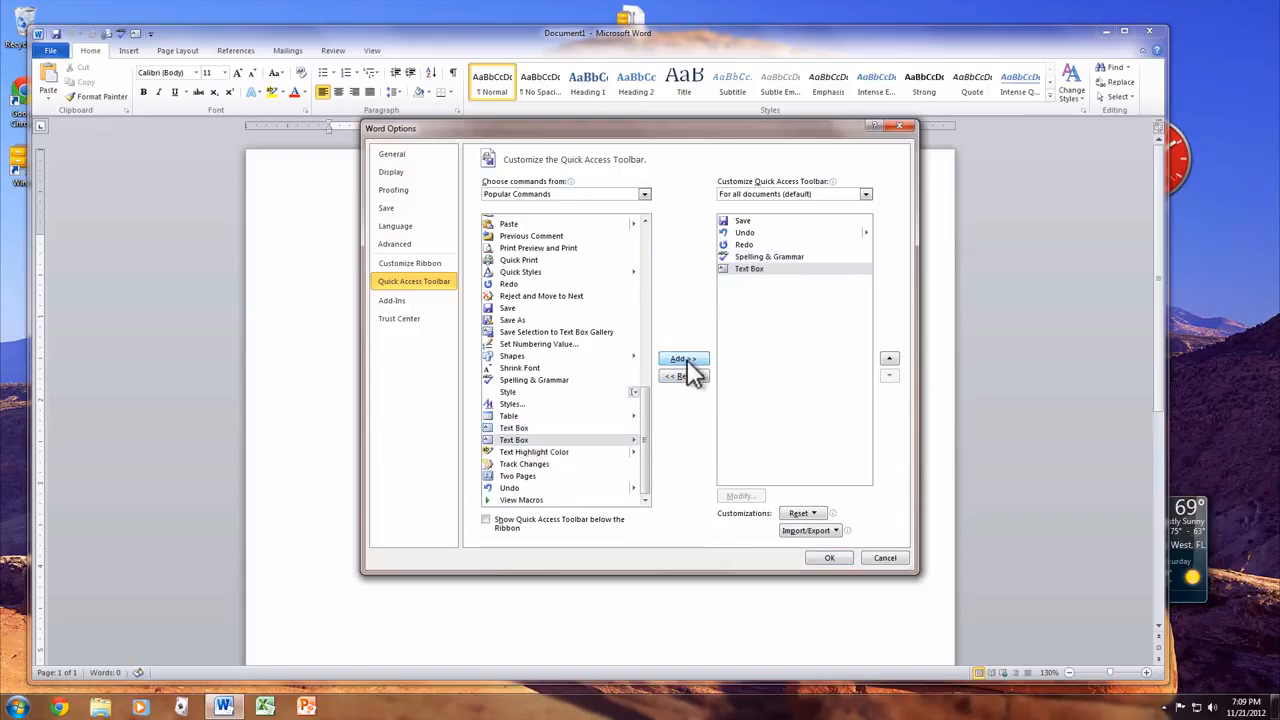
click(829, 558)
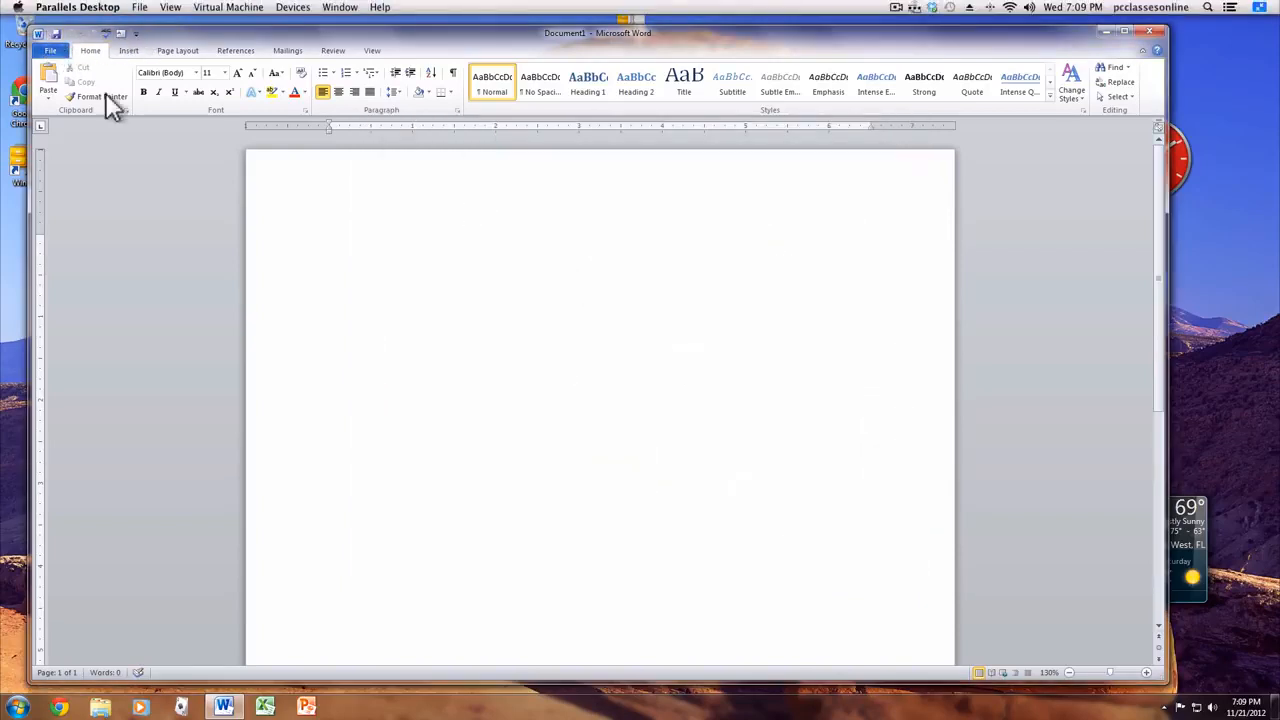
- Reopen Word Options on the General page from the File backstage
click(48, 50)
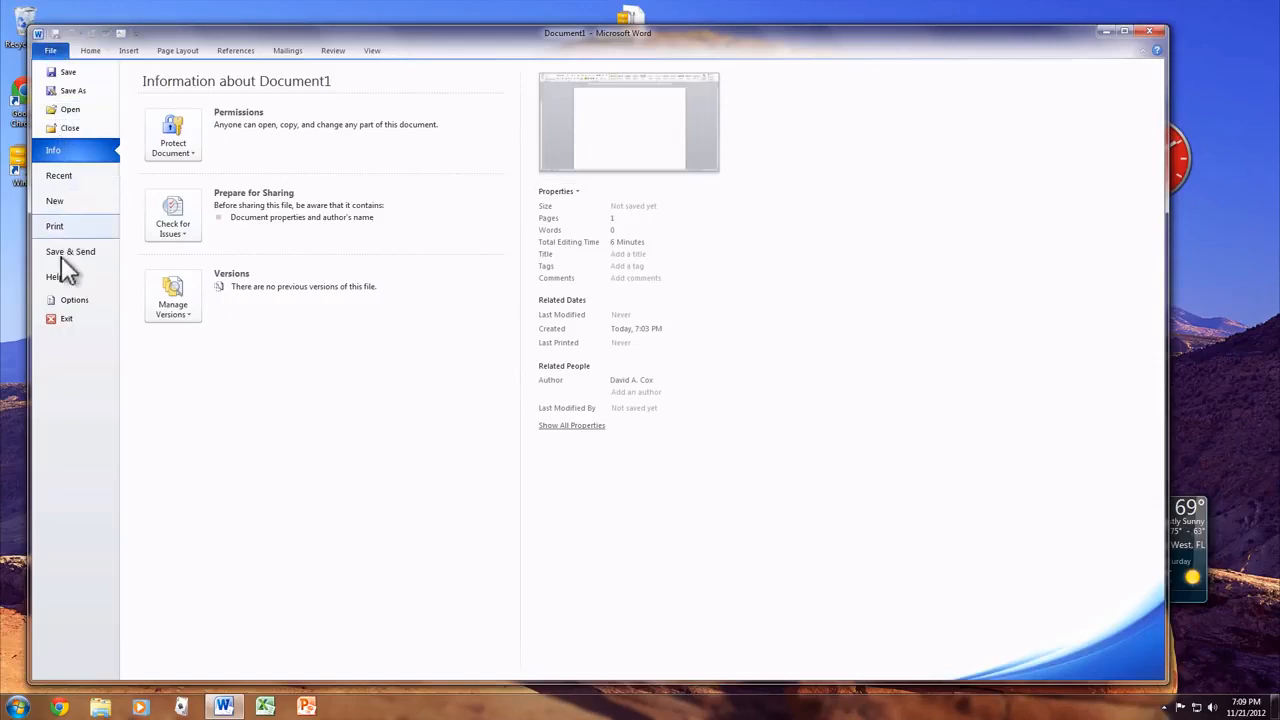
click(62, 297)
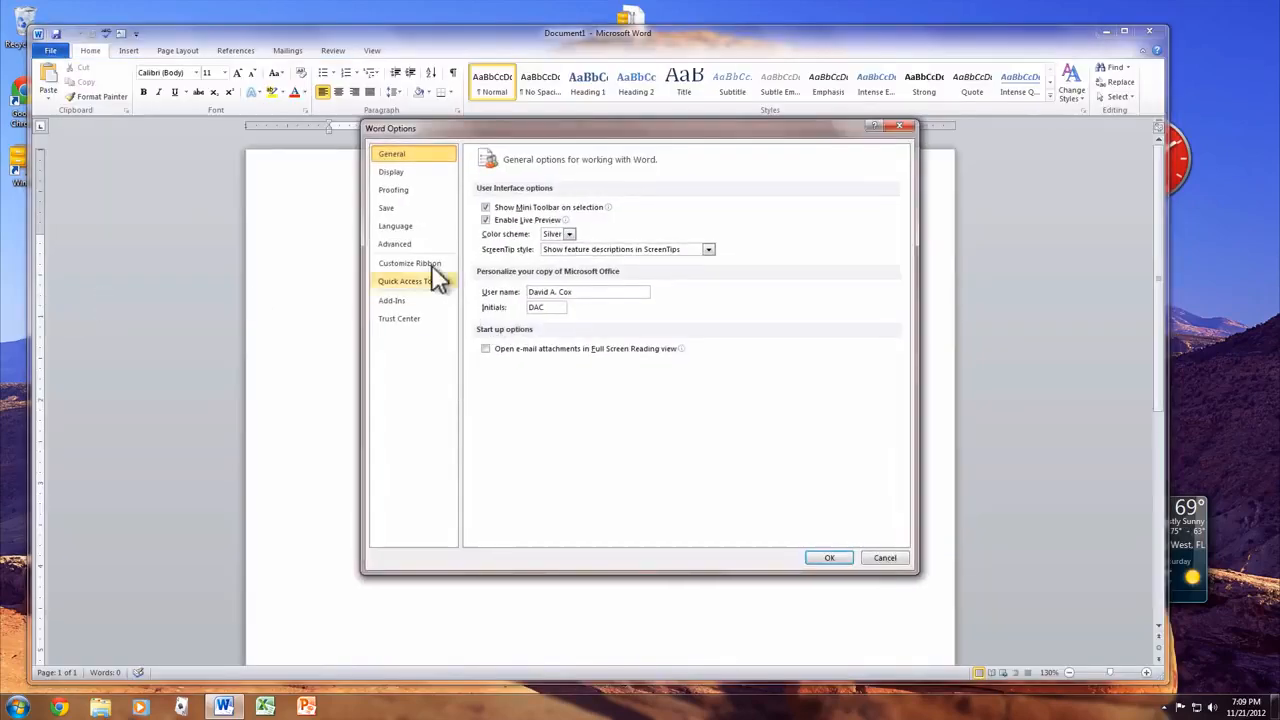
- In Customize Ribbon, remove the Styles group from the Home tab and confirm with OK
click(437, 262)
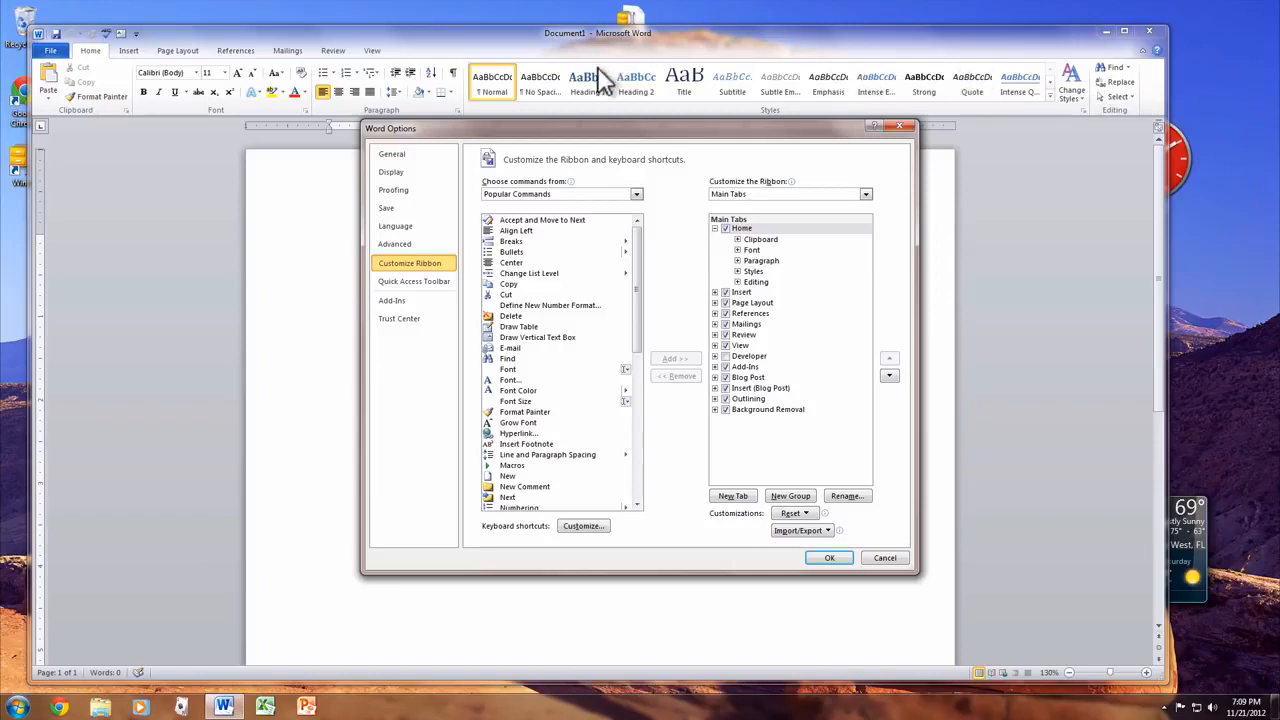
drag(690, 134, 645, 207)
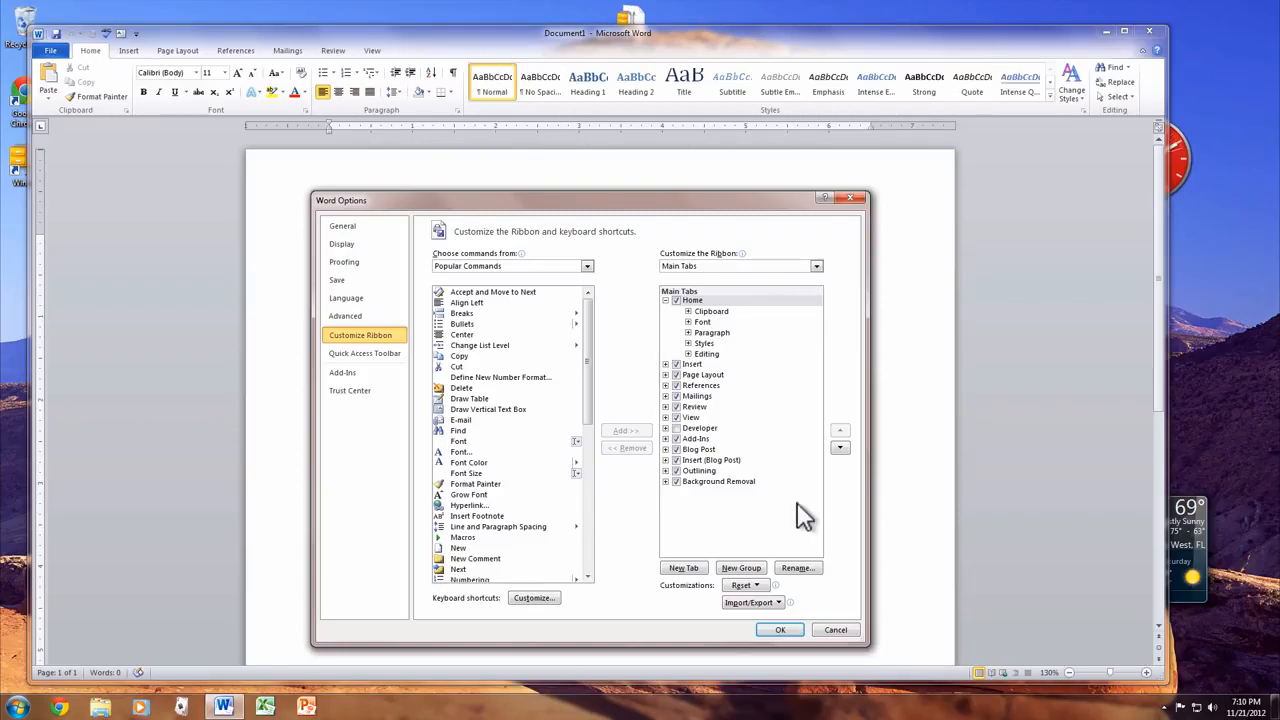
click(665, 300)
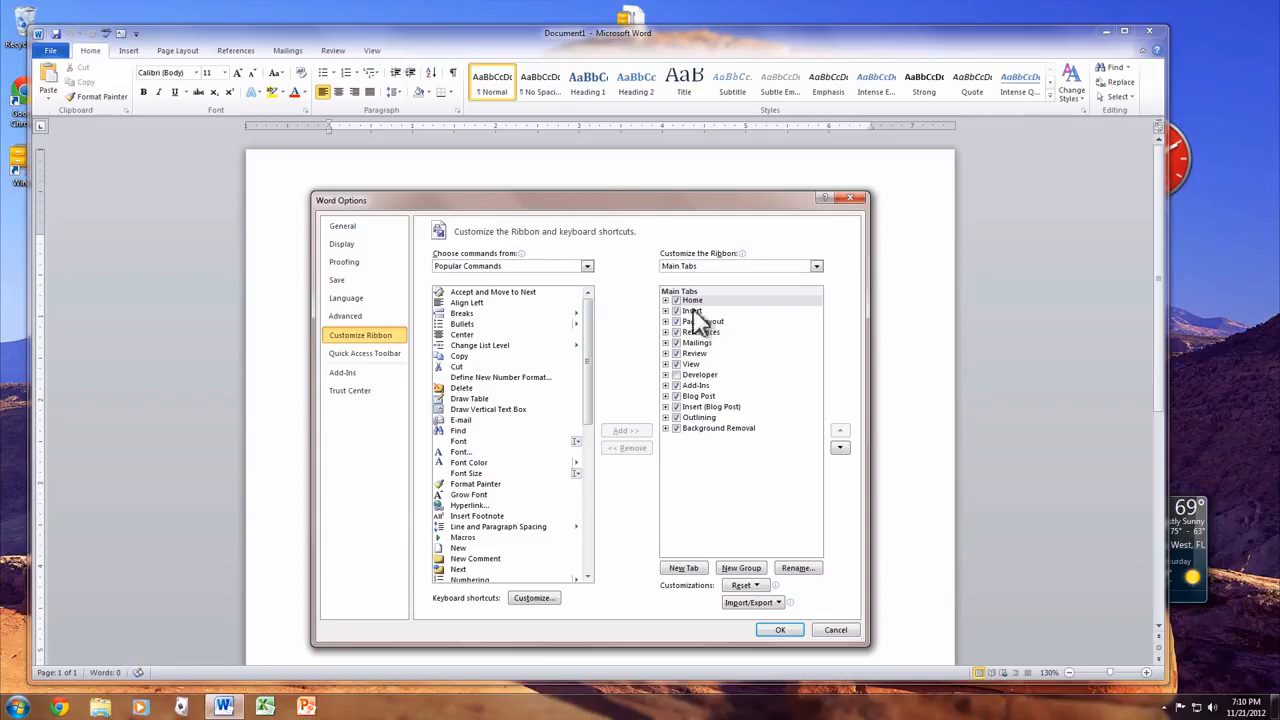
click(665, 300)
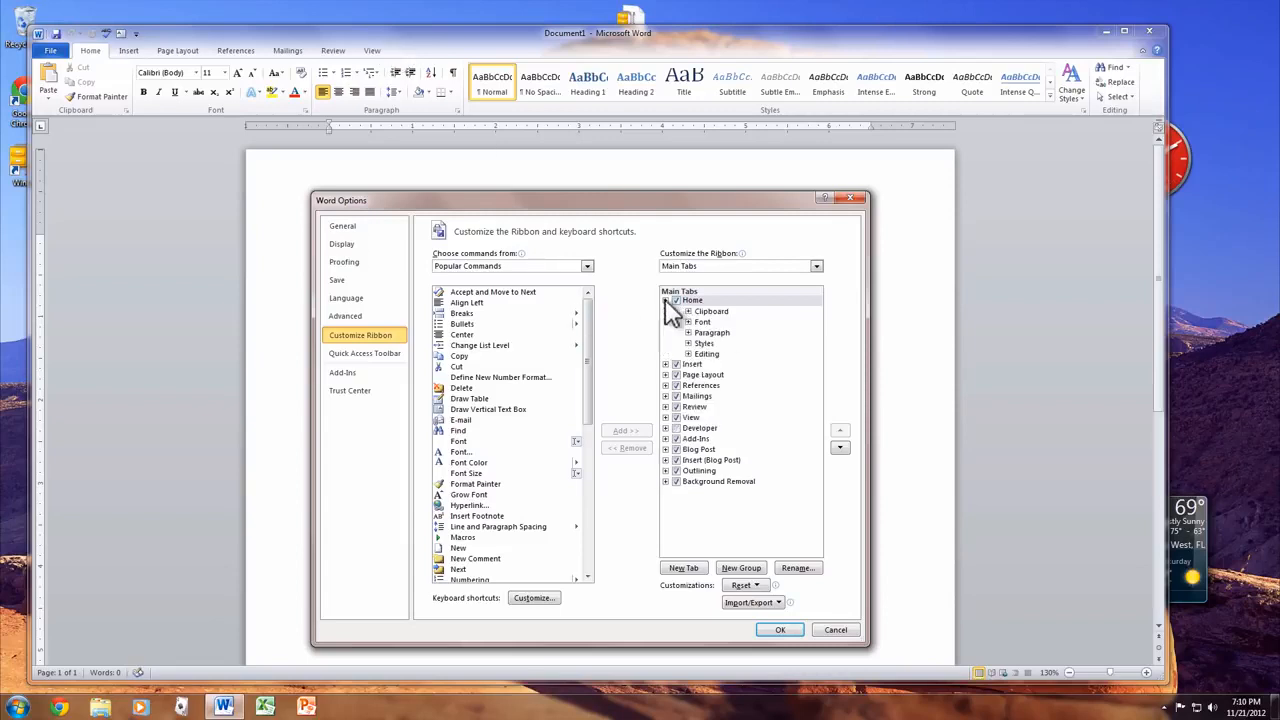
right_click(712, 342)
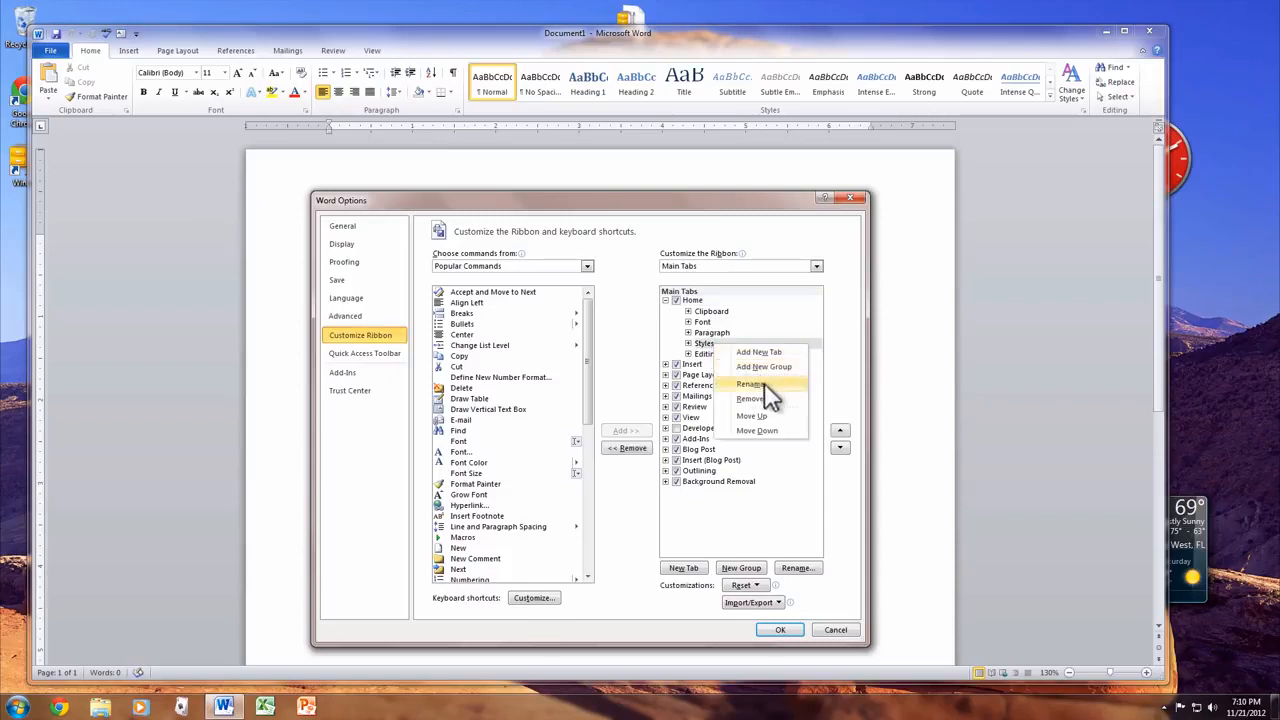
click(771, 396)
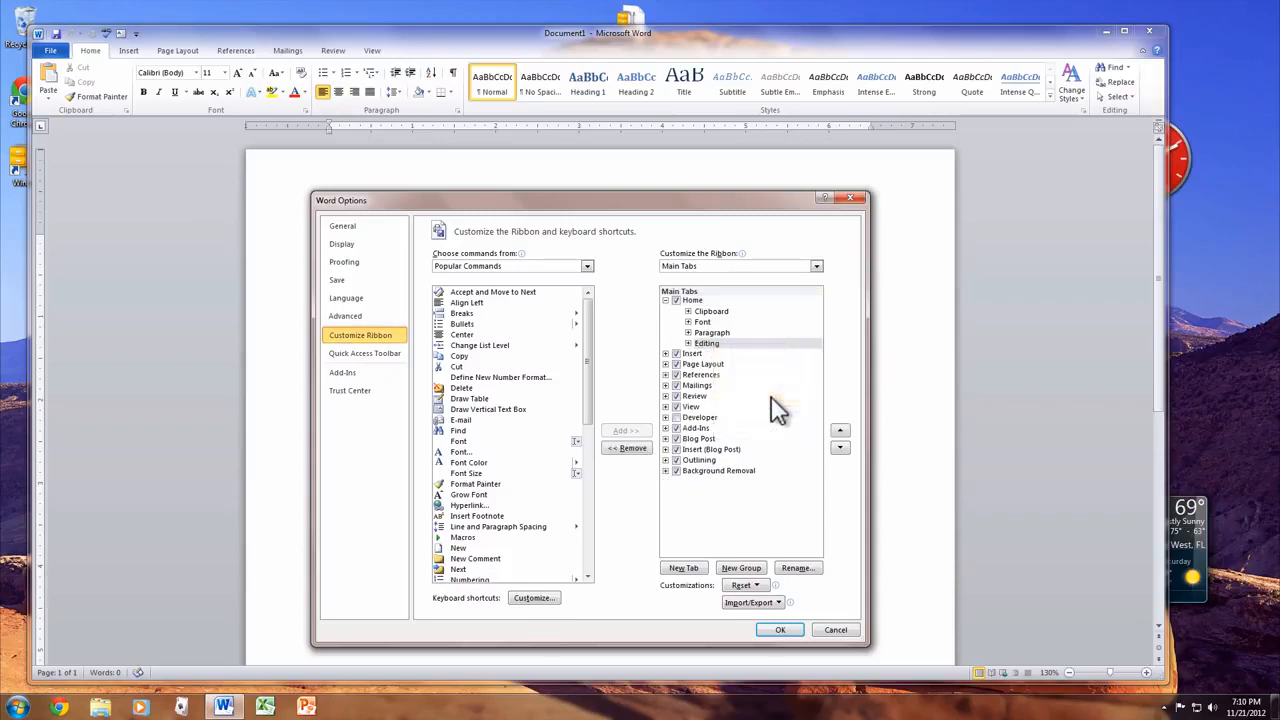
click(776, 631)
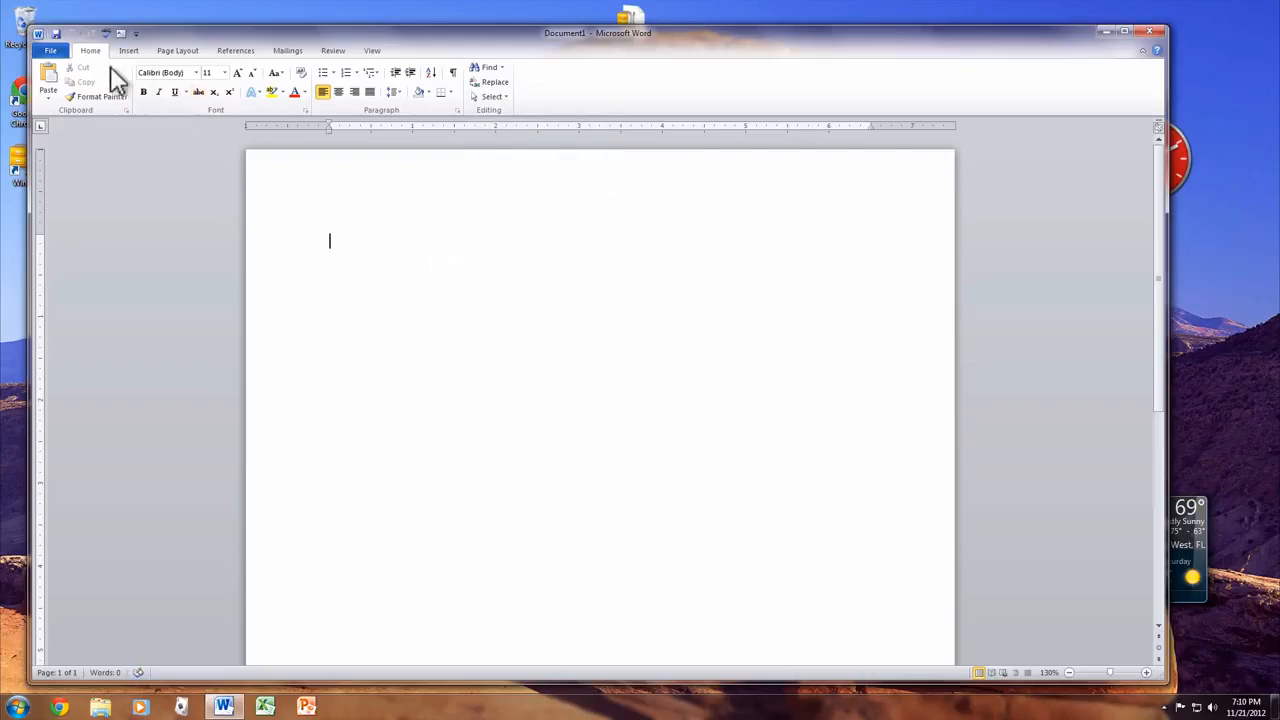
click(50, 51)
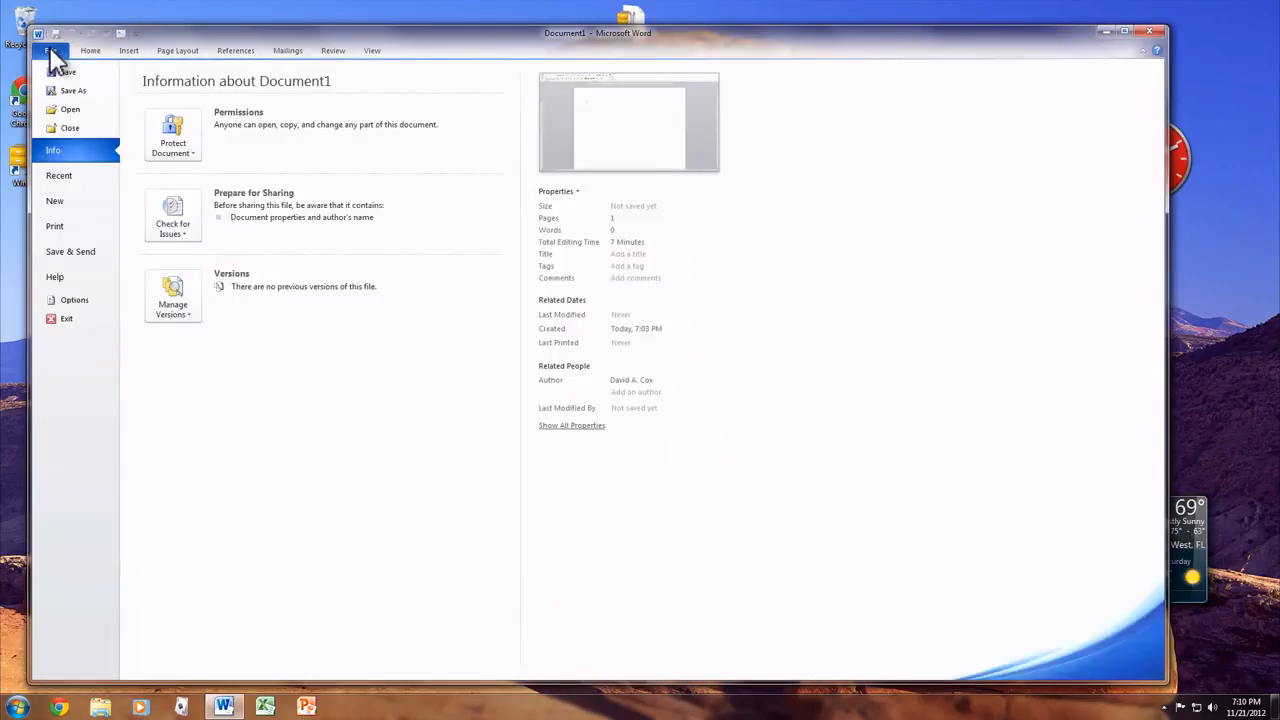
click(74, 300)
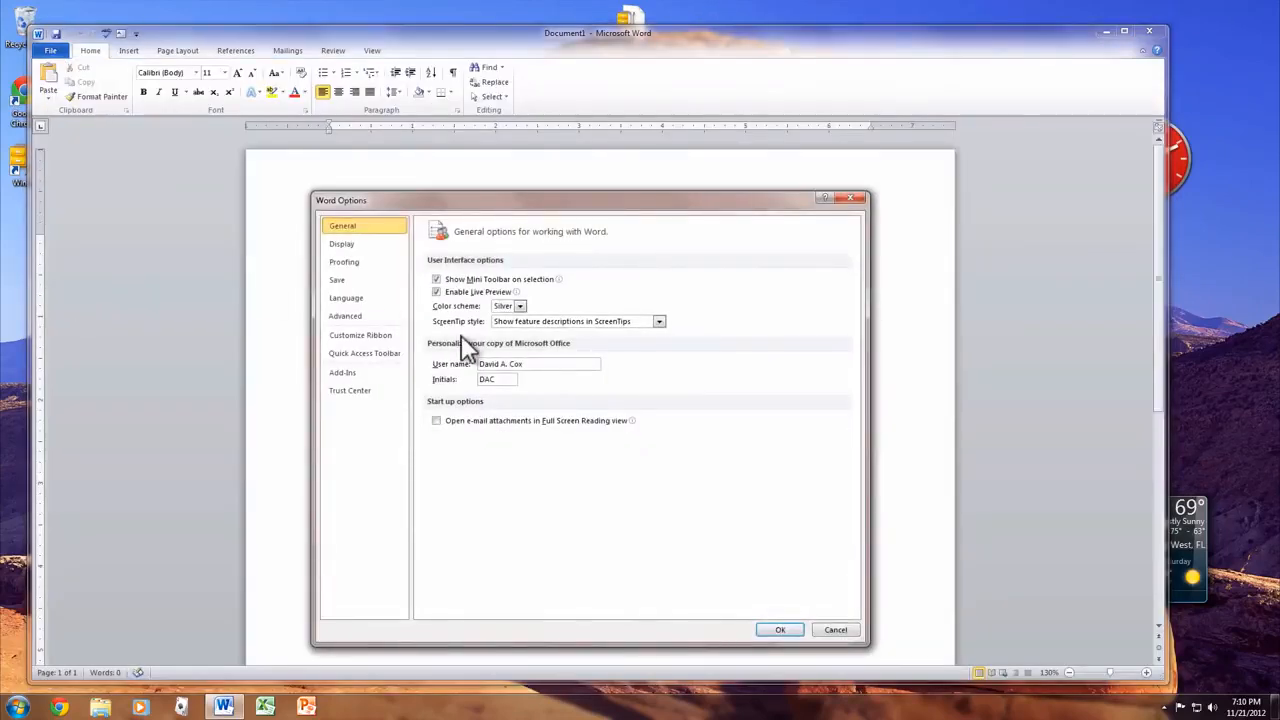
click(368, 349)
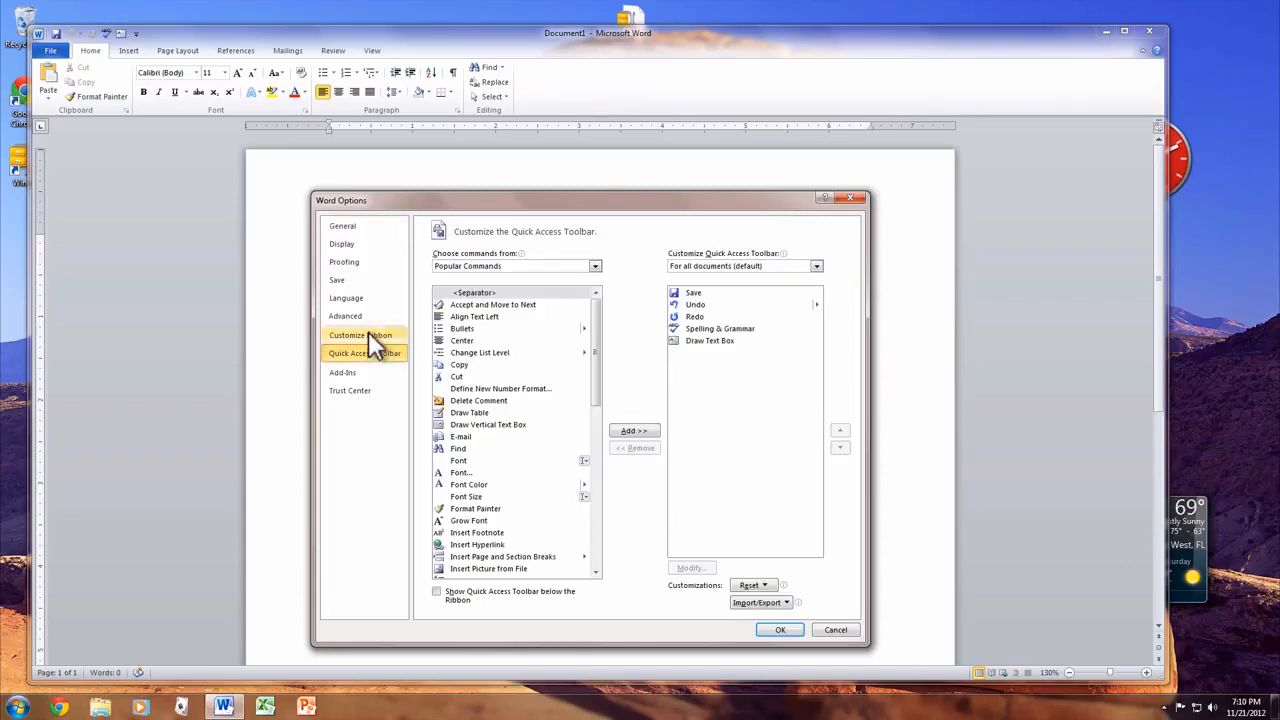
click(368, 333)
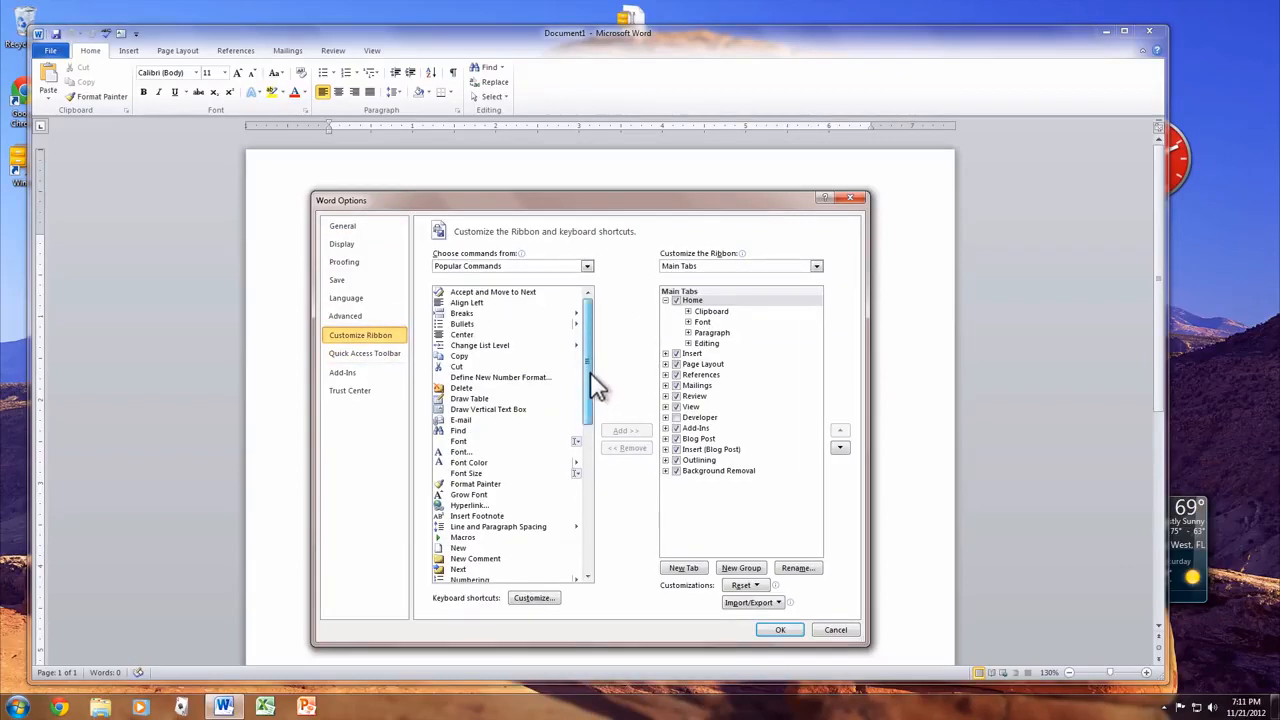
mouse_move(591, 380)
mouse_down()
mouse_move(589, 514)
mouse_move(589, 378)
mouse_up()
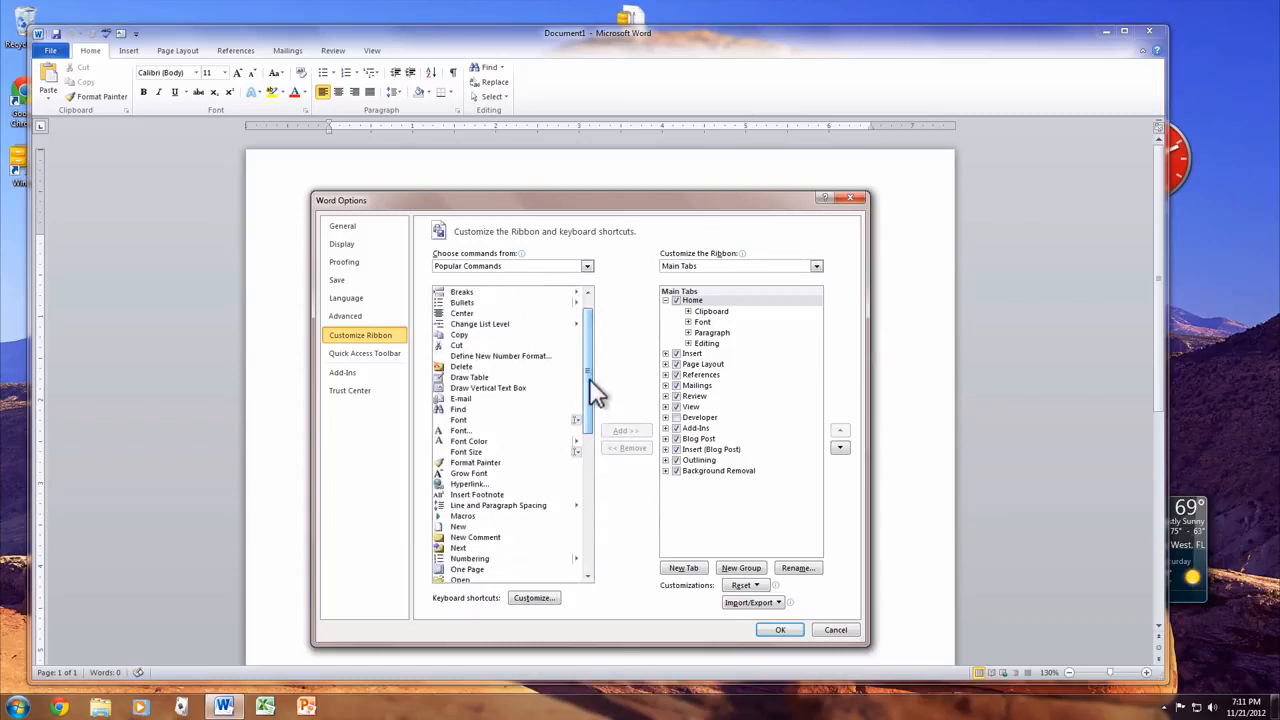
click(830, 628)
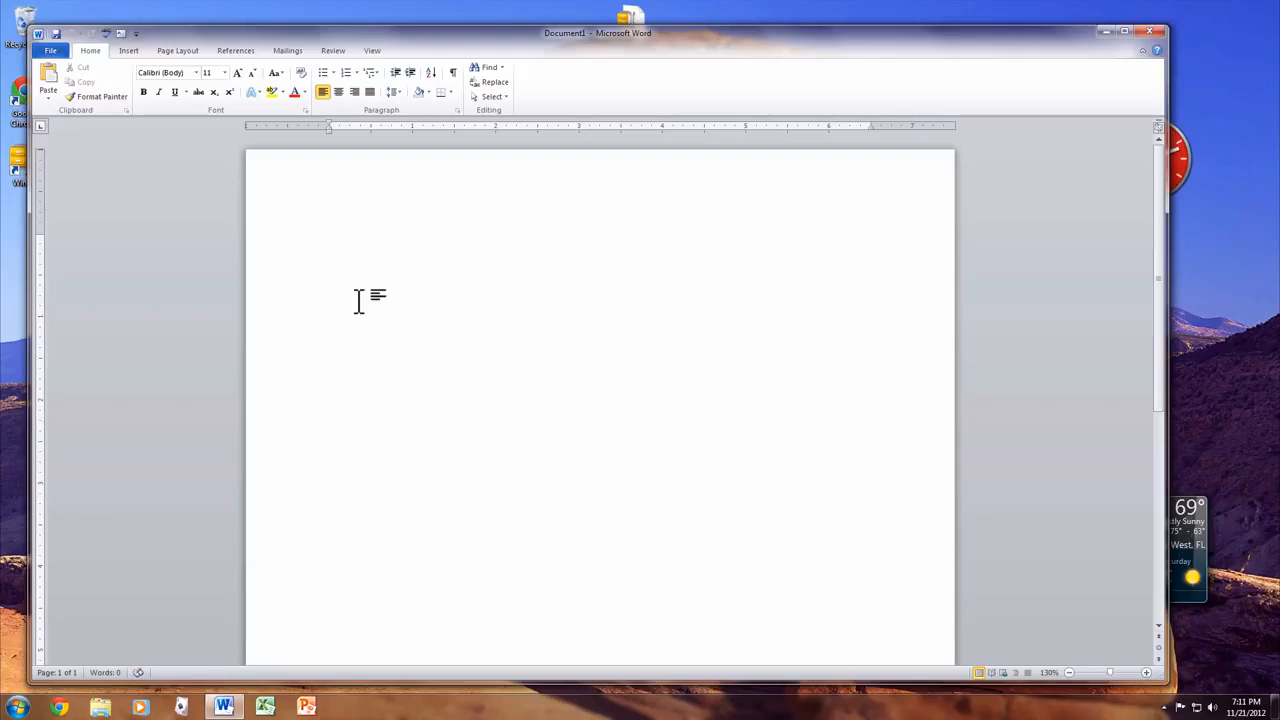
- Type 'The cat chased the dog.' on the blank page and select it
text(The cat chased the dog.)
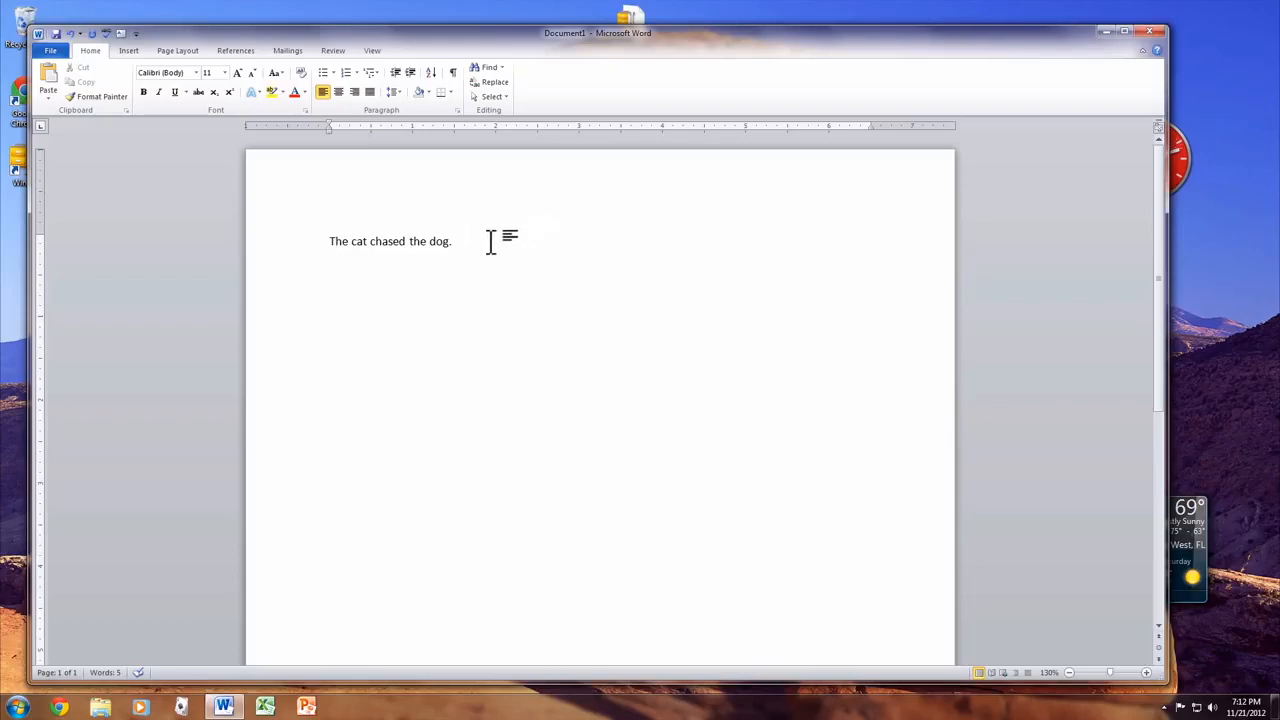
drag(482, 240, 336, 245)
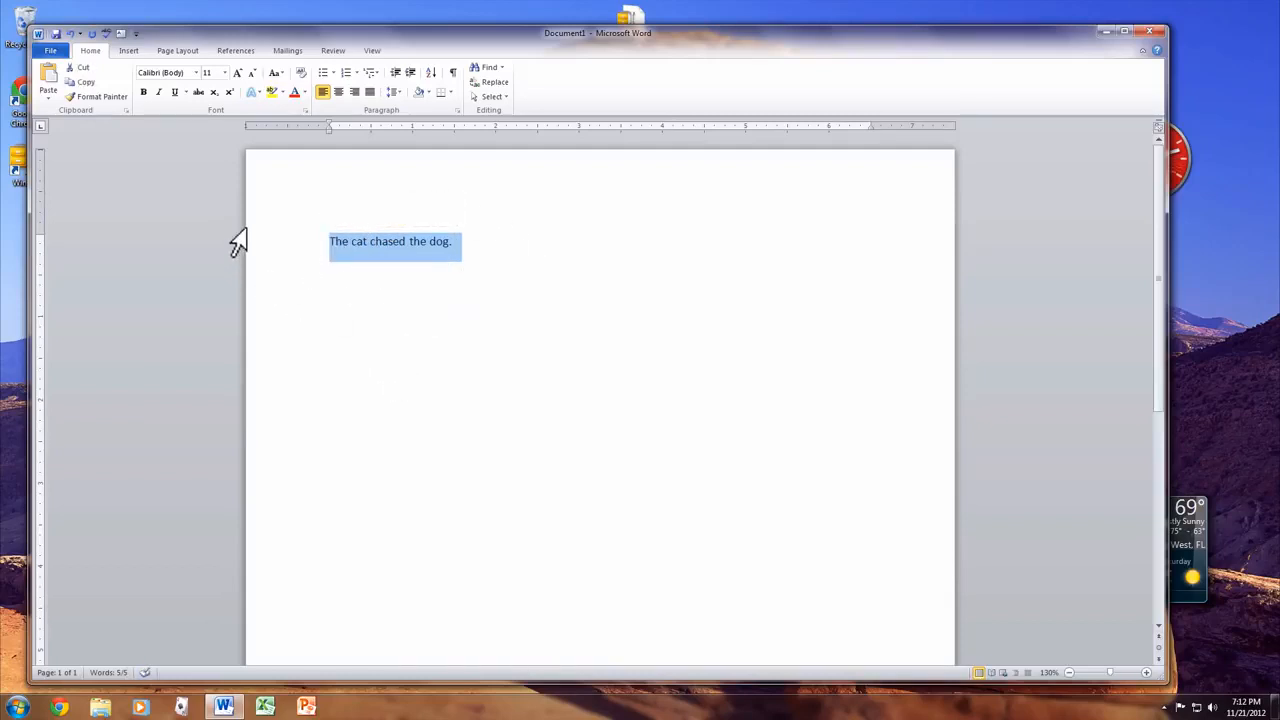
- Format 'The cat chased the dog.' as 14-point Arial Black
click(224, 73)
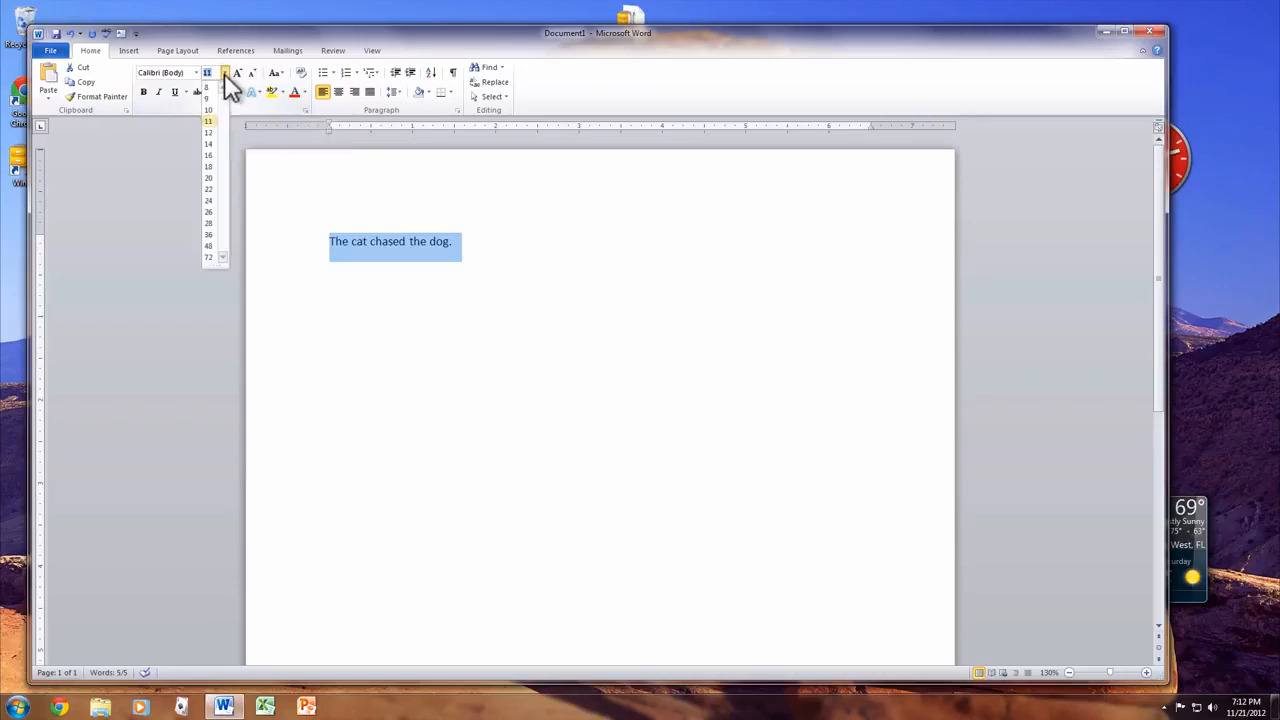
click(213, 143)
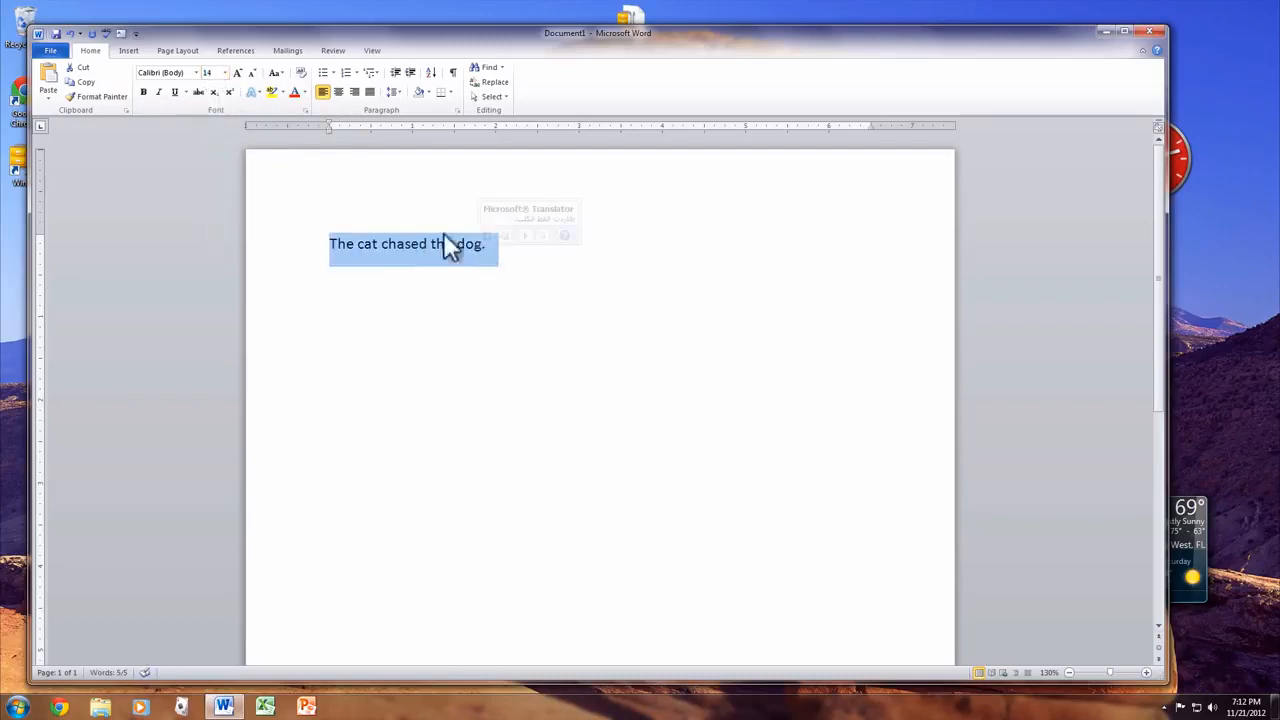
click(196, 74)
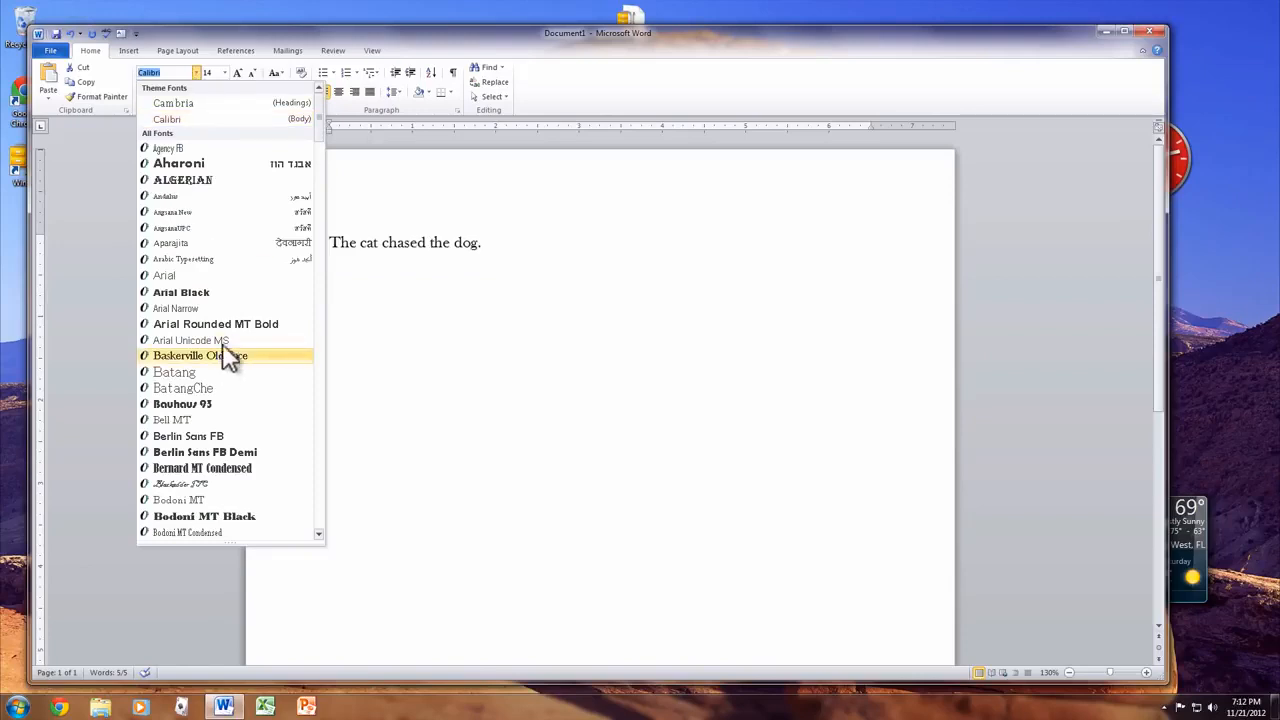
click(230, 293)
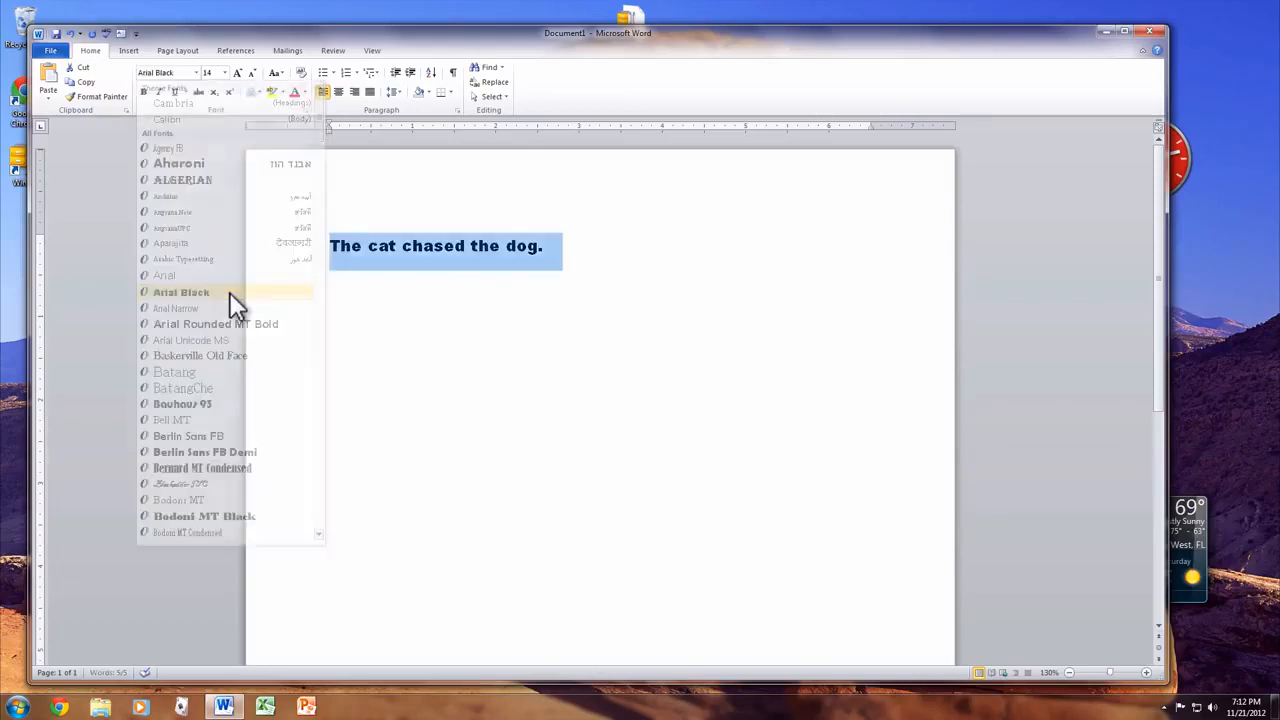
click(452, 294)
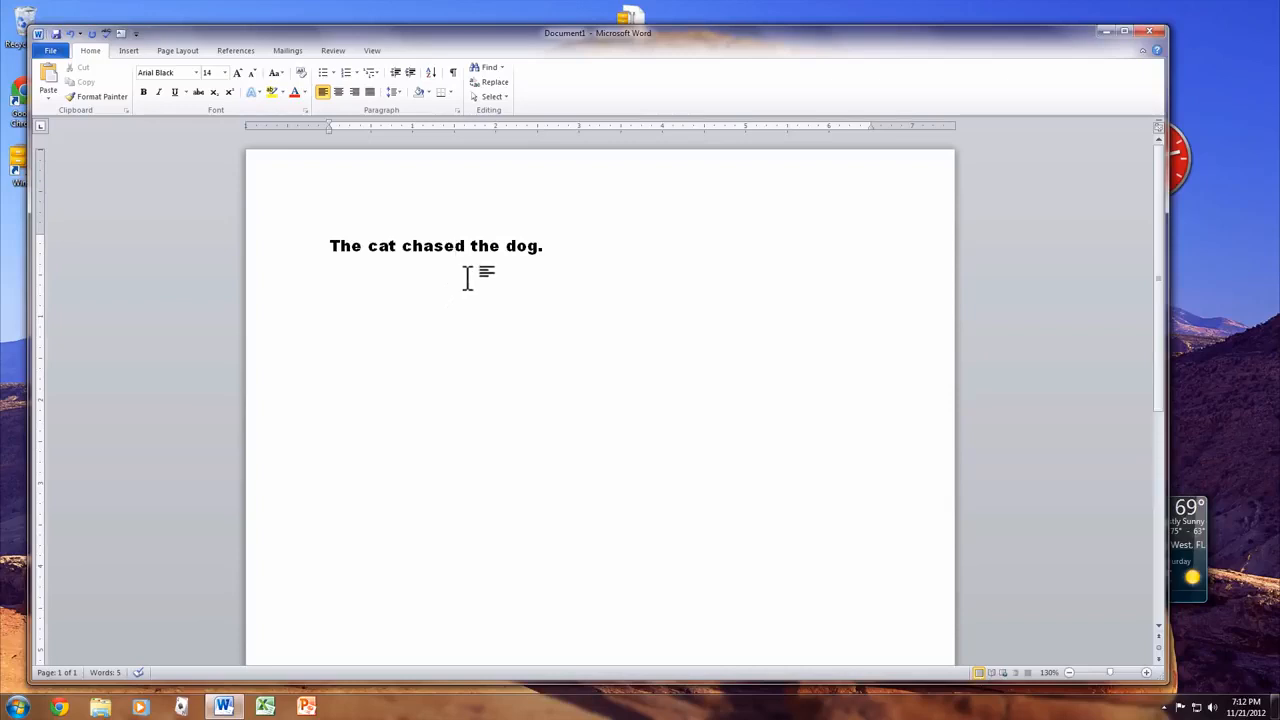
- Make 'dog.' bold Arial, then toggle bold on and off for the whole line
drag(549, 246, 514, 245)
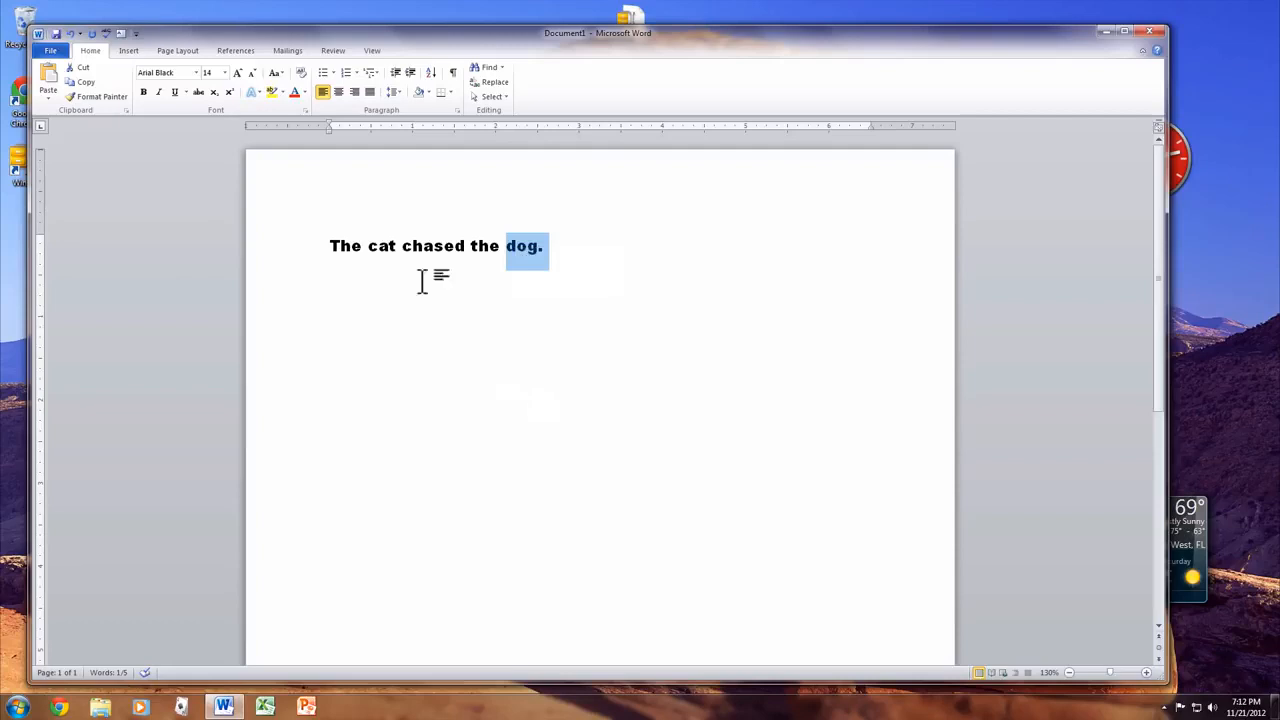
click(143, 92)
click(195, 73)
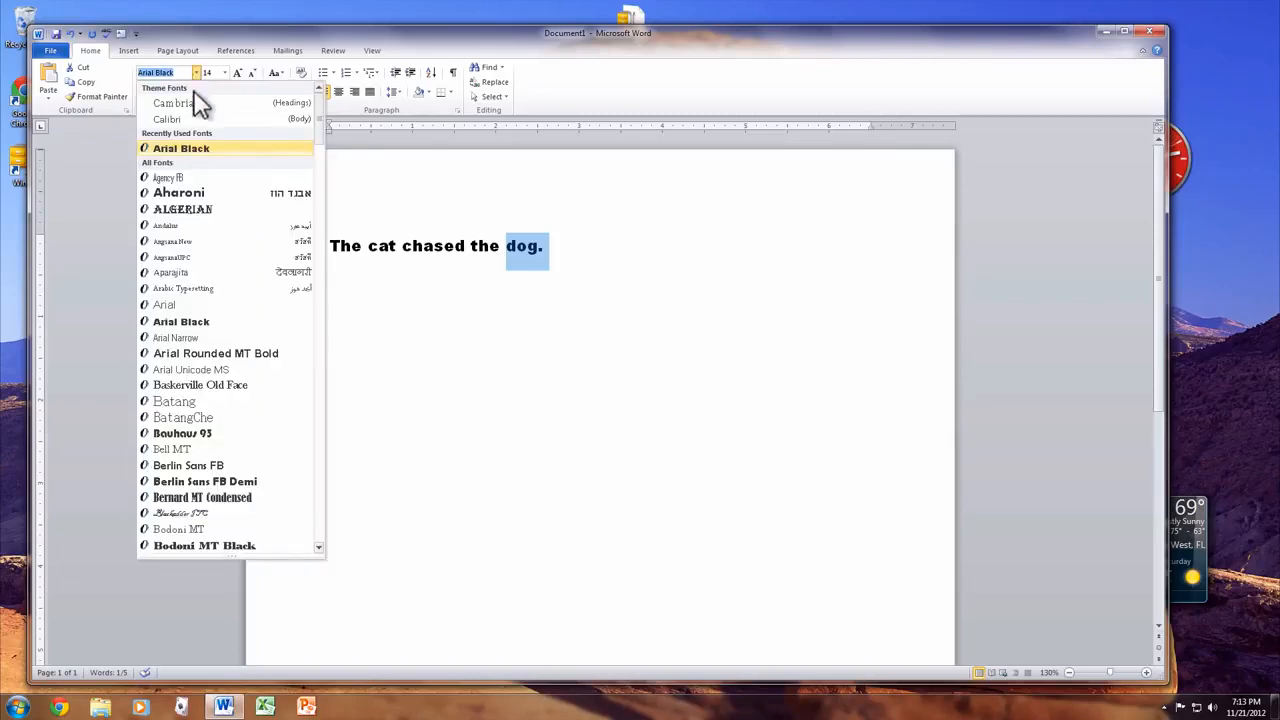
click(205, 305)
click(275, 247)
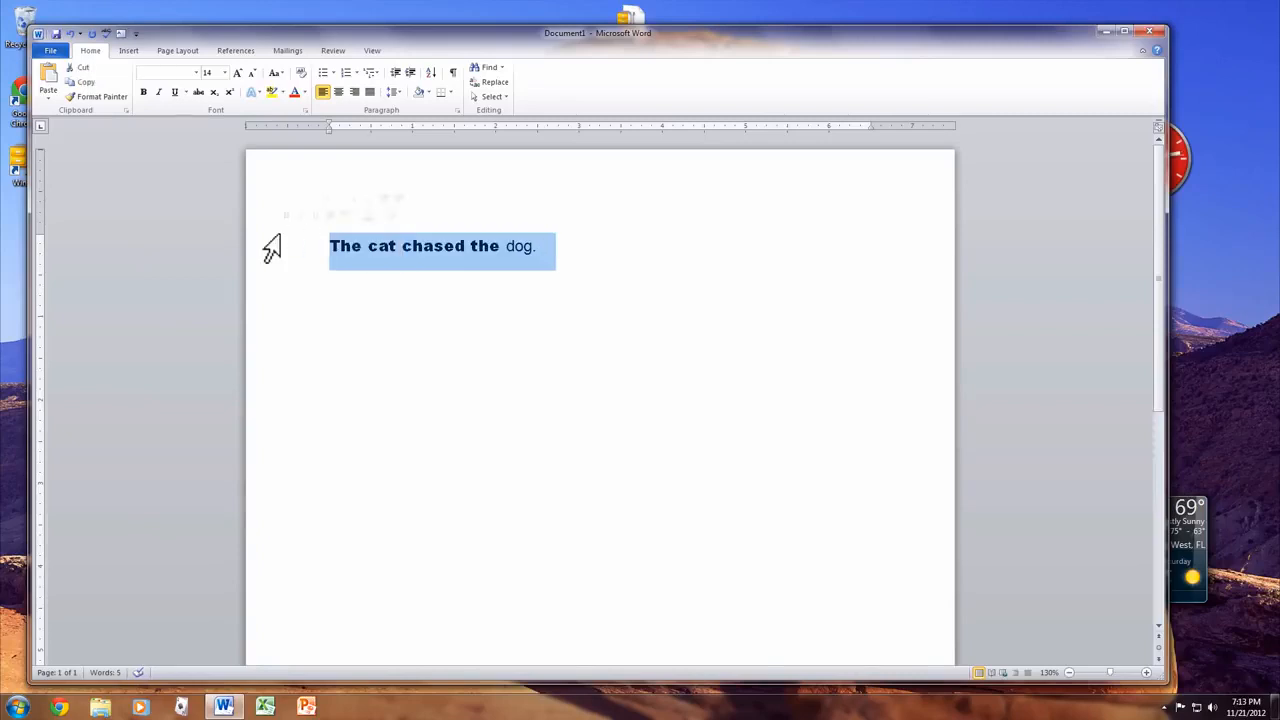
click(146, 91)
click(146, 91)
click(341, 266)
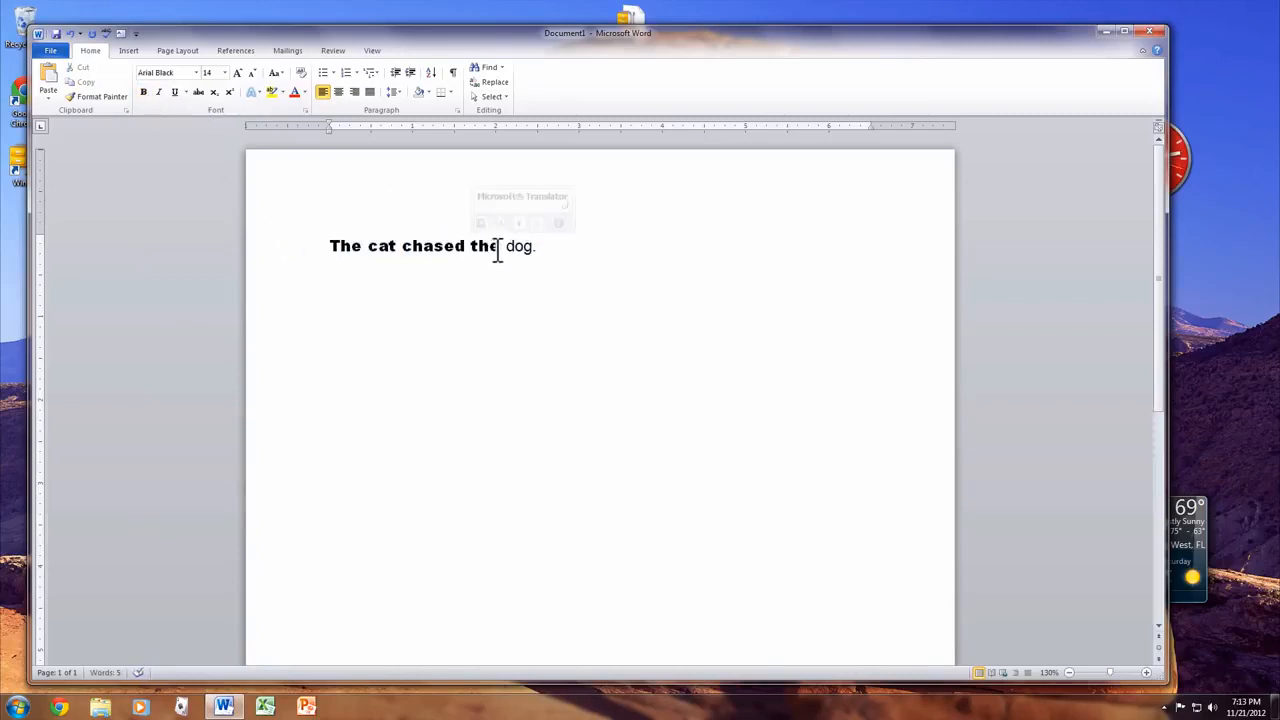
- Change 'The cat chased the' to Arial and reselect 'dog.'
mouse_move(497, 251)
mouse_down()
mouse_move(354, 234)
mouse_move(505, 245)
mouse_up()
click(344, 234)
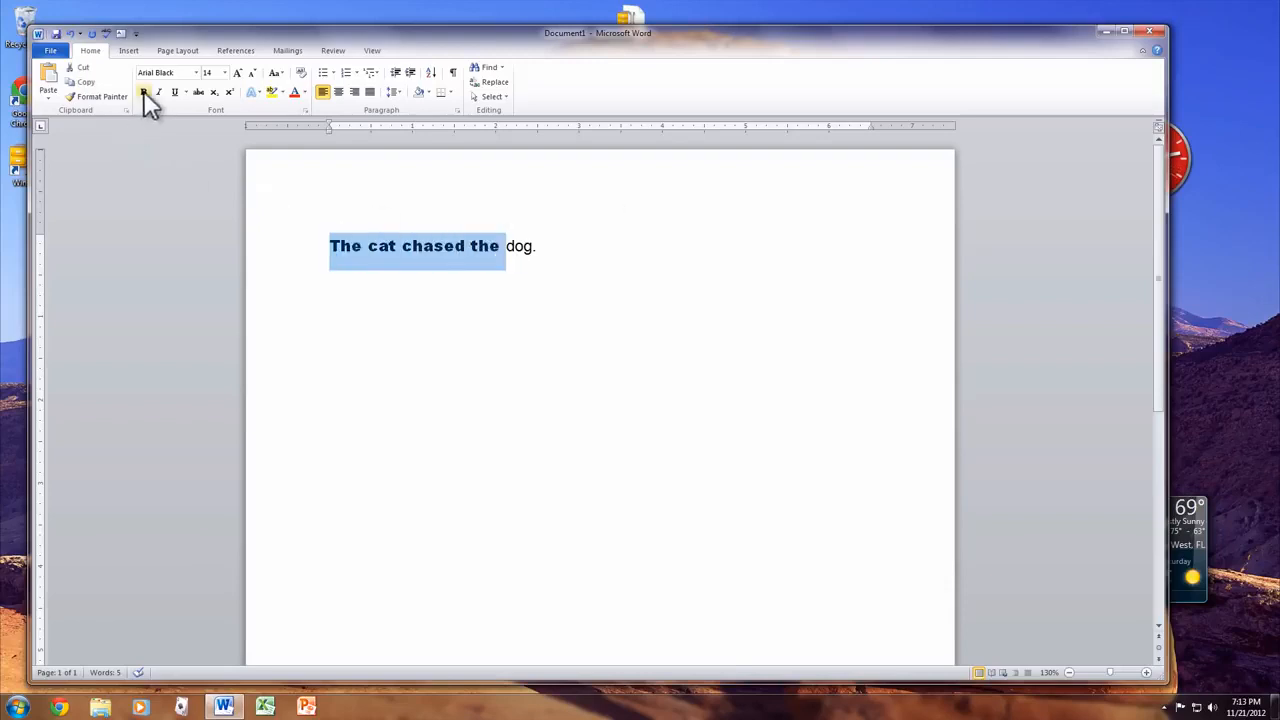
click(196, 72)
click(195, 150)
click(600, 292)
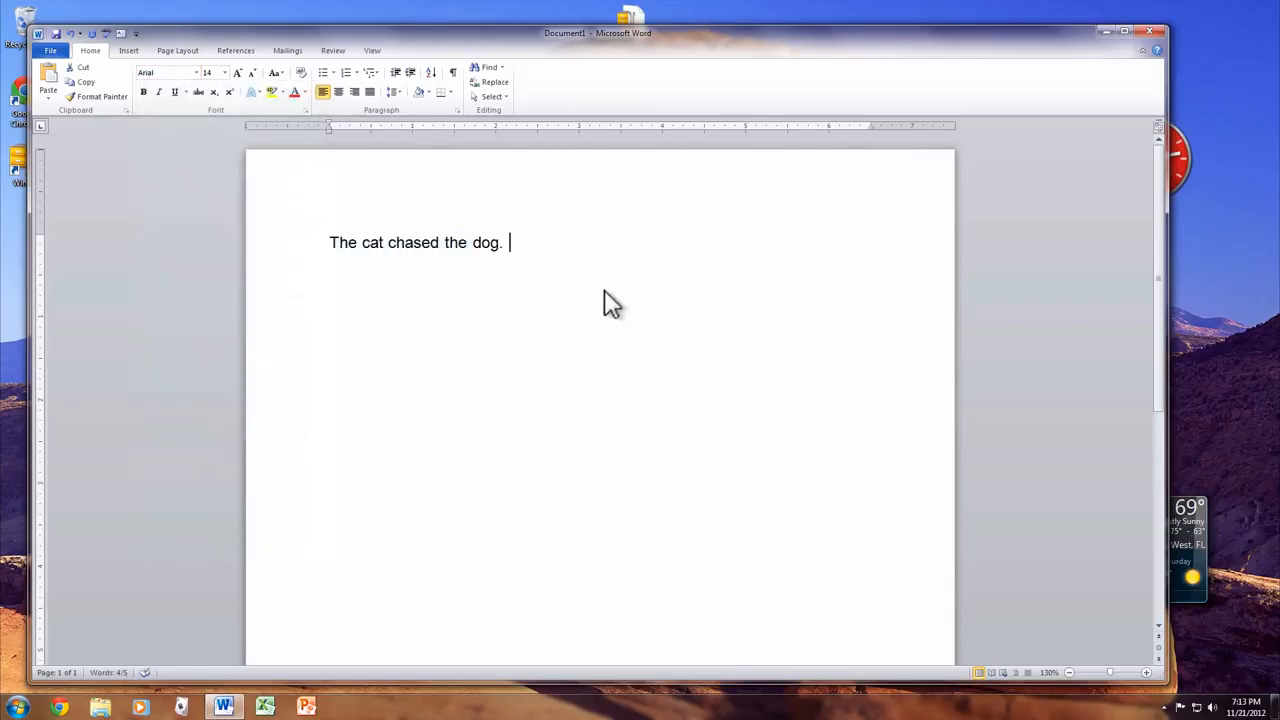
drag(537, 236, 475, 240)
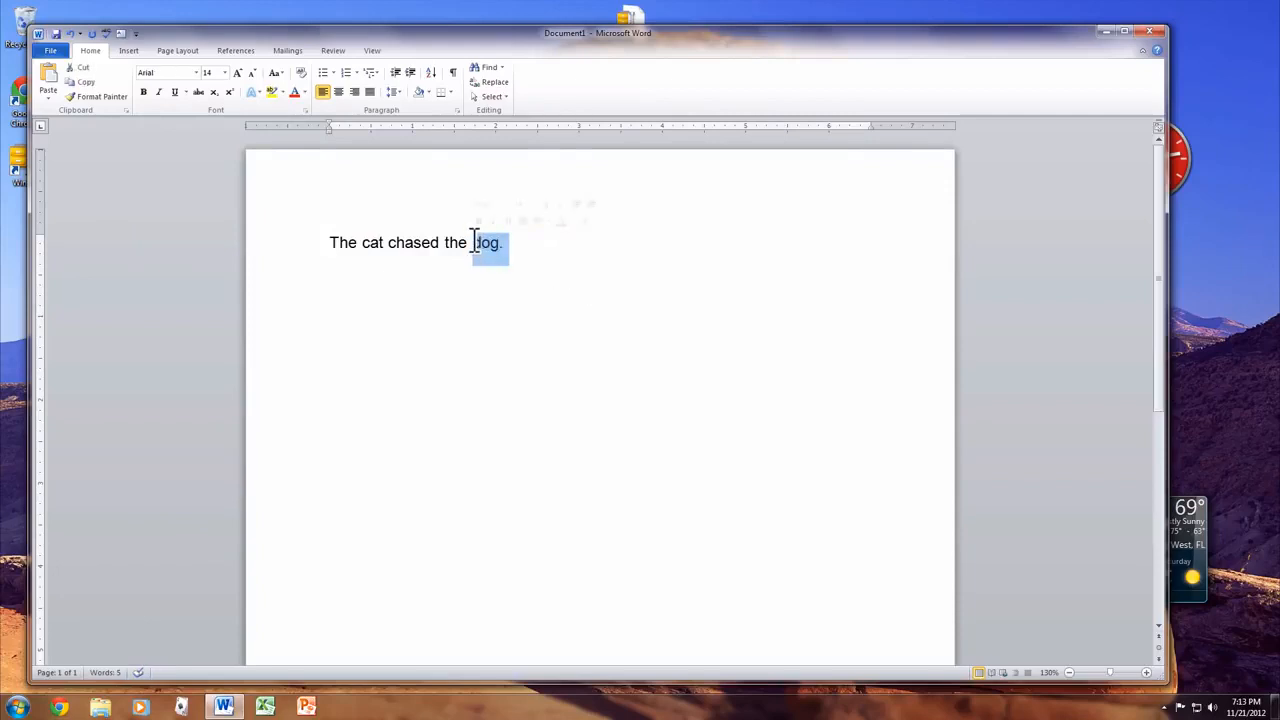
- Toggle bold, italic and strikethrough on 'dog', ending with all three removed
click(143, 92)
click(307, 322)
click(617, 278)
drag(504, 243, 466, 245)
click(159, 91)
click(159, 90)
click(144, 90)
click(200, 91)
click(200, 91)
click(524, 262)
drag(517, 240, 397, 240)
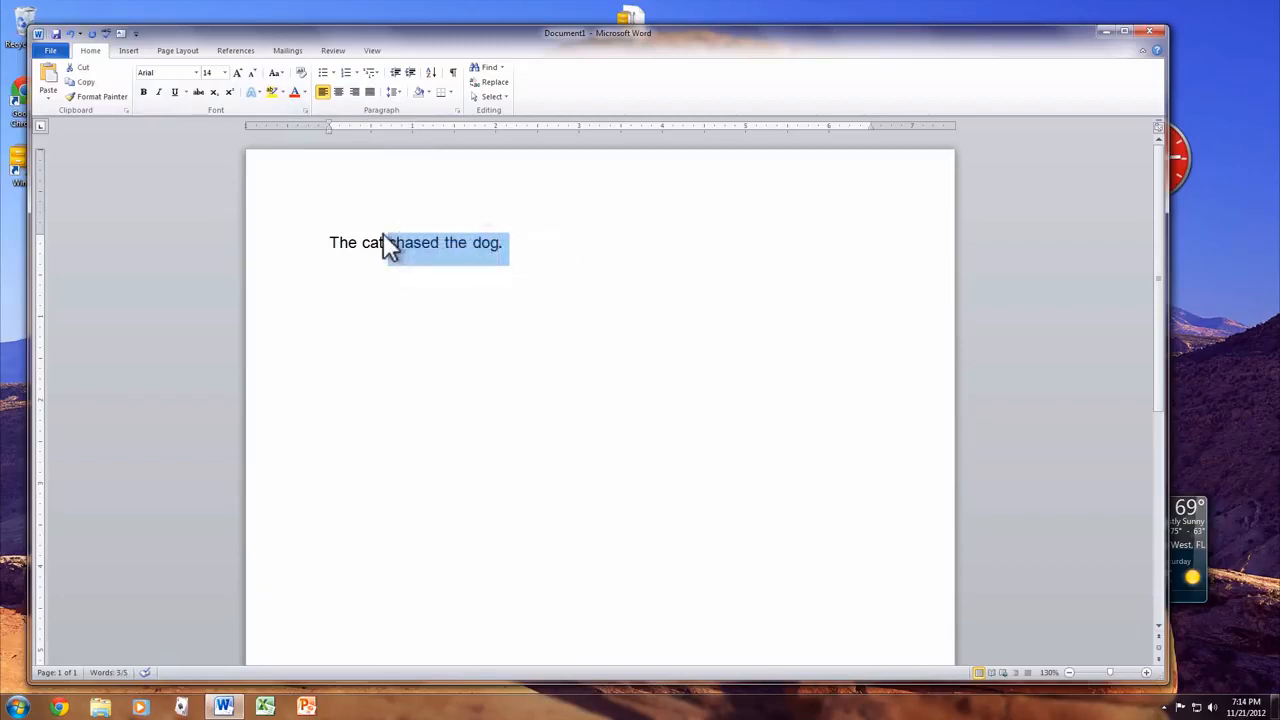
click(277, 93)
click(422, 325)
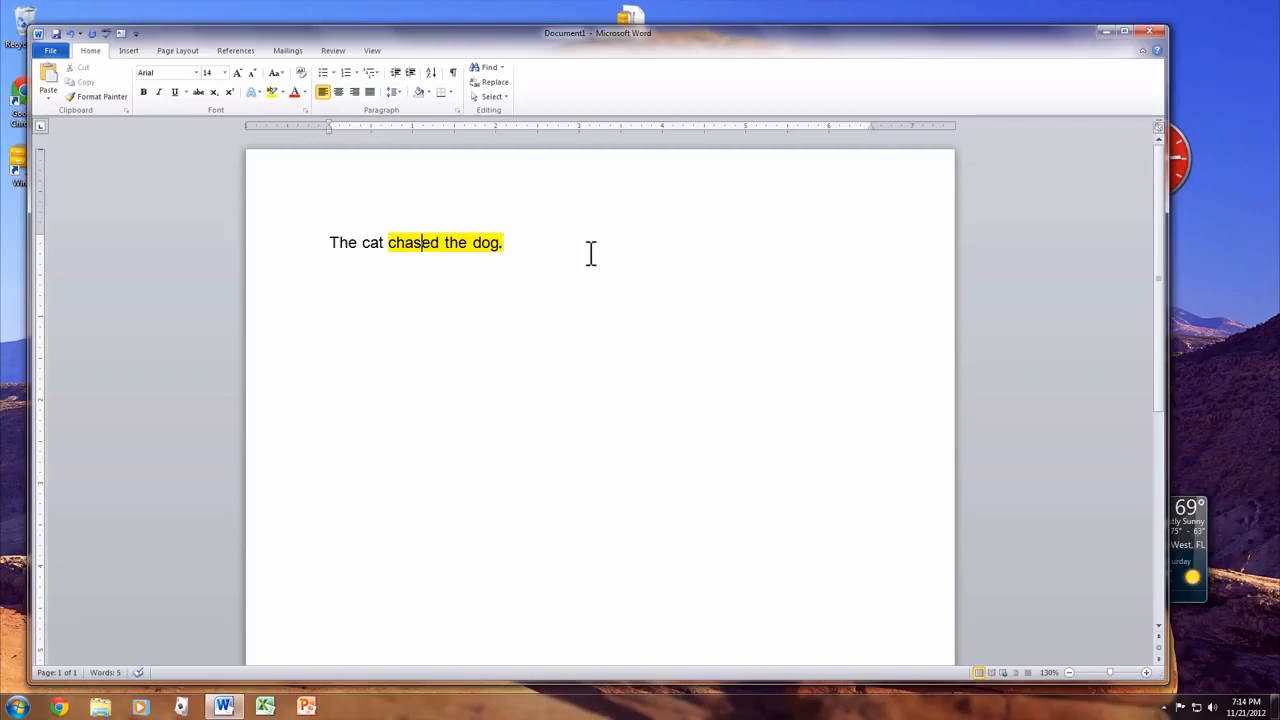
key(ctrl+z)
click(538, 242)
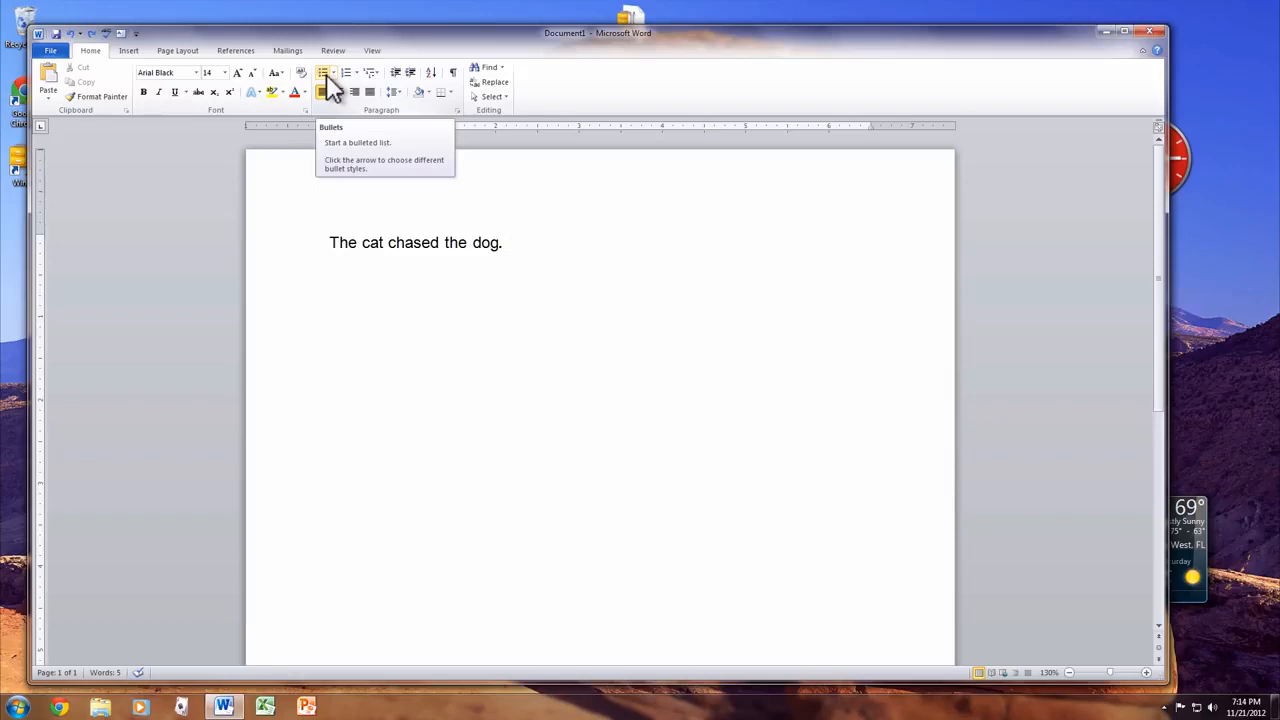
- Below the sentence, type the heading 'I'm awesome because:'
key(Return)
key(Return)
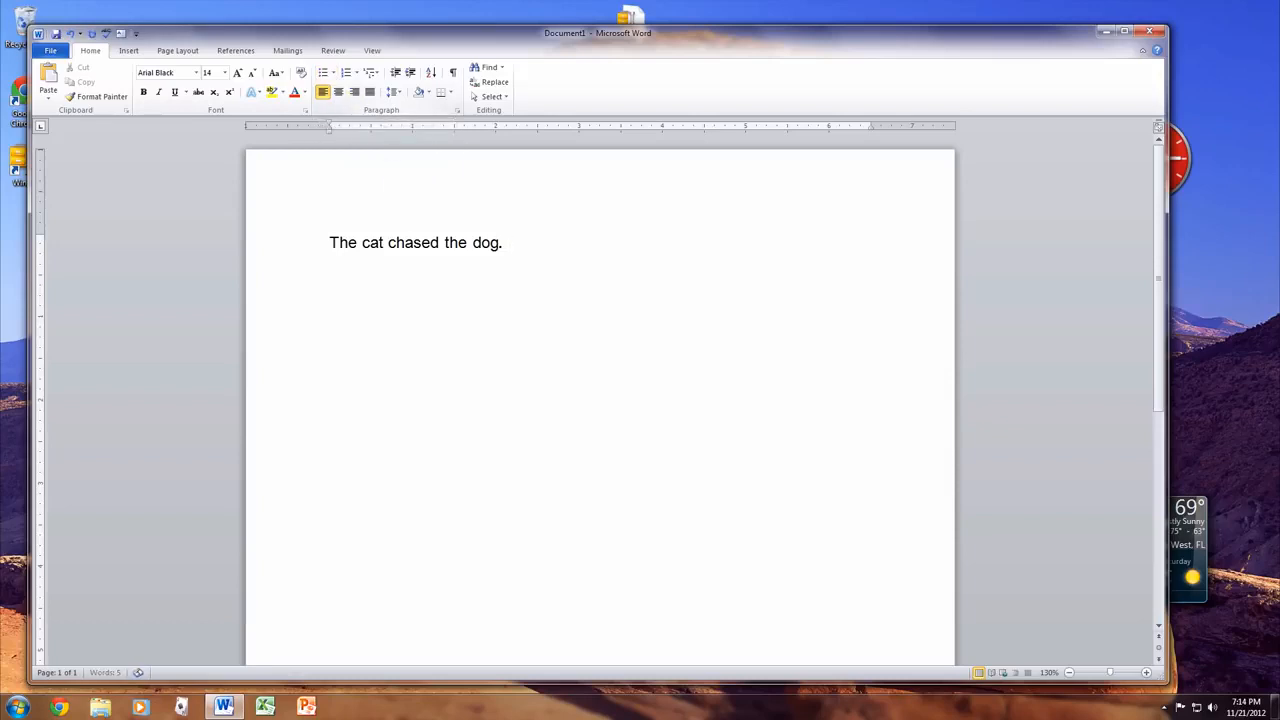
text(I'm awess)
key(BackSpace)
text(ome because:)
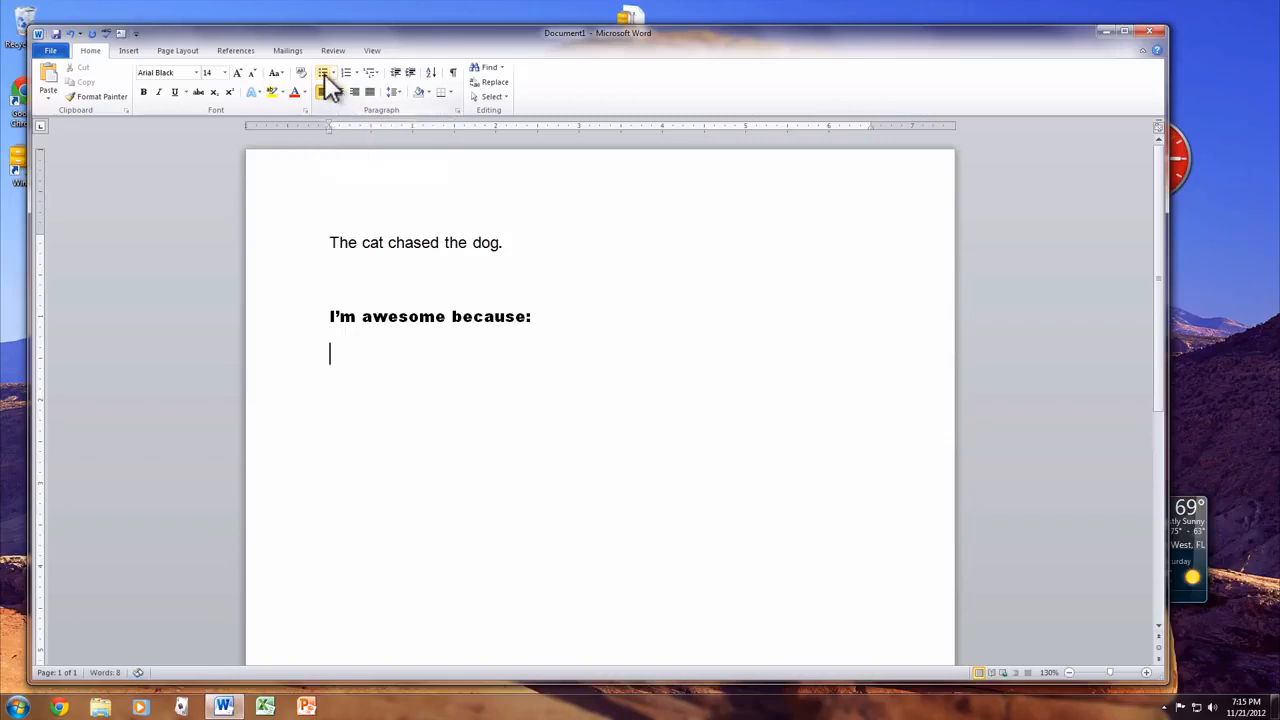
- Add bullet items 'I'm Nice' and 'I'm Smart', then delete them along with the bullet
click(325, 76)
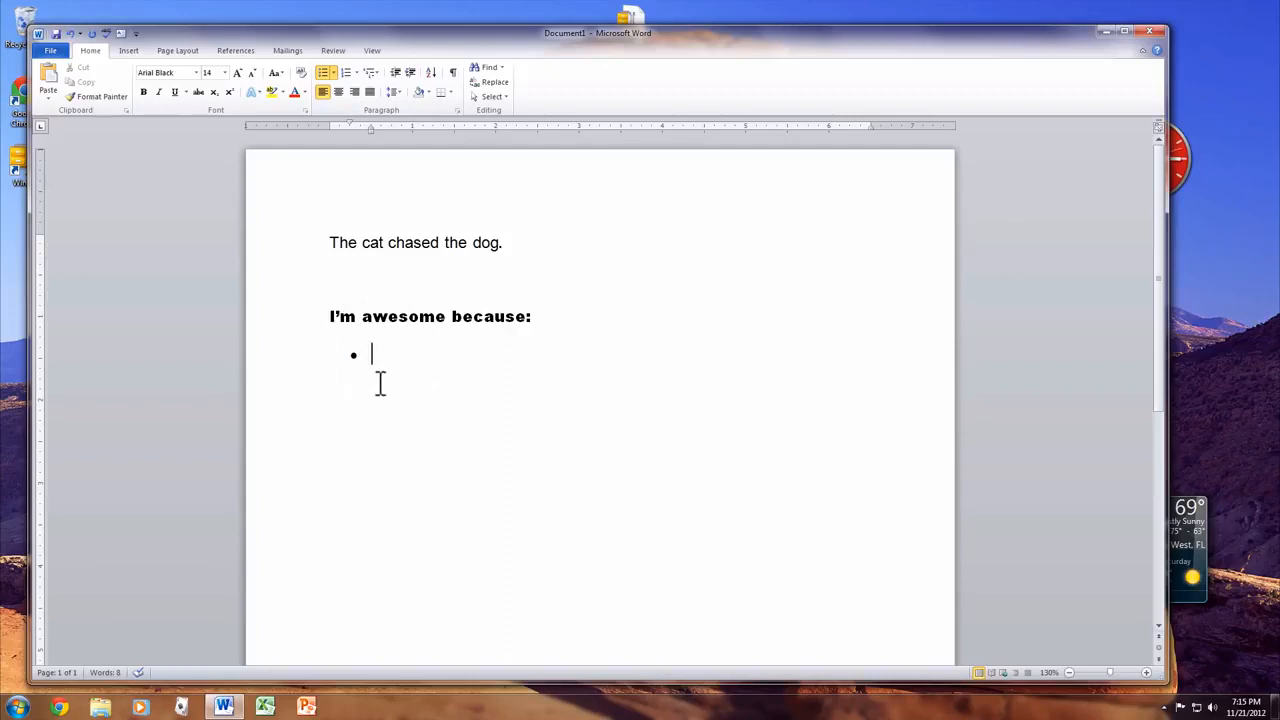
text(I'm Nice)
key(Return)
text(I'm)
text( Smart)
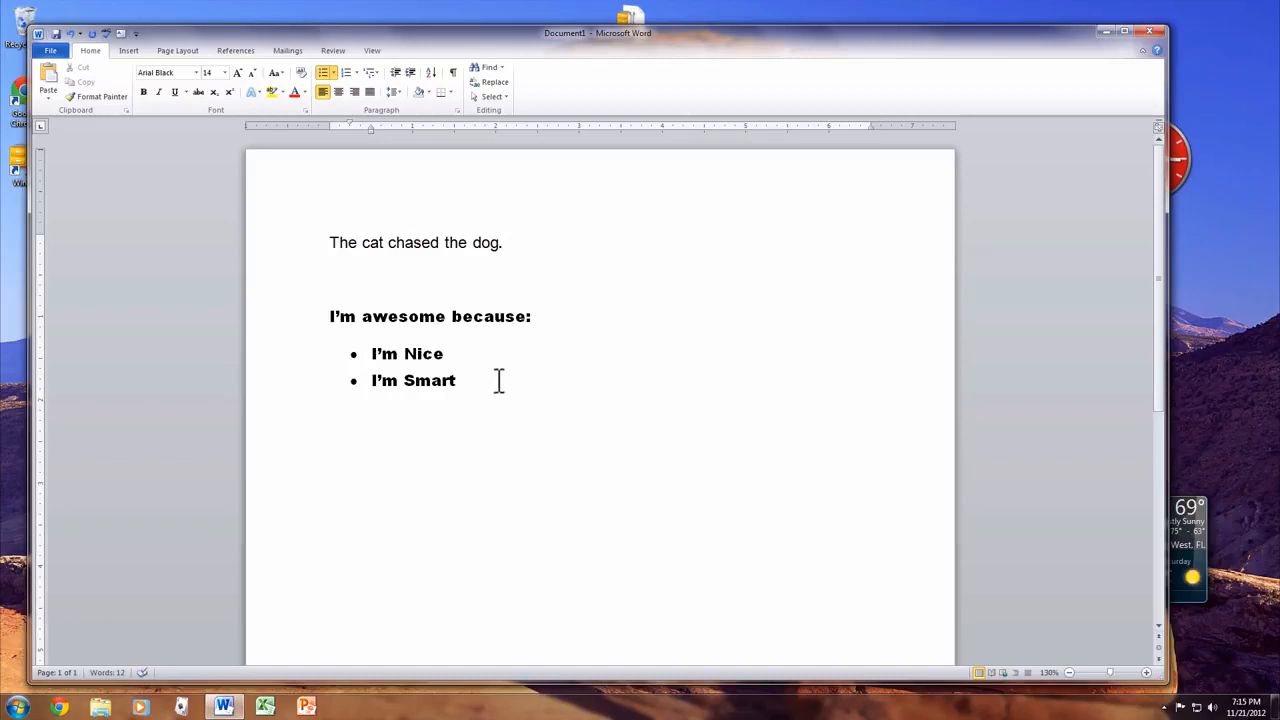
drag(497, 380, 266, 349)
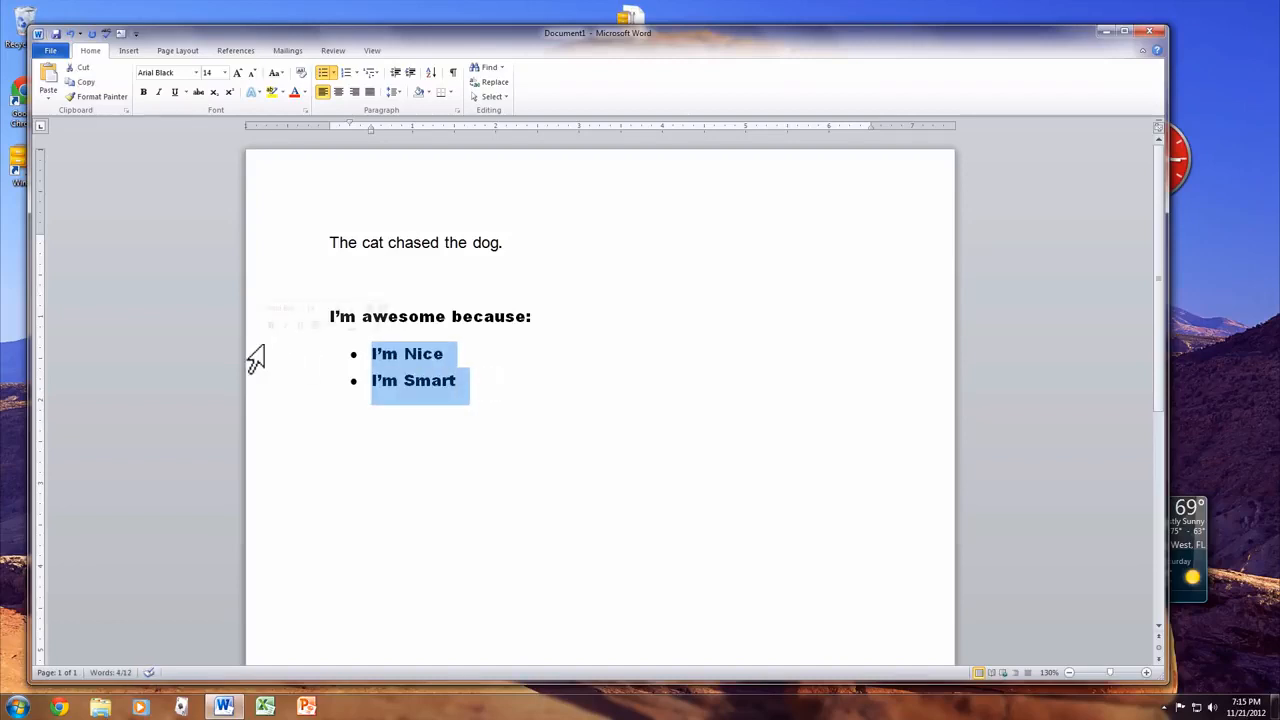
key(BackSpace)
key(BackSpace)
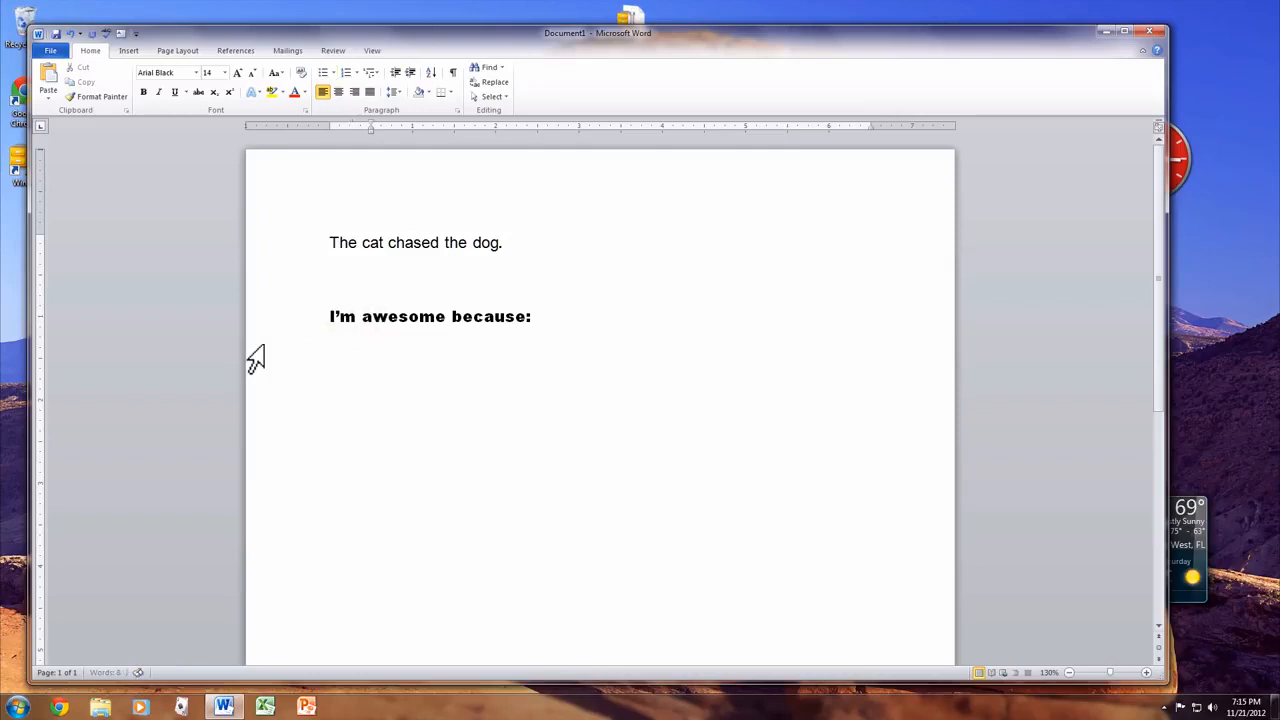
click(345, 76)
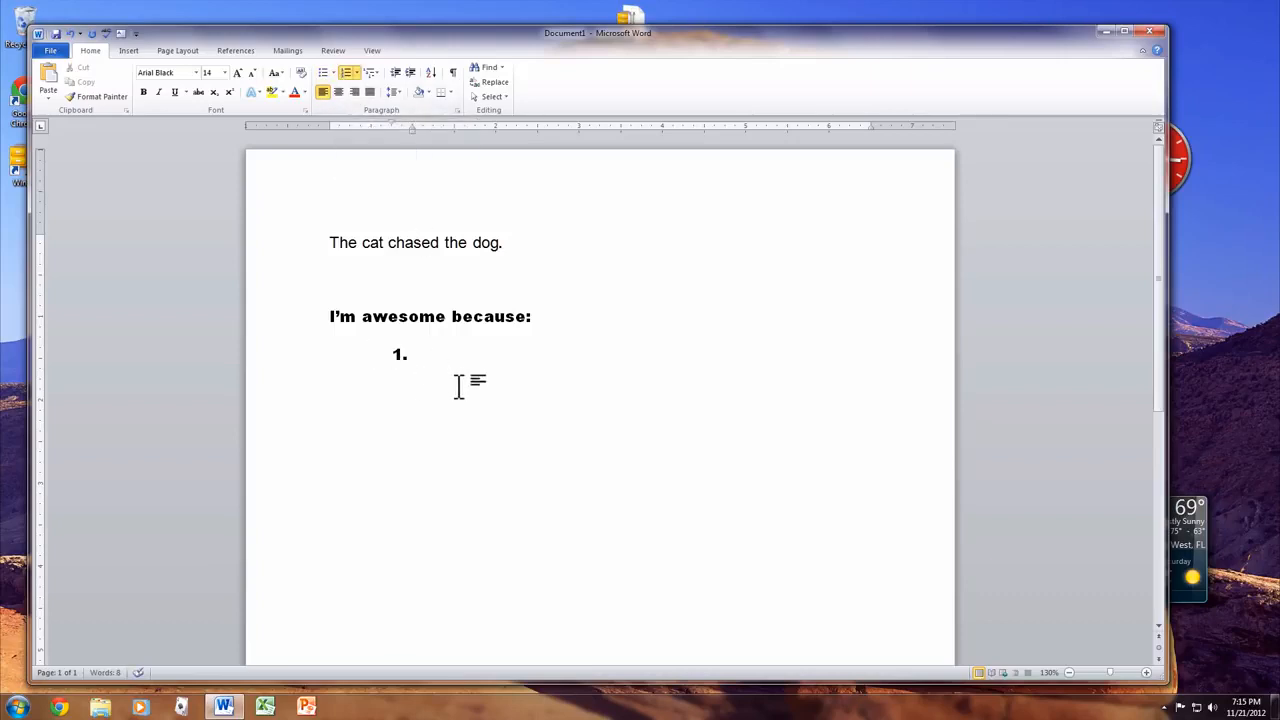
text(Item One)
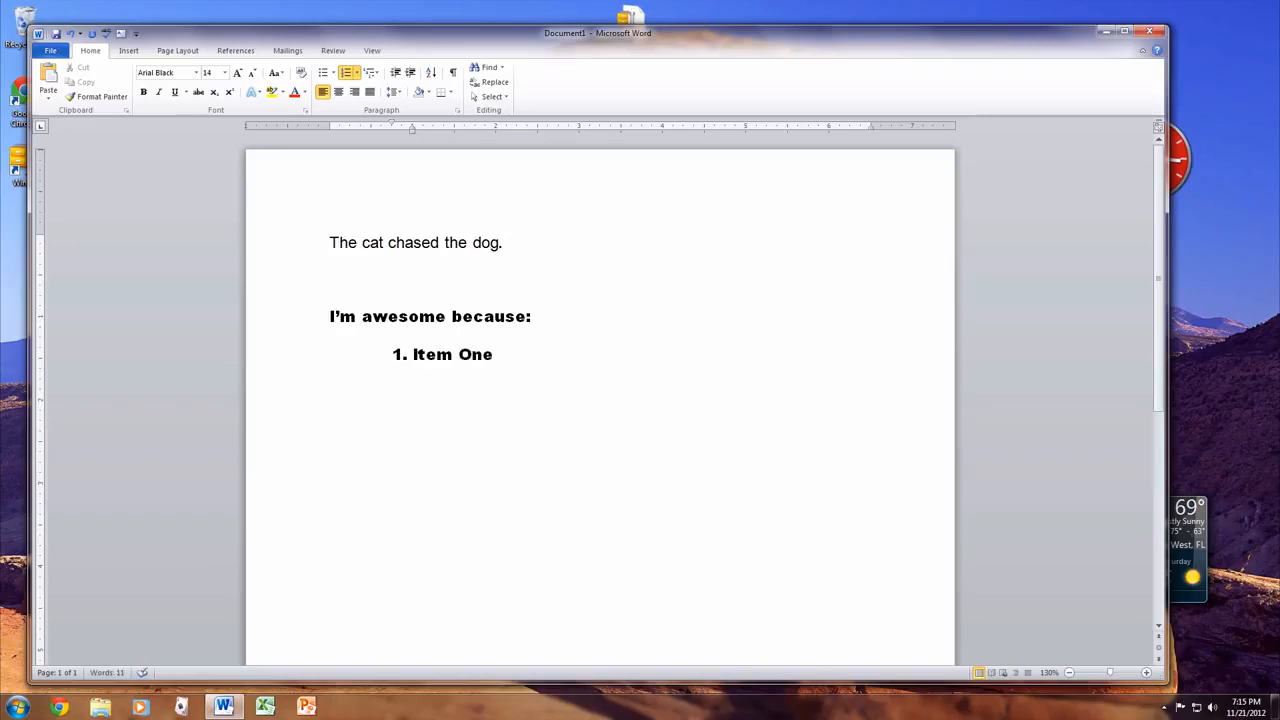
key(Return)
text(Item Two)
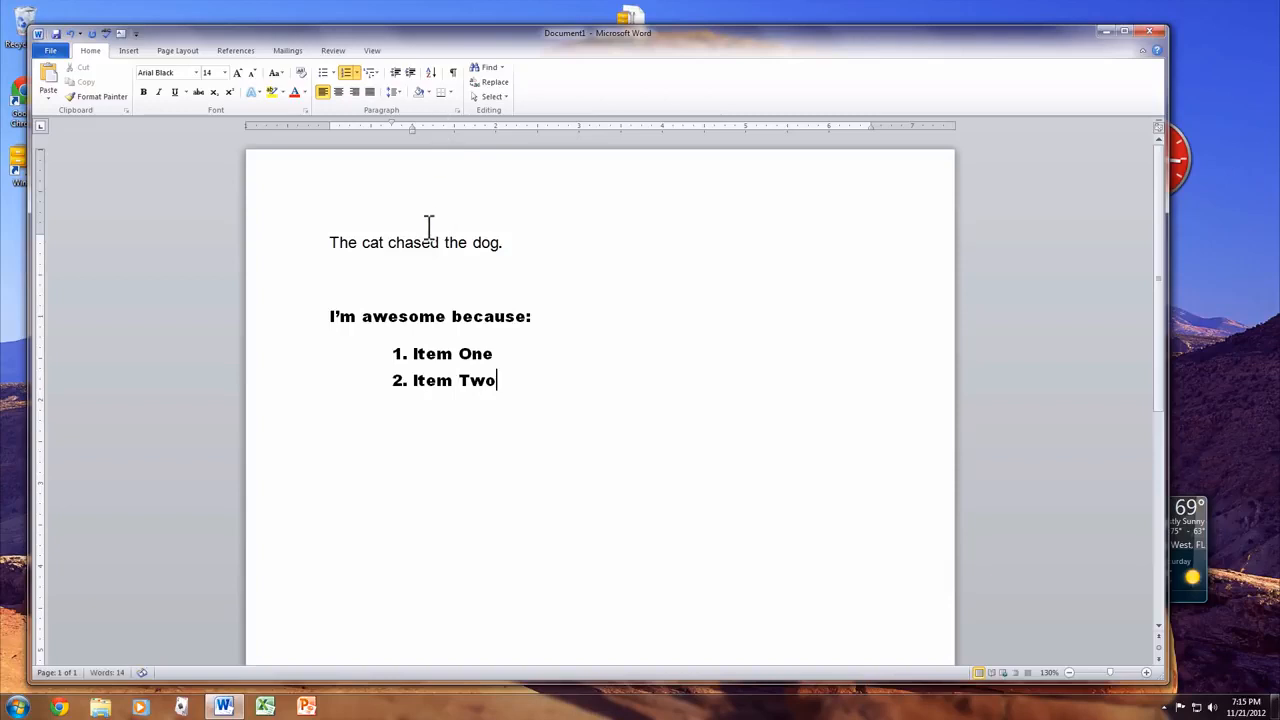
drag(549, 384, 243, 236)
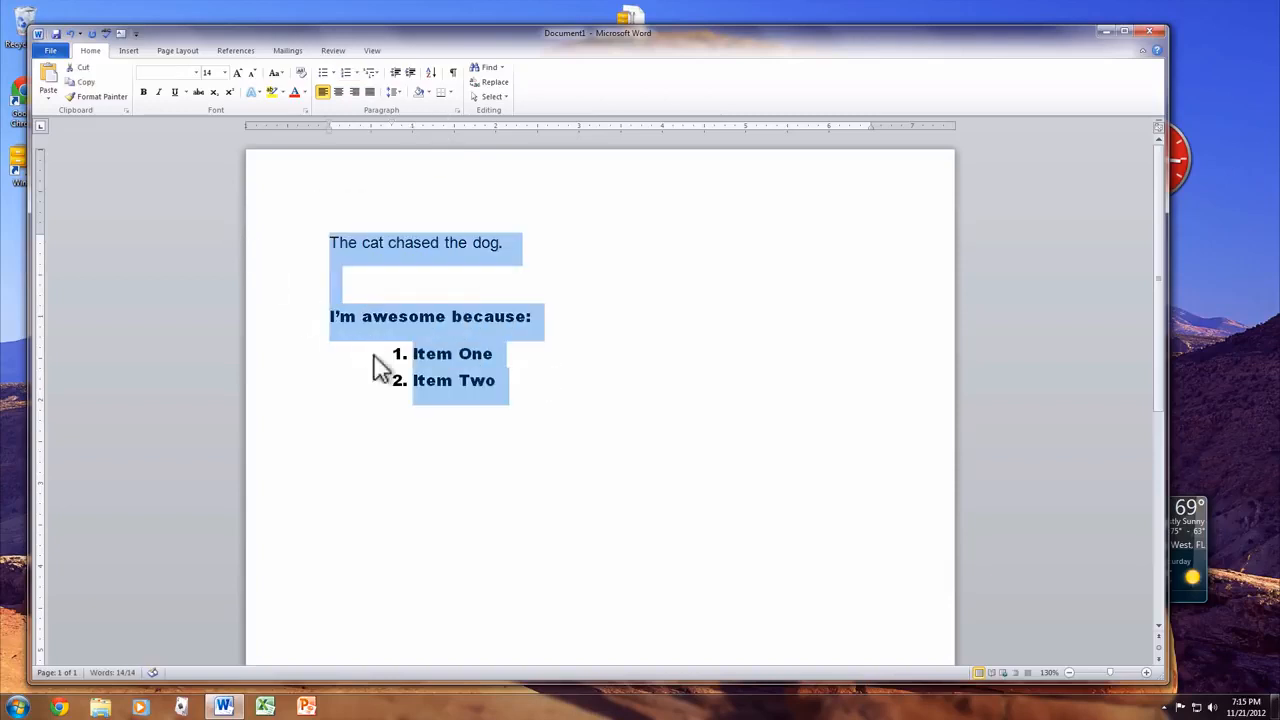
click(603, 460)
drag(330, 382, 327, 357)
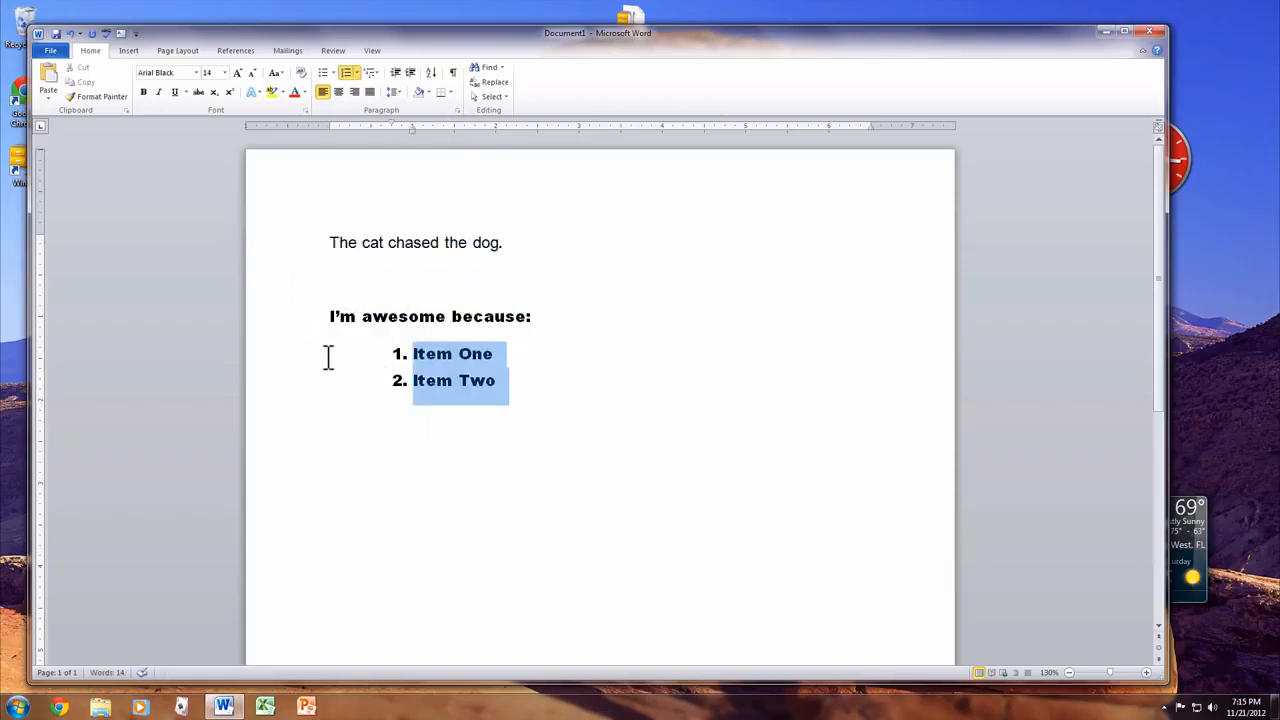
key(BackSpace)
key(BackSpace)
key(BackSpace)
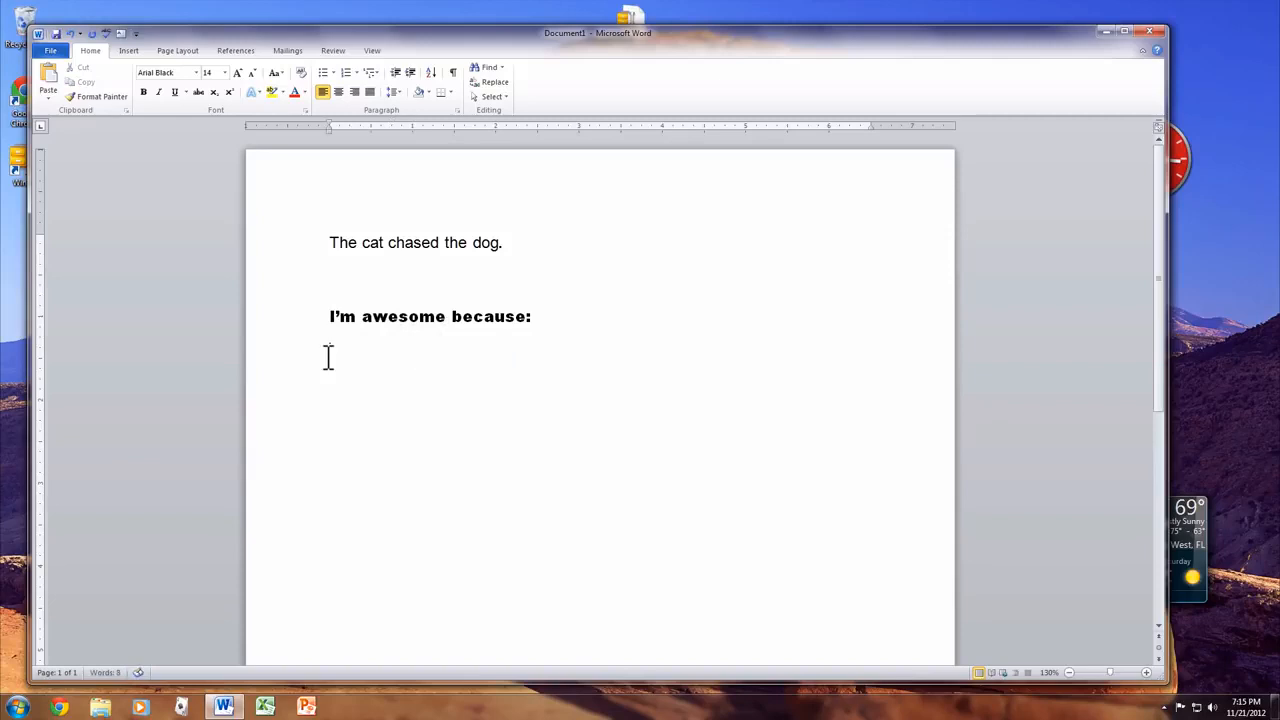
- Try center and right alignment on the heading, settle on Justify, and delete the colon
click(338, 92)
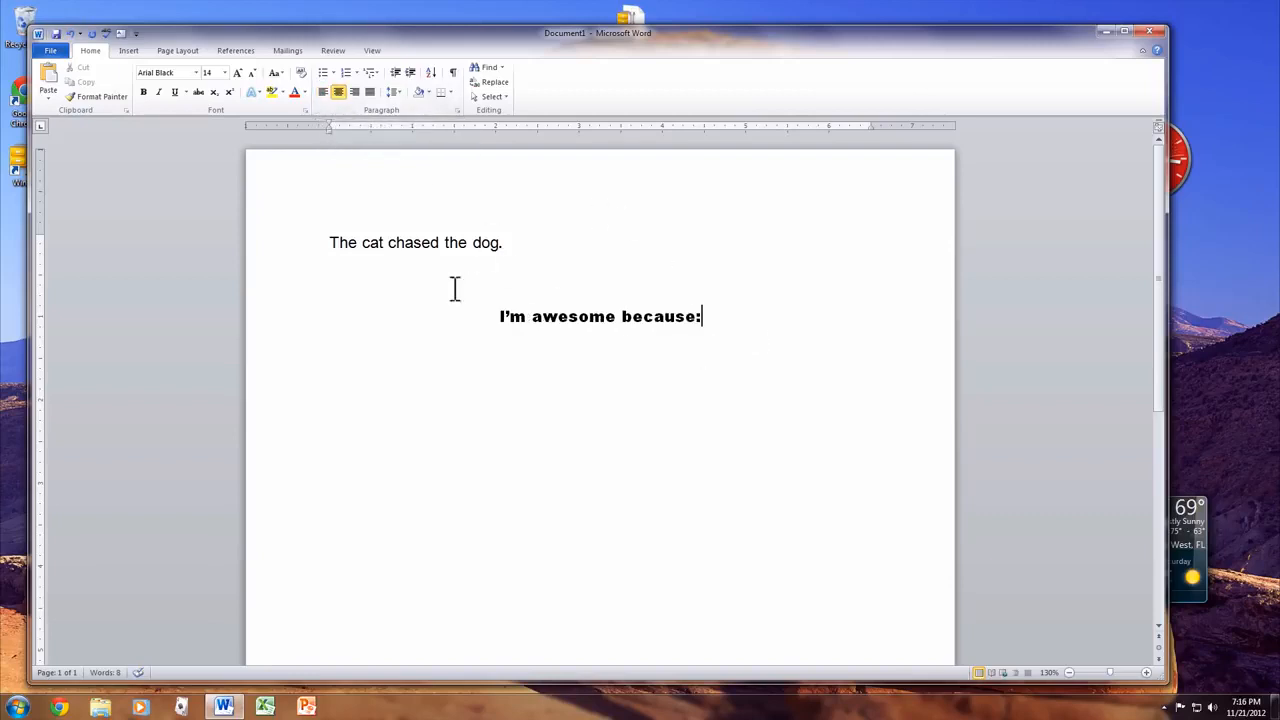
click(353, 93)
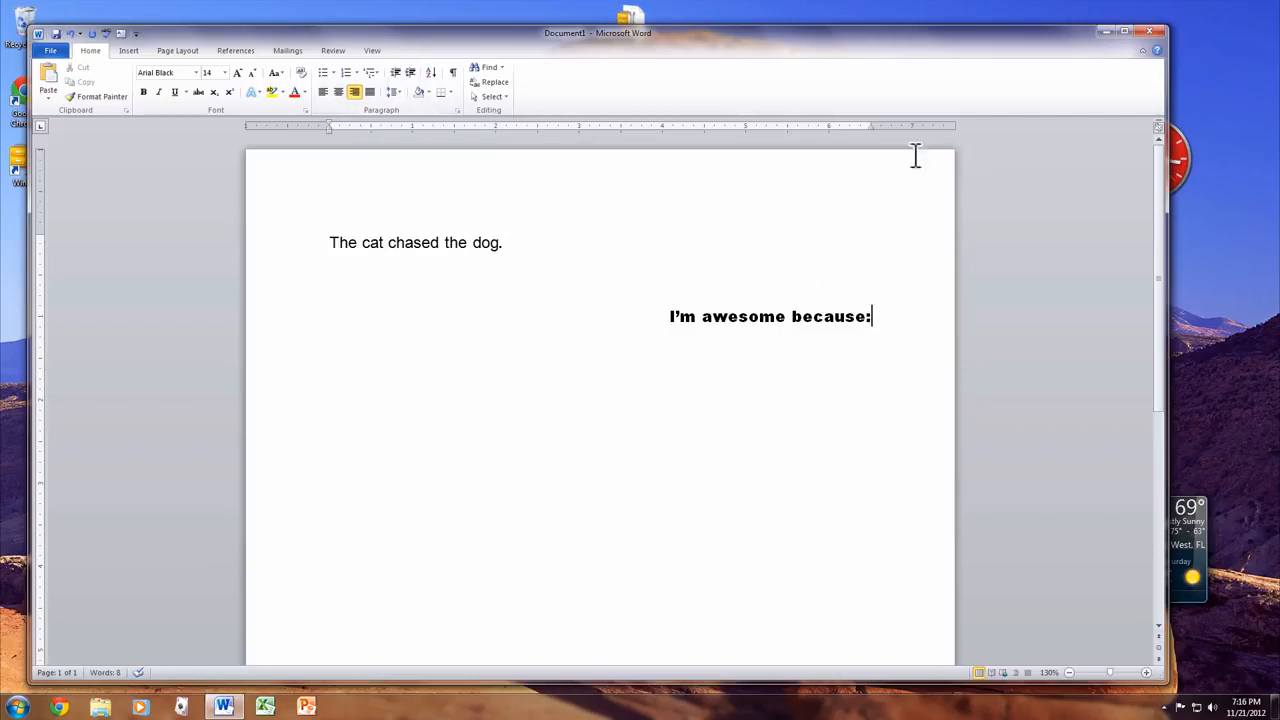
click(369, 91)
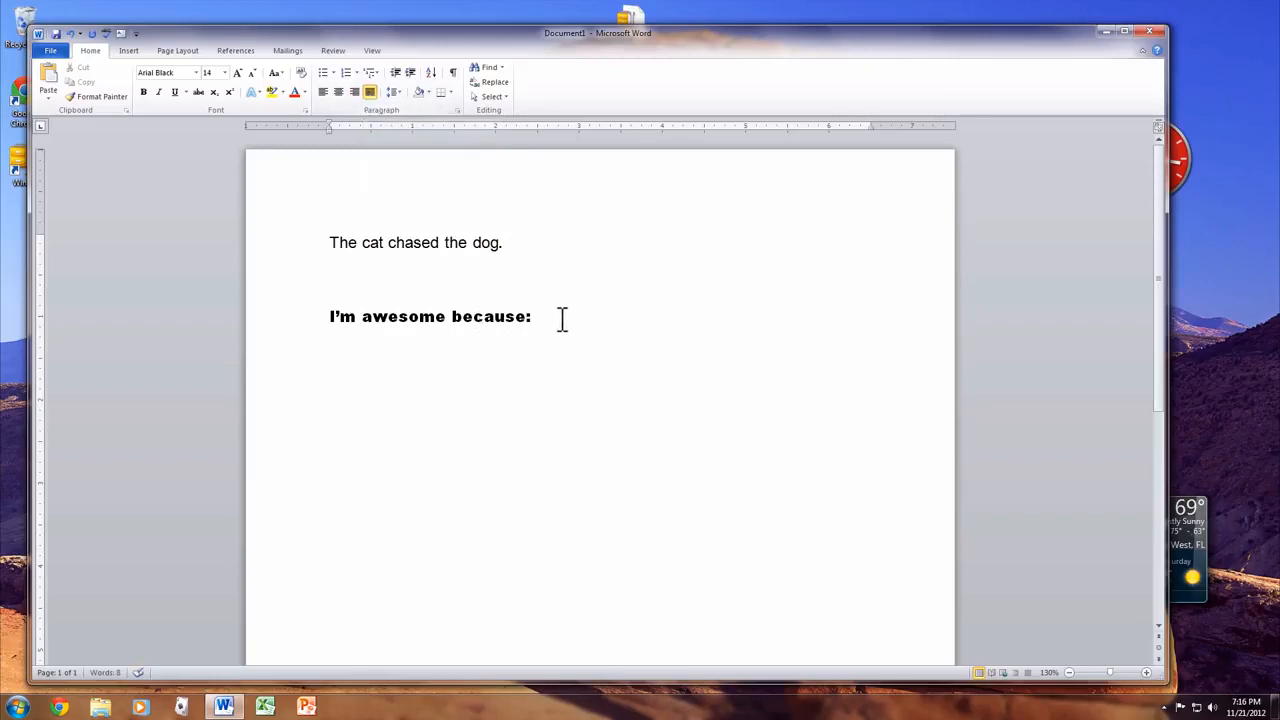
key(BackSpace)
- Type two lines of random filler text after 'I'm awesome because'
text(afjdhsalfjkhdsal)
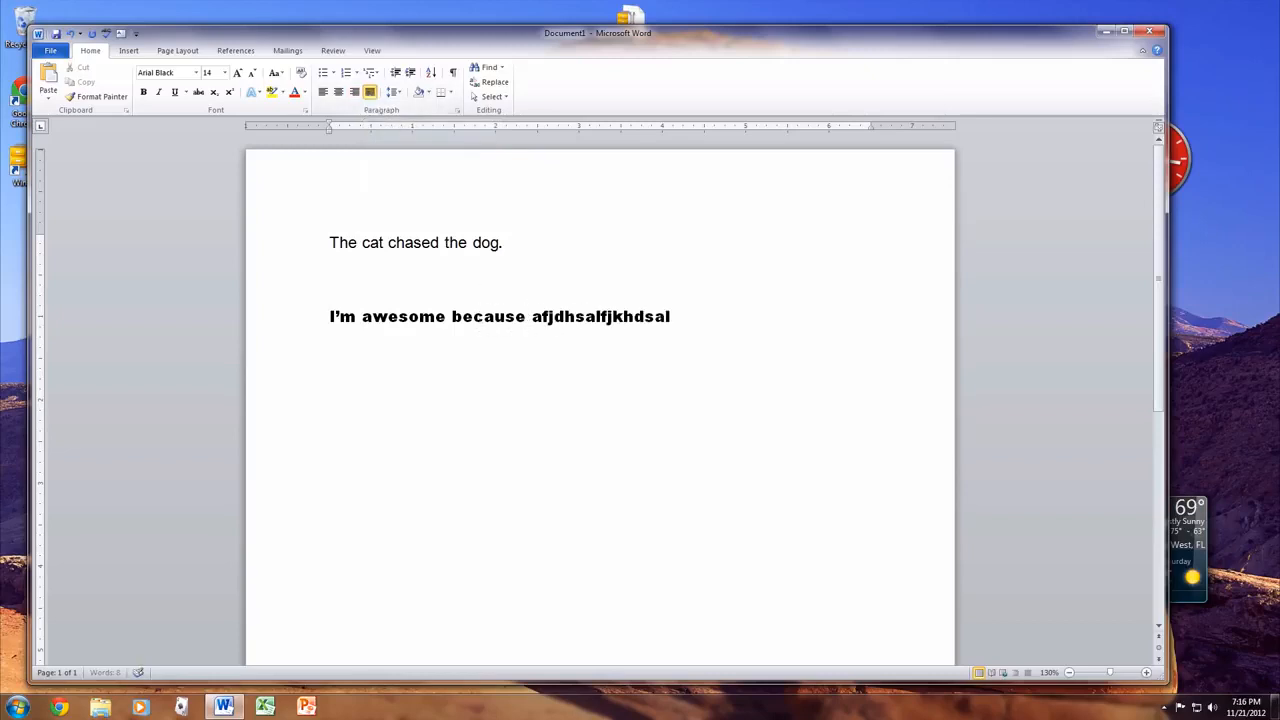
text( slfkjsah lksjah laskjh laksj hdslkajfh salkjfhd)
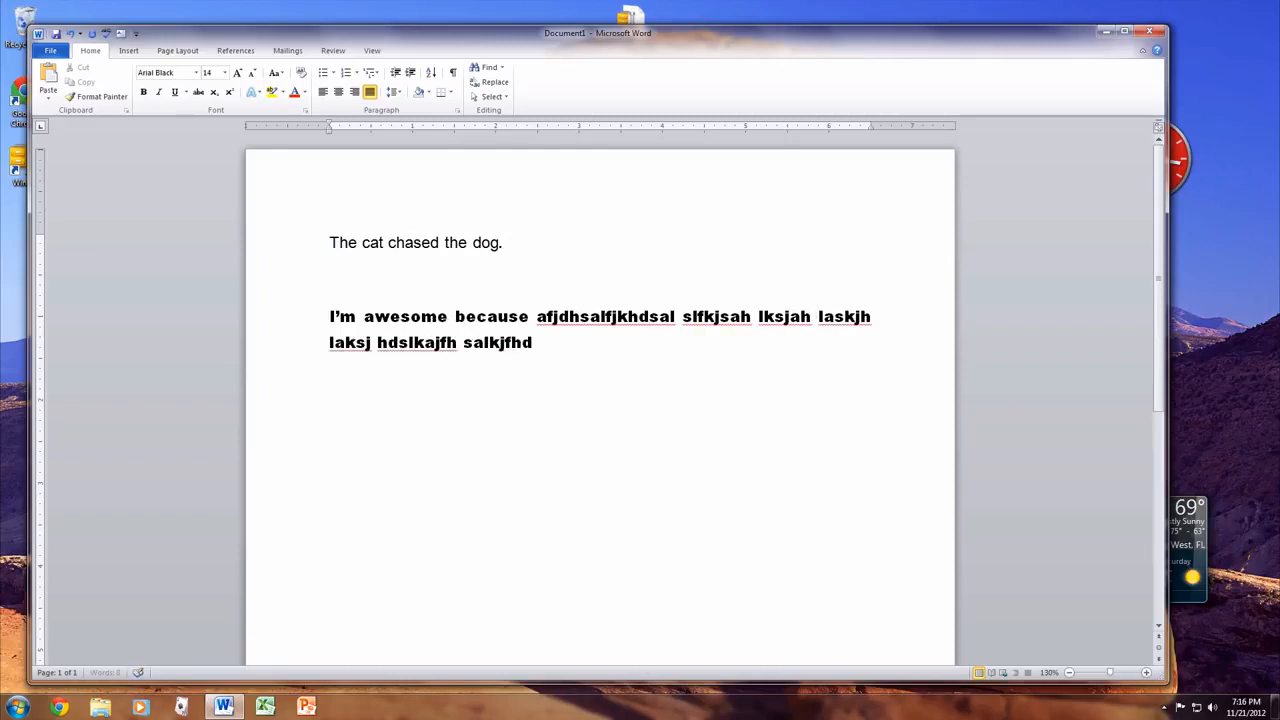
text(slak jhdslak fjhslakjf hdsaf saf)
key(super)
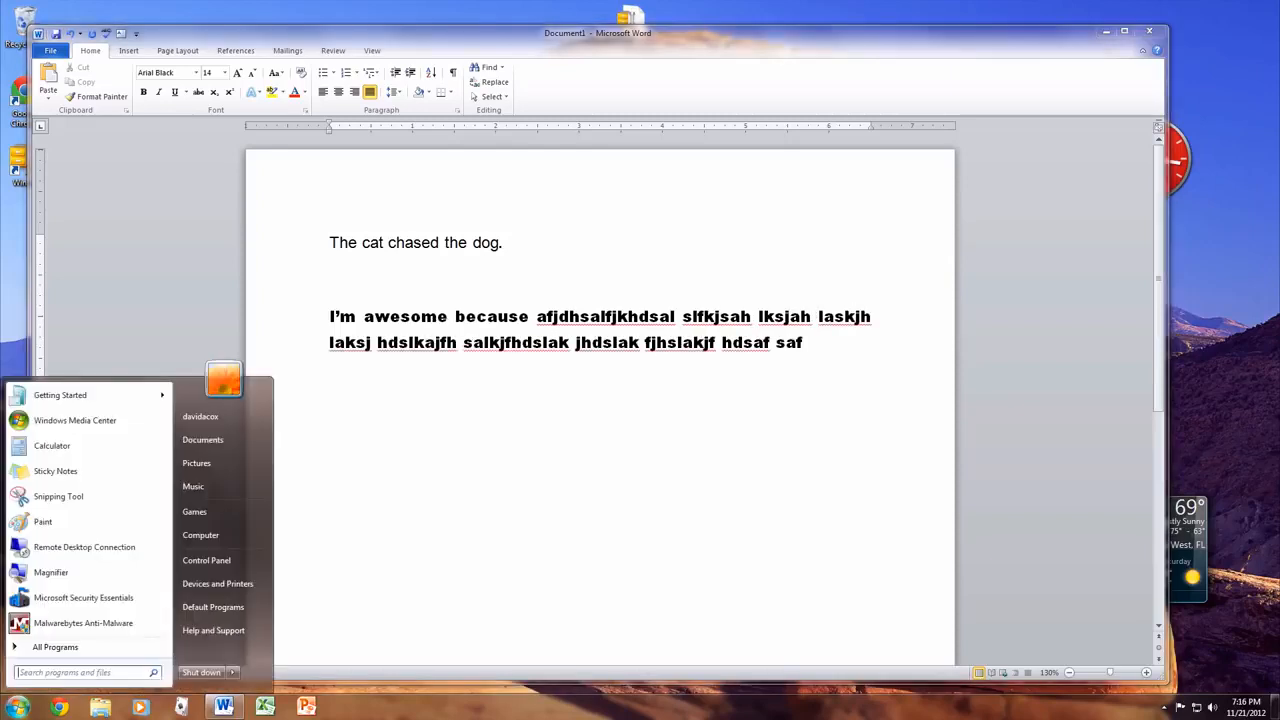
click(812, 386)
- Select the two-line bold paragraph, try right and left alignment, and leave it justified
drag(238, 345, 151, 309)
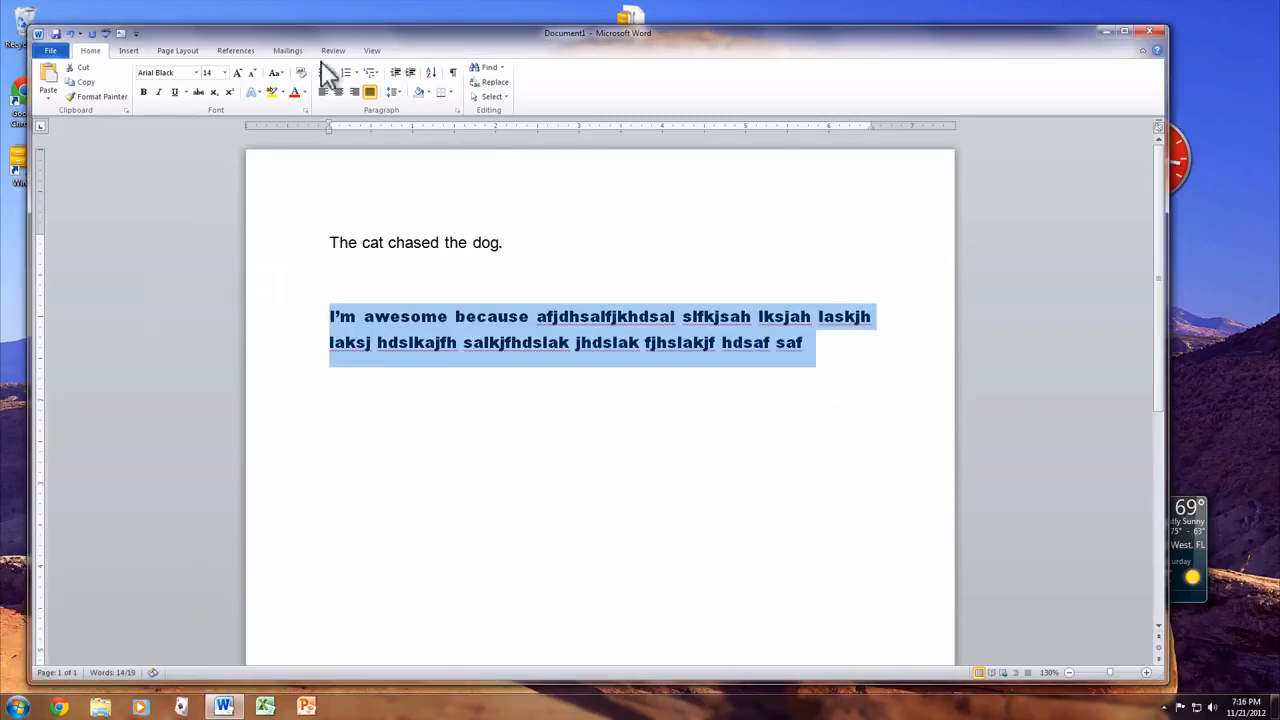
click(354, 91)
click(323, 91)
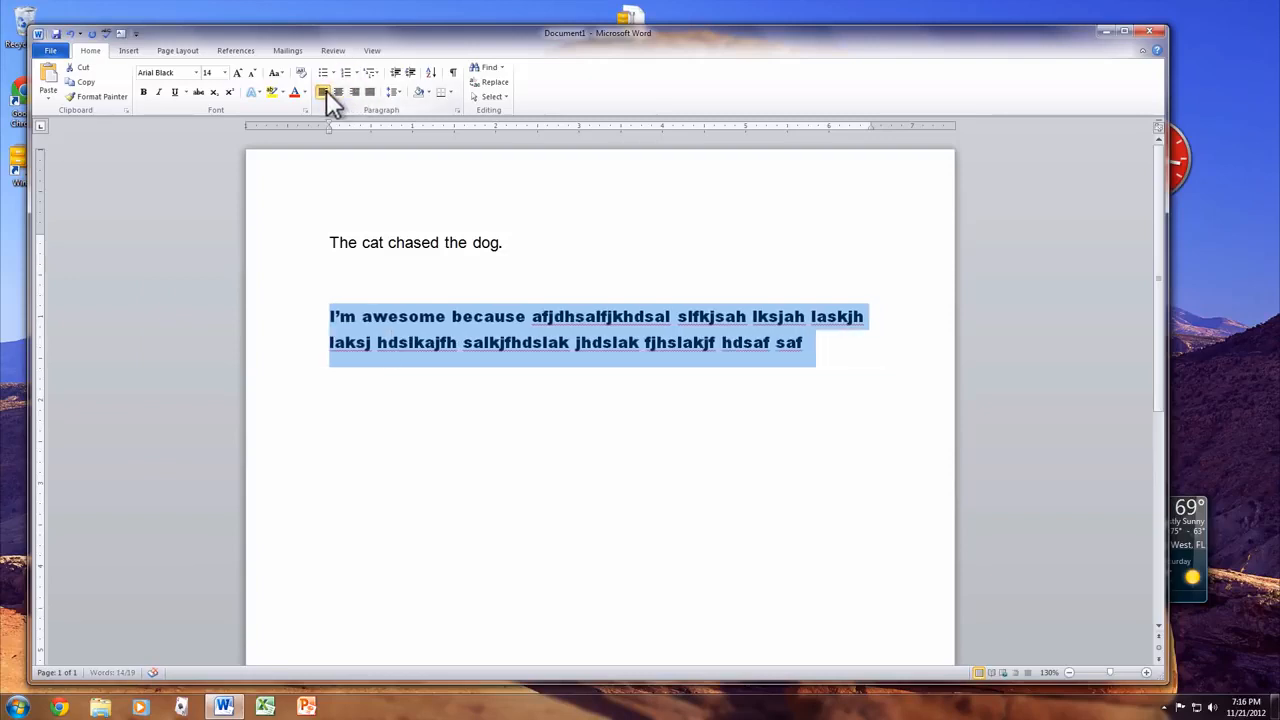
click(370, 92)
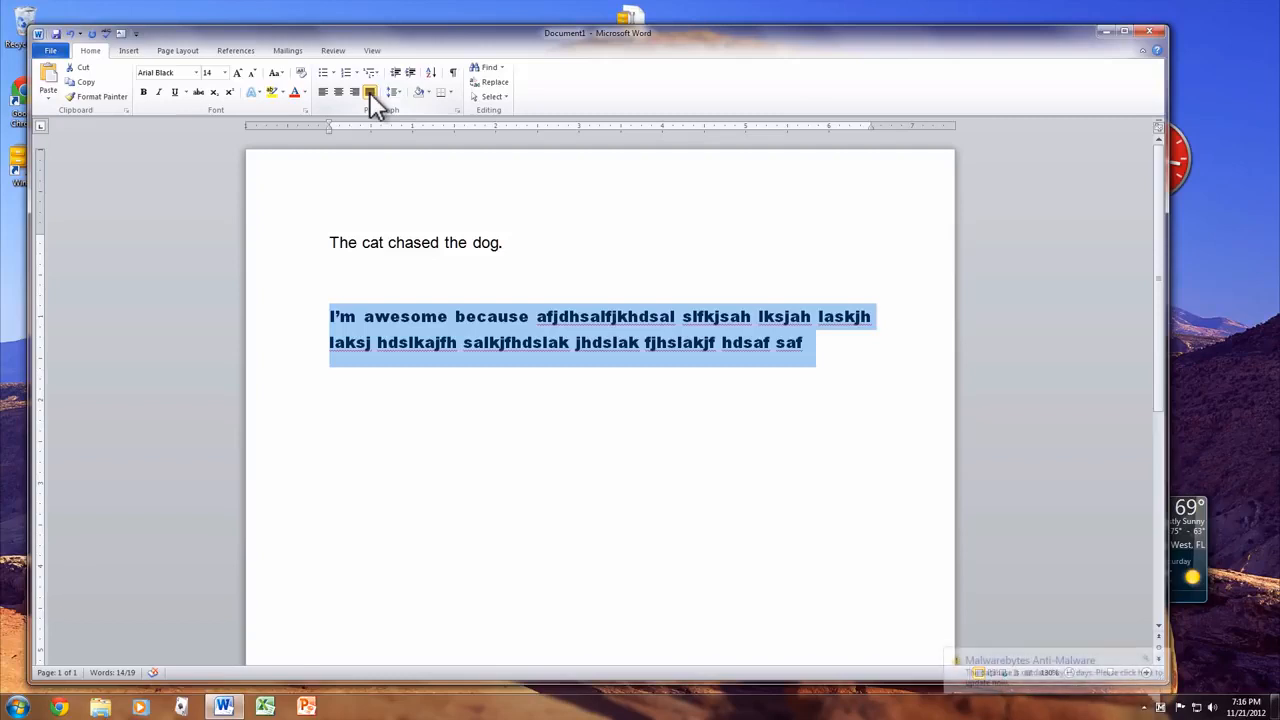
click(683, 368)
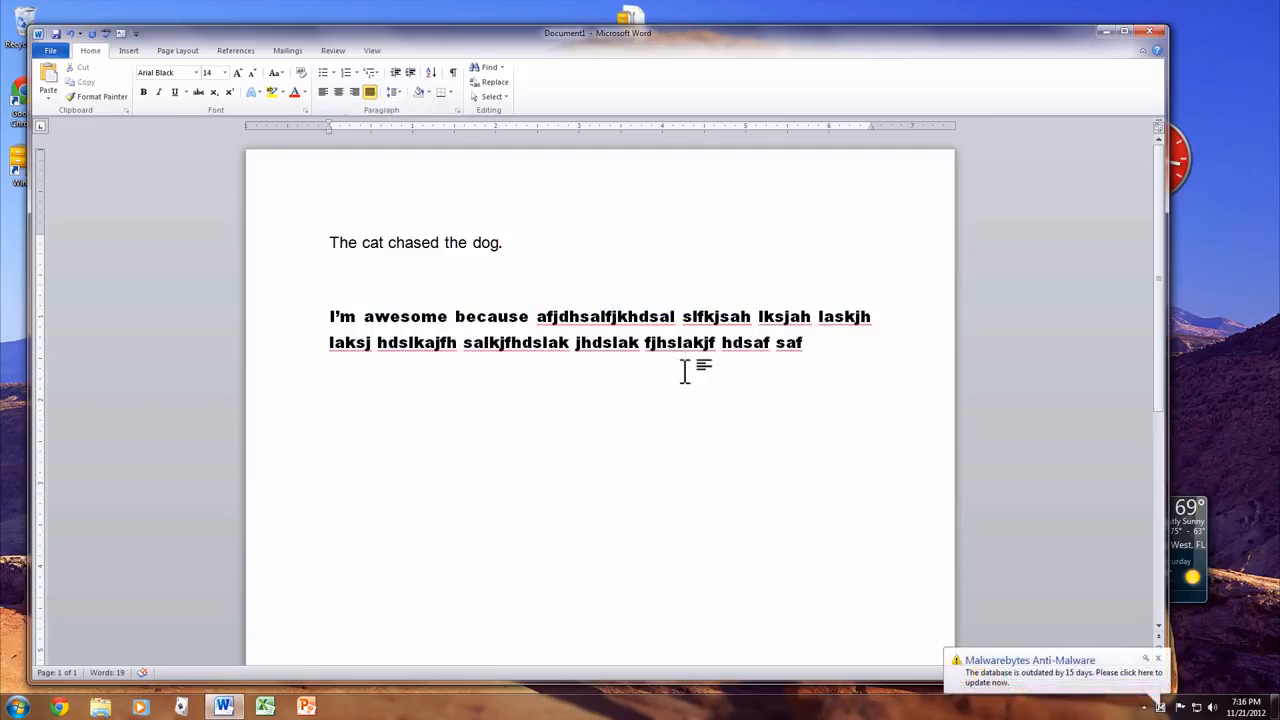
click(1157, 659)
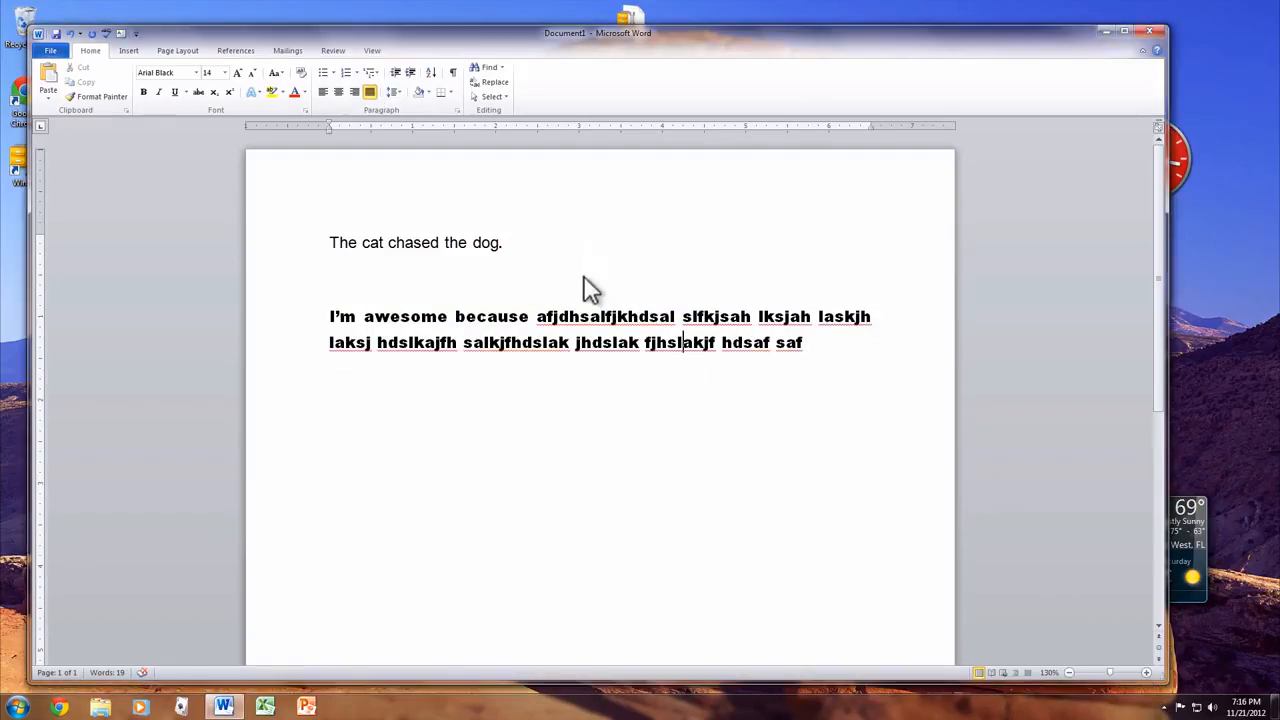
click(117, 52)
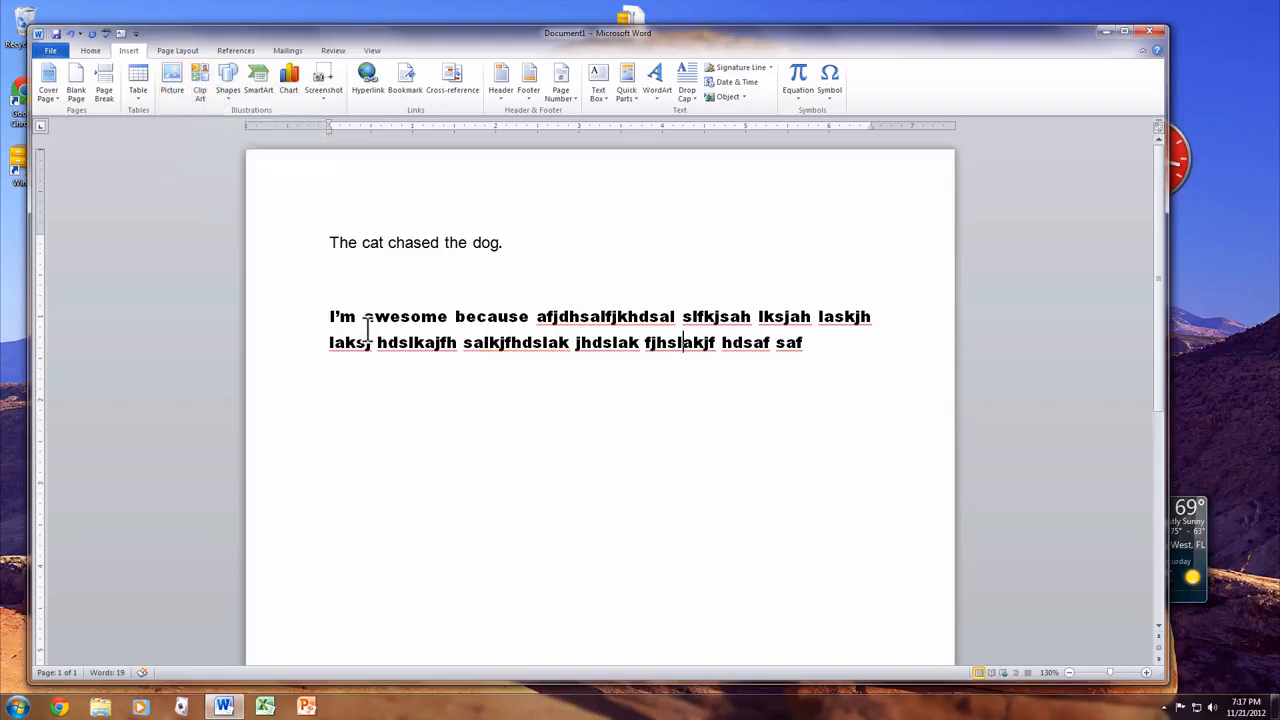
- Insert the Koala picture from Pictures > Sample Pictures into the document
click(171, 79)
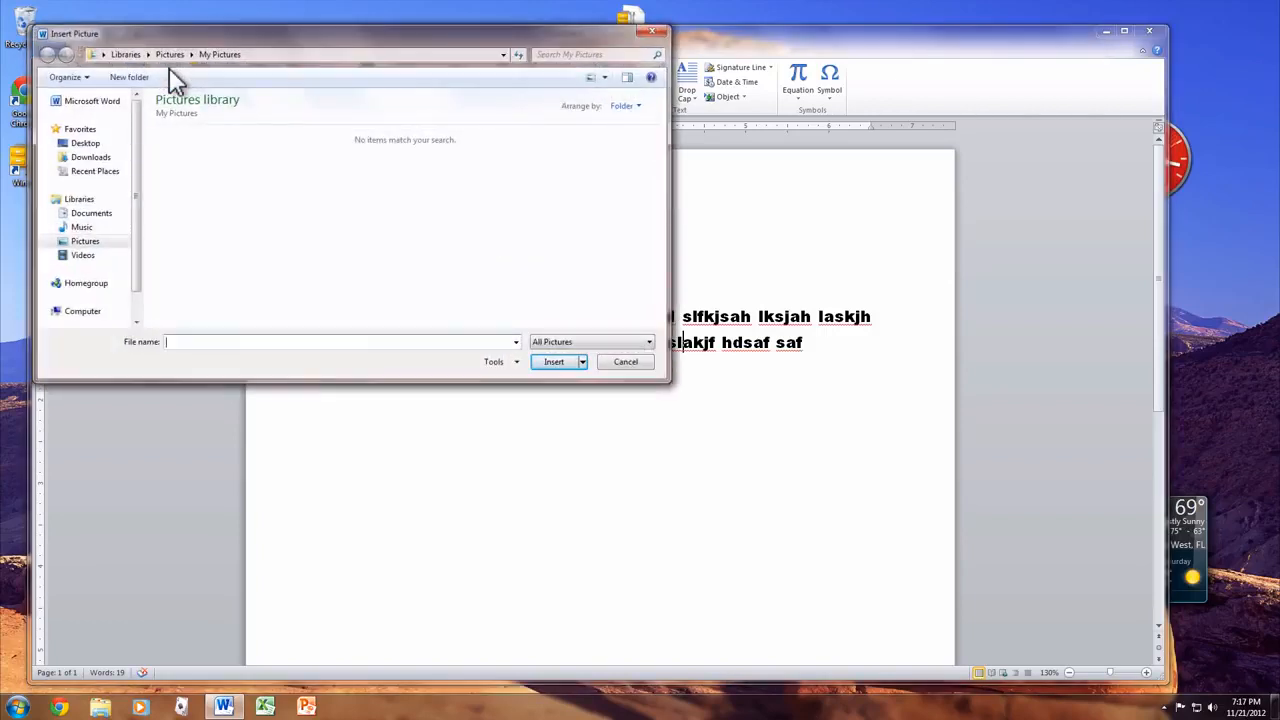
click(96, 243)
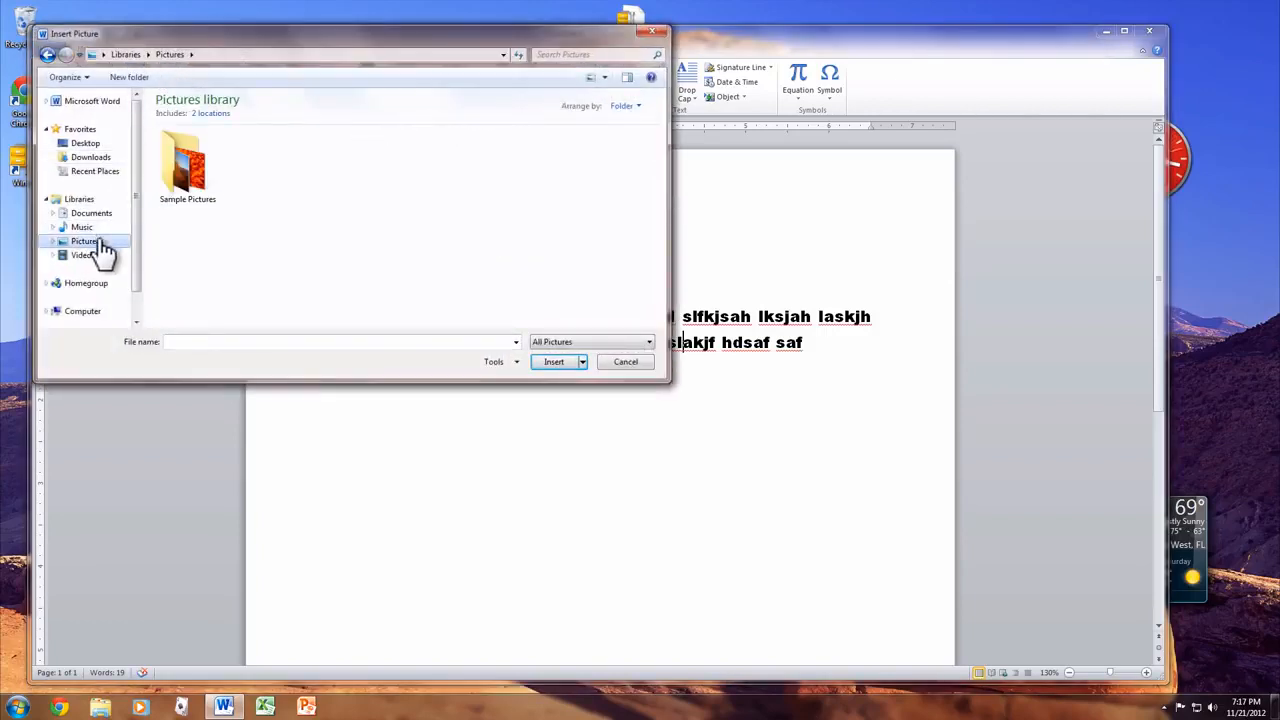
double_click(184, 153)
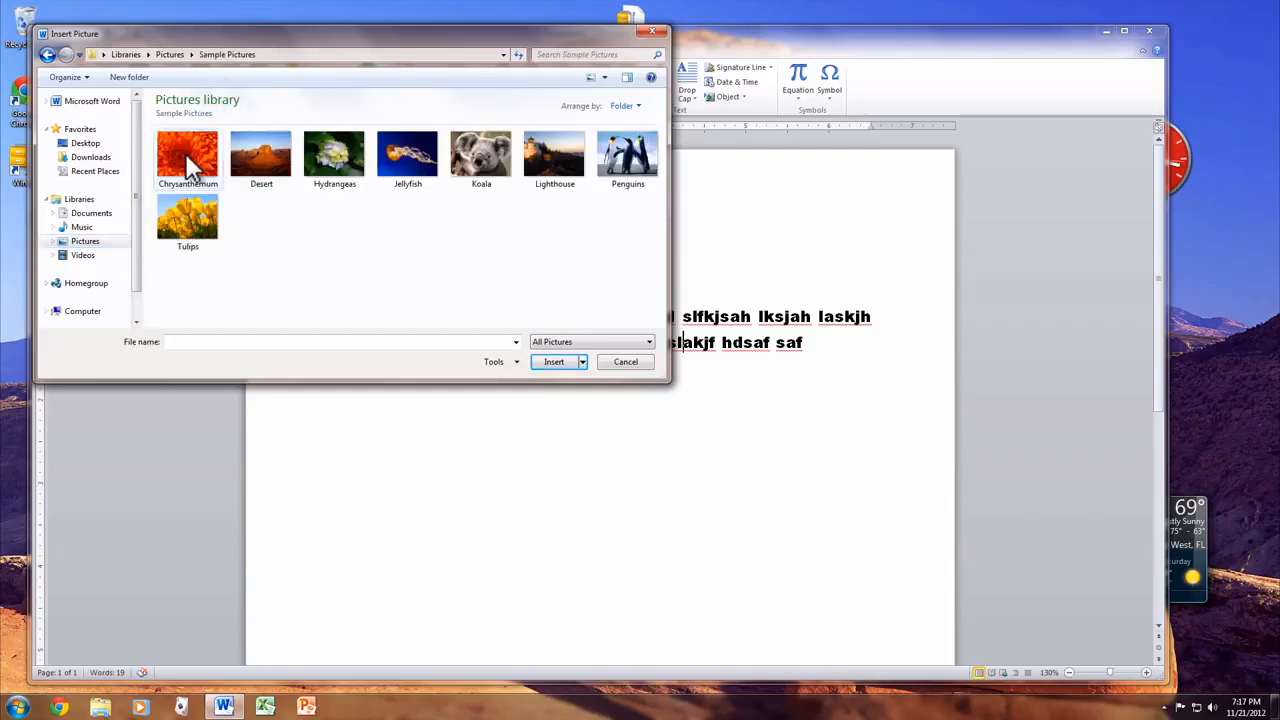
click(477, 149)
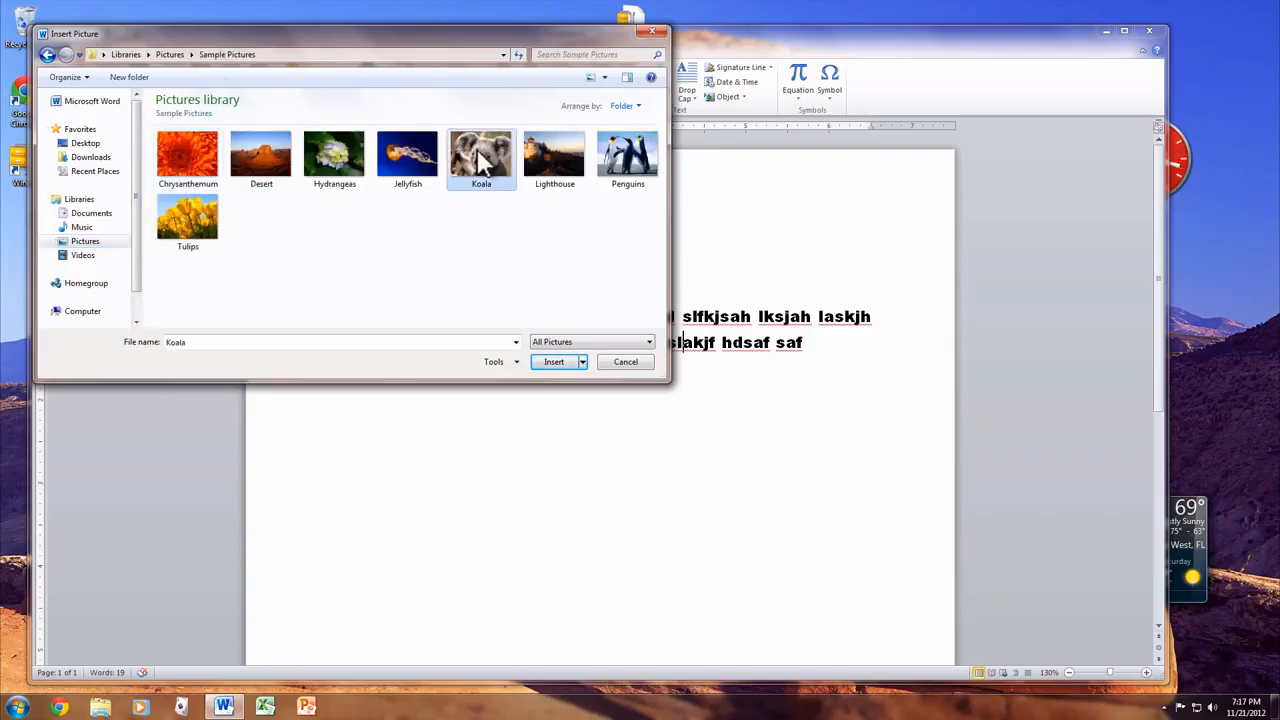
click(552, 362)
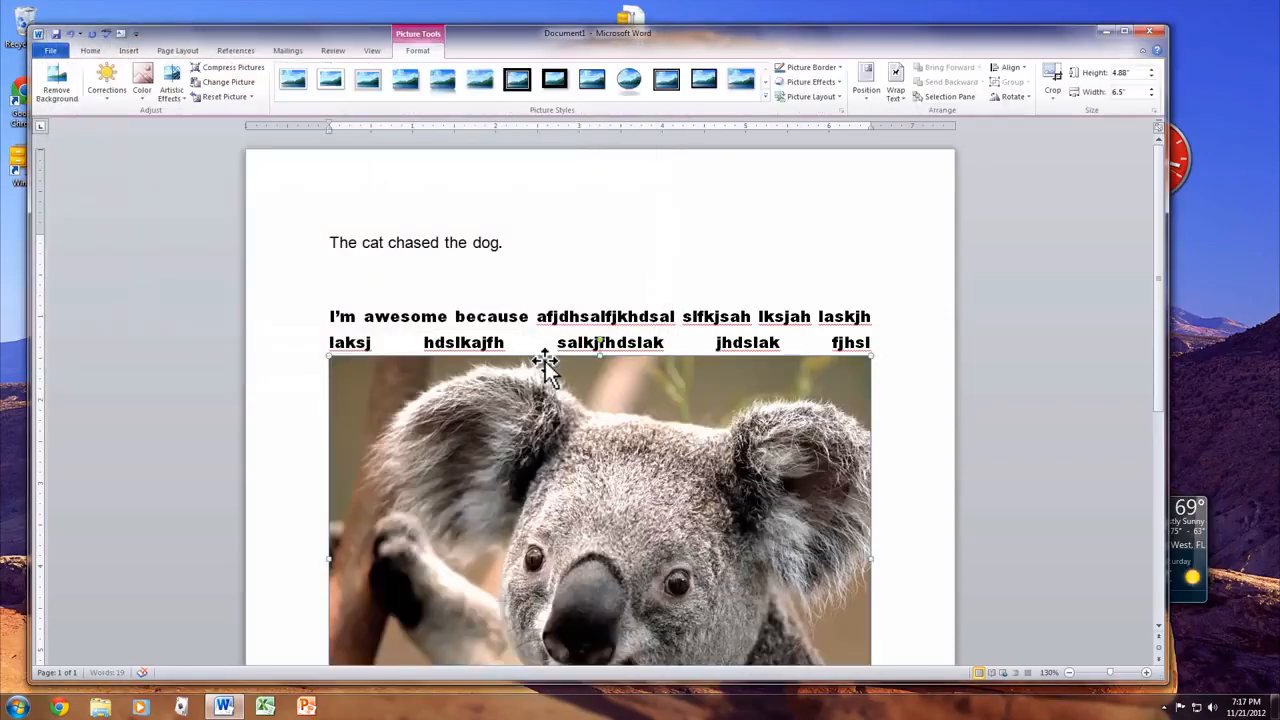
scroll(600, 451, down, 7)
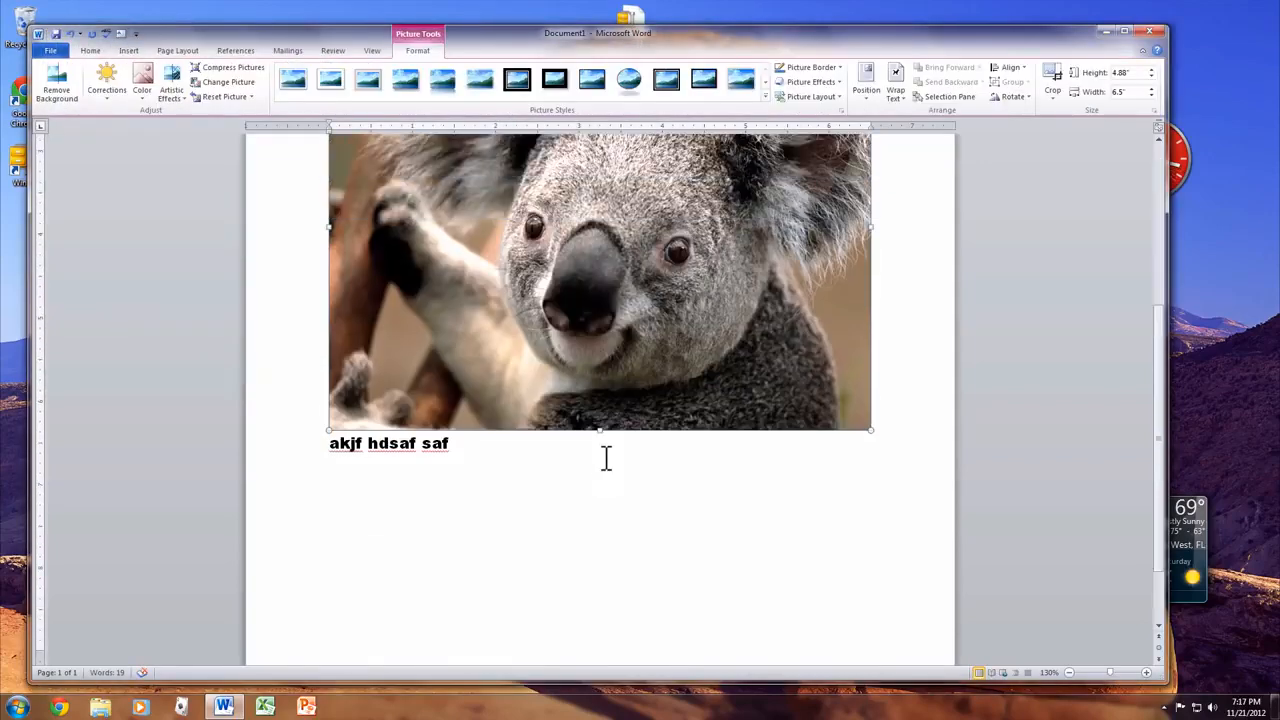
scroll(606, 458, up, 4)
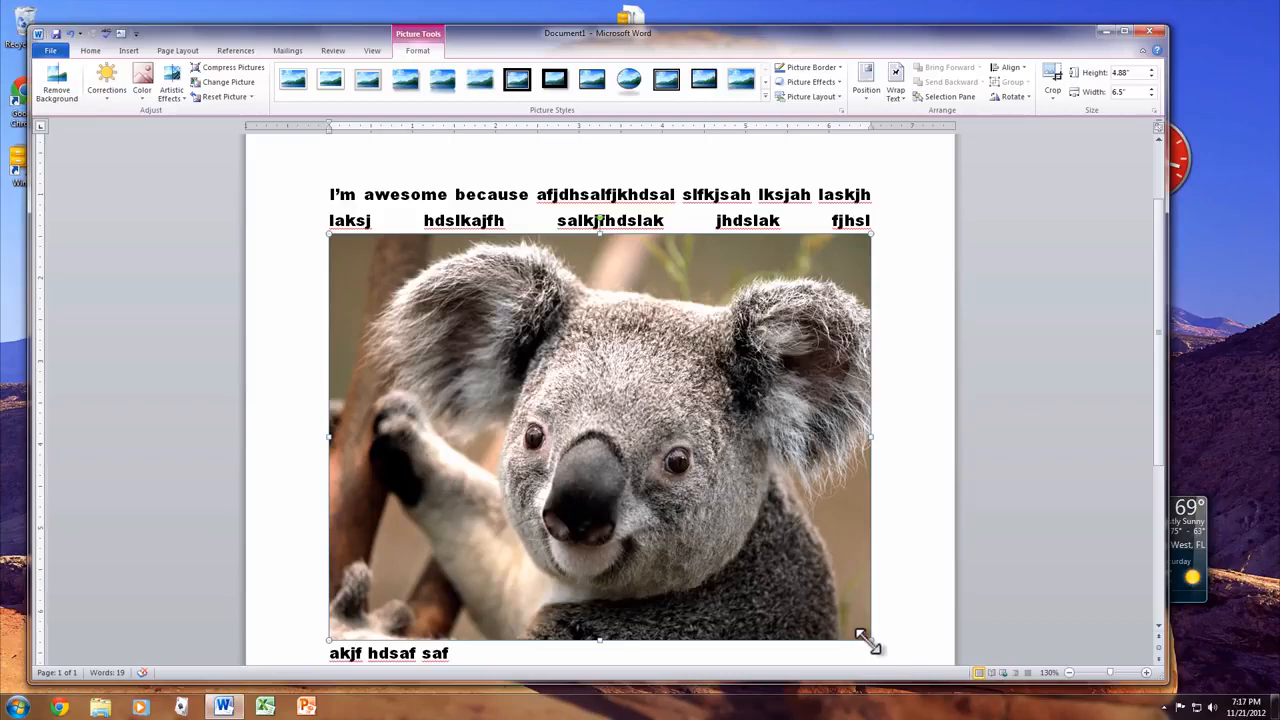
- Shrink the Koala picture to a small thumbnail, try a double-frame style, then undo it
drag(866, 641, 486, 349)
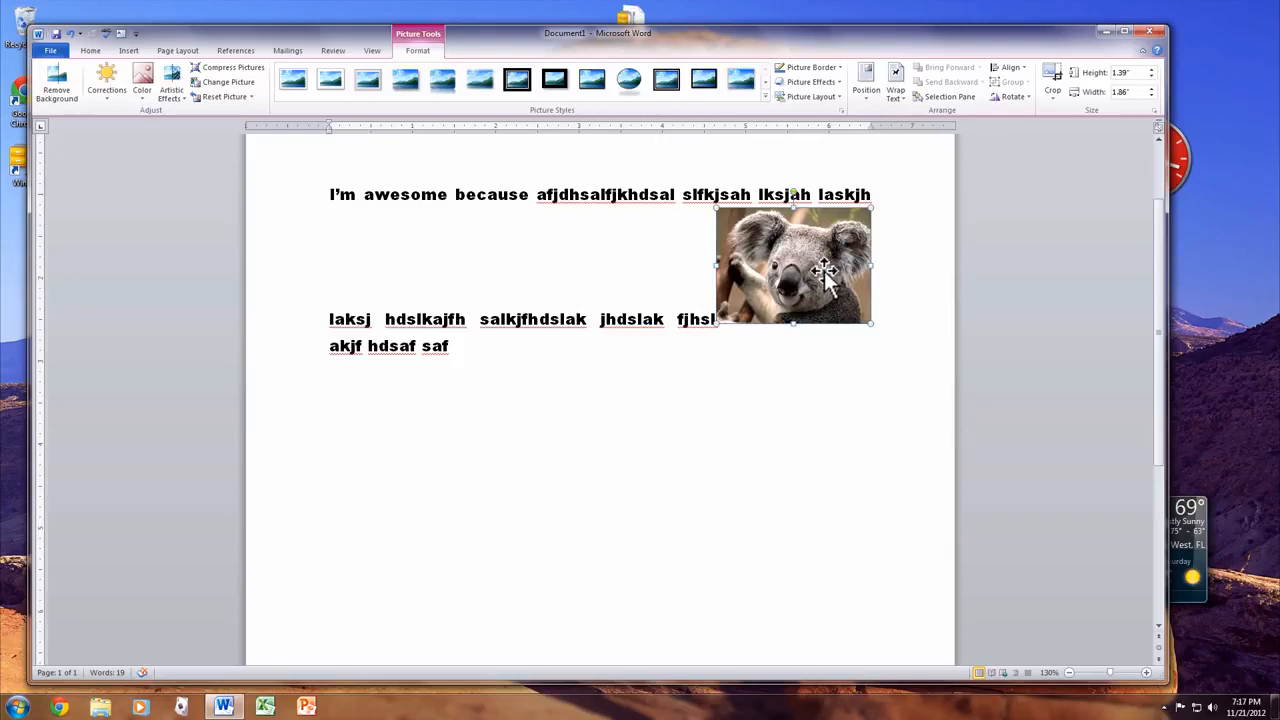
click(518, 80)
key(ctrl+z)
key(Return)
key(Return)
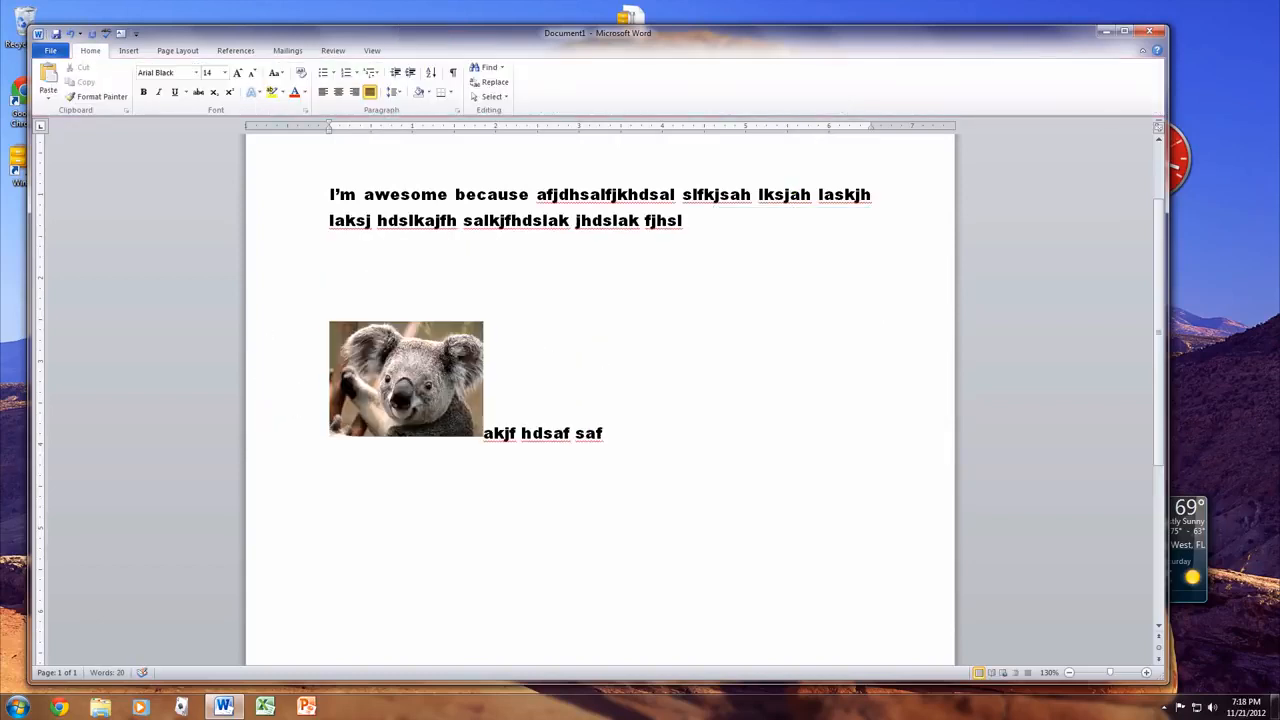
- Clear all text and the Koala picture, then type Signature a few lines down
drag(711, 457, 187, 159)
key(Delete)
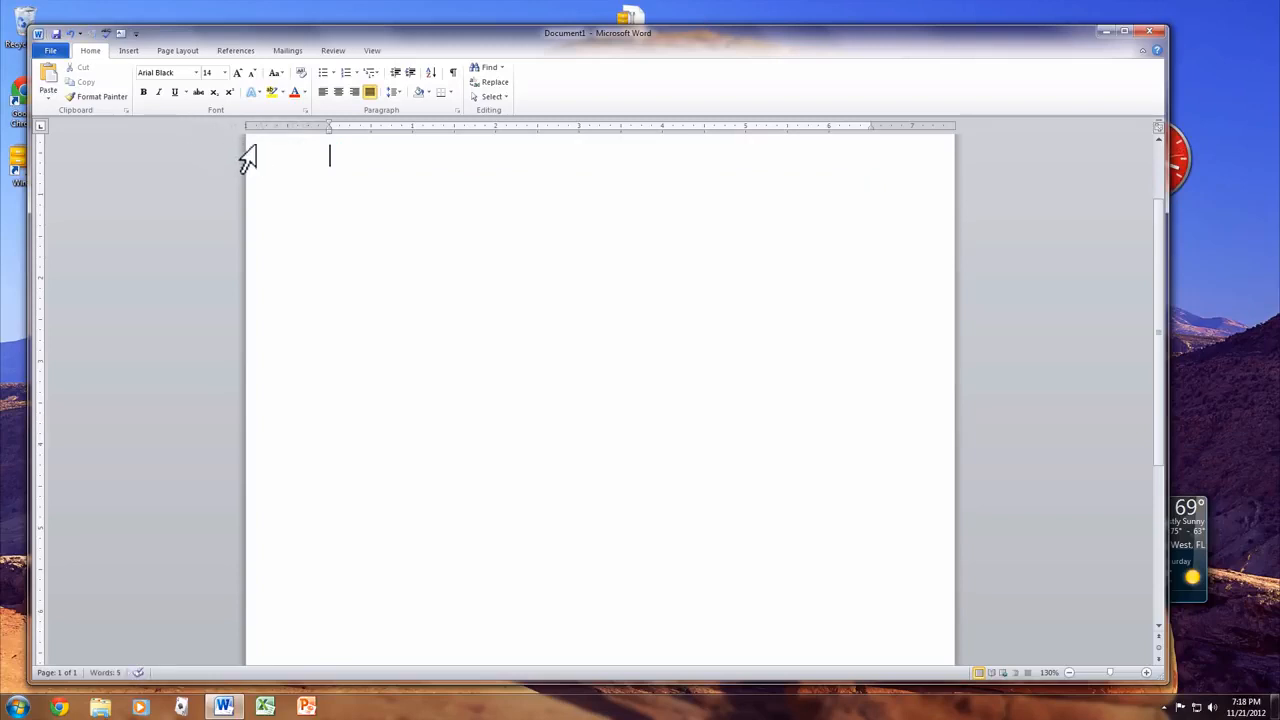
click(129, 50)
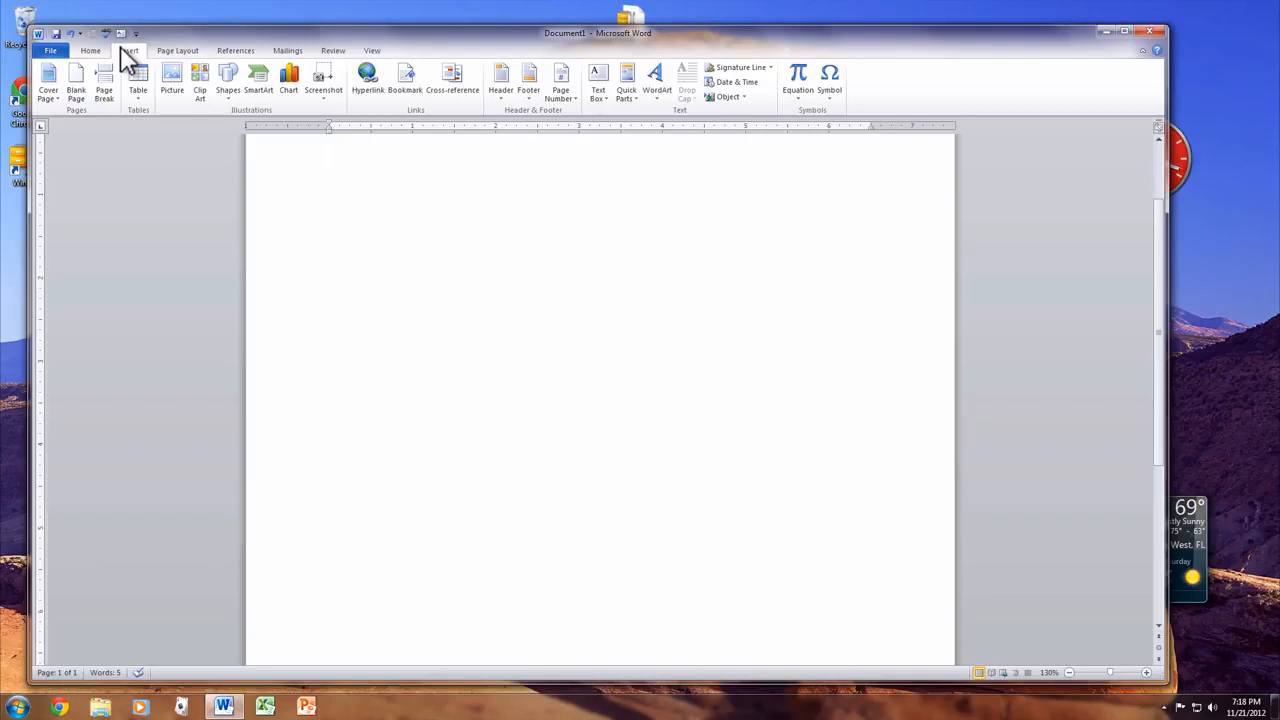
key(Return)
key(Return)
key(Return)
text(S)
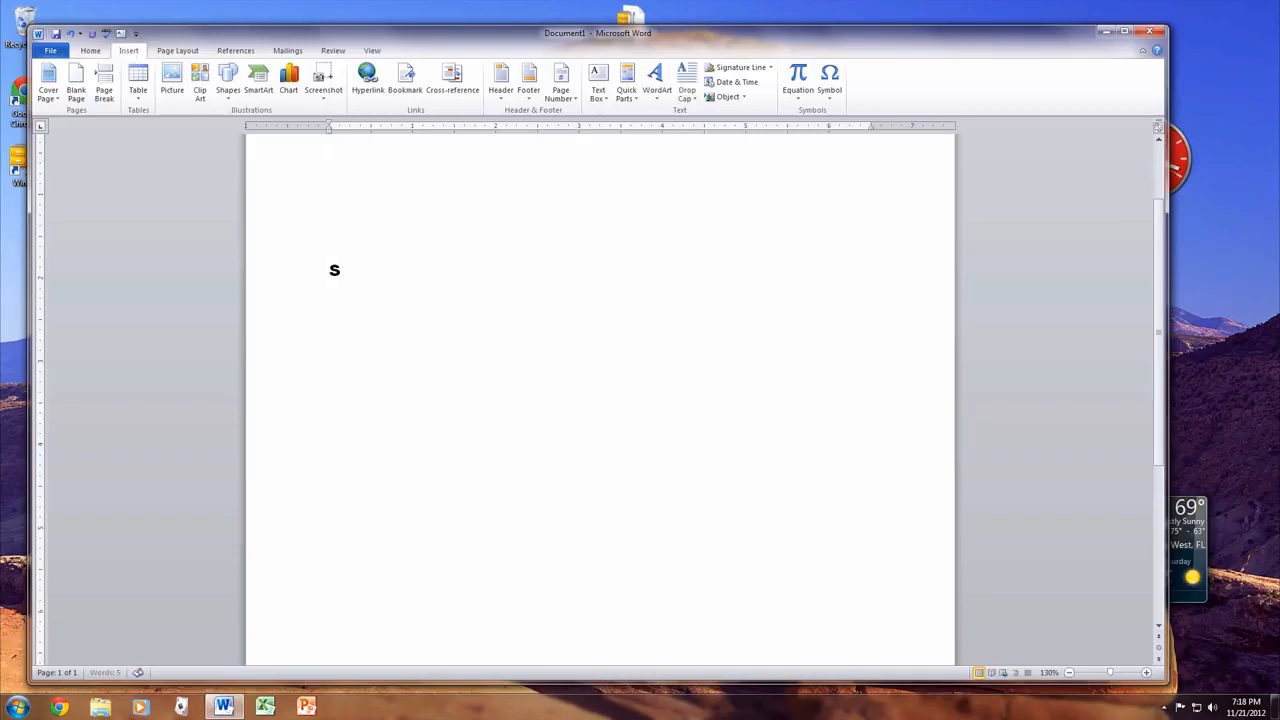
text(ignature)
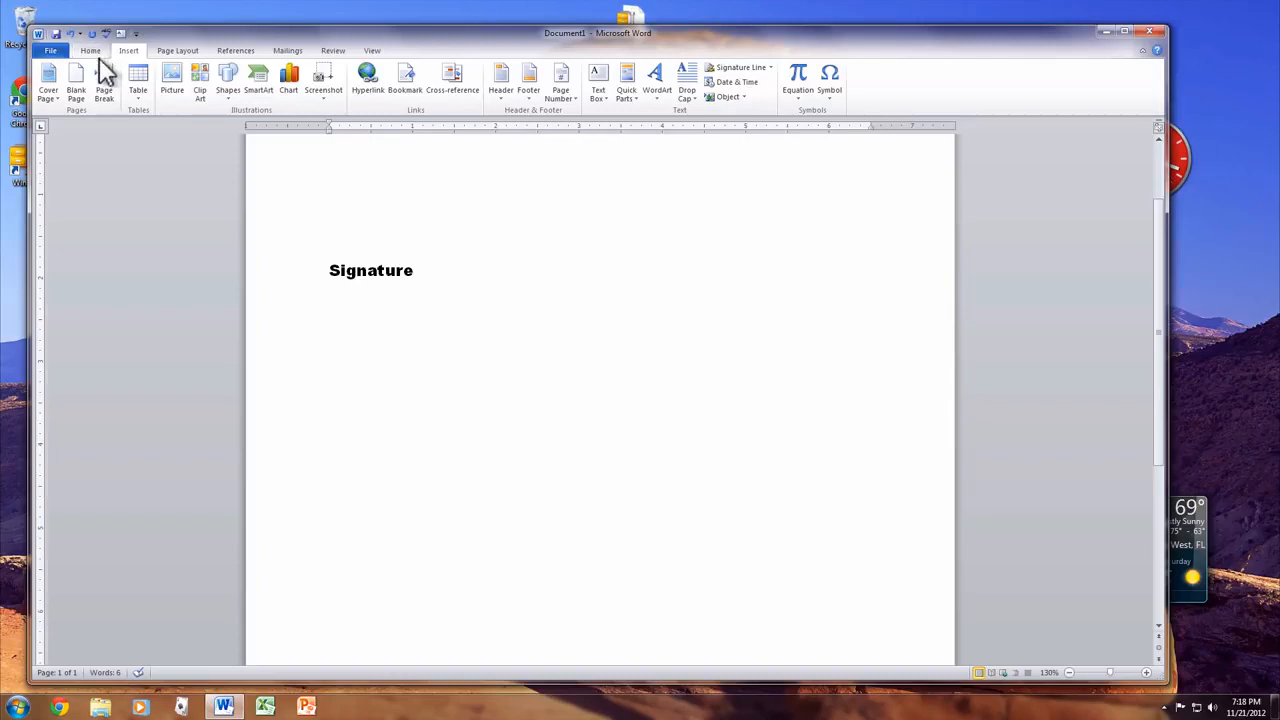
- Draw a right block arrow beside Signature and rotate it 180° to point left
click(229, 80)
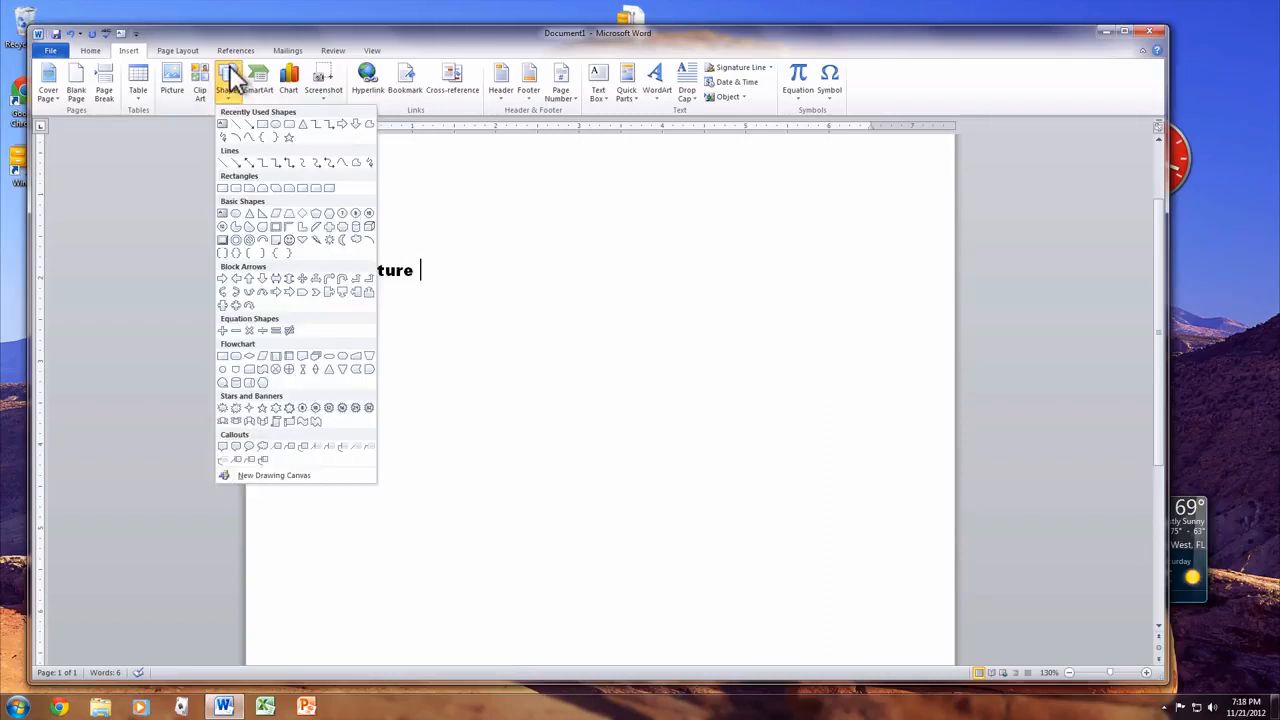
click(222, 278)
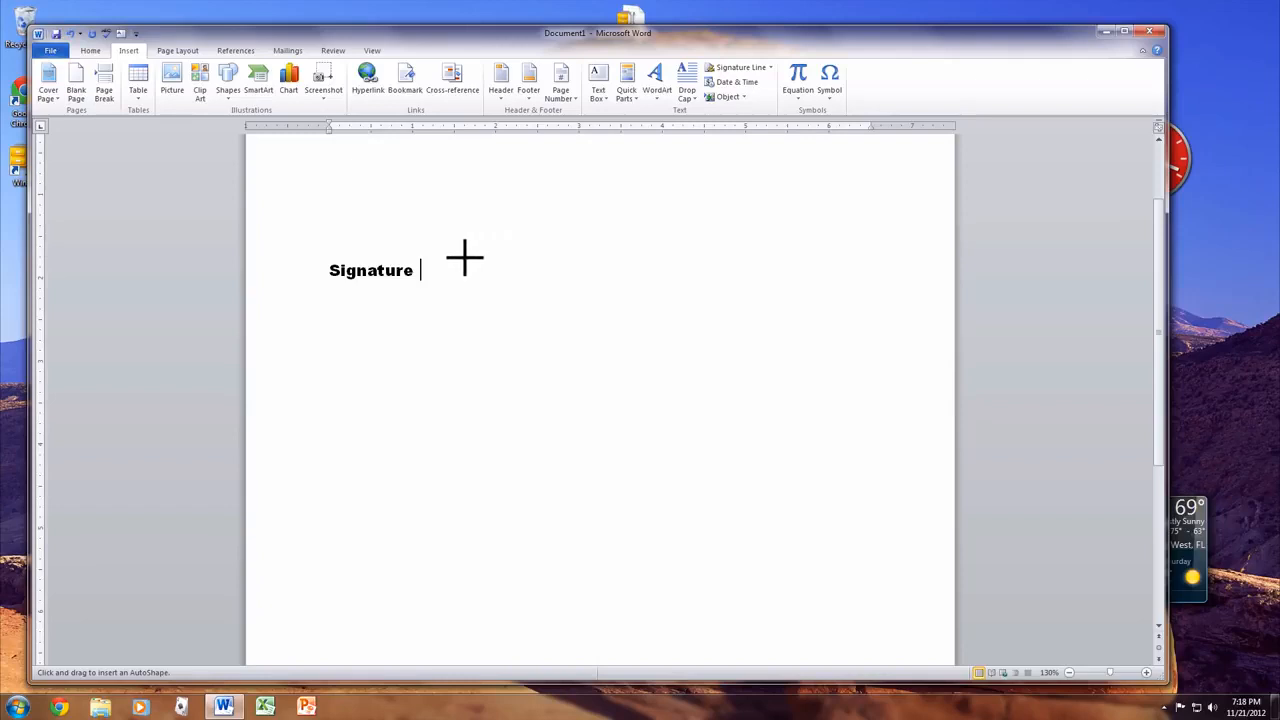
mouse_move(465, 258)
mouse_down()
mouse_move(528, 258)
mouse_move(537, 294)
mouse_move(548, 291)
mouse_up()
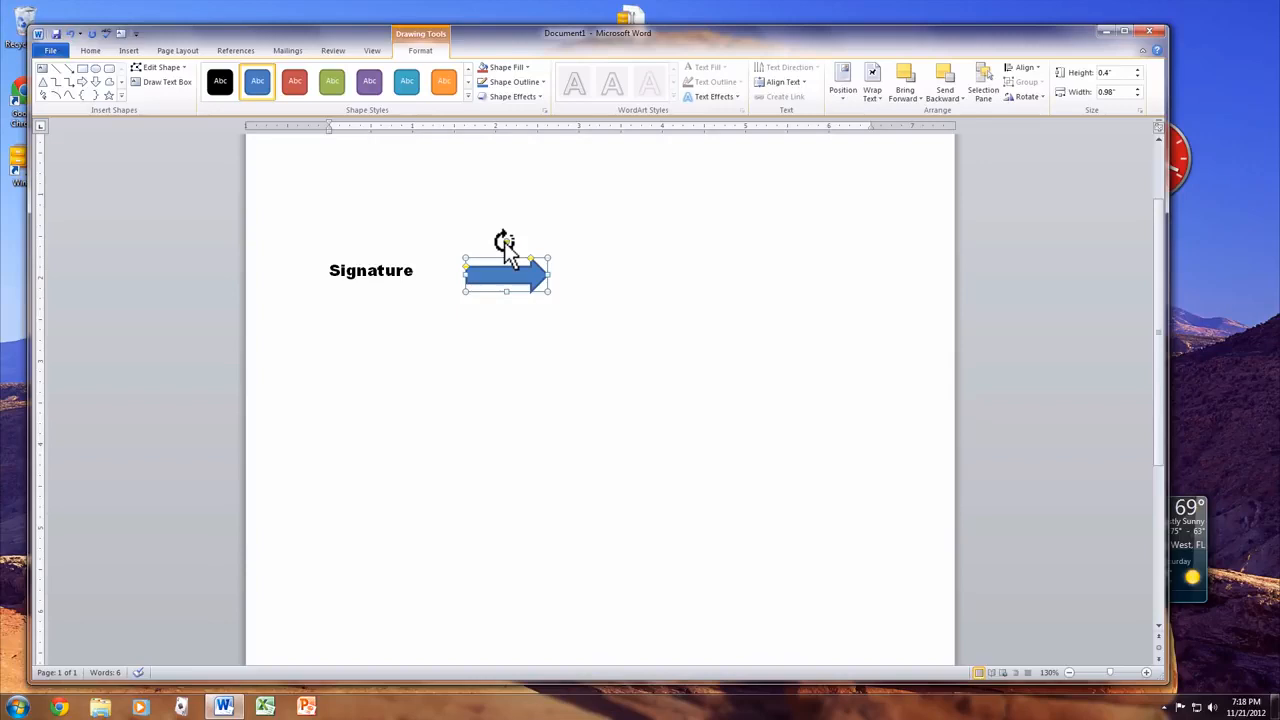
drag(506, 241, 508, 292)
click(507, 345)
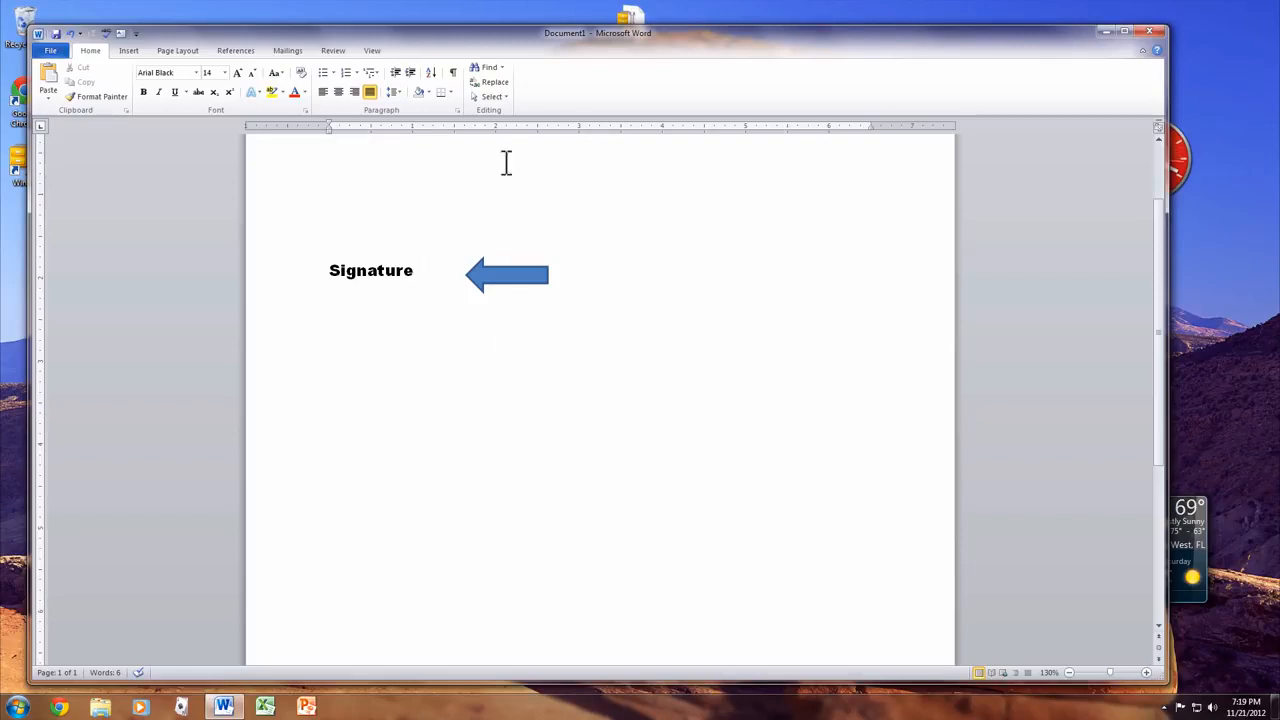
click(126, 52)
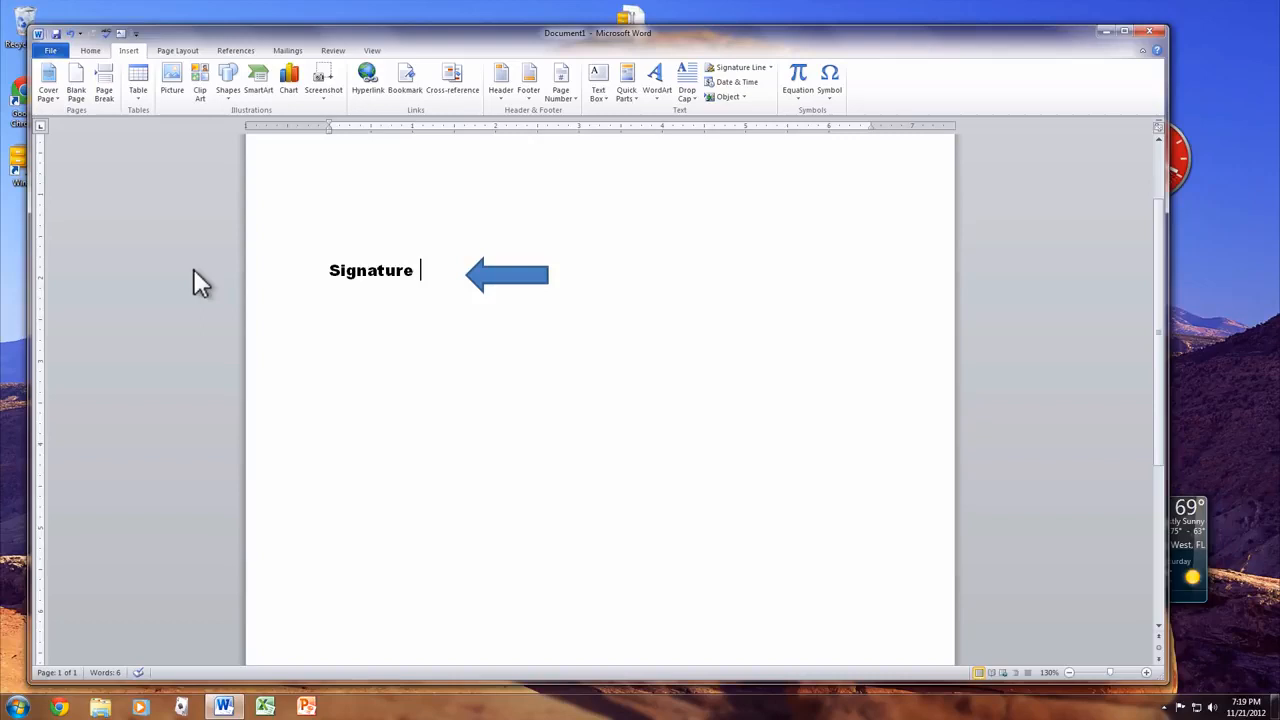
click(593, 74)
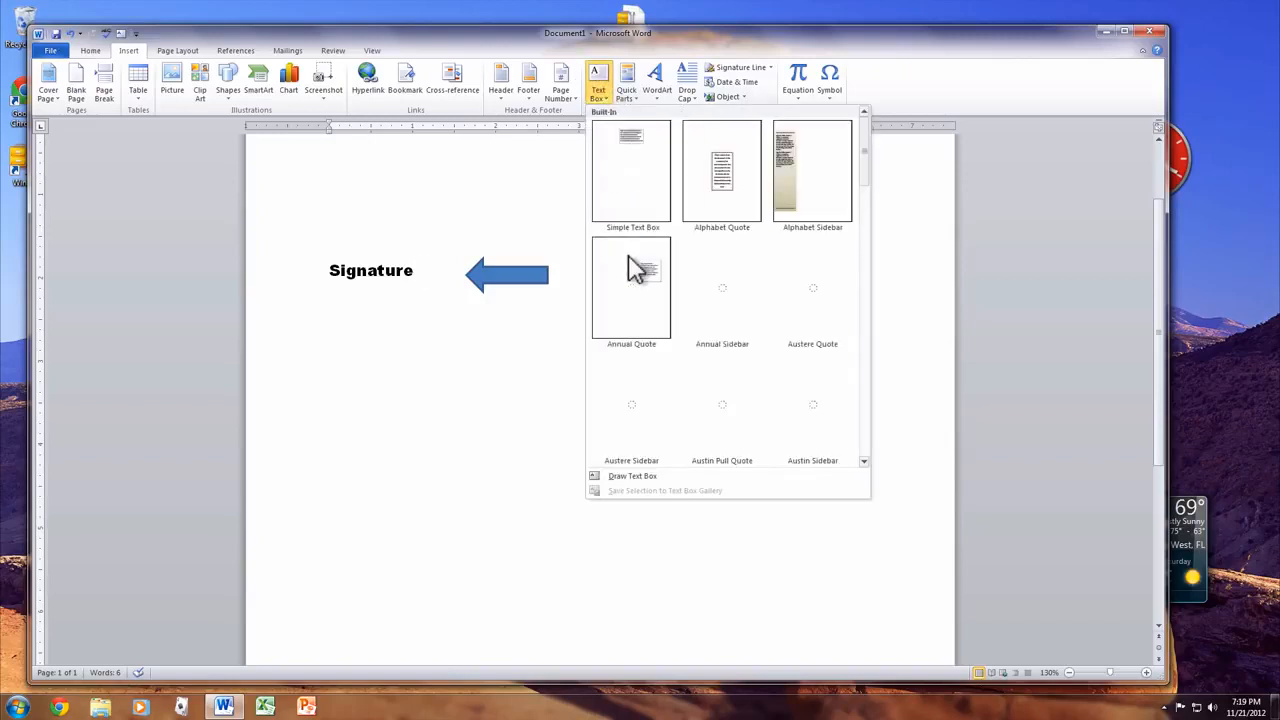
scroll(785, 410, down, 5)
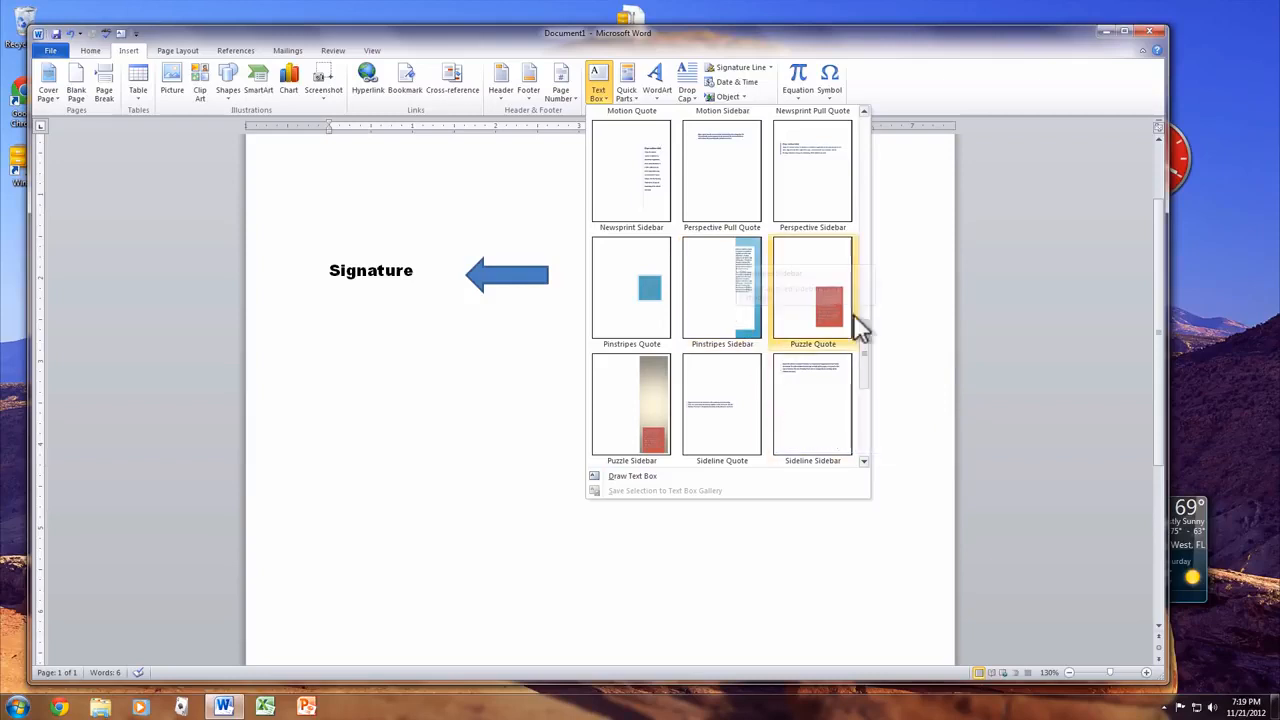
drag(861, 316, 855, 100)
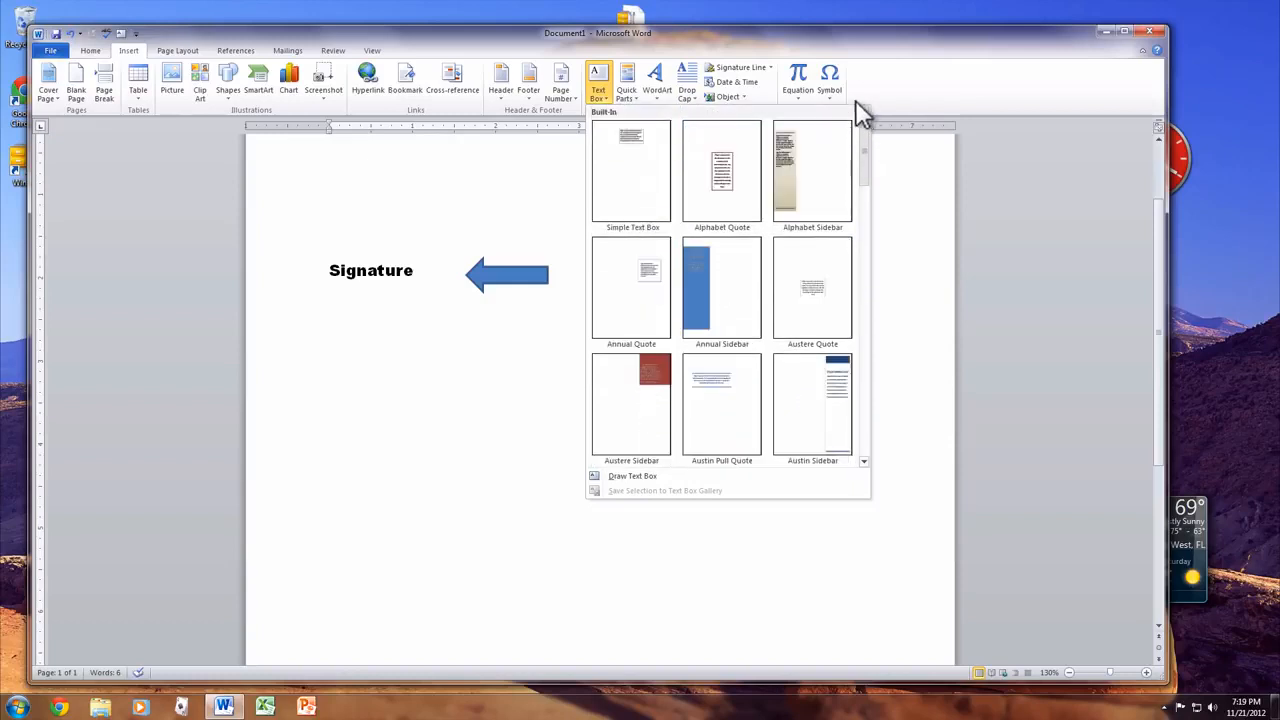
click(620, 156)
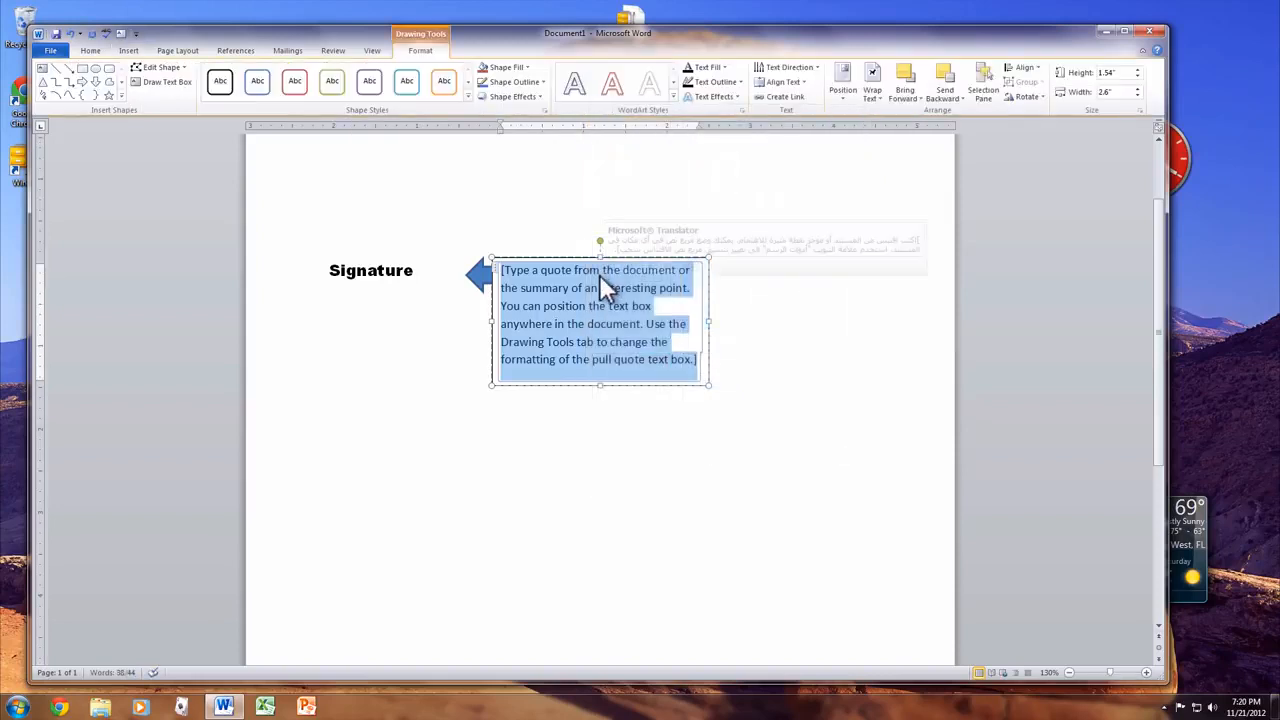
text(My text)
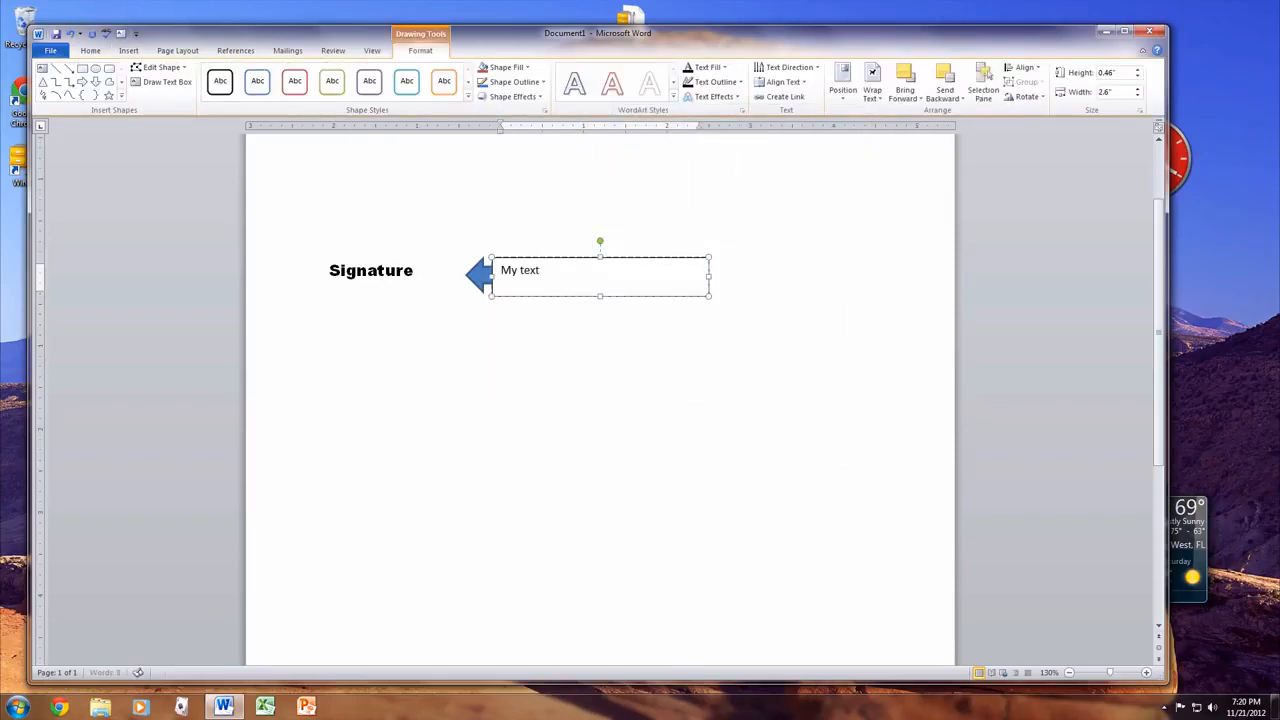
text( goes here)
click(561, 236)
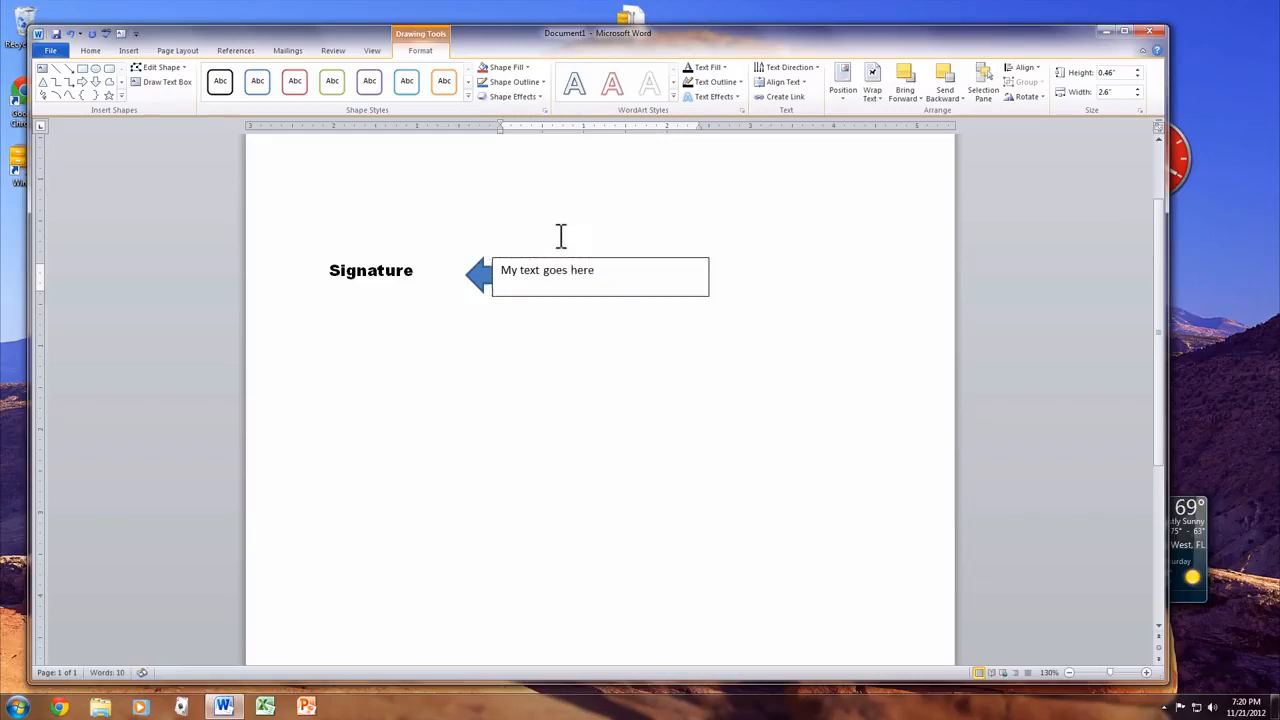
click(554, 284)
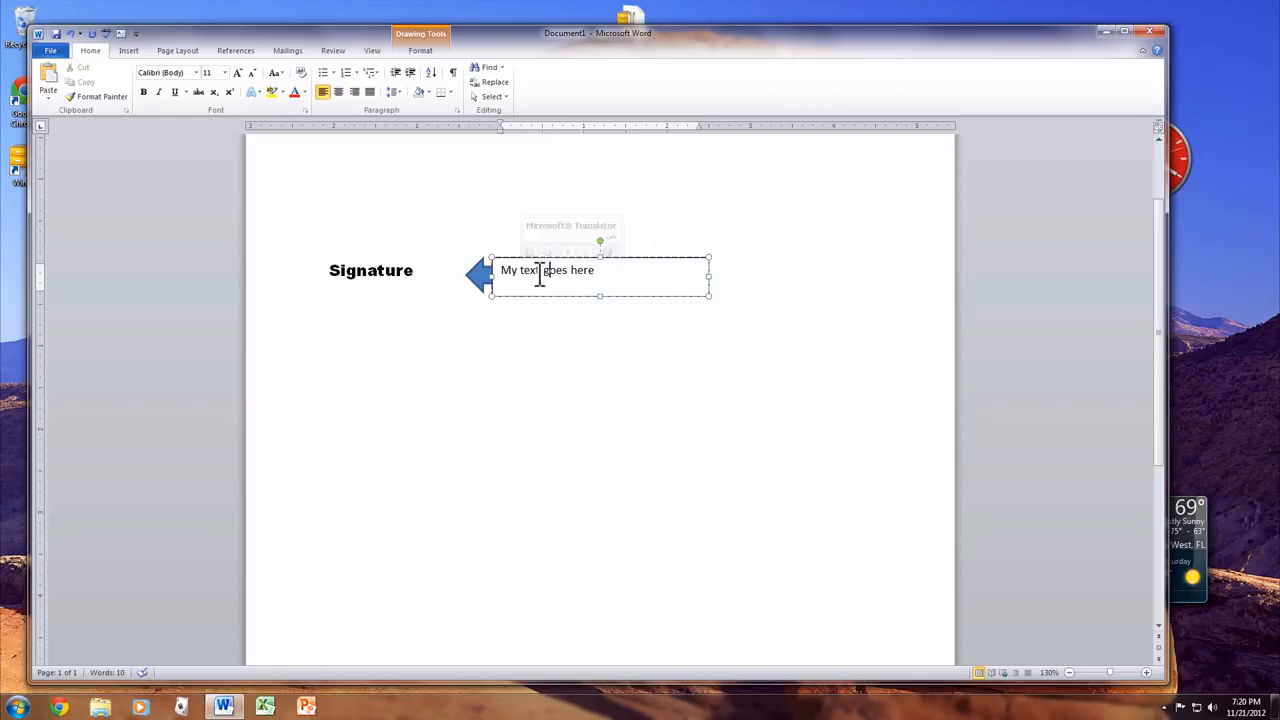
key(ctrl+z)
key(ctrl+z)
key(ctrl+z)
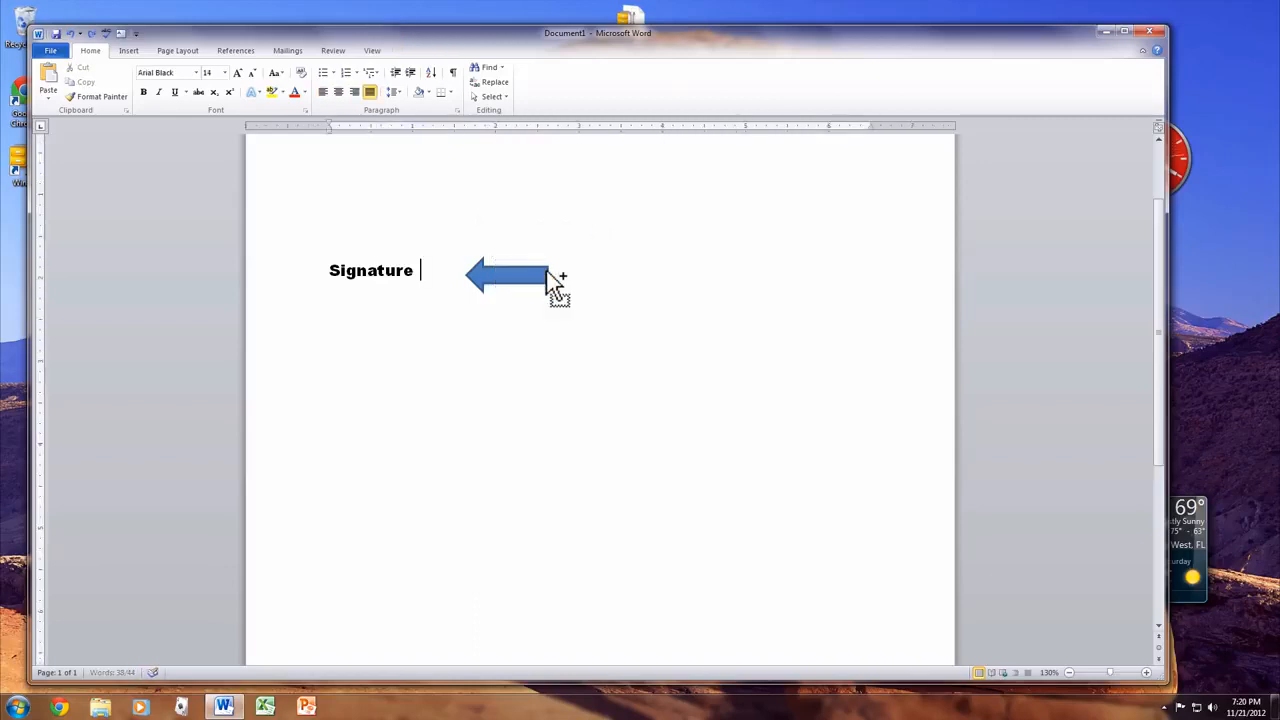
- Switch to the Page Layout tab and toggle the rulers off and back on
click(130, 52)
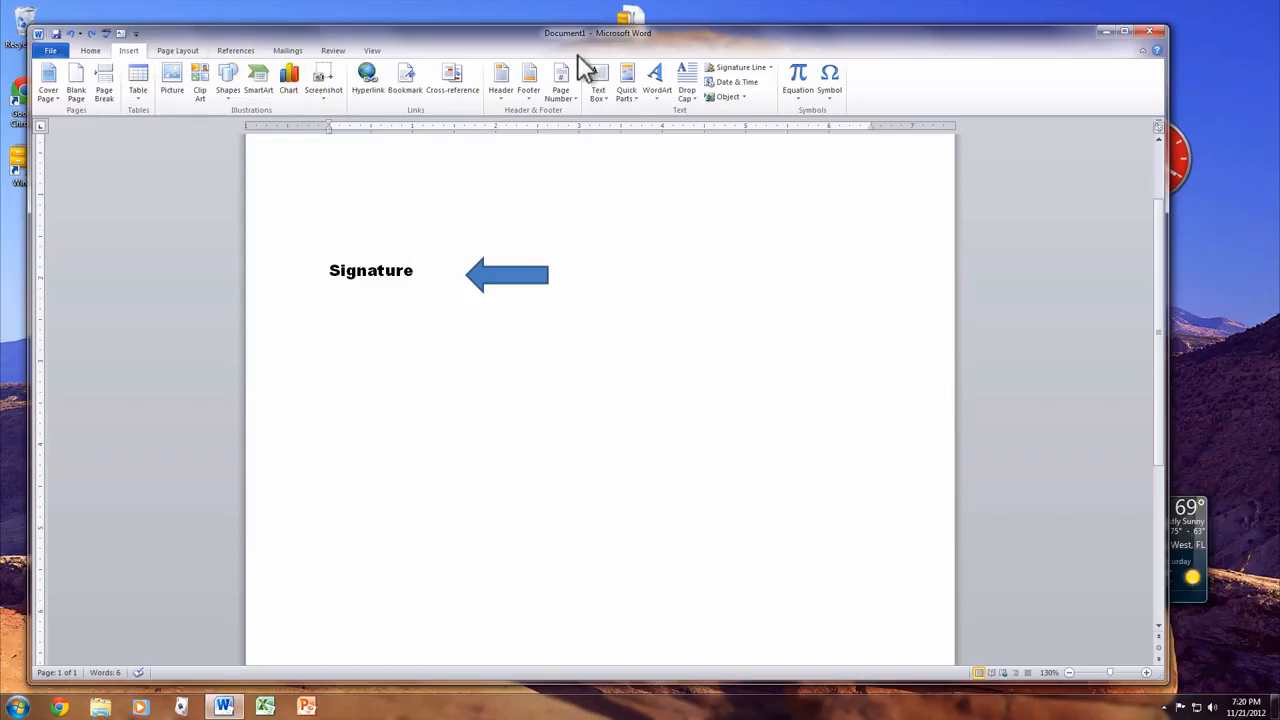
click(194, 51)
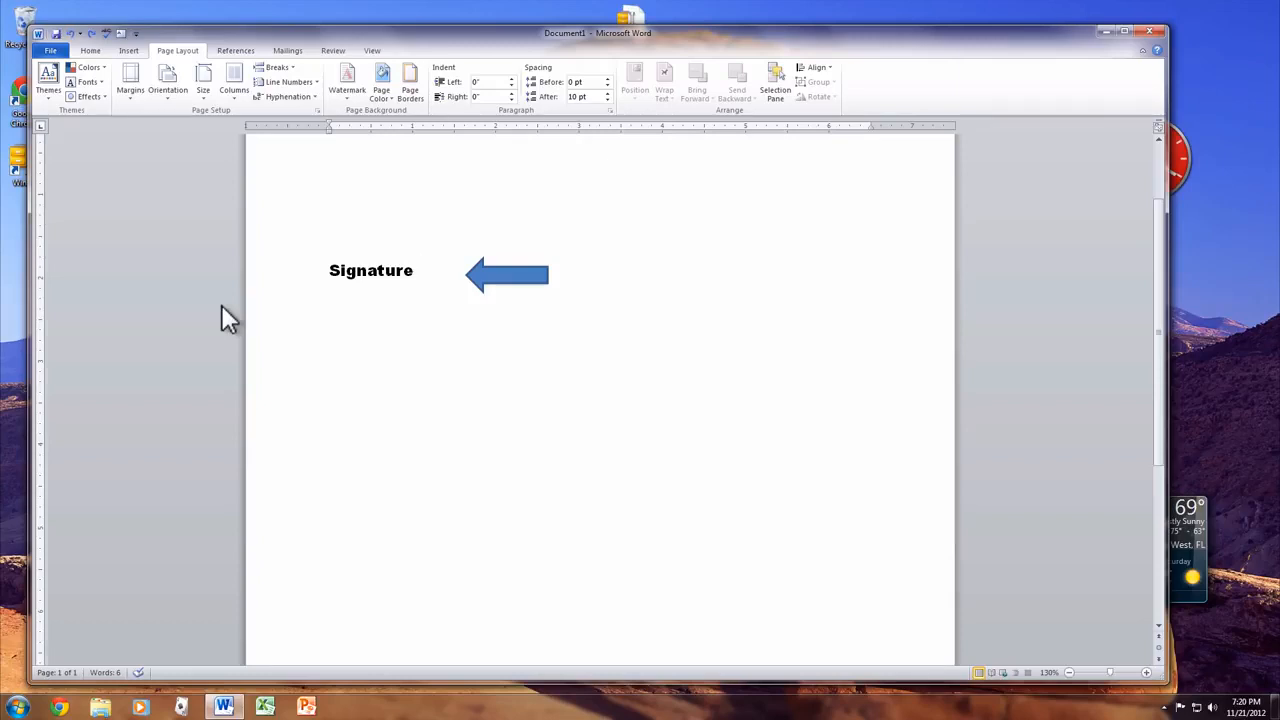
click(1158, 127)
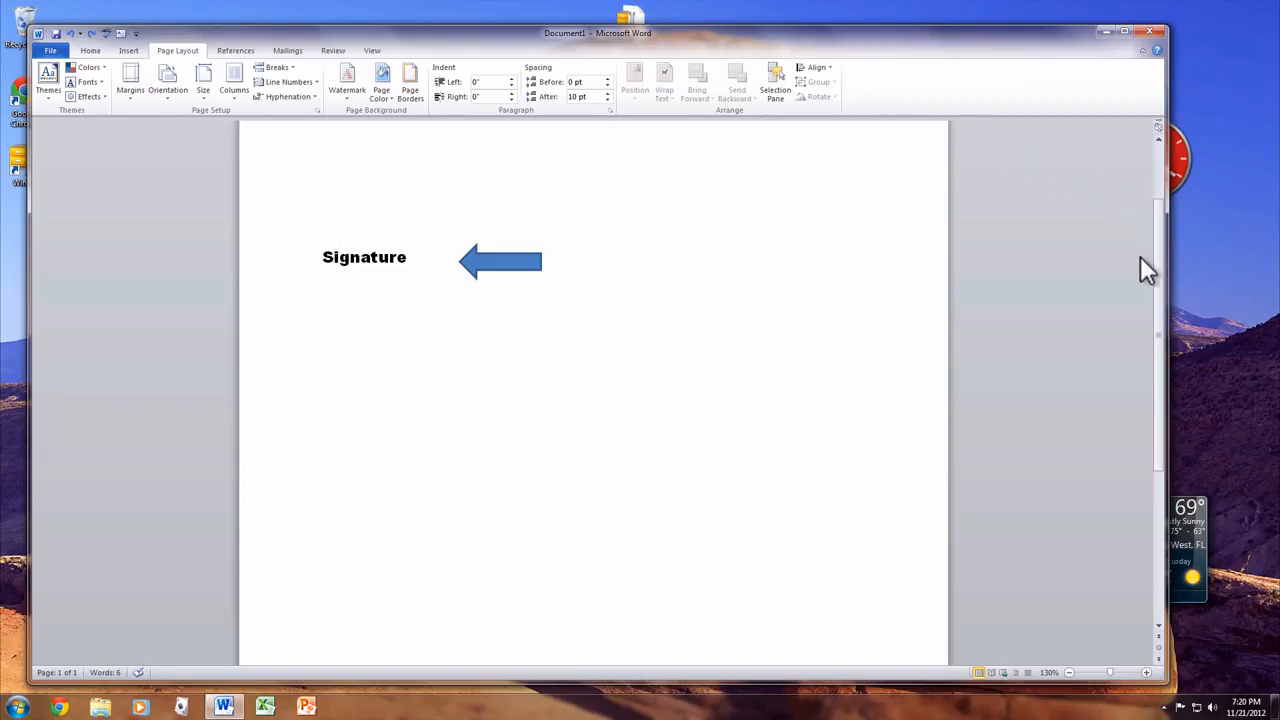
click(1160, 132)
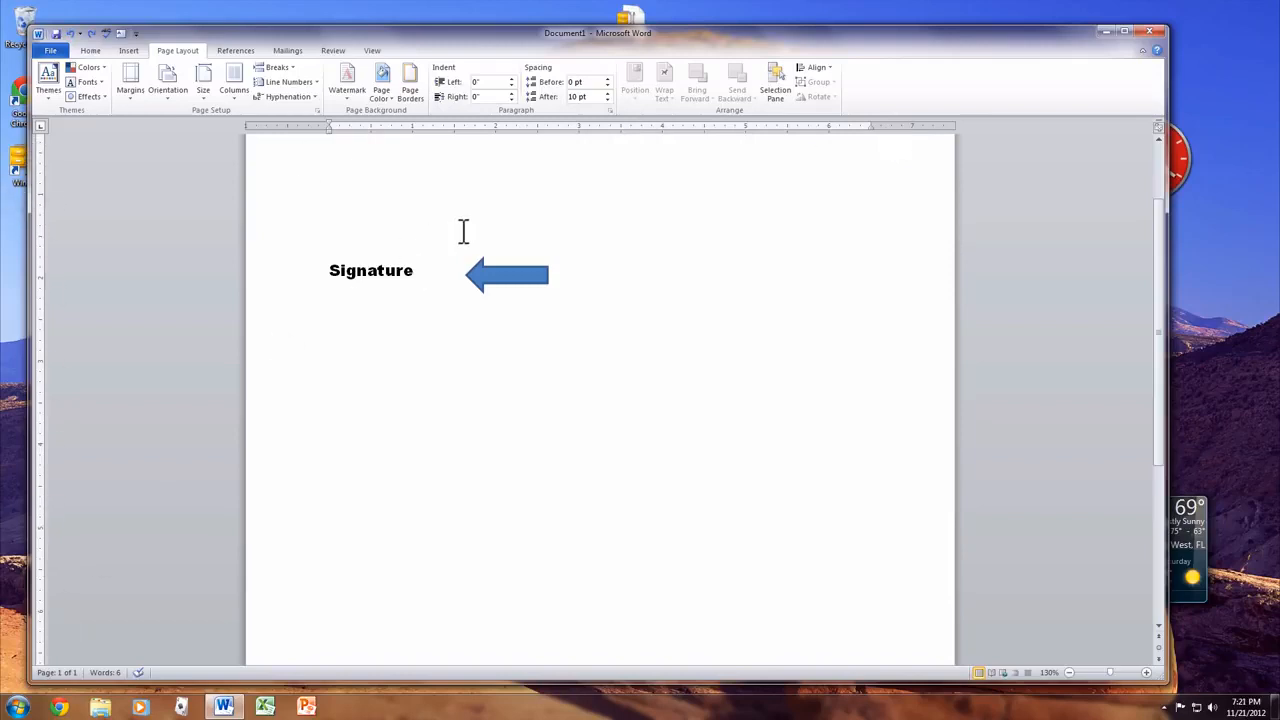
- Set the page to landscape and view Custom Margins, cancelling Page Setup unchanged
click(170, 82)
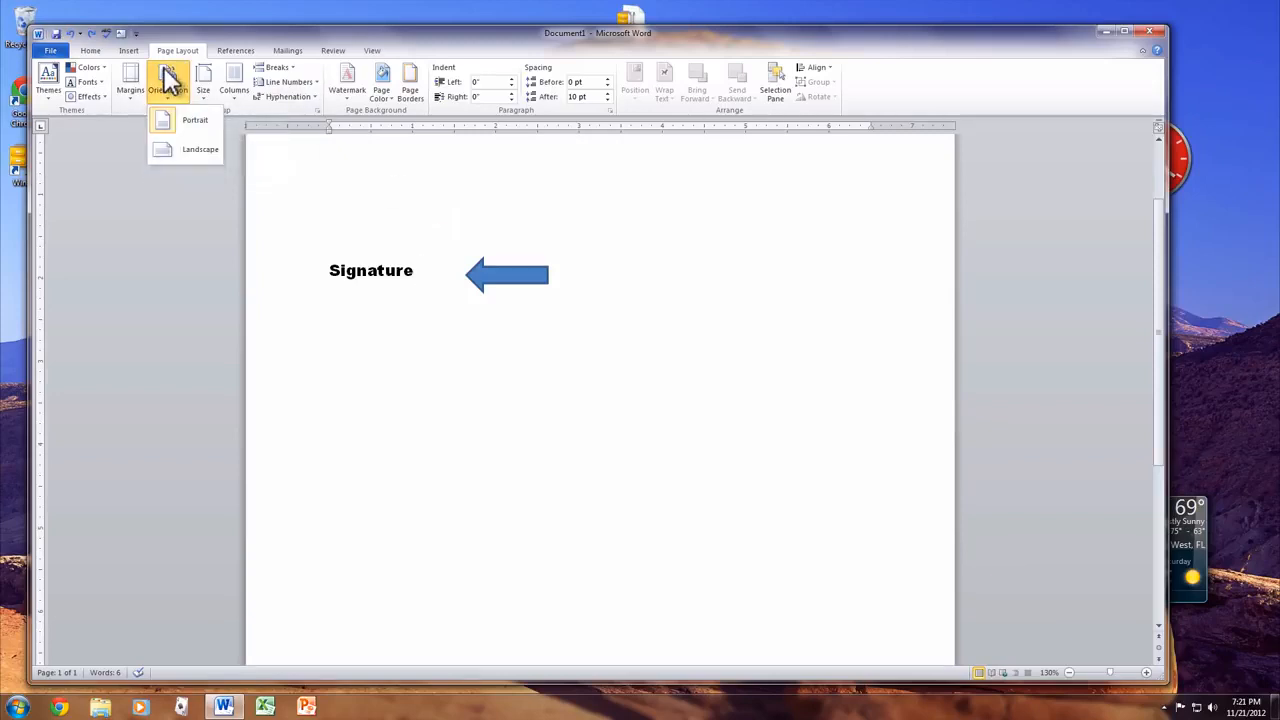
click(207, 148)
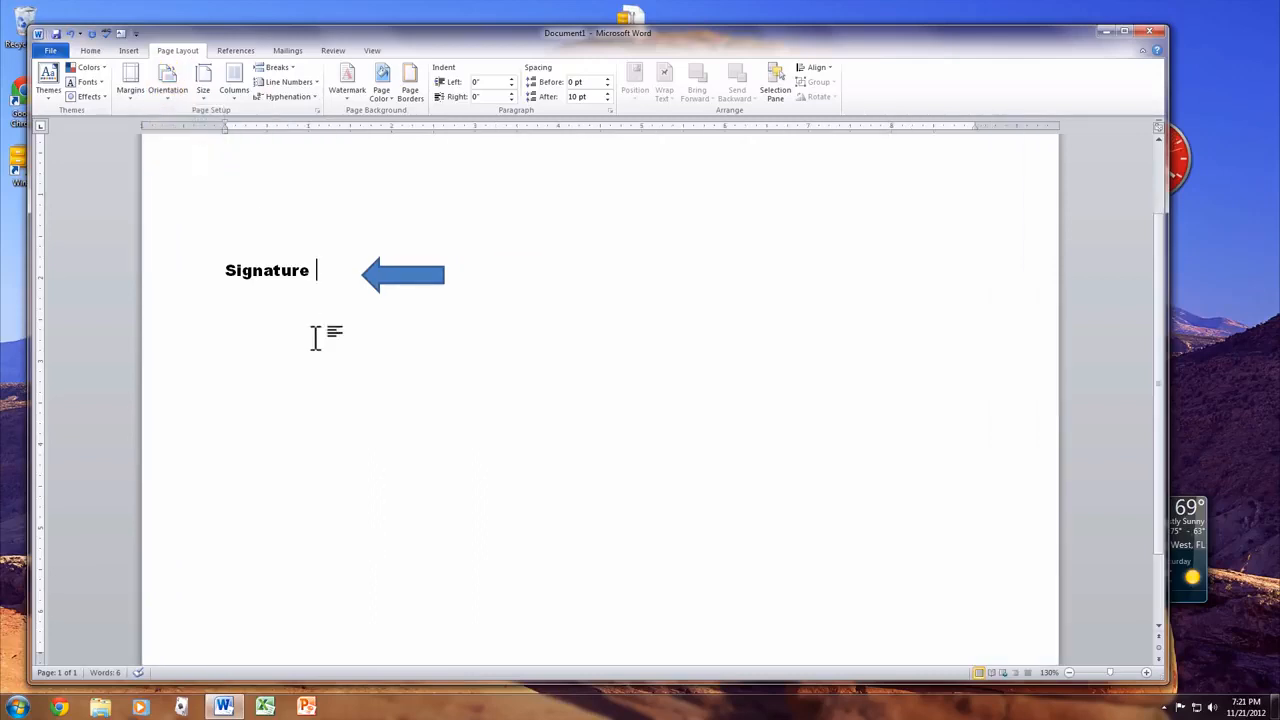
click(131, 79)
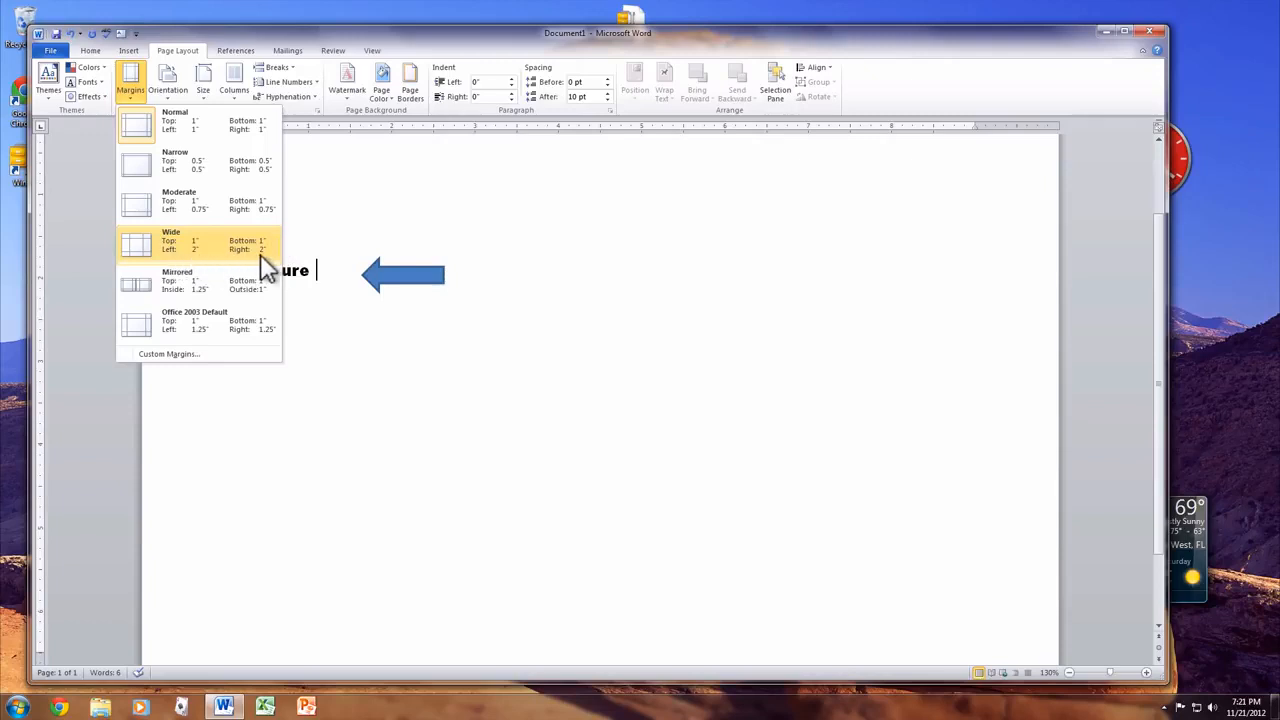
click(239, 352)
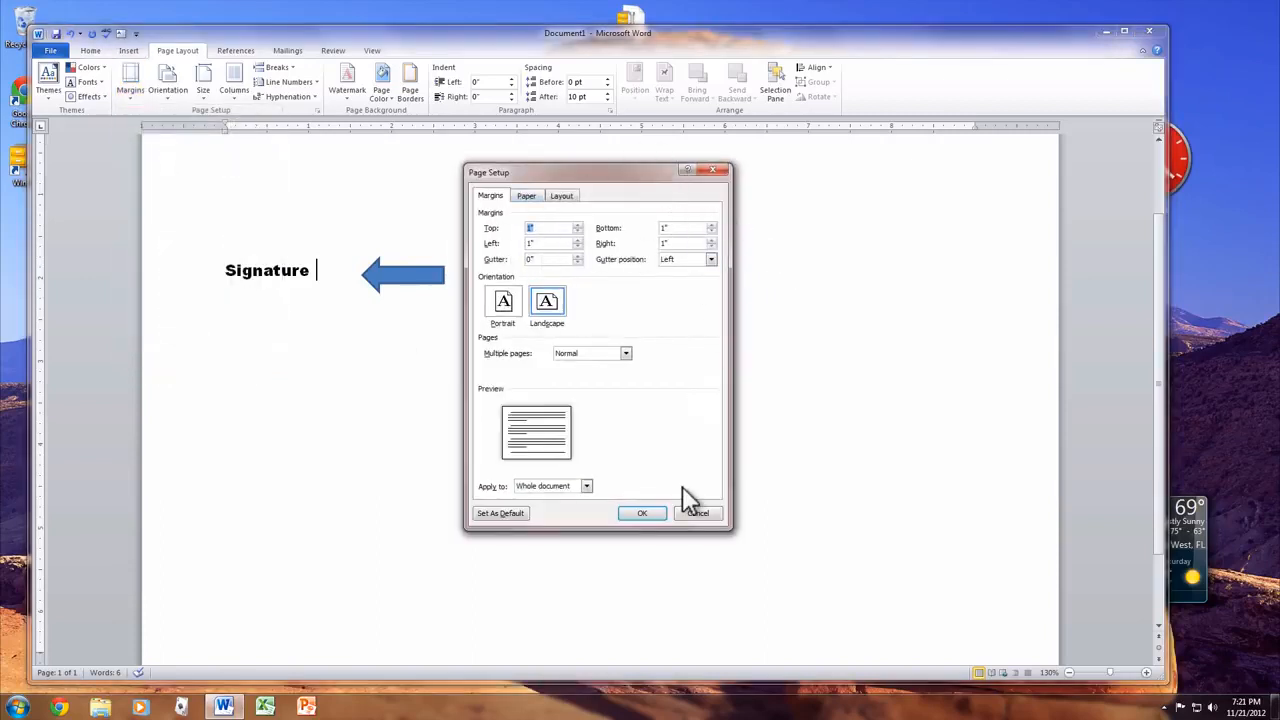
click(698, 513)
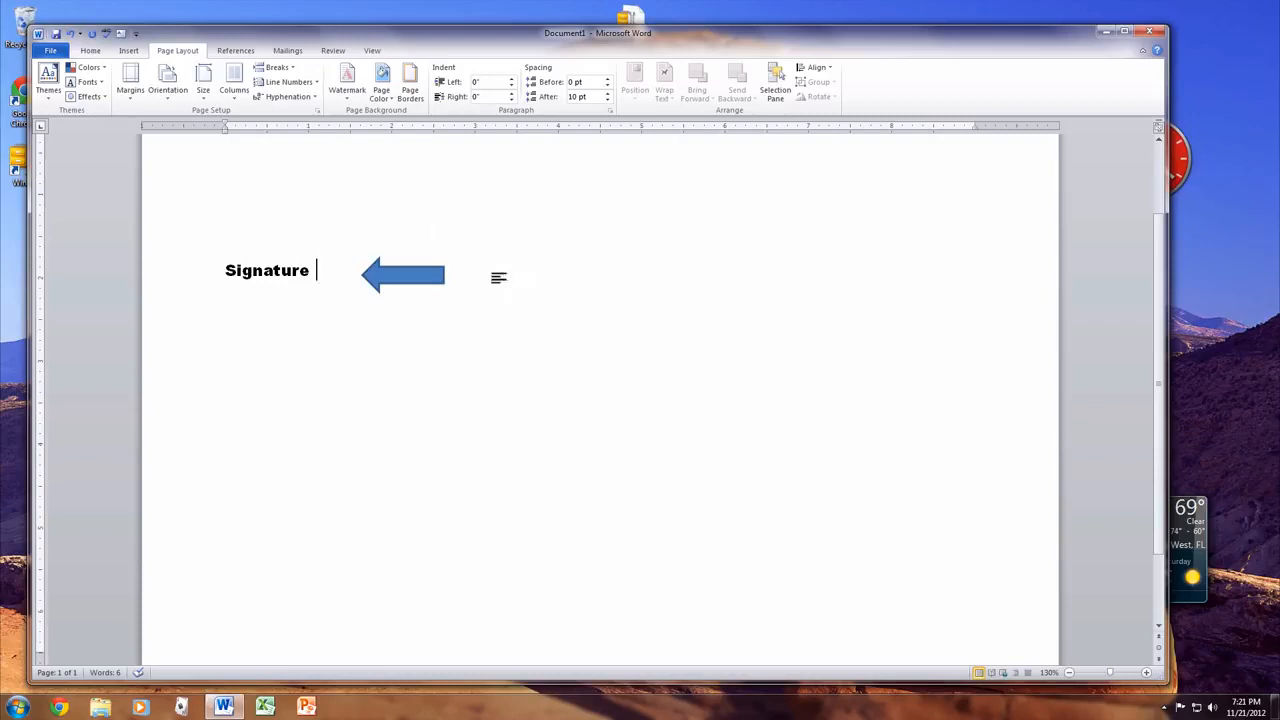
- Delete the blue arrow shape next to Signature
click(402, 278)
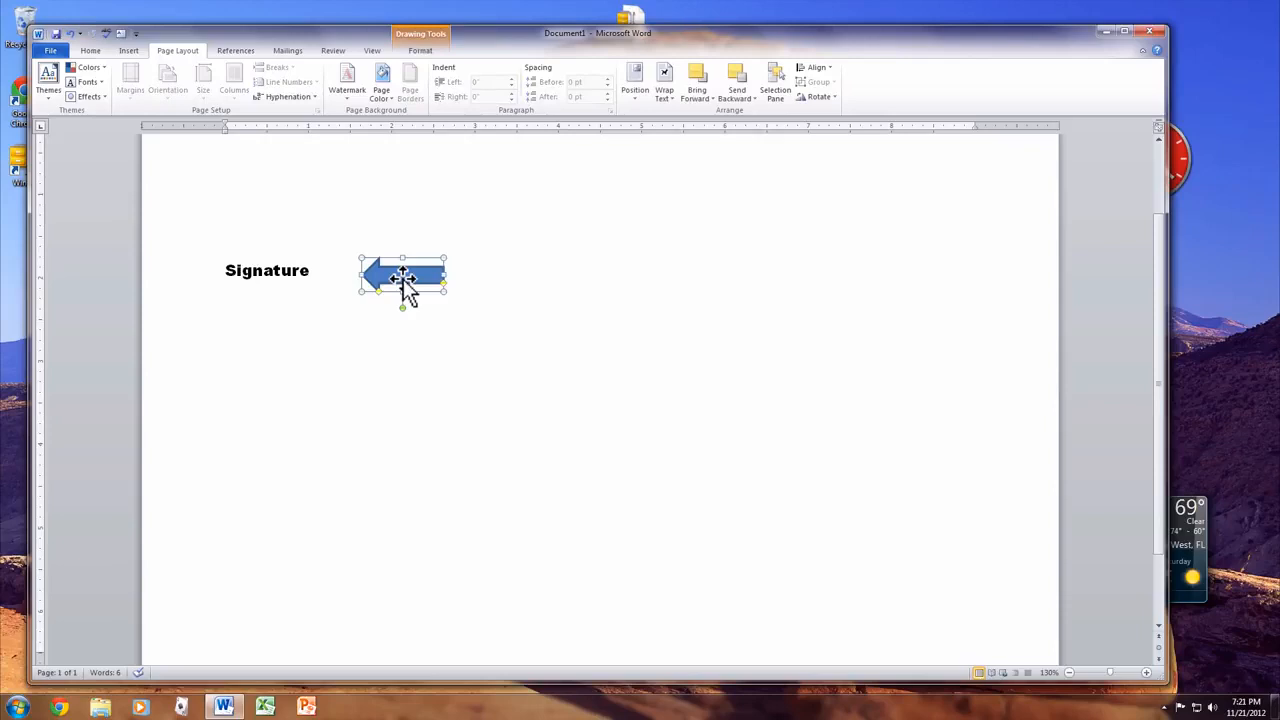
key(Delete)
click(406, 279)
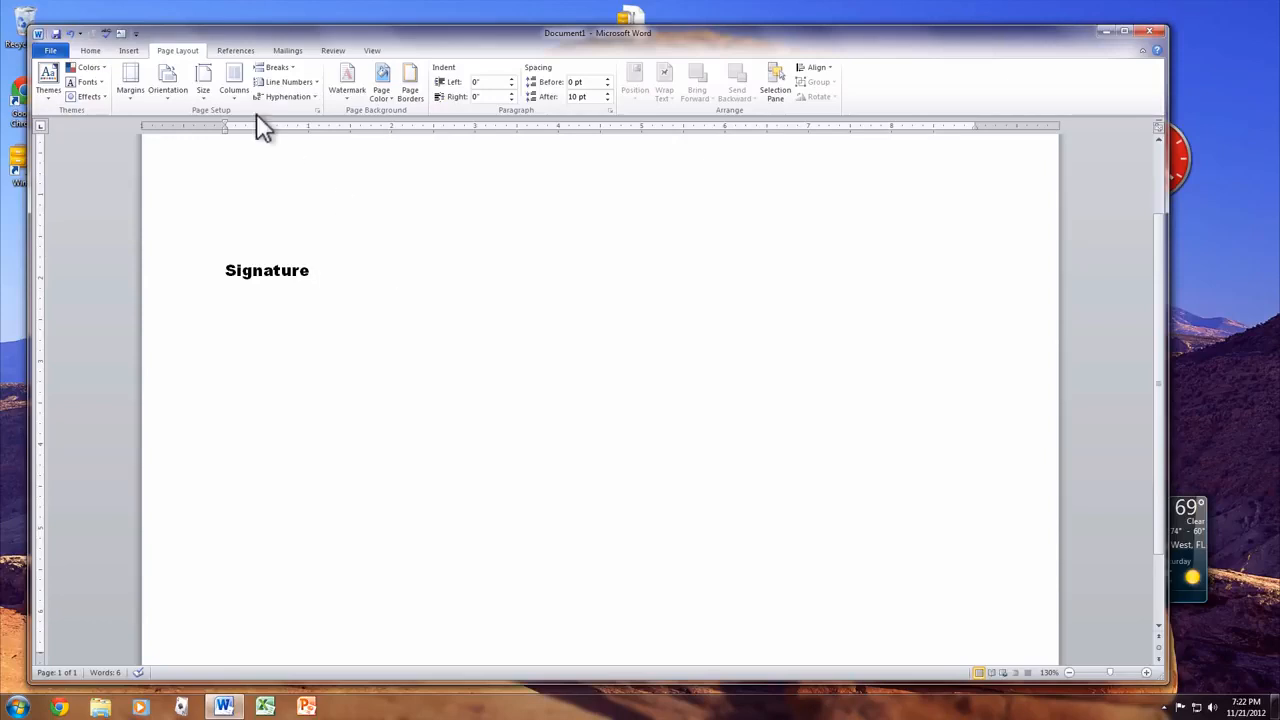
- Add a custom text watermark reading 'This is My Document'
click(347, 80)
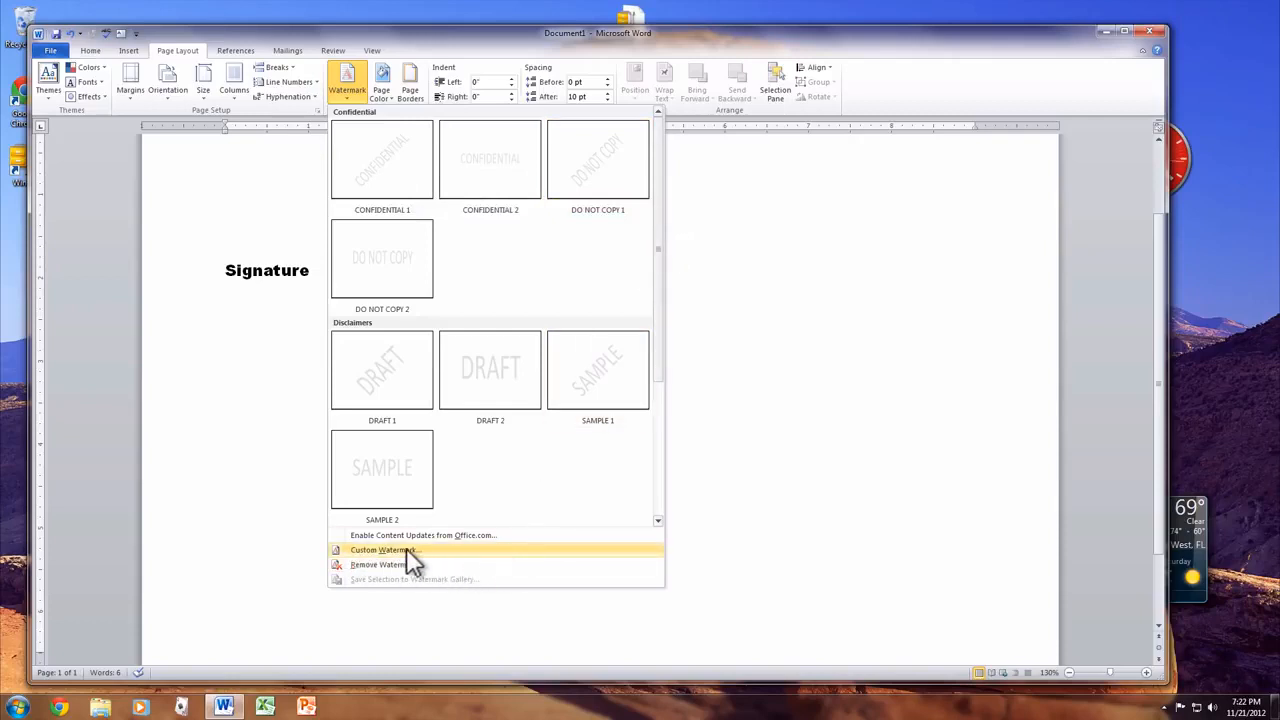
click(431, 551)
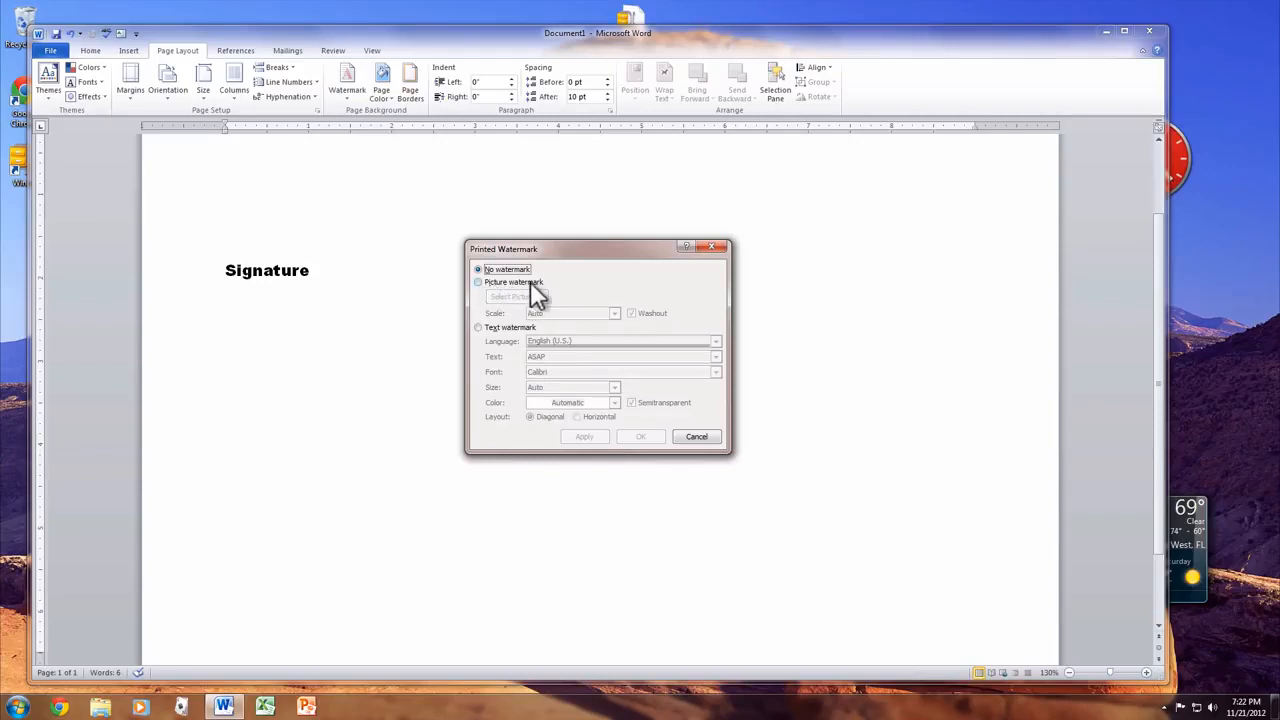
click(494, 329)
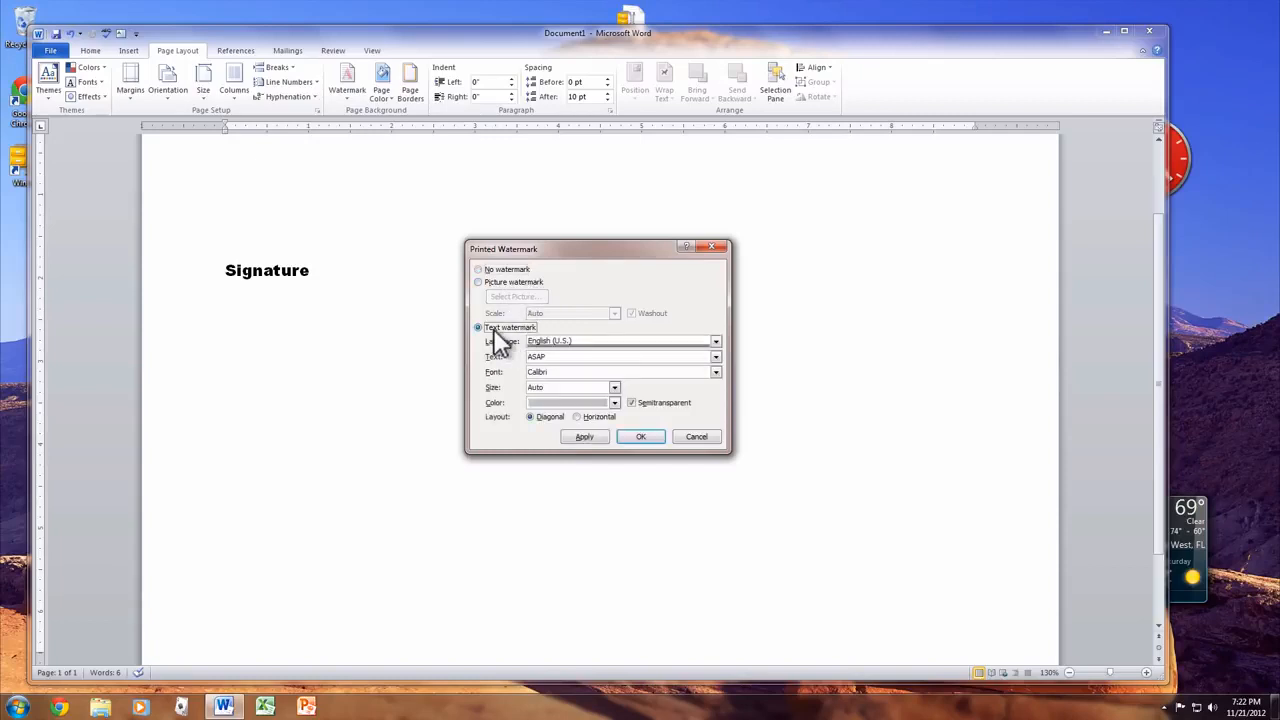
click(553, 356)
text(This is My Document)
click(580, 437)
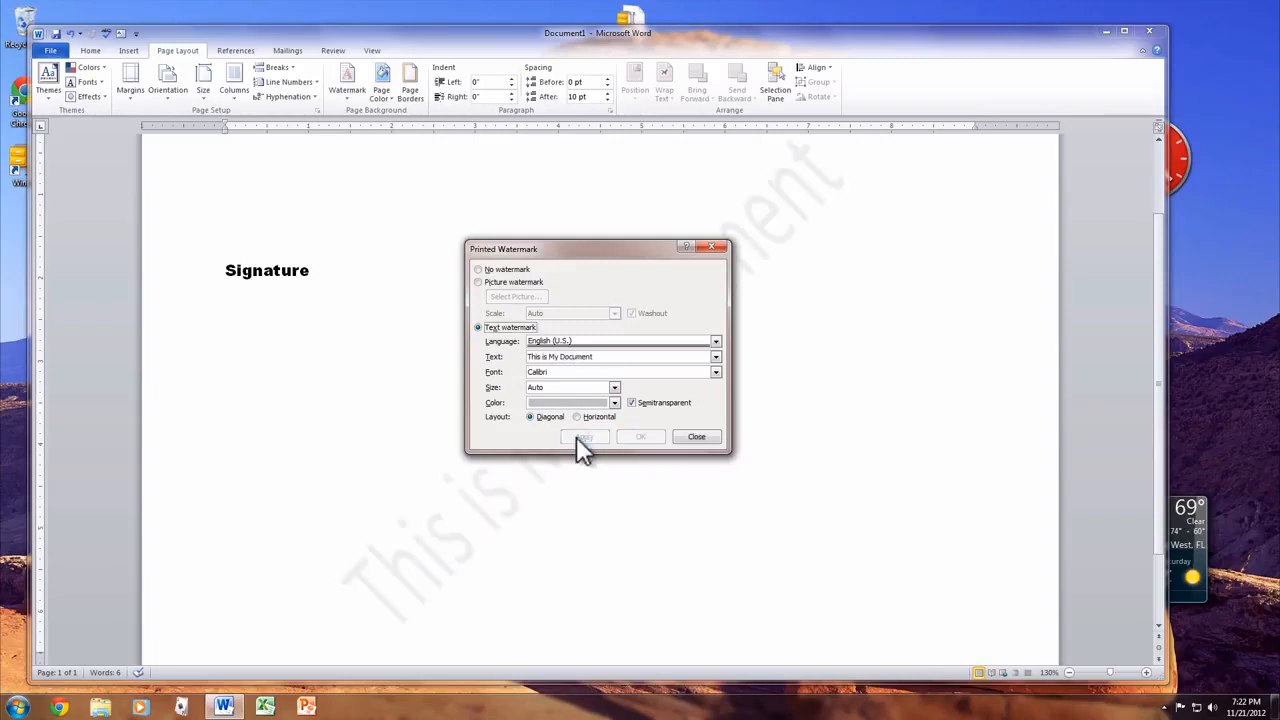
click(697, 437)
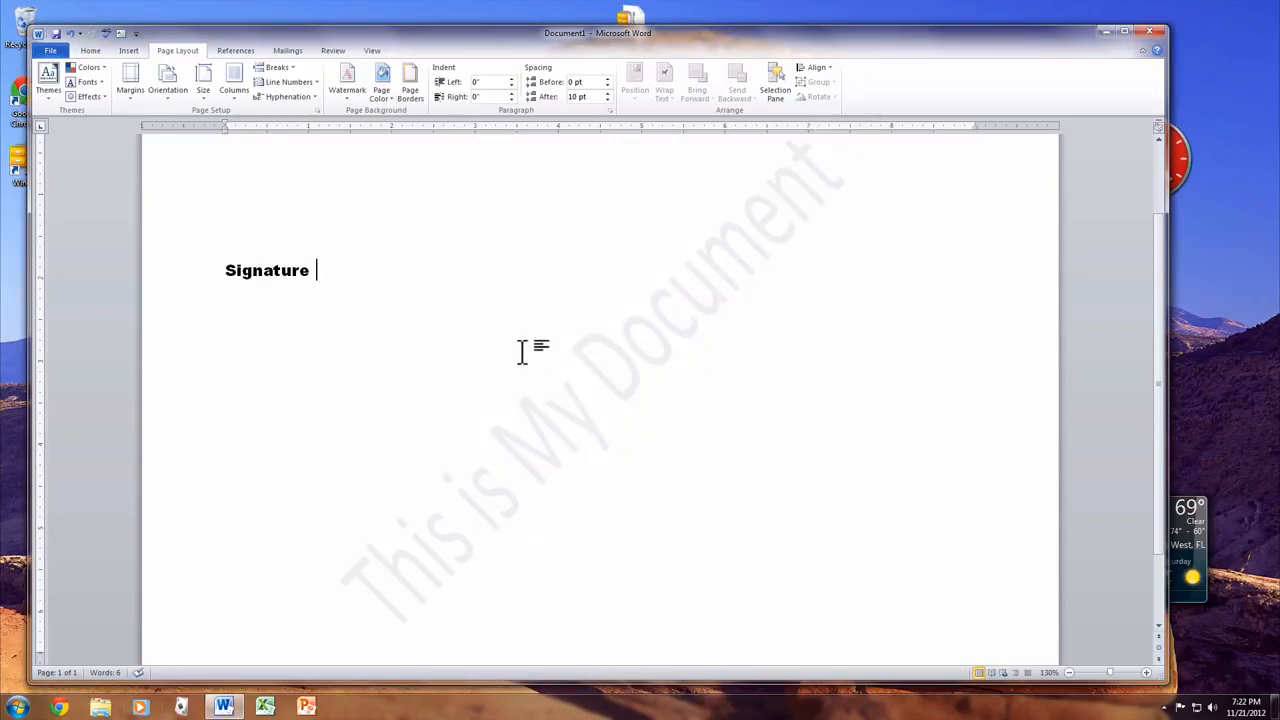
- Insert footnote 1 after Signature from the References tab and return to the body text
click(236, 52)
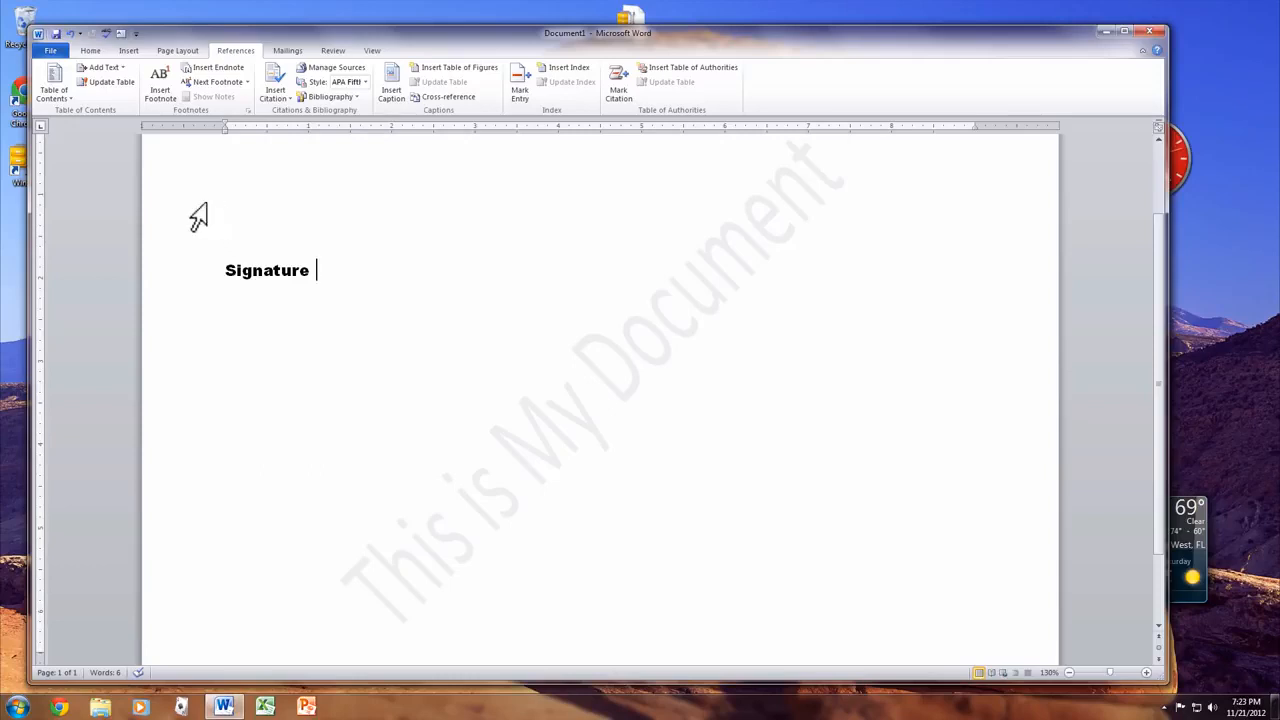
click(165, 98)
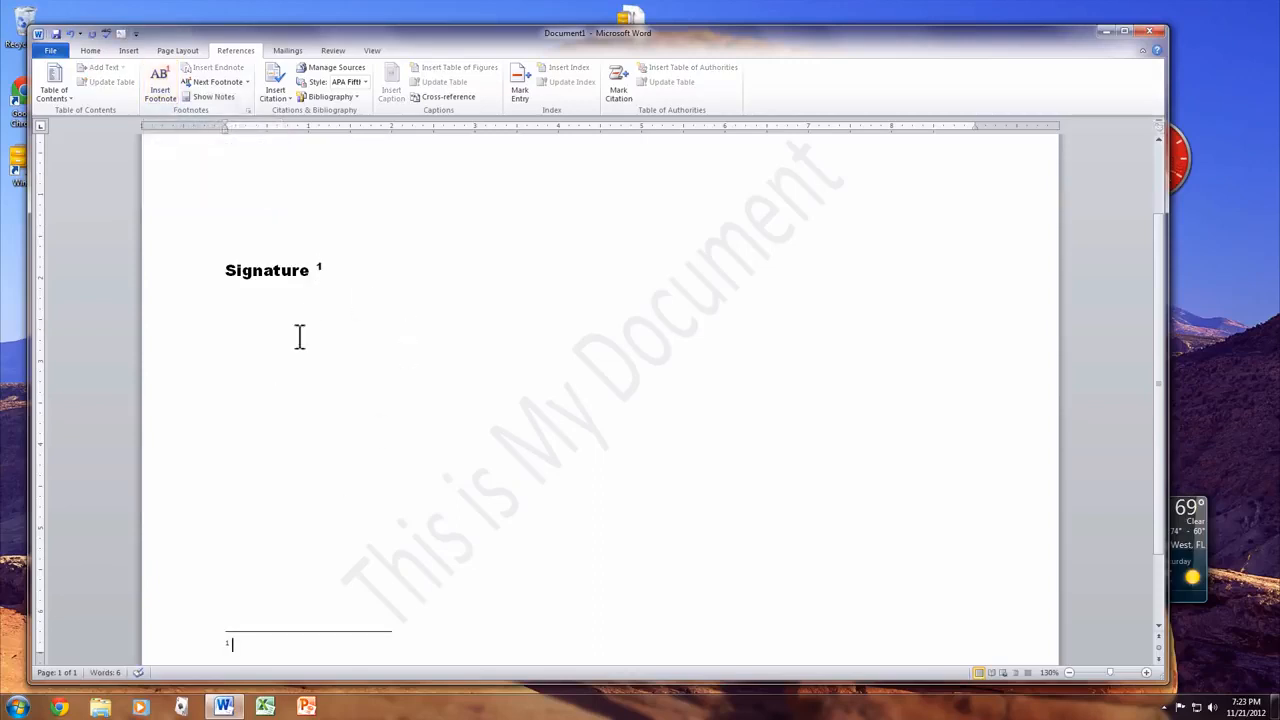
scroll(312, 485, down, 1)
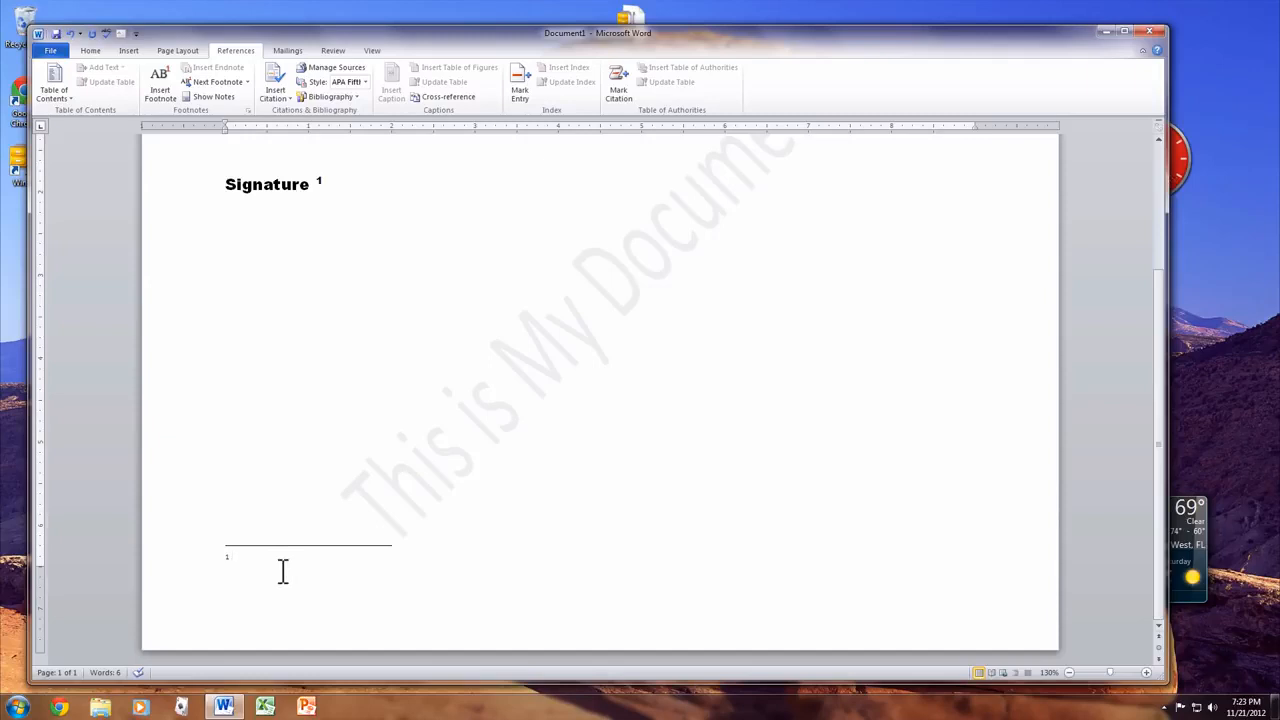
click(309, 417)
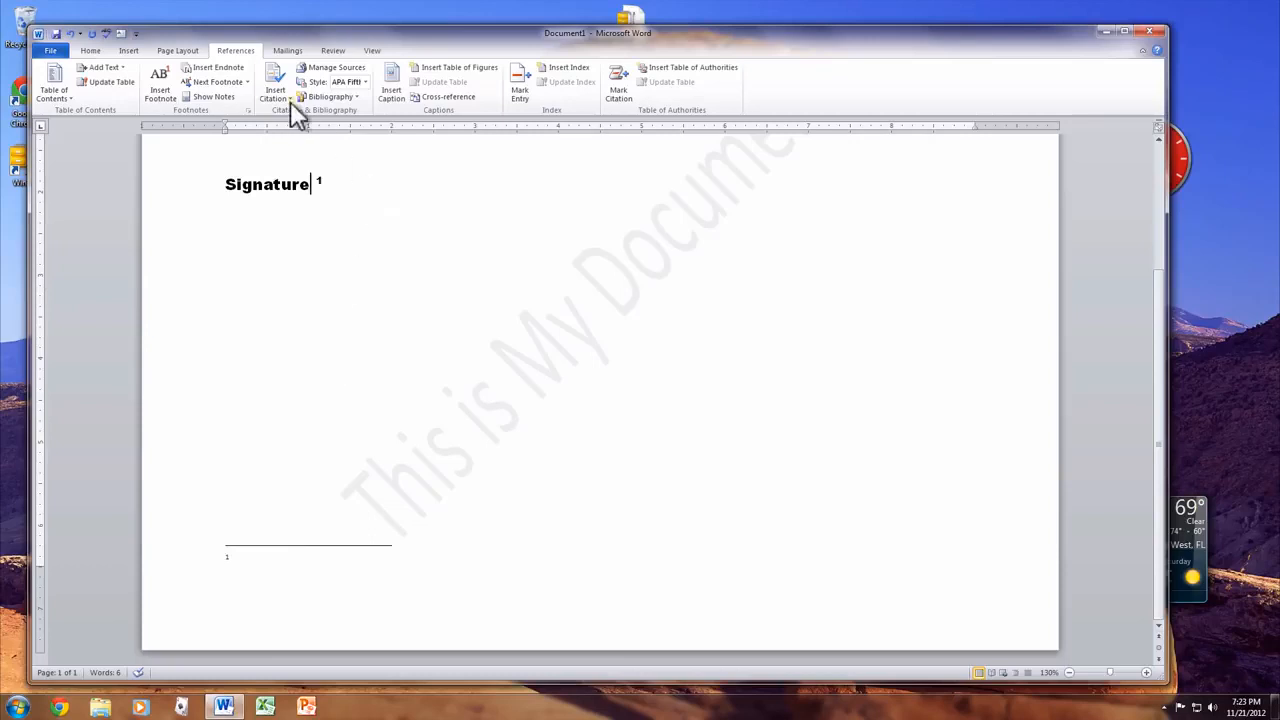
click(287, 51)
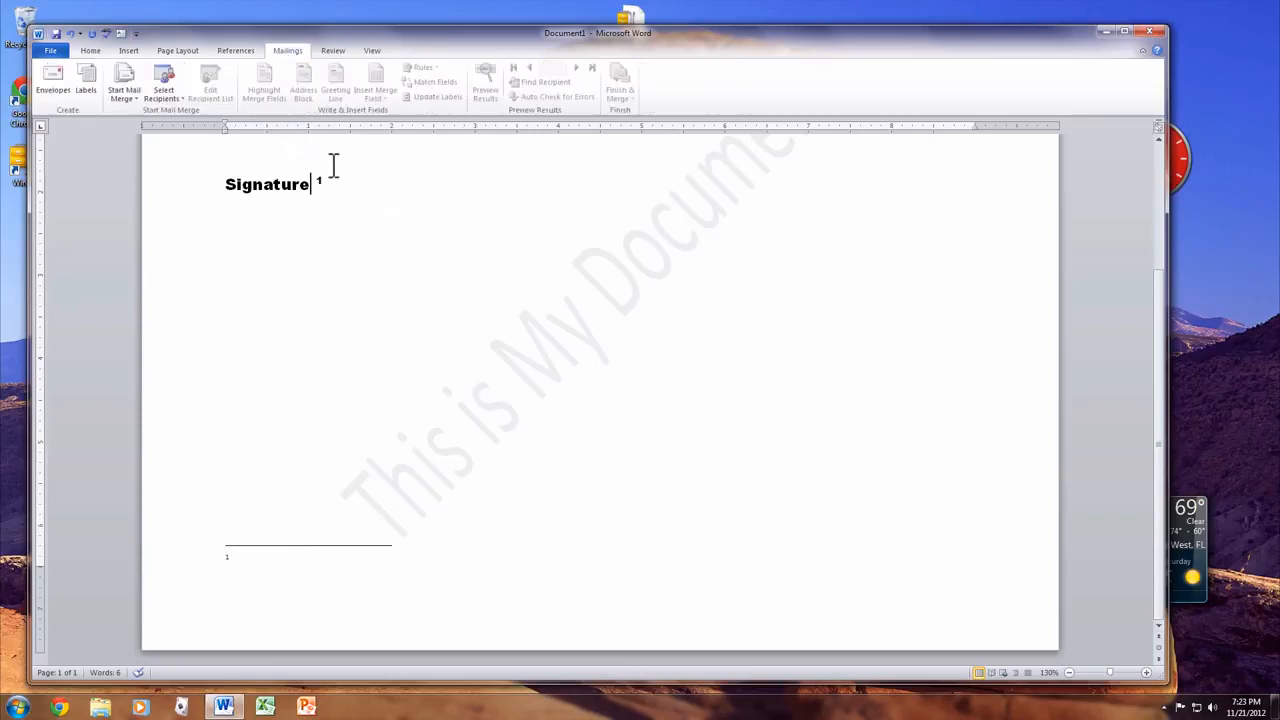
- Delete the Signature line together with its footnote
drag(334, 165, 240, 171)
key(Delete)
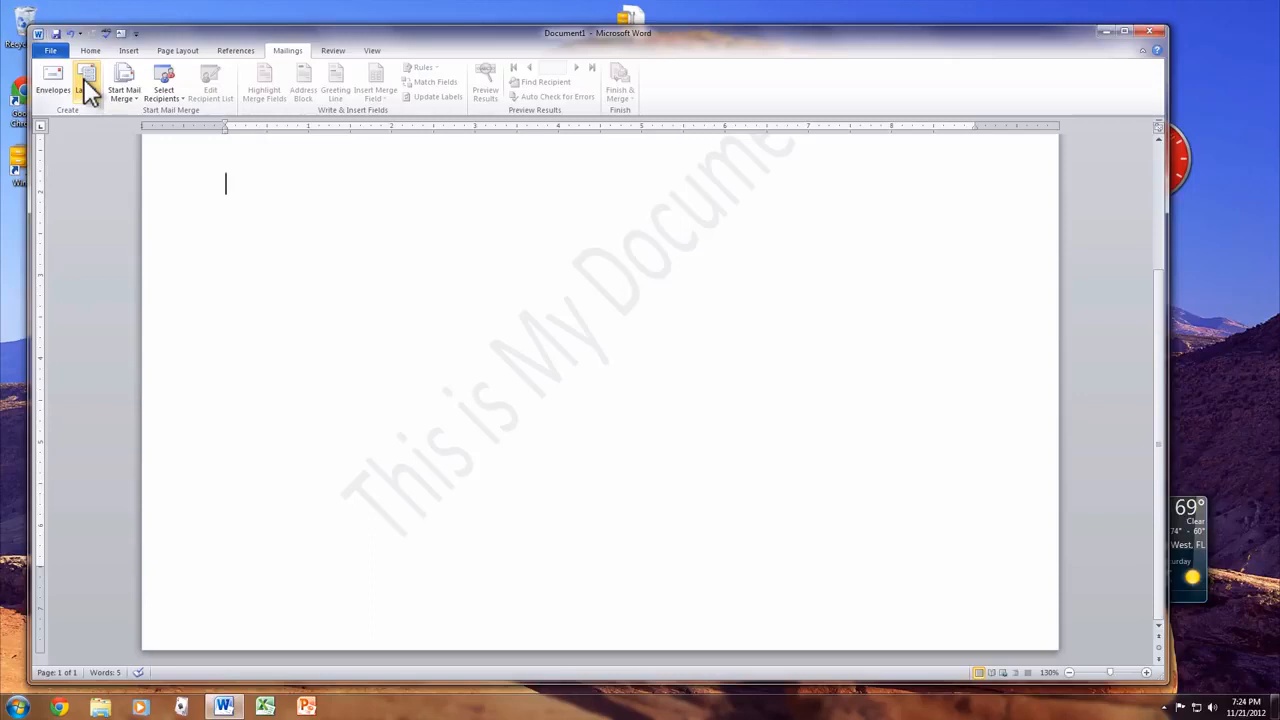
click(333, 52)
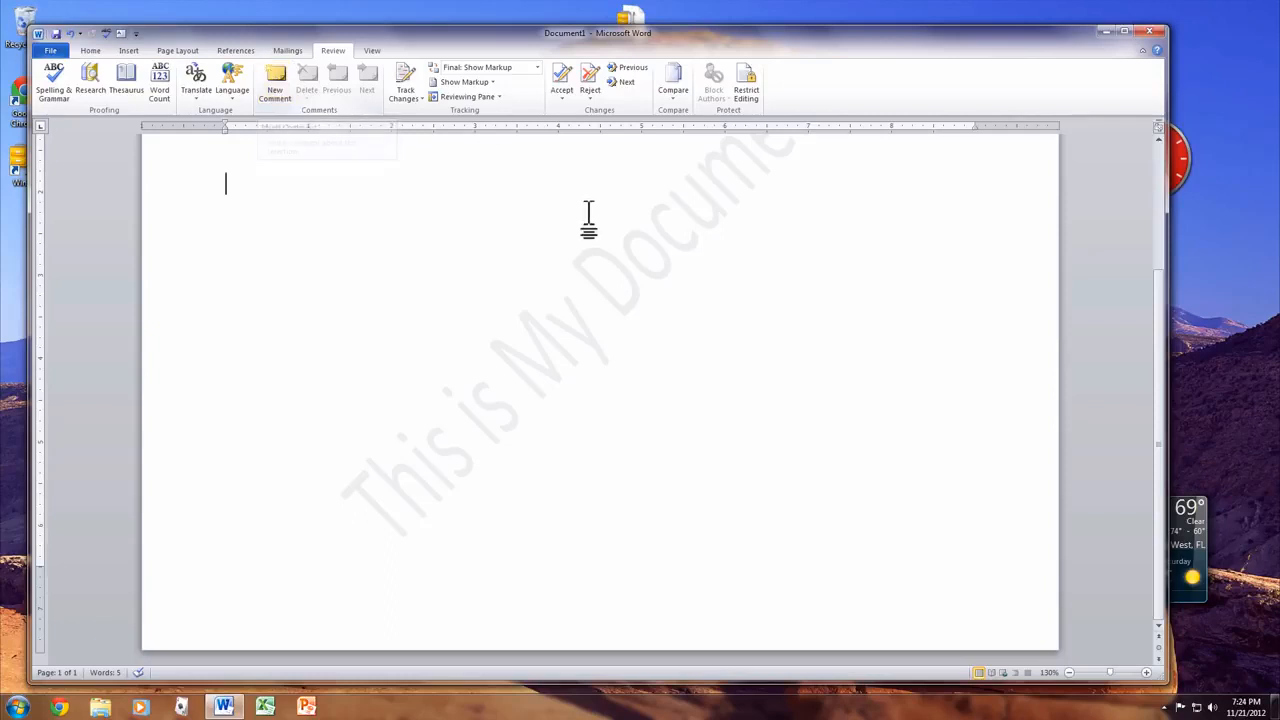
- Try Draft view, return to Print Layout, and select 'dog.' in the sentence
click(369, 49)
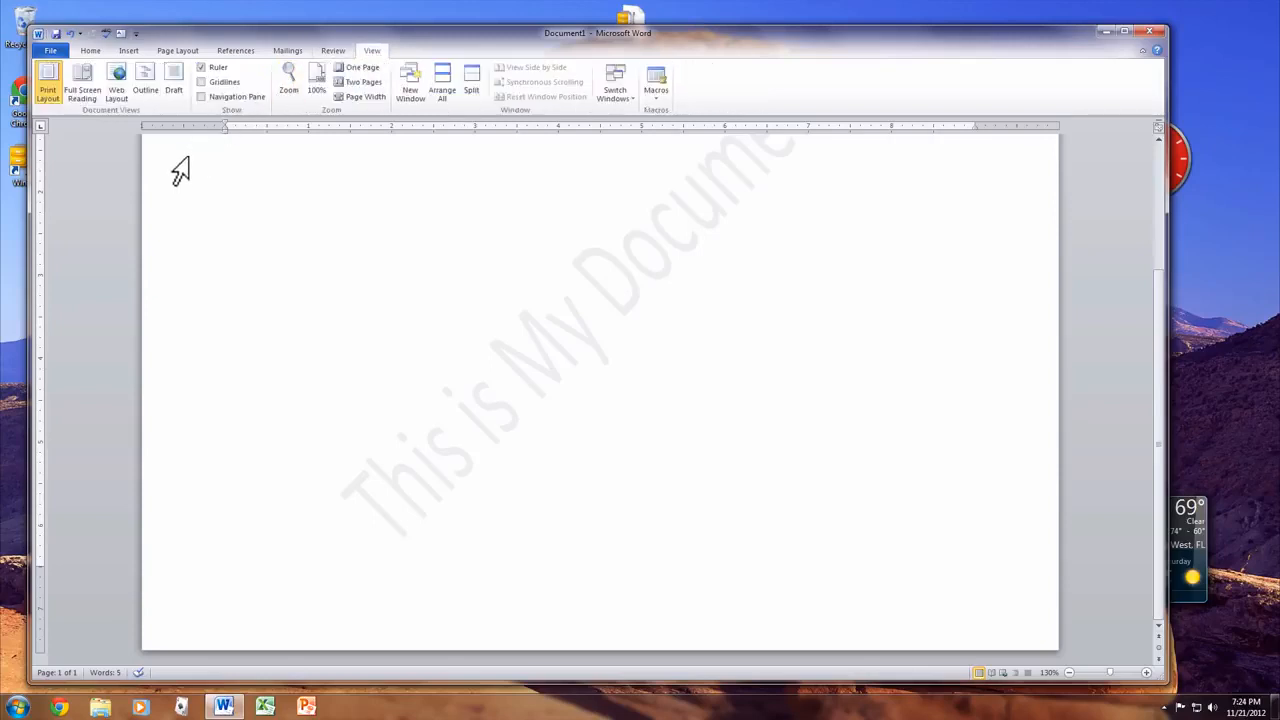
click(175, 80)
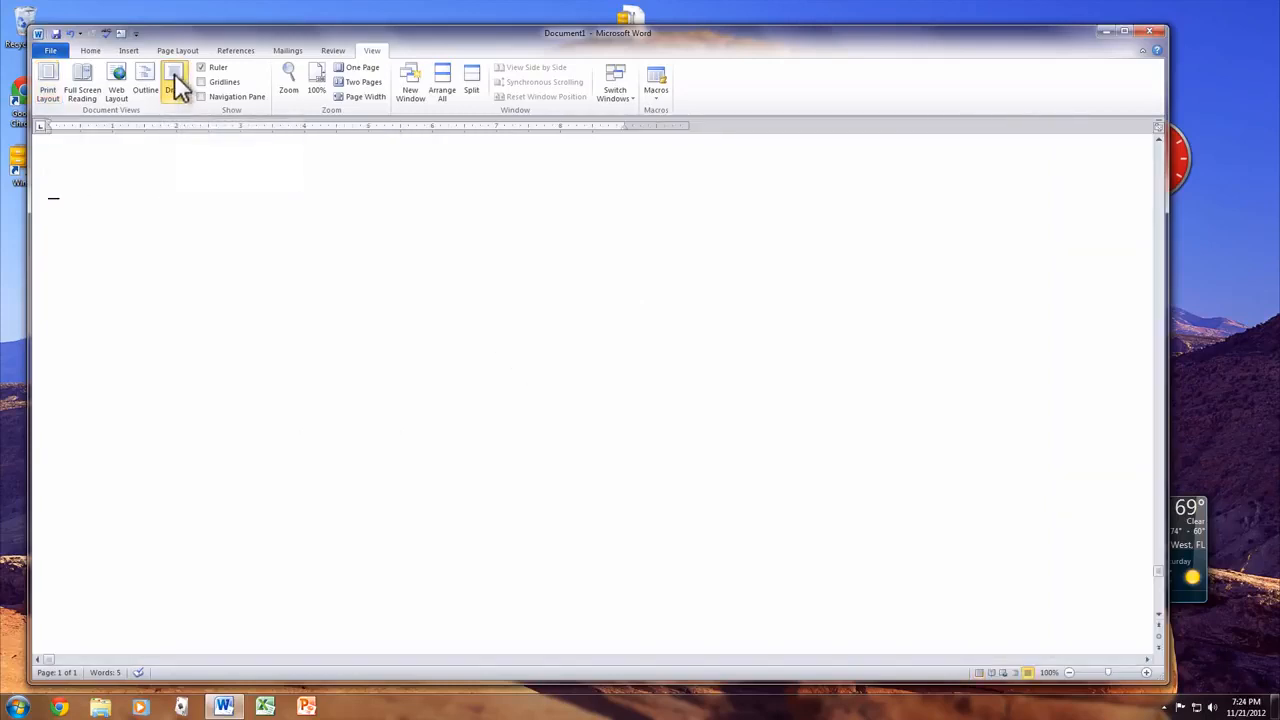
click(47, 80)
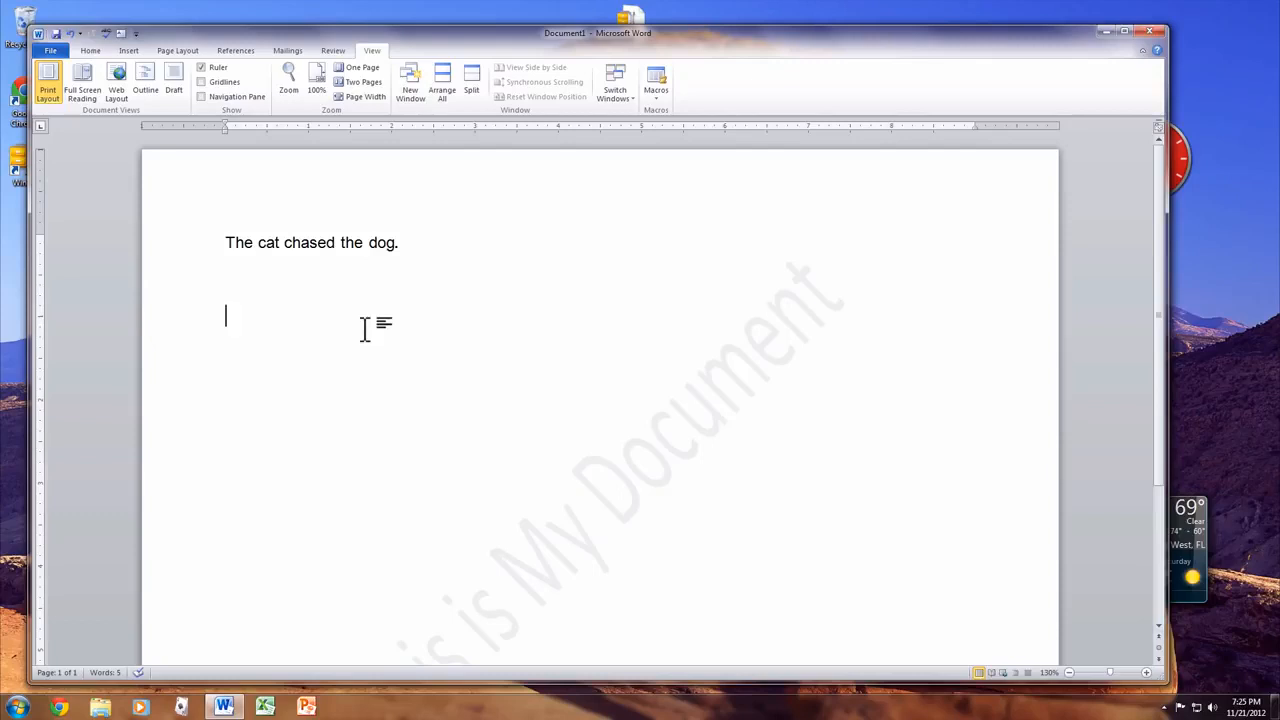
drag(405, 242, 370, 242)
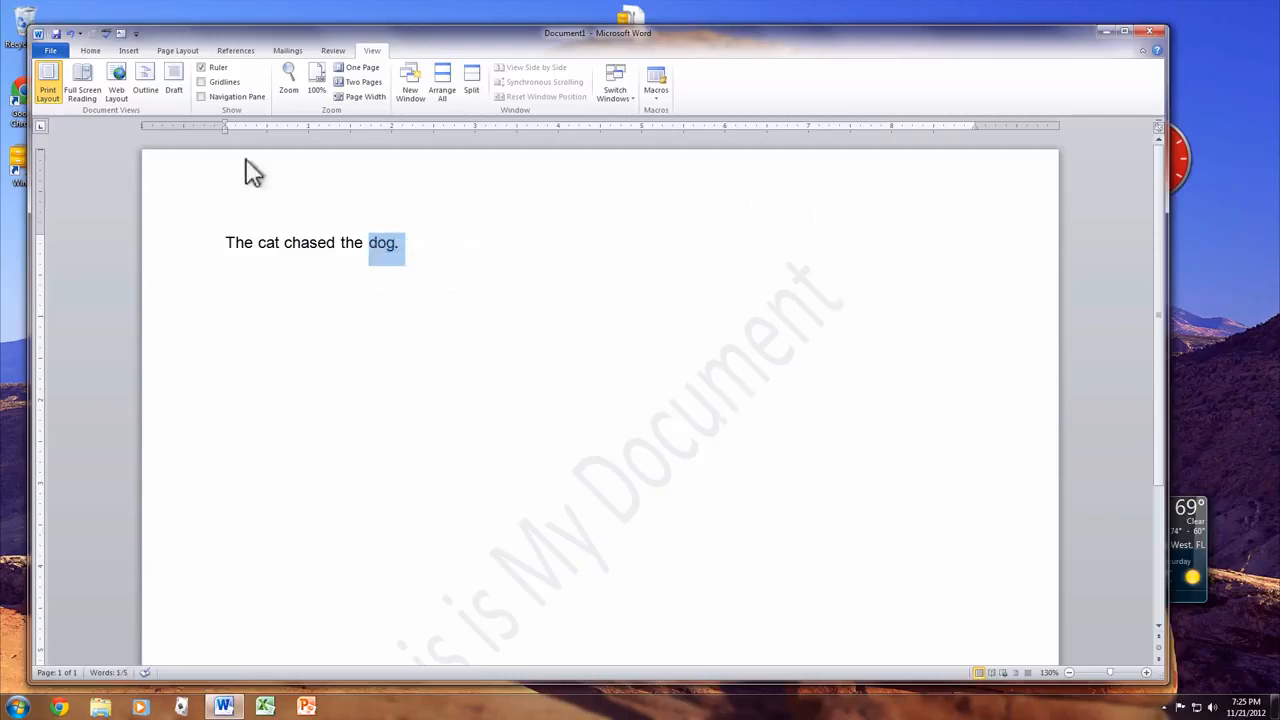
click(90, 51)
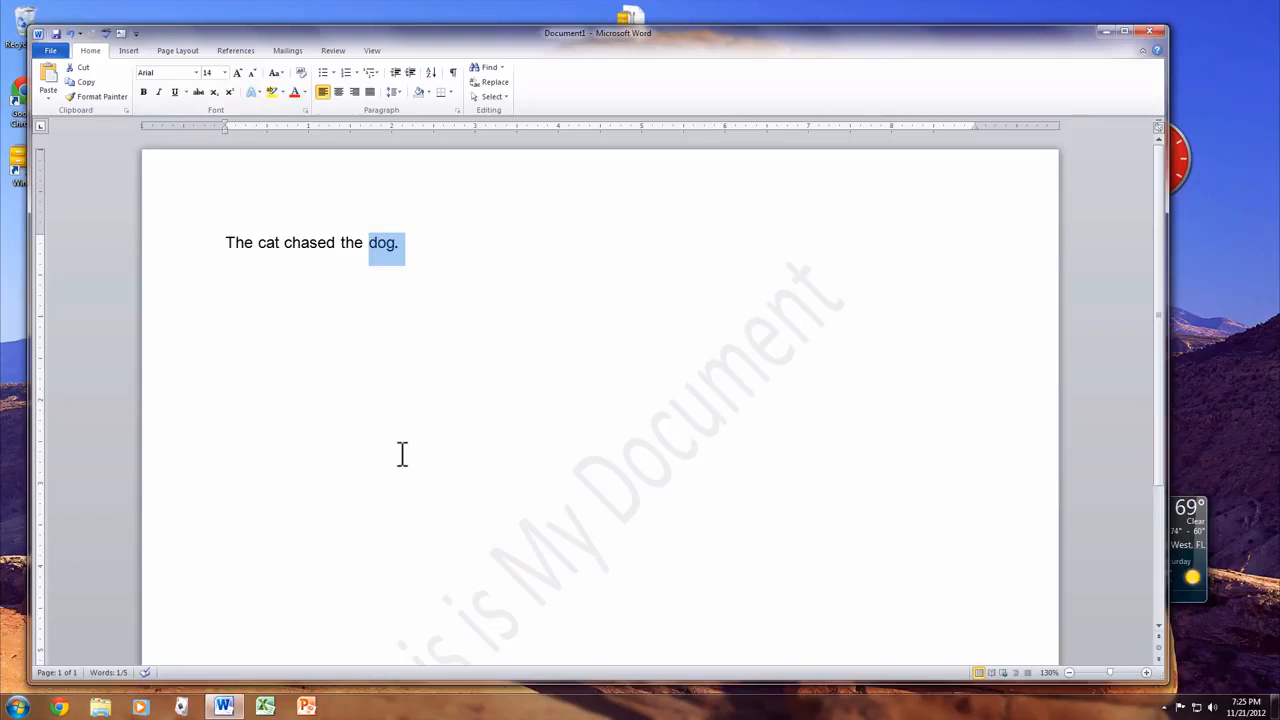
- Bold 'dog.', then repeatedly delete and undo the whole document content
key(ctrl+b)
key(ctrl+b)
key(ctrl+a)
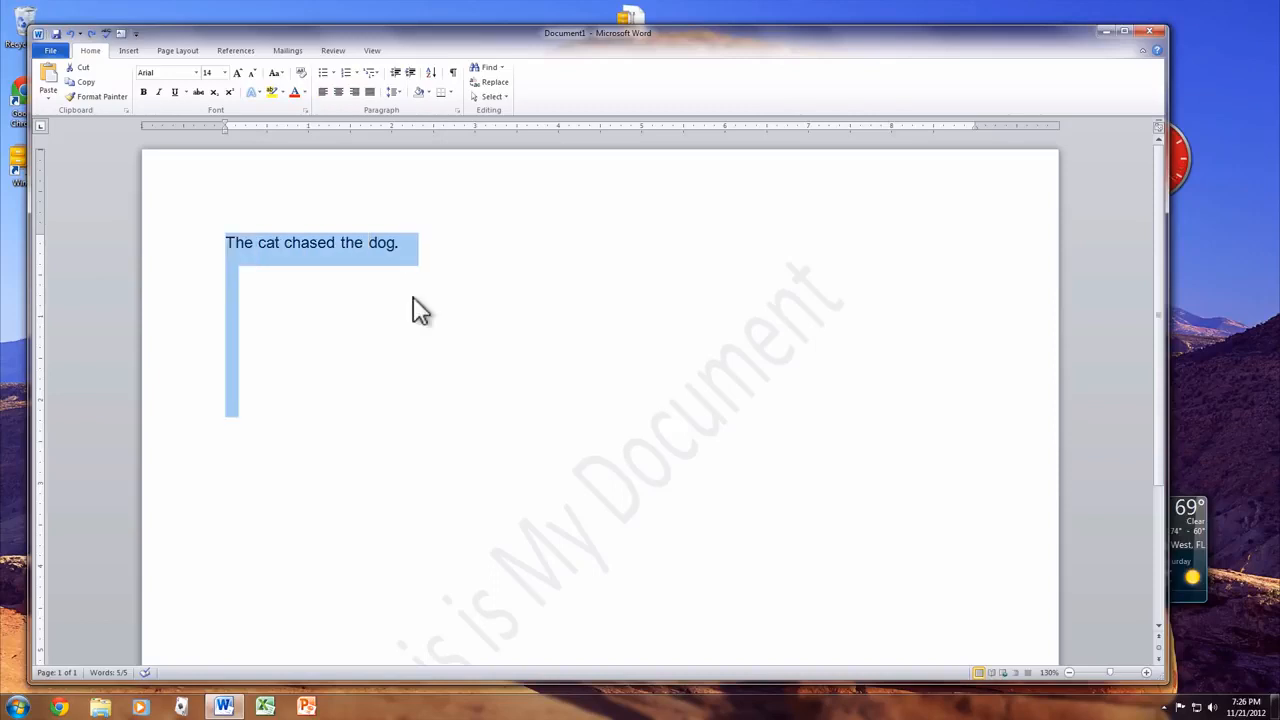
key(Delete)
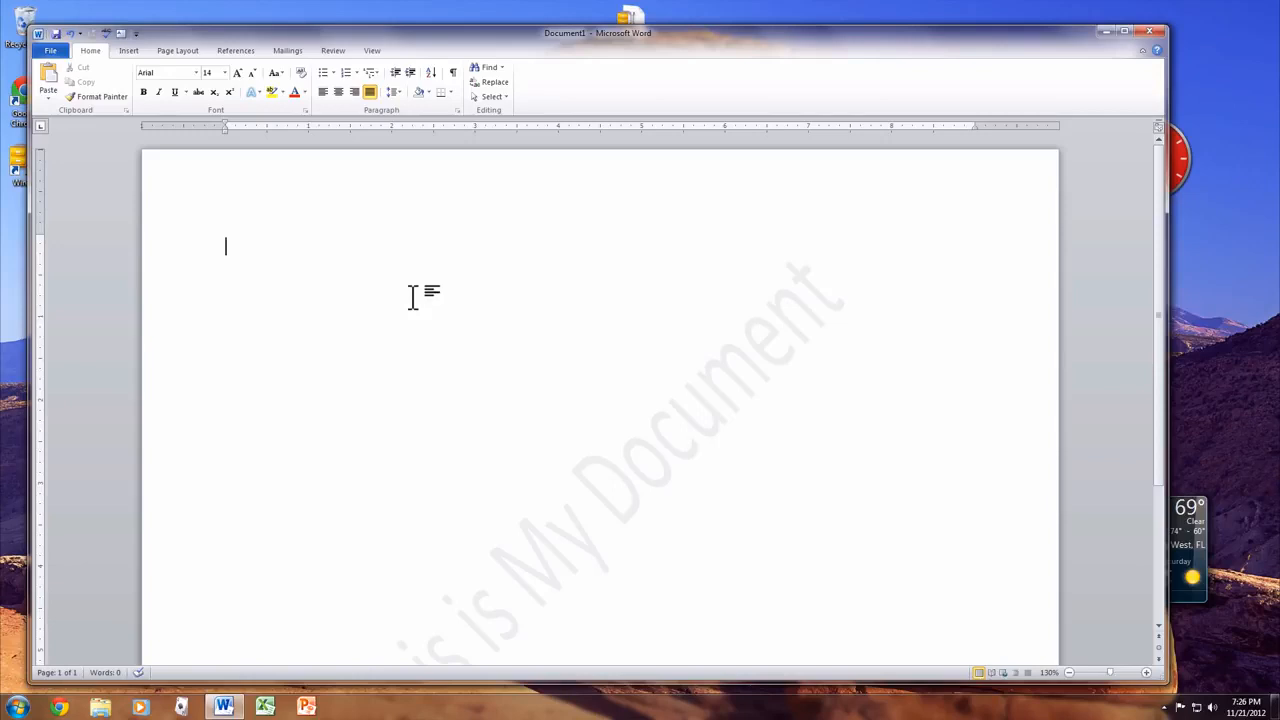
key(ctrl+z)
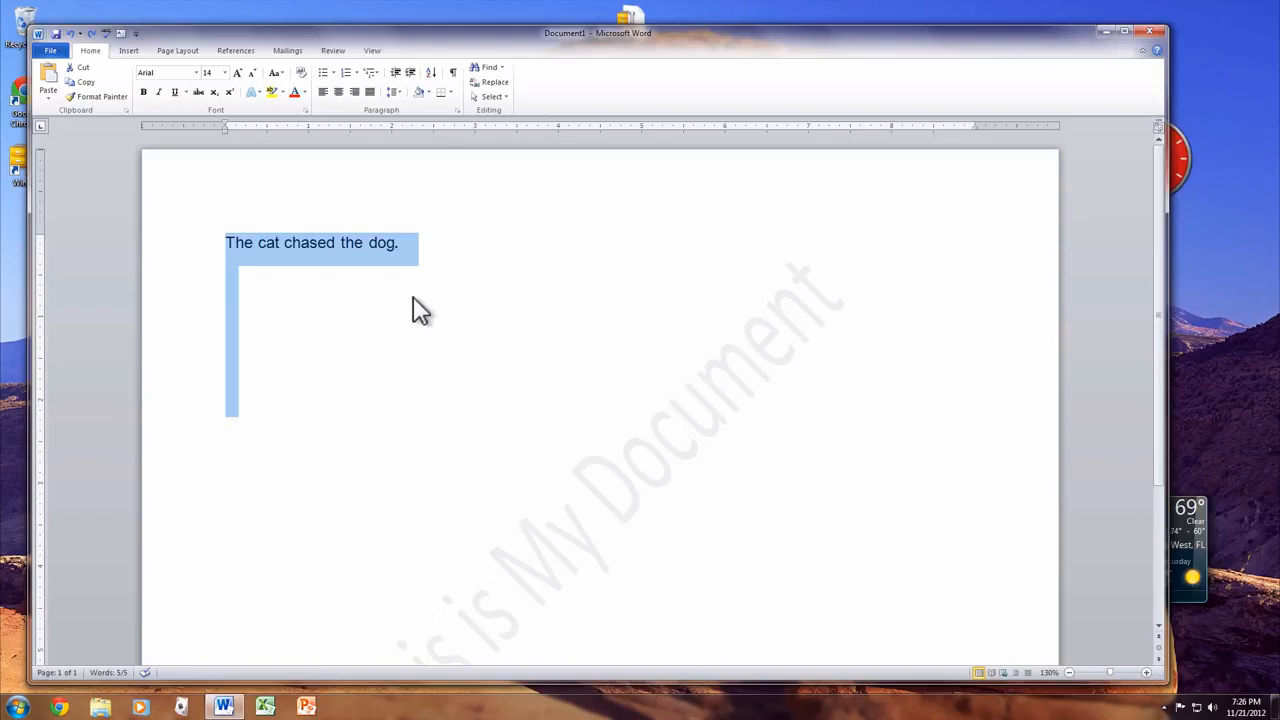
key(Delete)
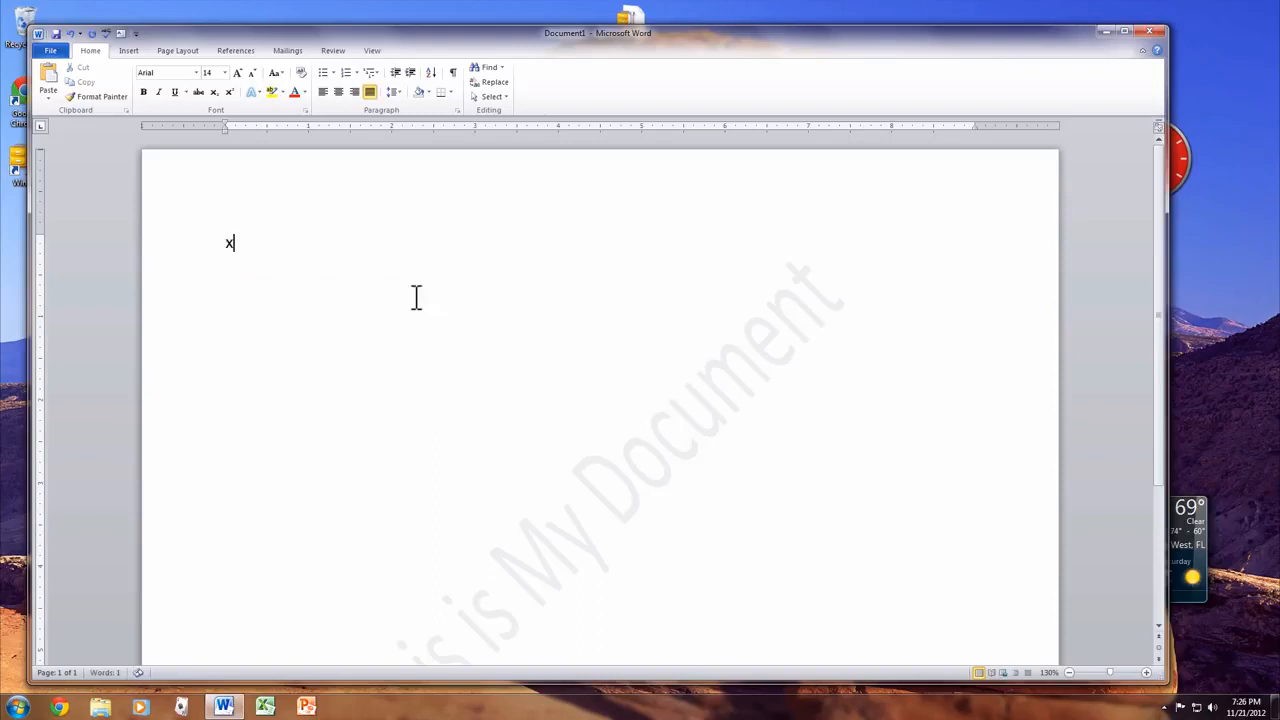
key(ctrl+z)
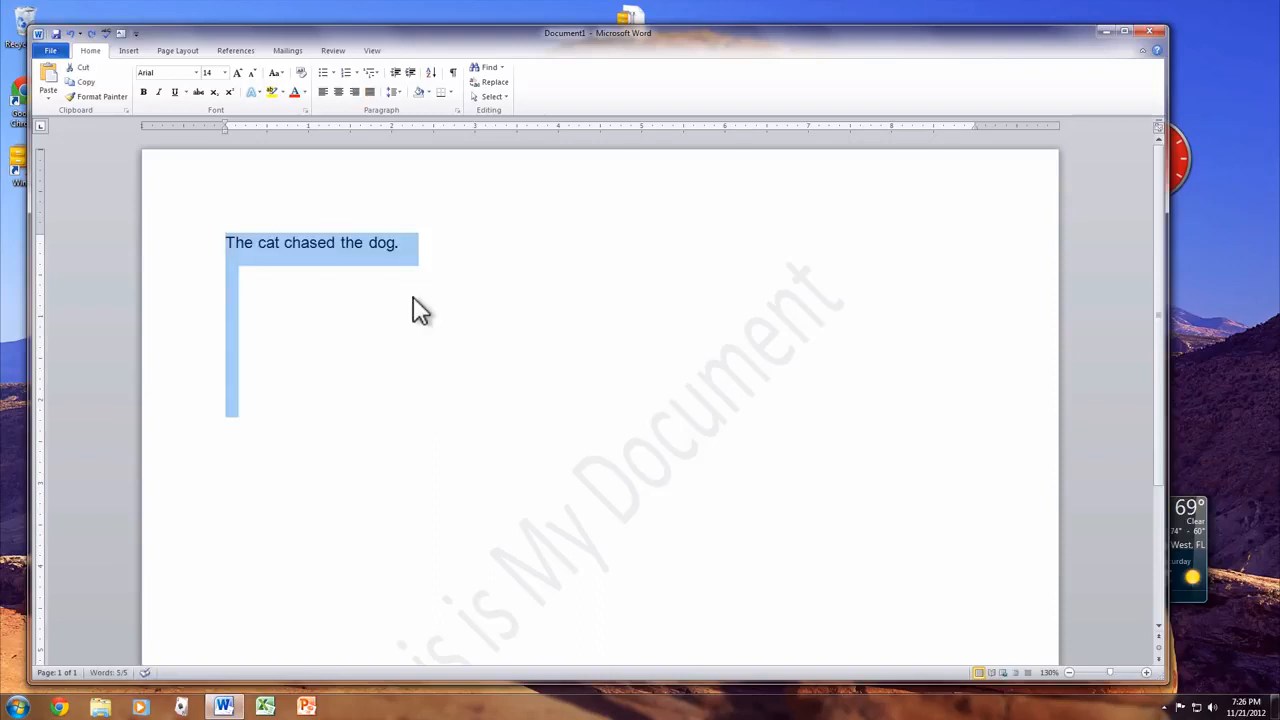
key(Delete)
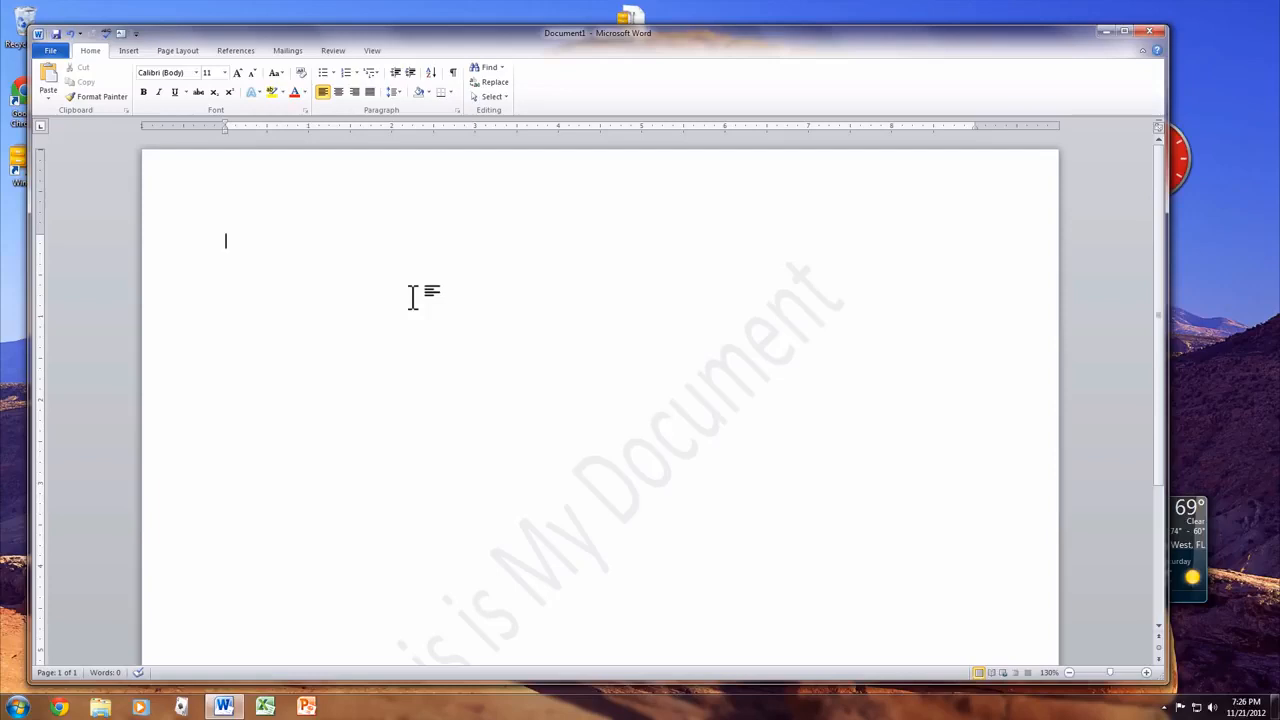
- Reselect the 'The cat chased the dog.' line and move to the empty line below
key(super)
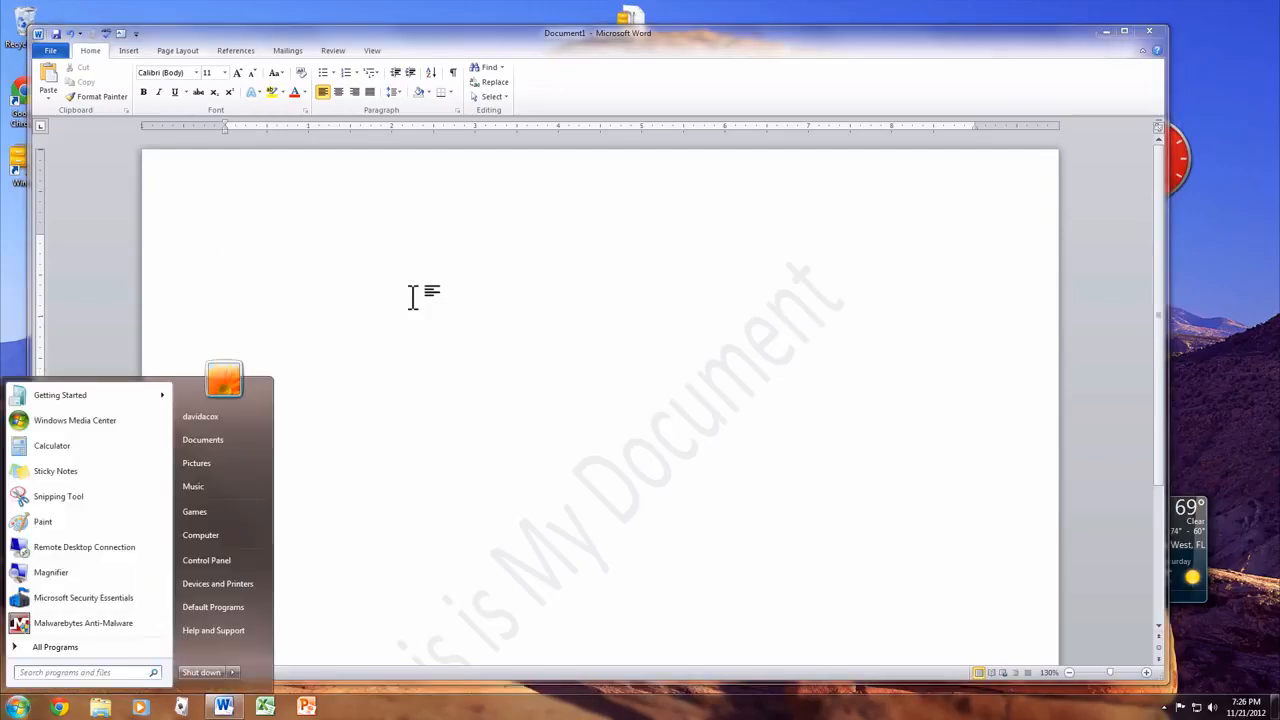
key(Escape)
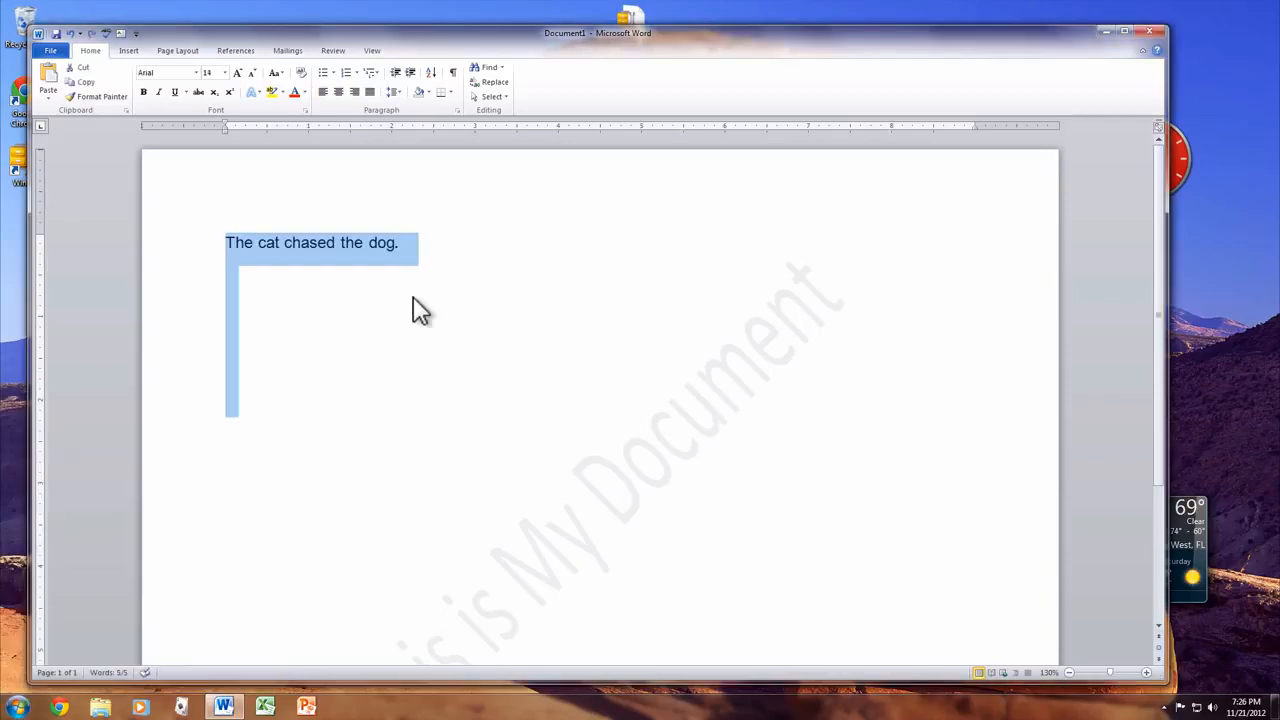
click(418, 310)
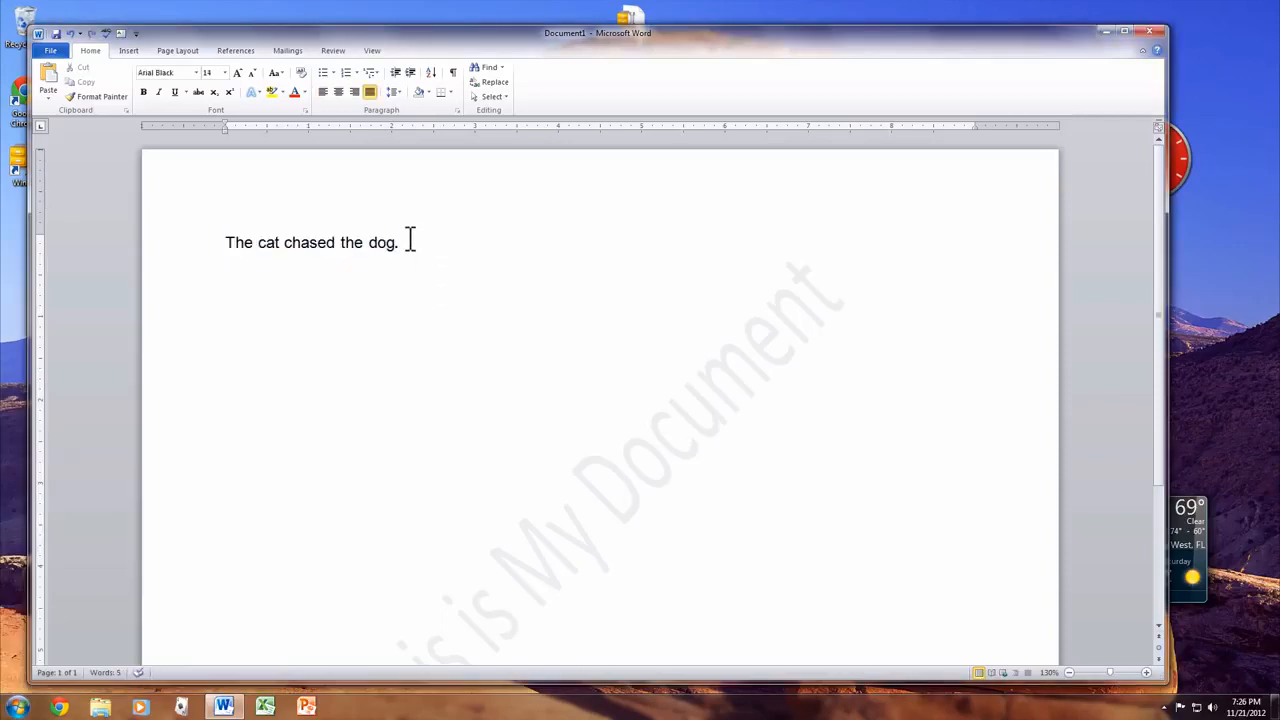
click(400, 242)
drag(400, 242, 223, 221)
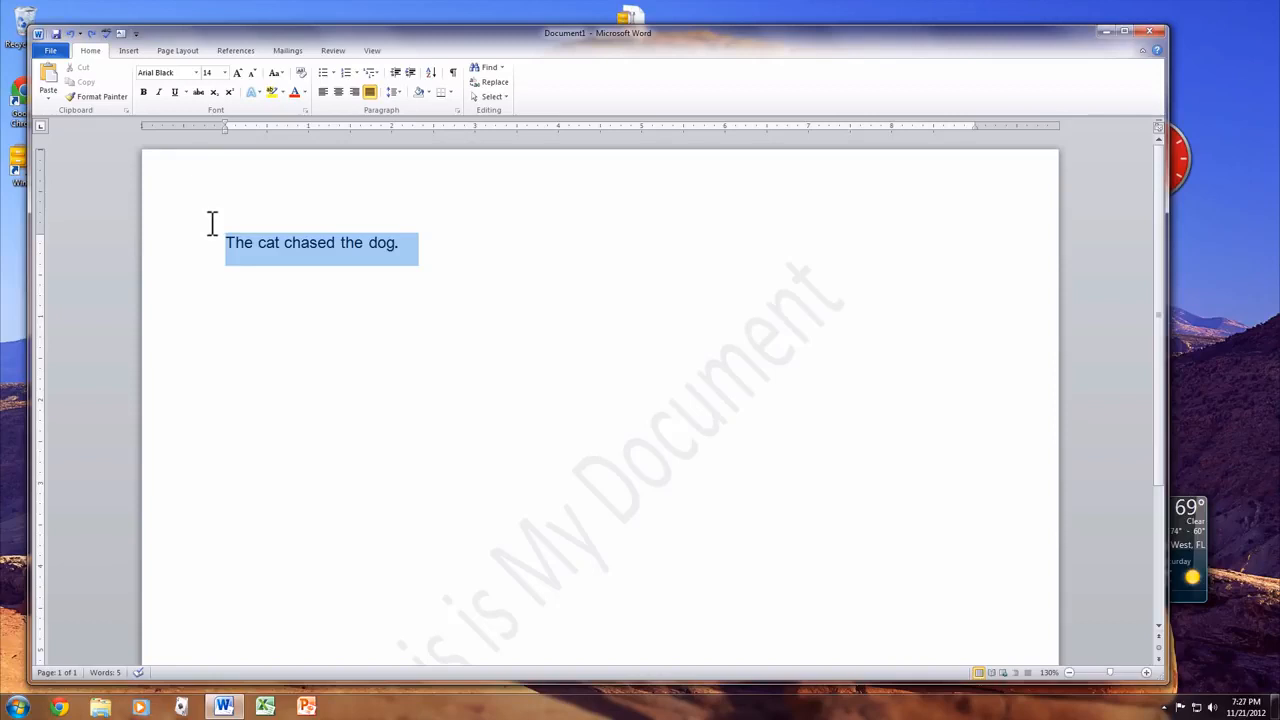
drag(212, 223, 209, 224)
key(ctrl+c)
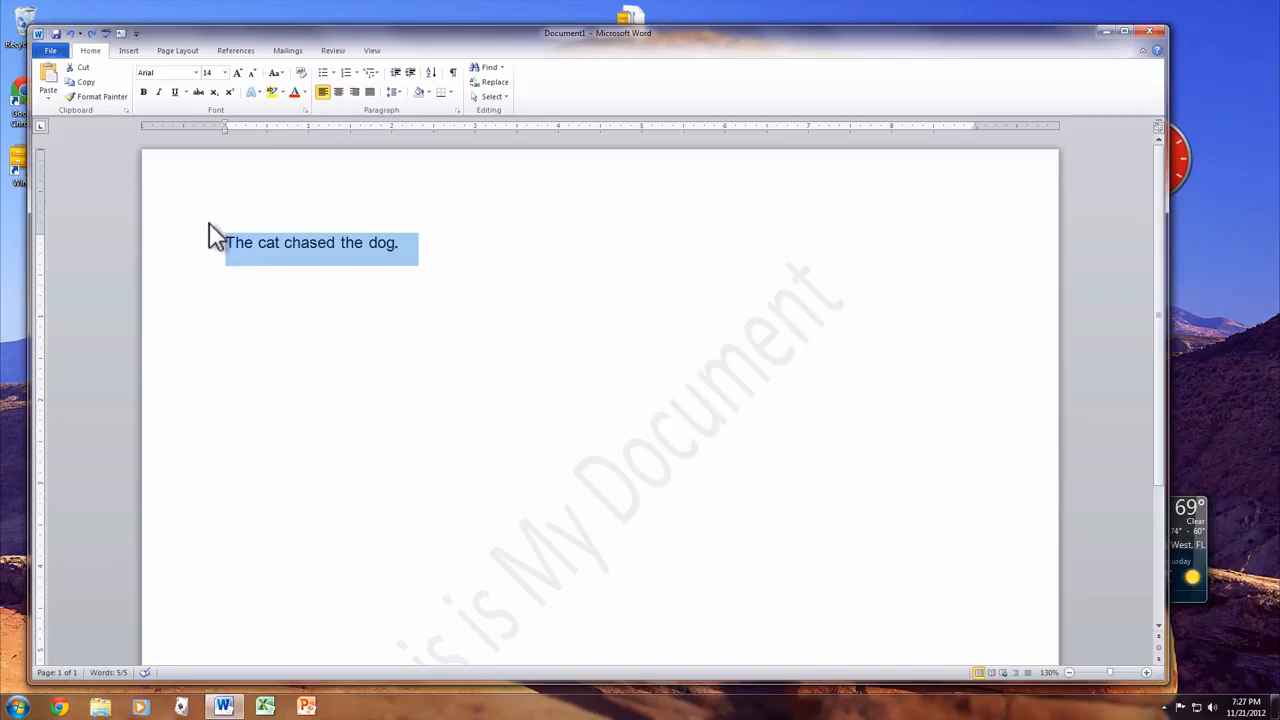
click(325, 304)
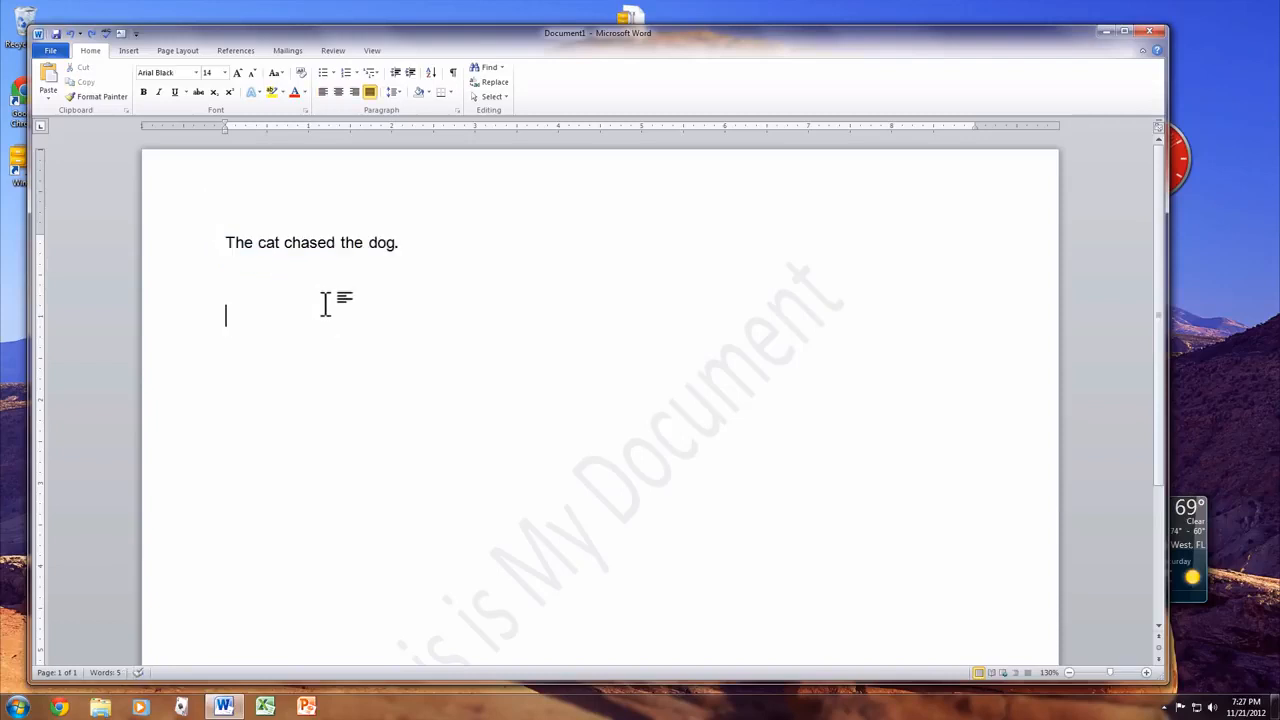
- Paste copies of 'The cat chased the dog.' so eleven identical lines fill the page
double_click(325, 304)
key(BackSpace)
key(ctrl+v)
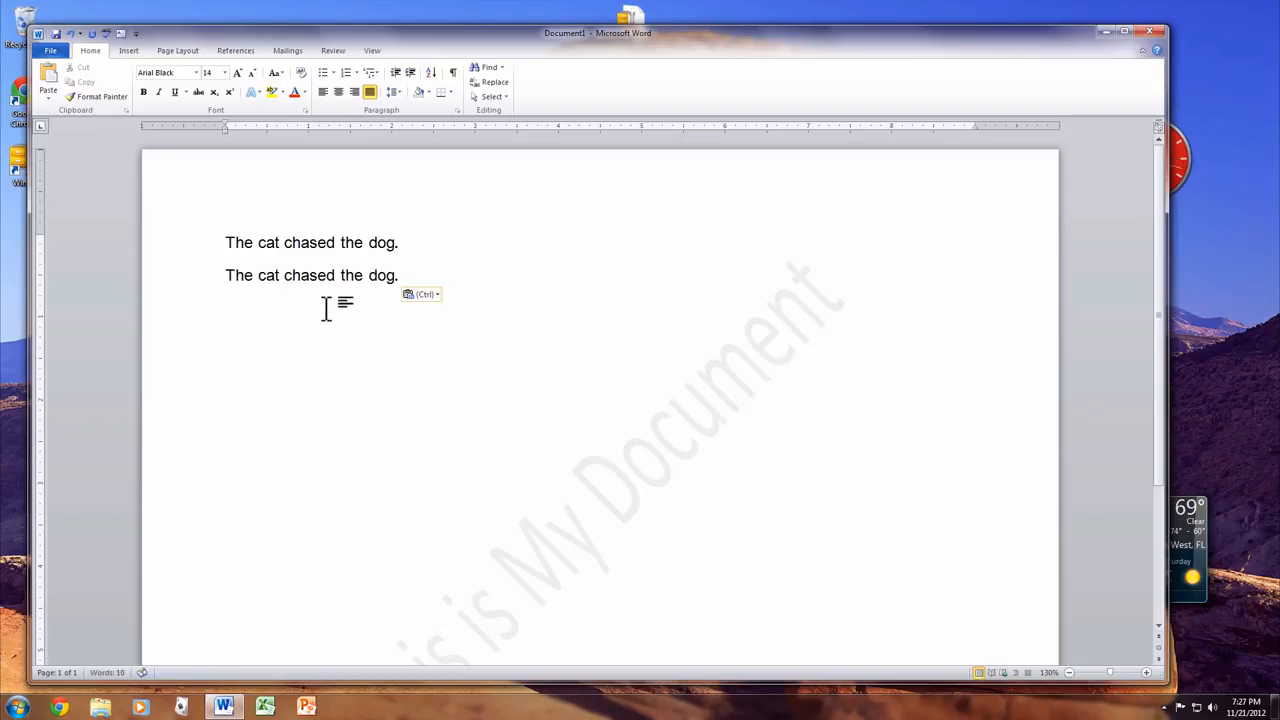
key(ctrl+v)
key(ctrl+v)
key(ctrl+v)
key(ctrl+v)
key(ctrl+v)
key(ctrl+v)
key(ctrl+v)
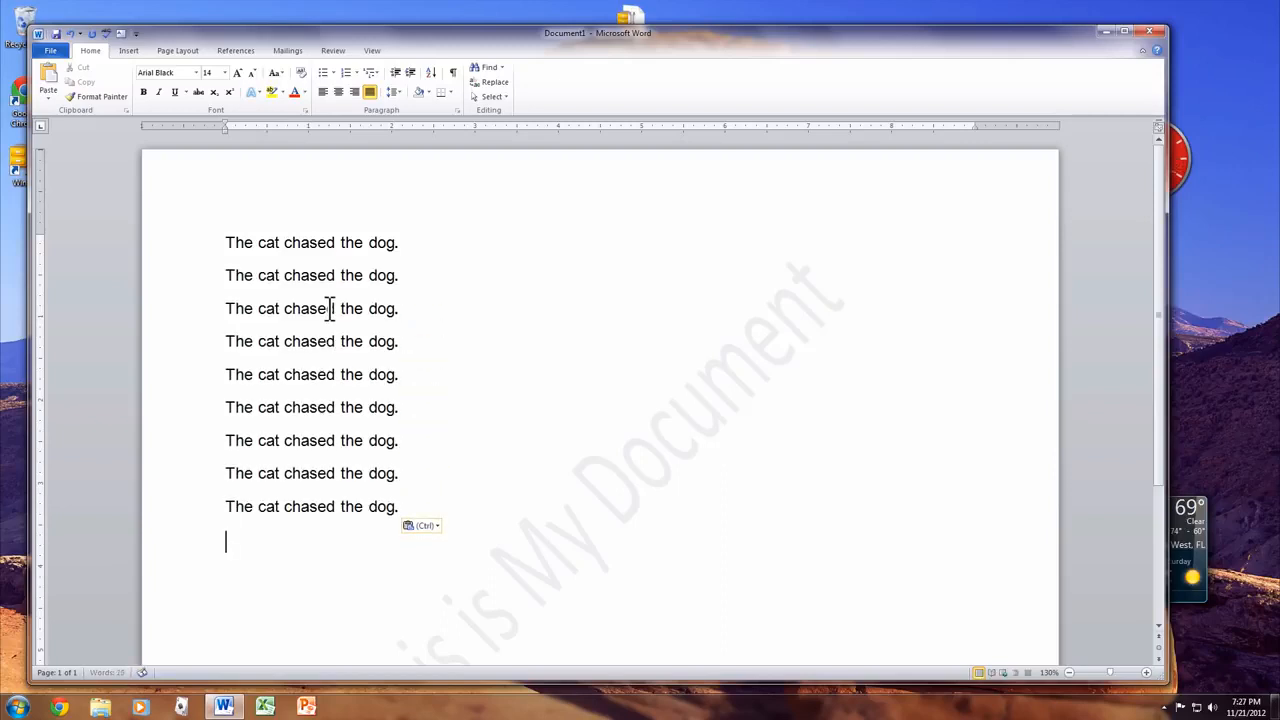
key(ctrl+v)
key(ctrl+v)
- Delete all eleven lines, undo to restore them, then select the fourth line
drag(459, 610, 151, 249)
key(Delete)
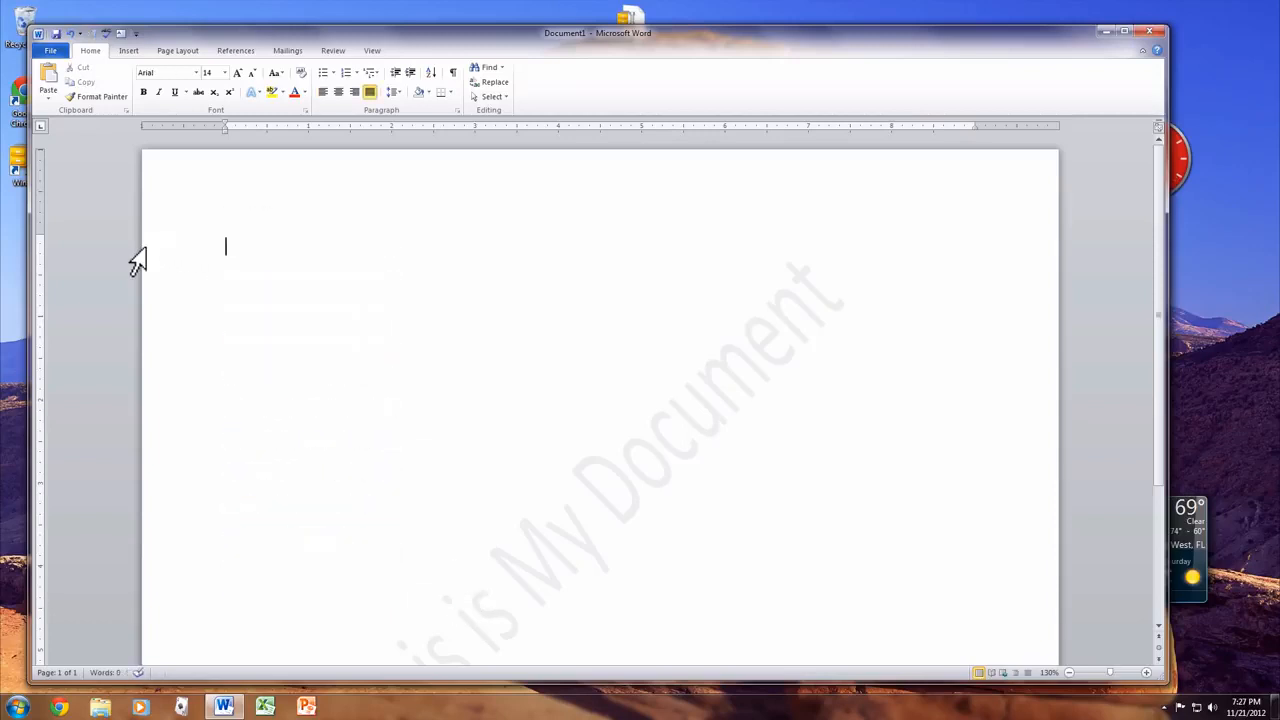
key(ctrl+z)
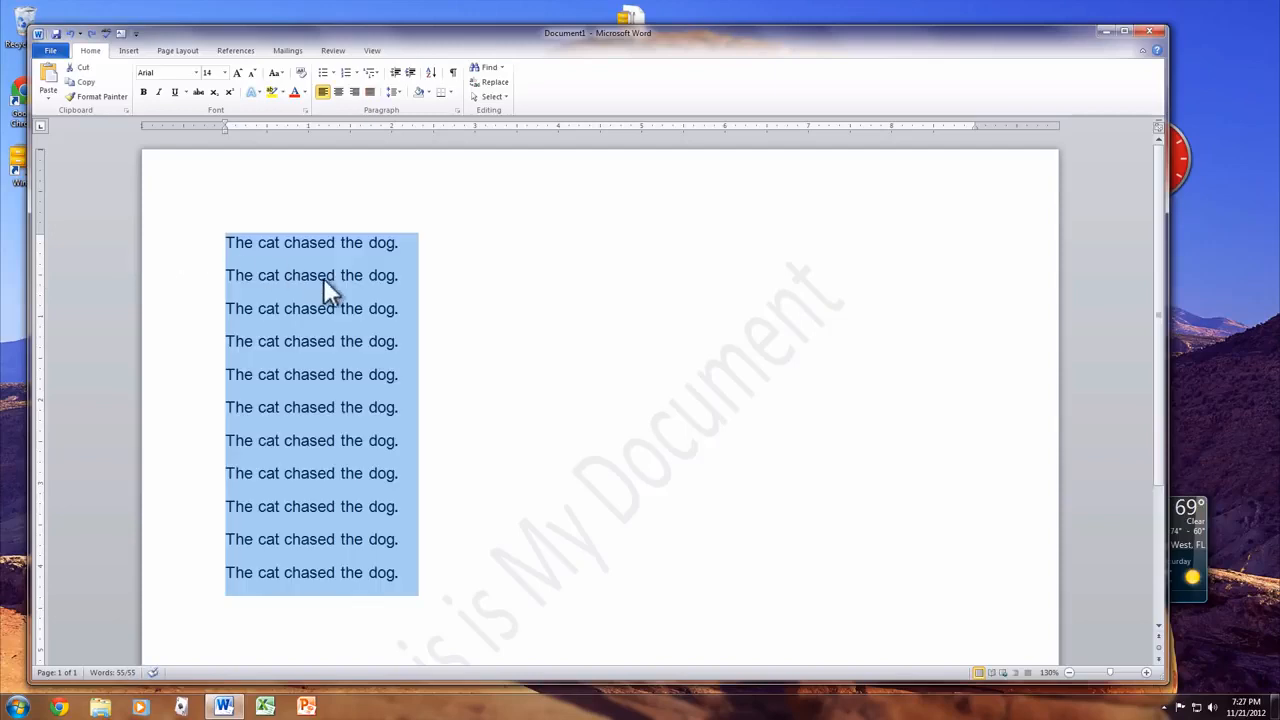
click(434, 340)
drag(440, 341, 170, 362)
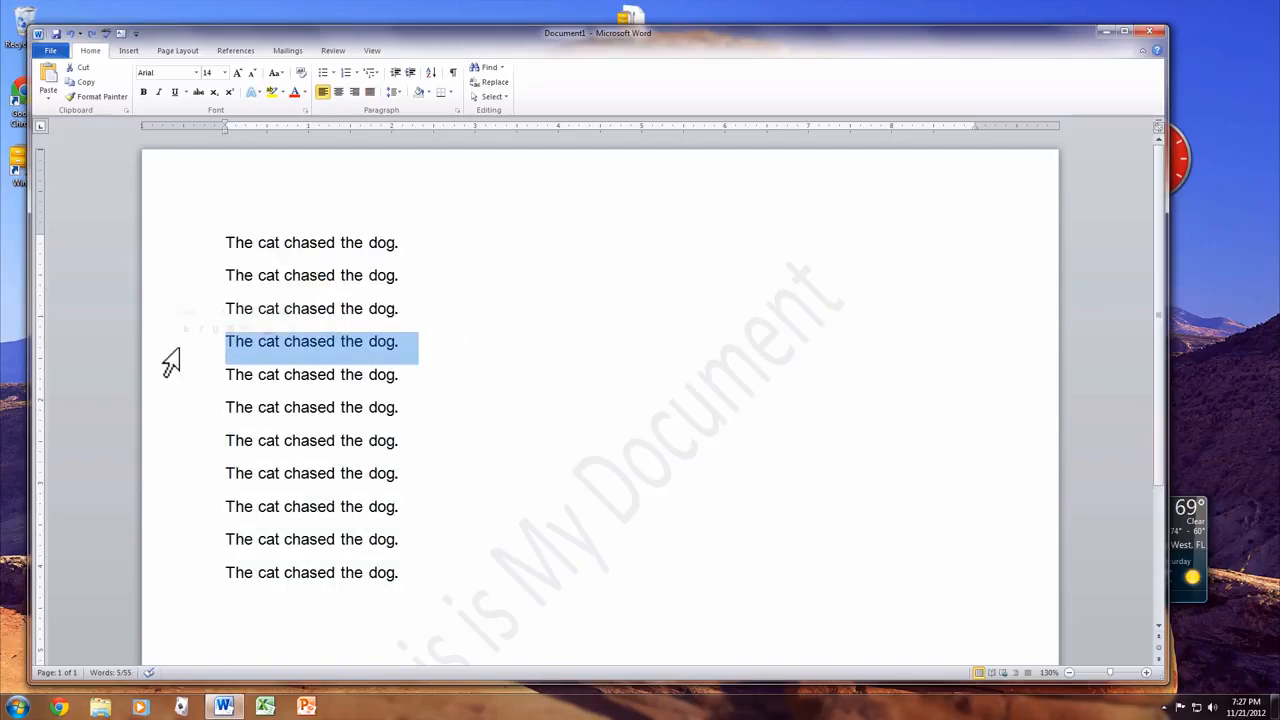
- Make the fourth line bold, then select all the text in the document
key(ctrl+b)
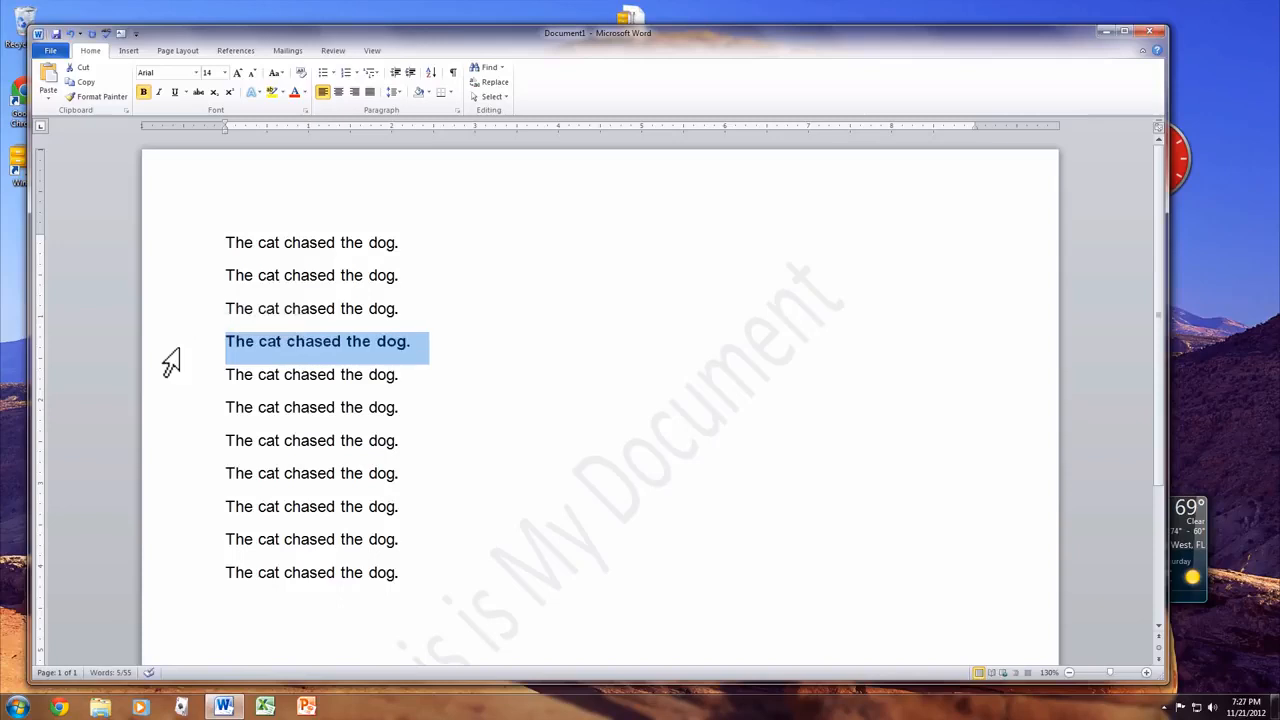
click(474, 312)
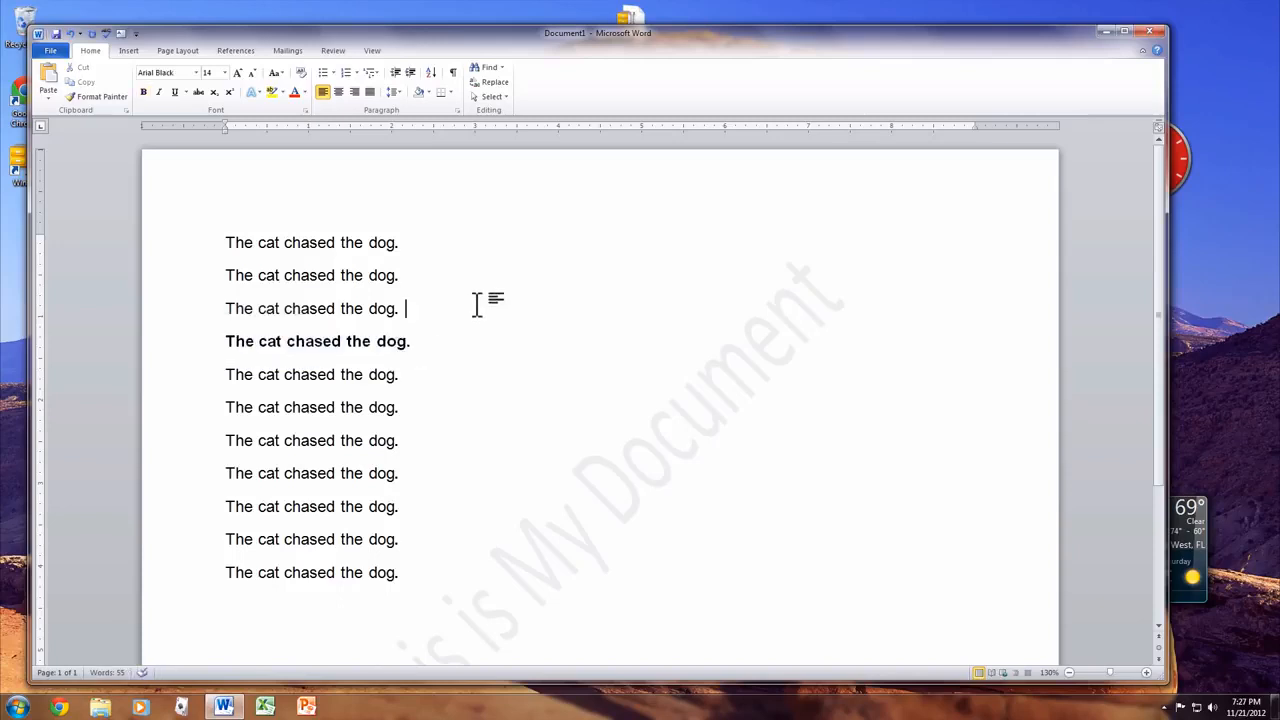
click(477, 301)
key(ctrl+a)
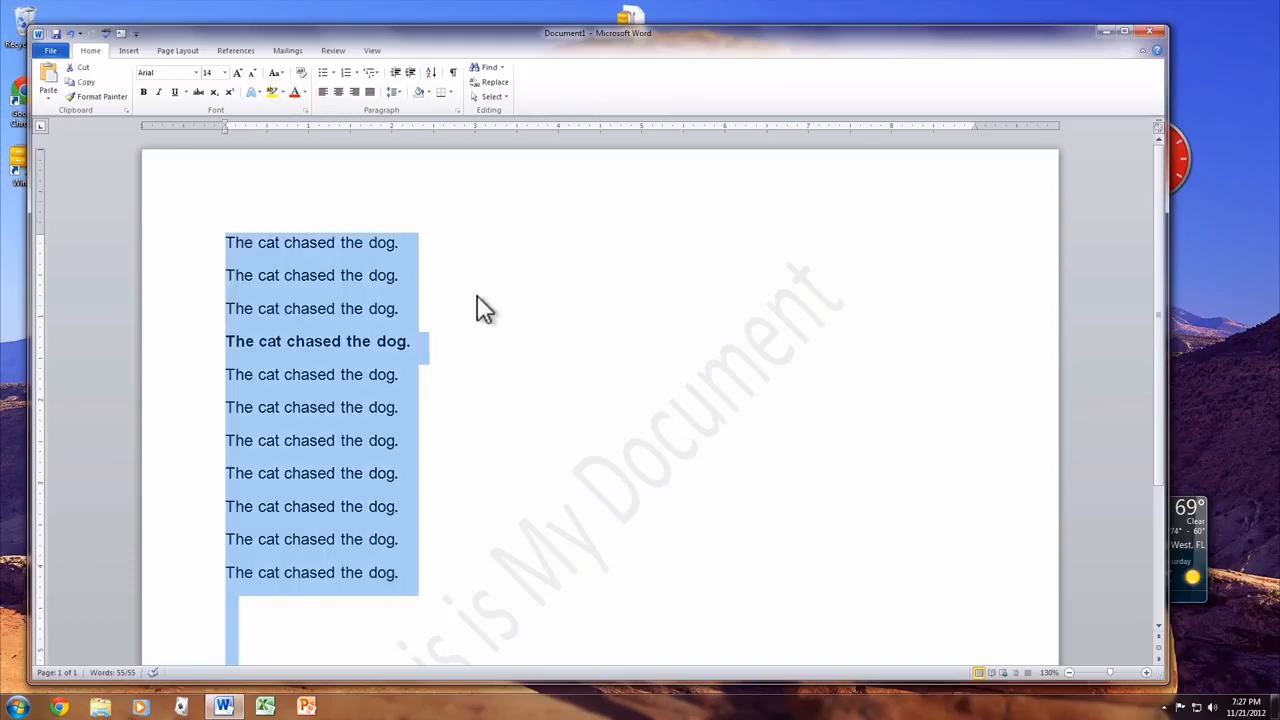
- Set all eleven lines in the Bauhaus 93 font and bring up the Save As dialog
click(195, 73)
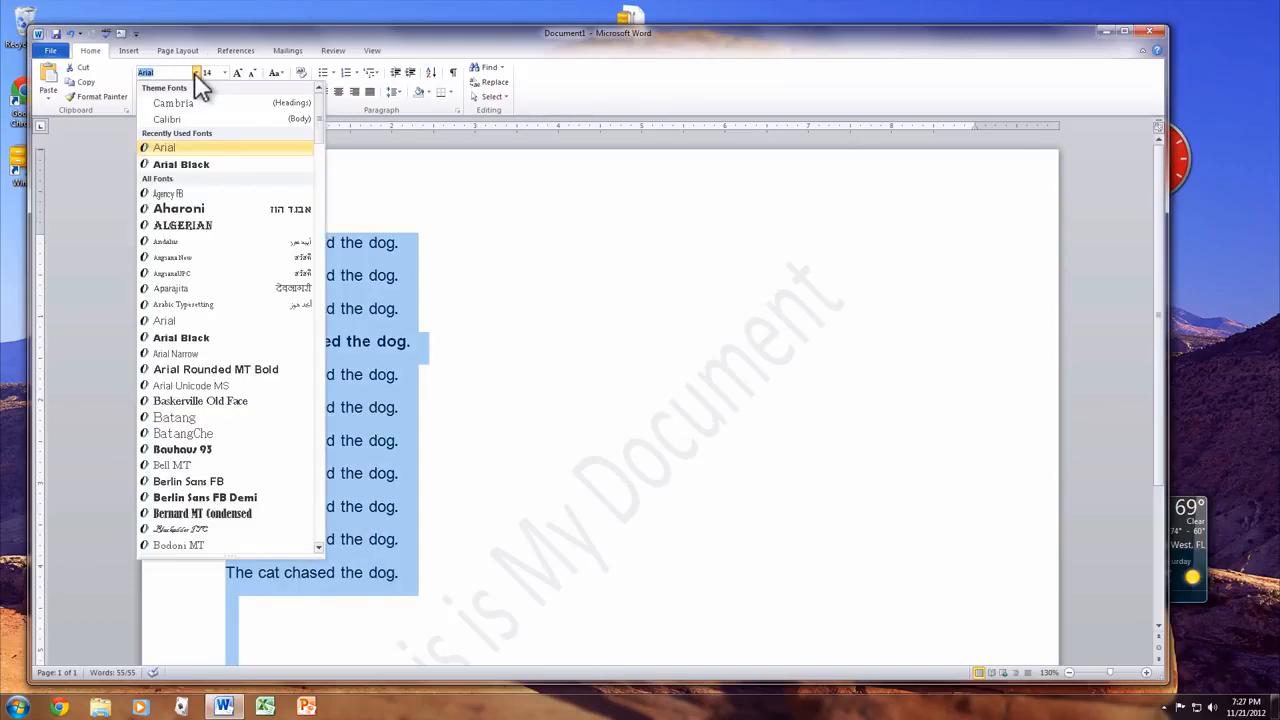
click(199, 447)
click(498, 448)
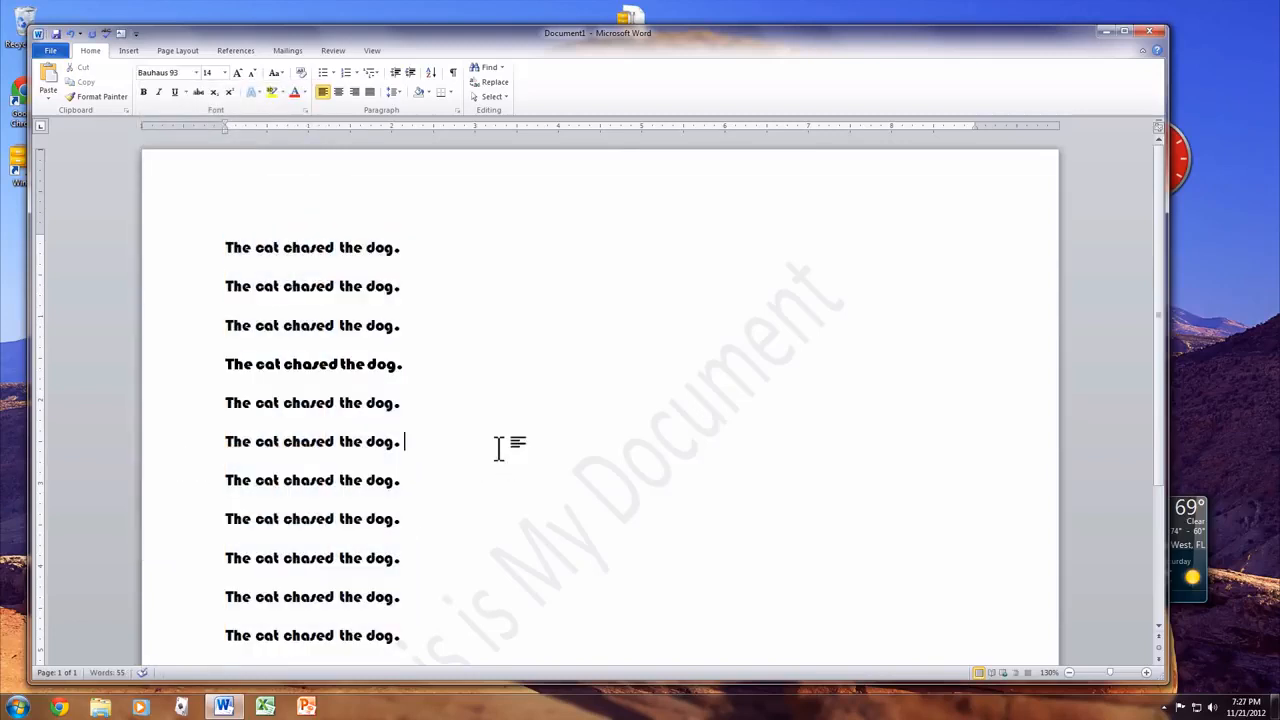
scroll(500, 448, down, 3)
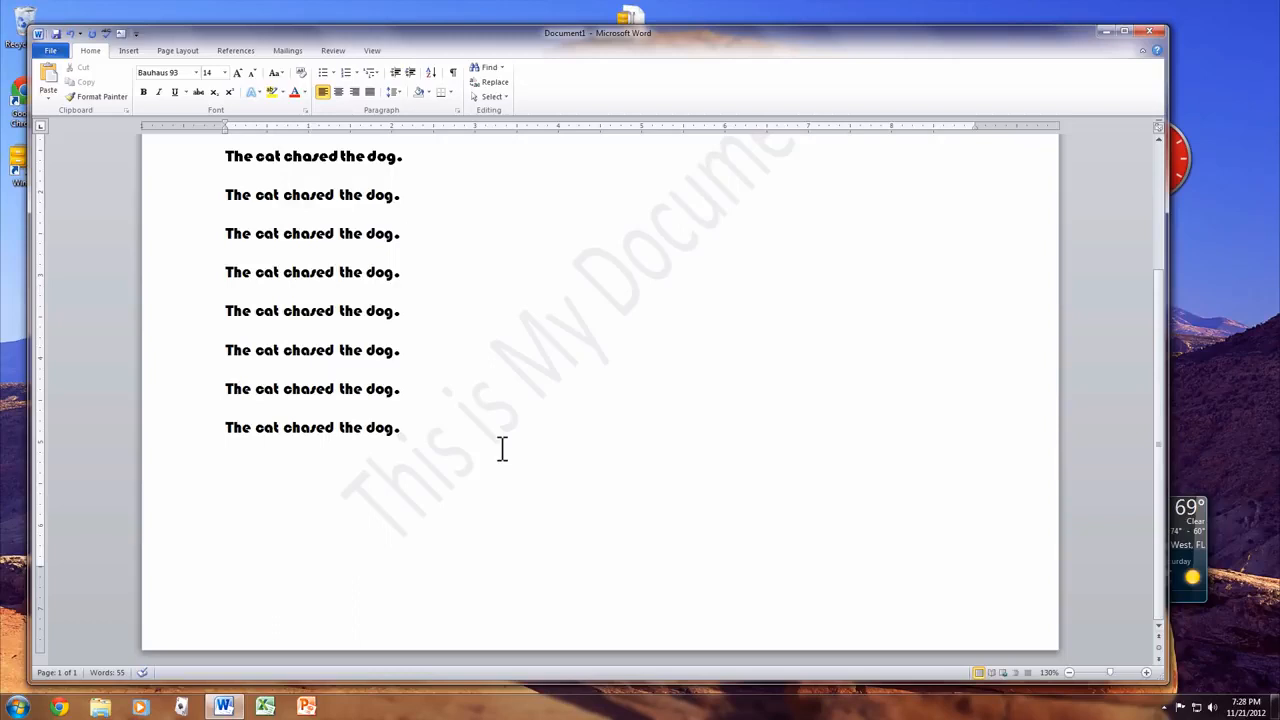
scroll(500, 448, up, 3)
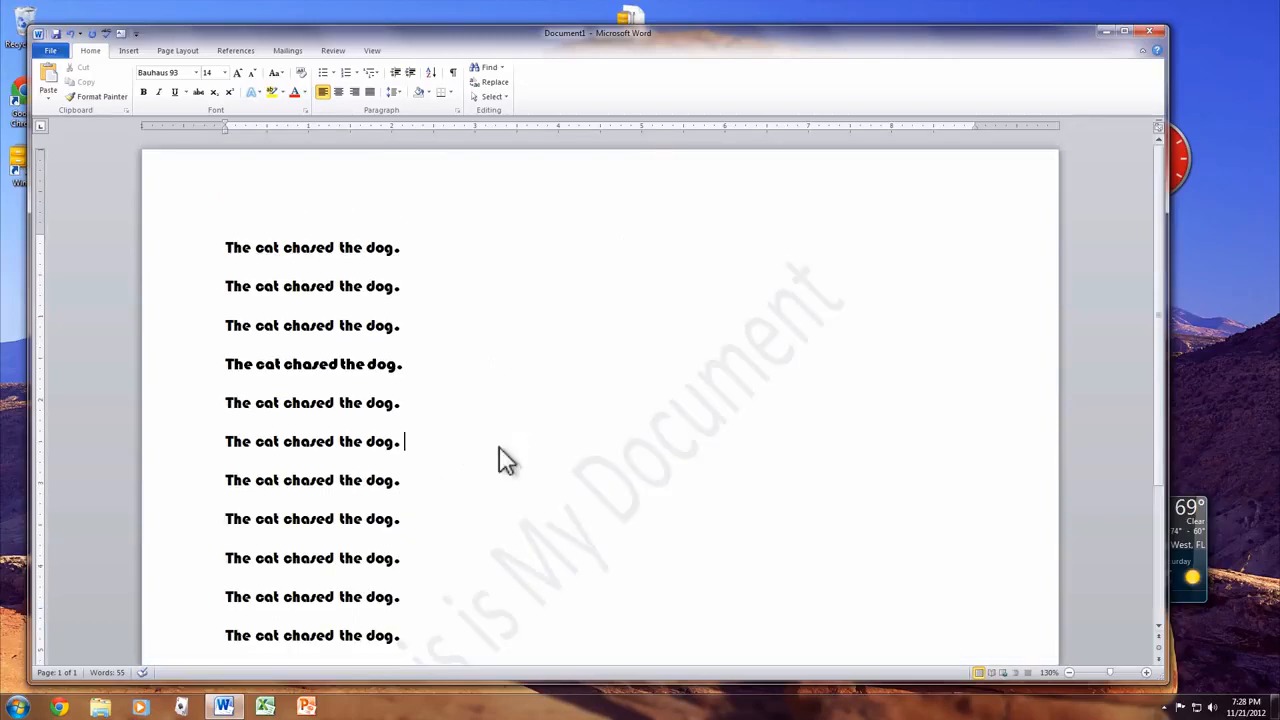
key(ctrl+s)
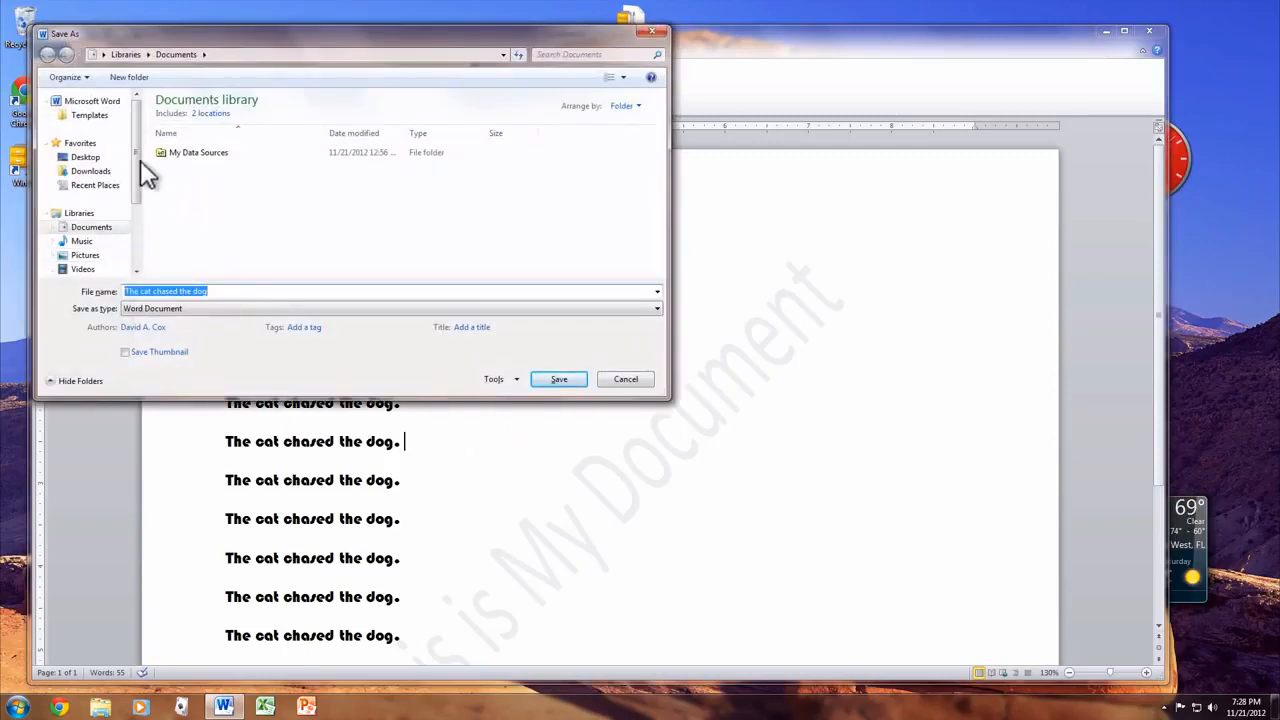
- Cancel the Save As dialog, leaving Document1 unsaved
click(612, 380)
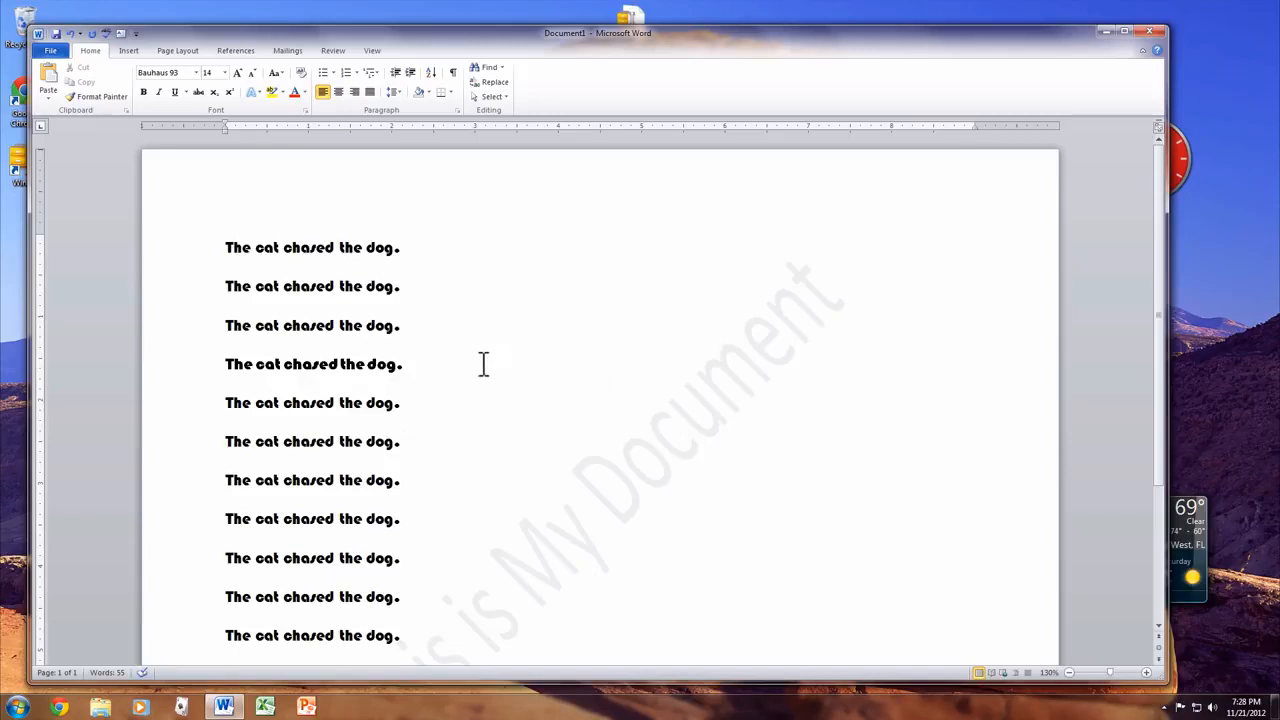
drag(483, 363, 123, 363)
key(ctrl+i)
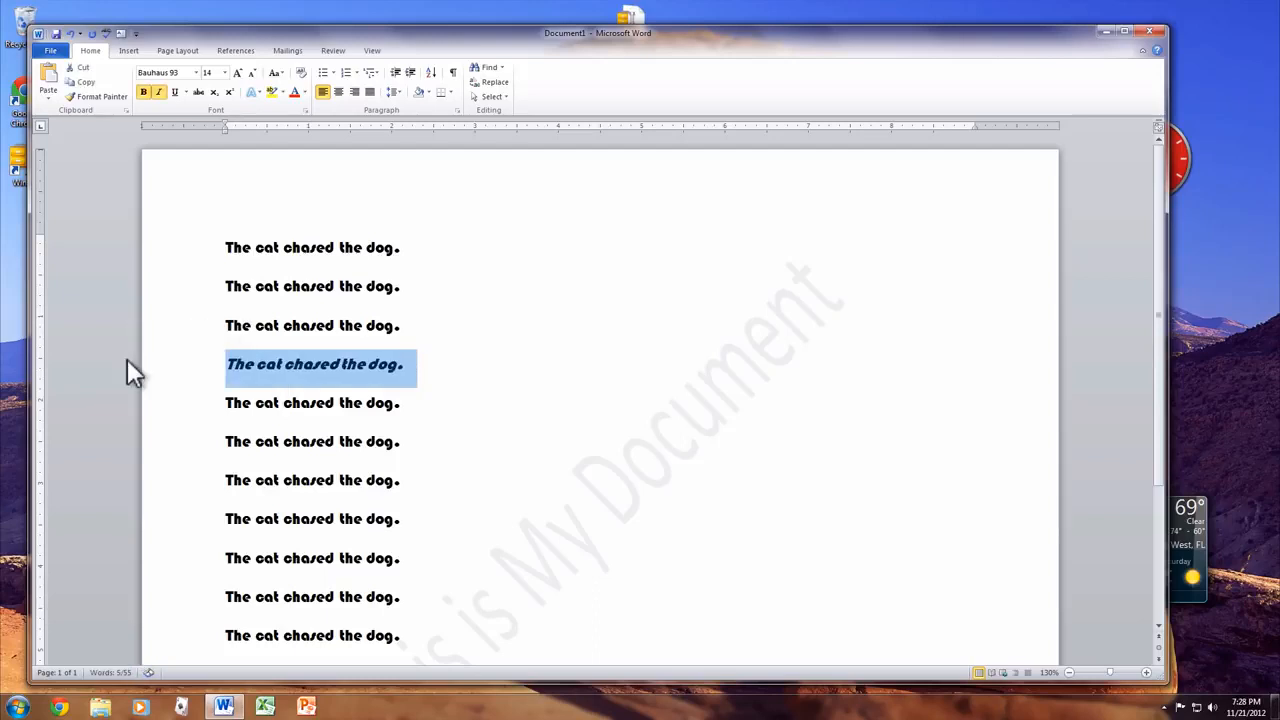
key(ctrl+i)
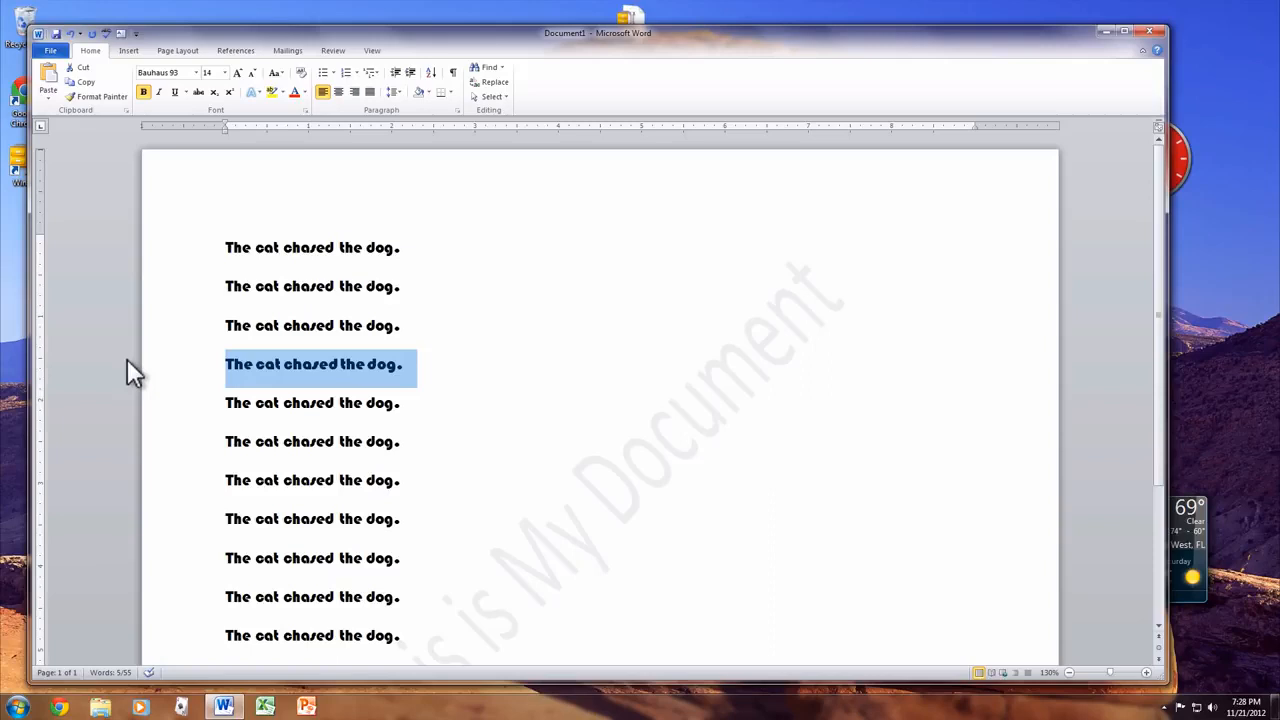
click(323, 398)
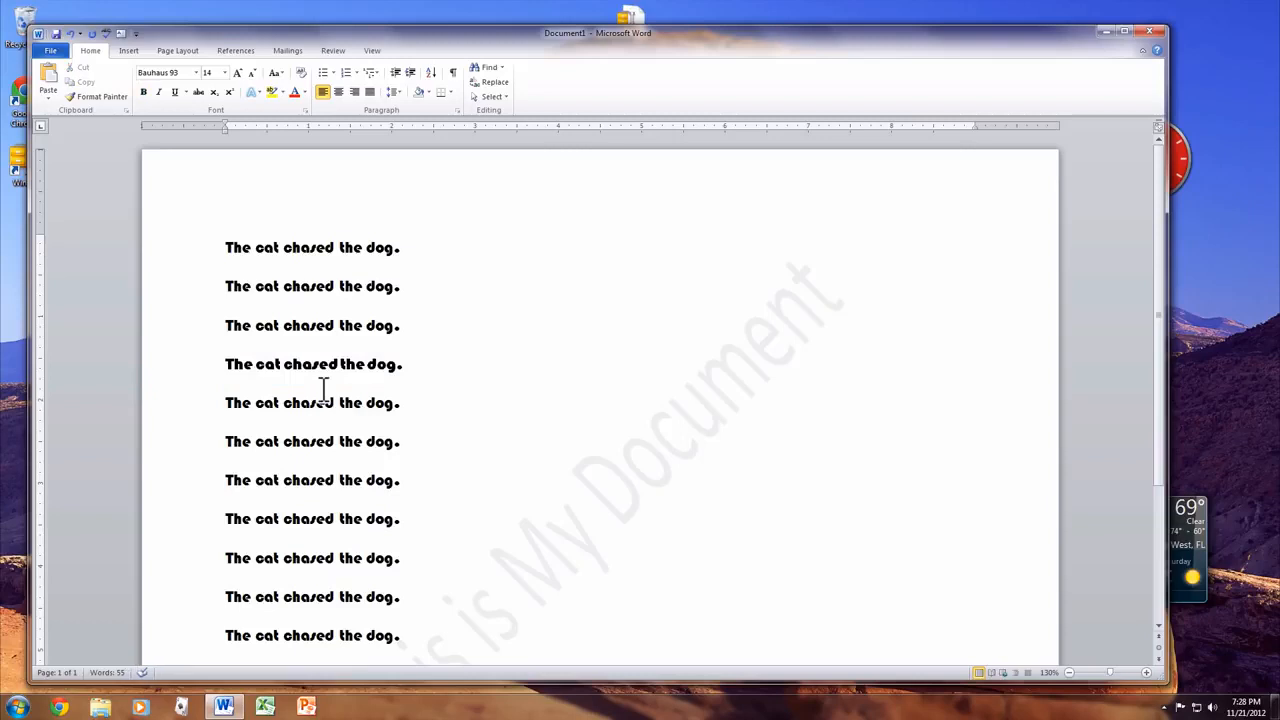
- Open the File backstage and show the Available Templates for a new document
mouse_move(348, 370)
click(55, 58)
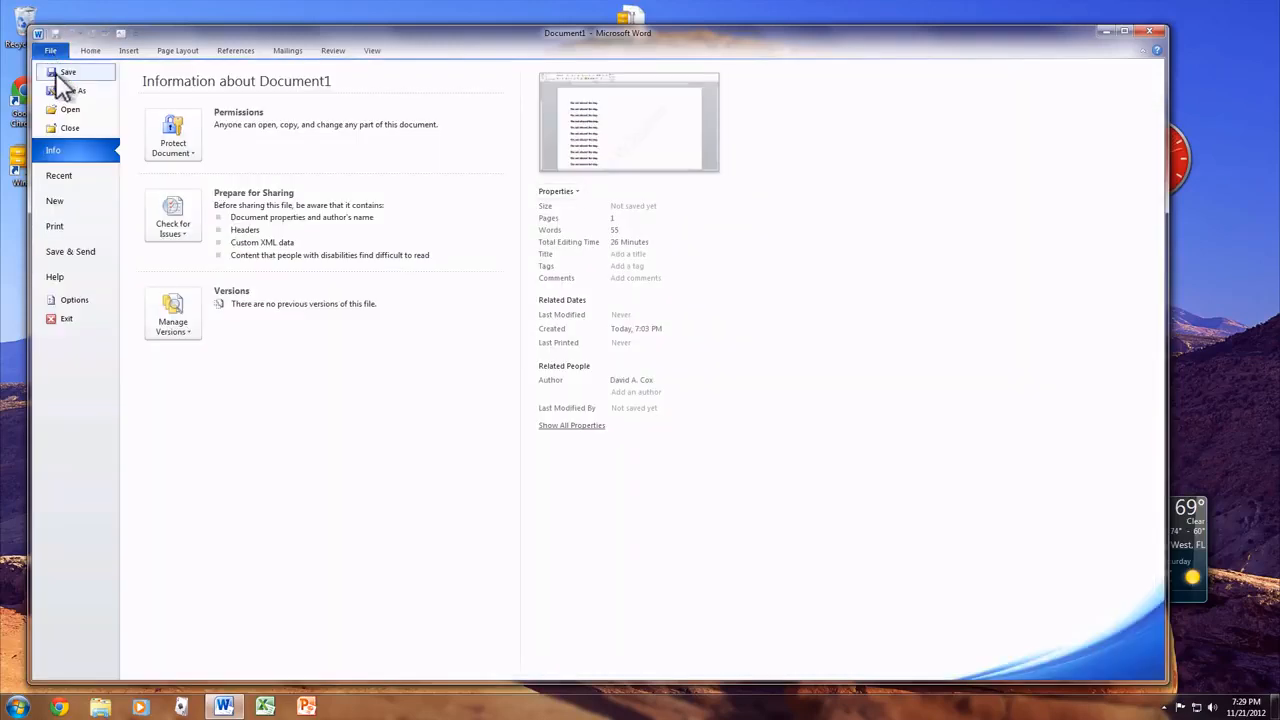
click(72, 207)
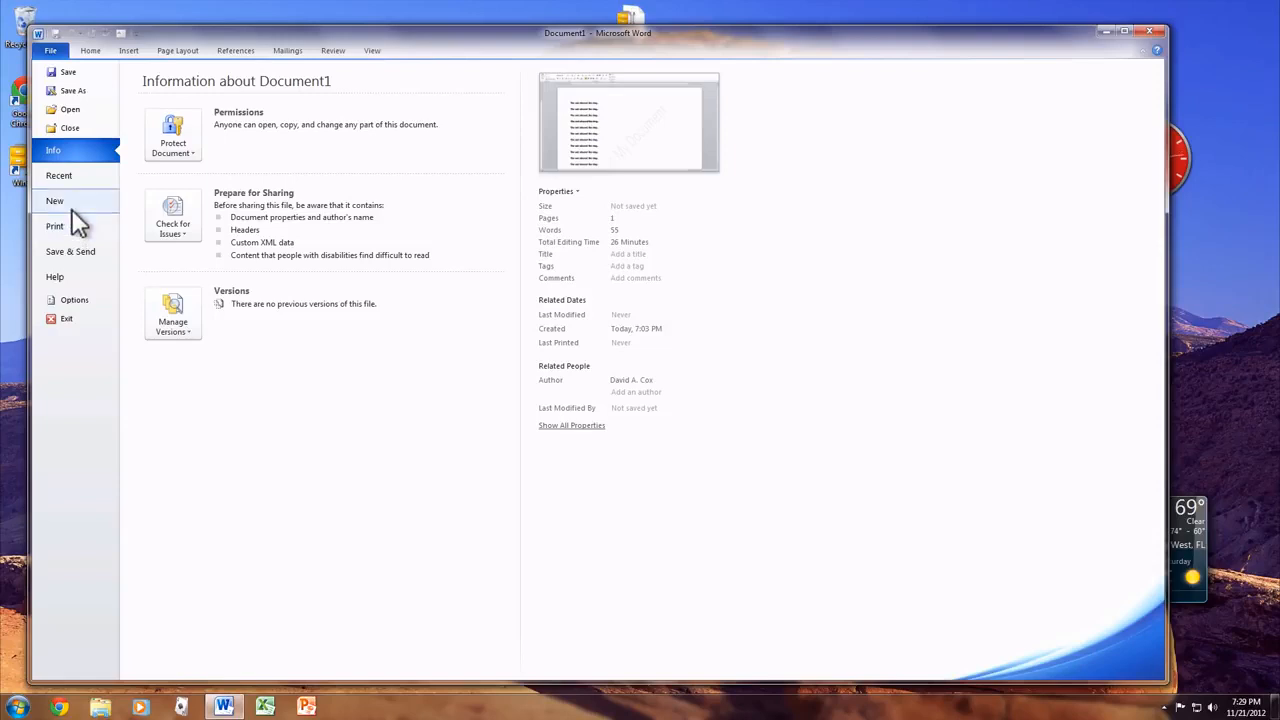
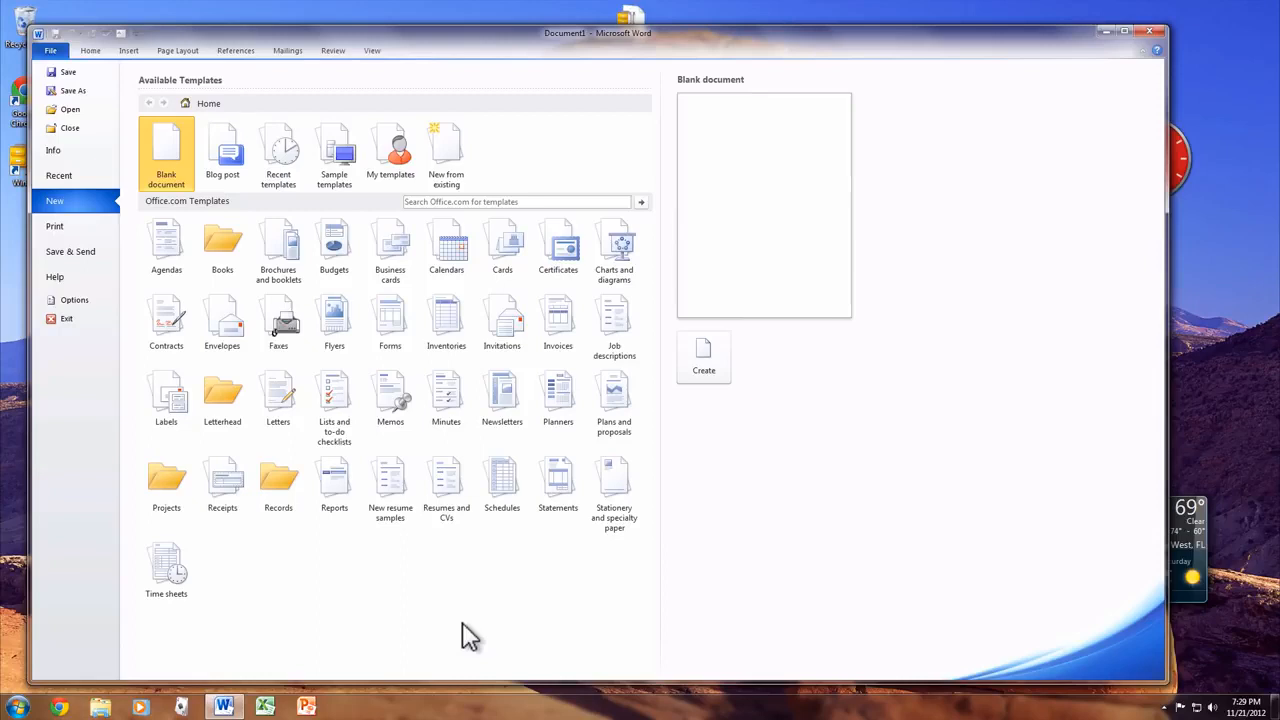
- Browse the Basic, Situation-specific and Job-specific resume templates and preview Sales manager resume (Elegant design)
click(447, 483)
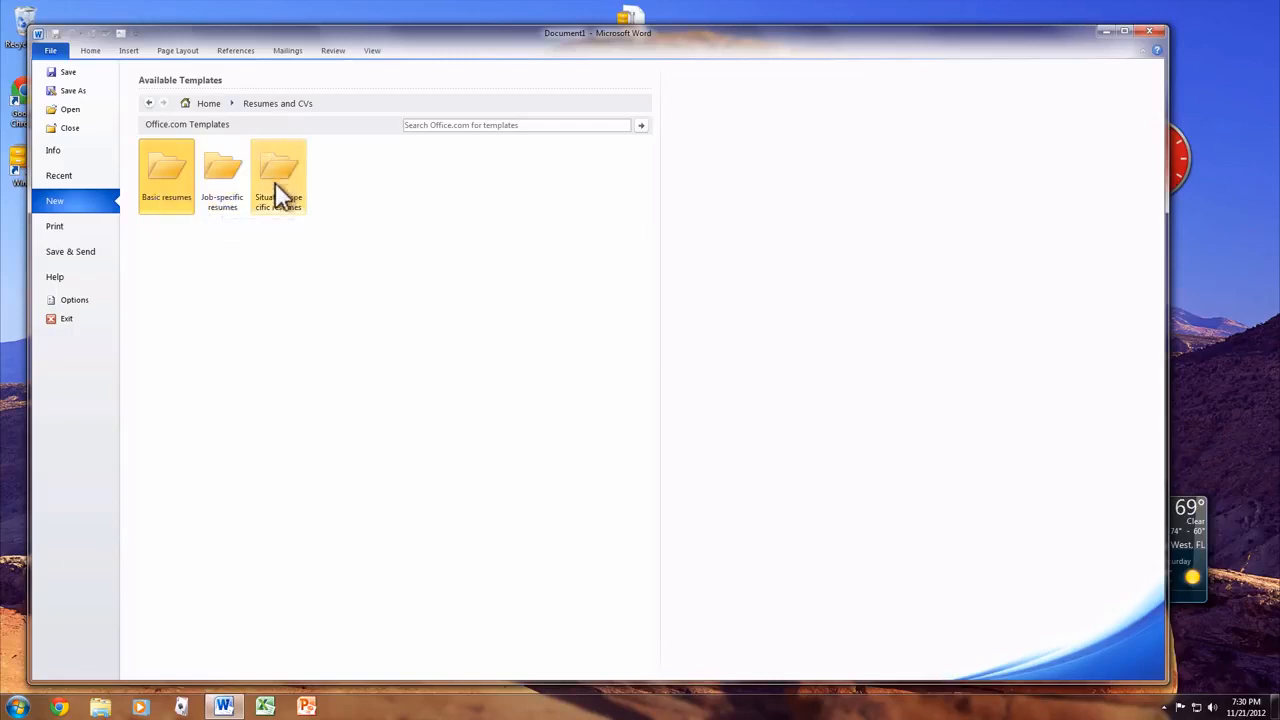
click(177, 164)
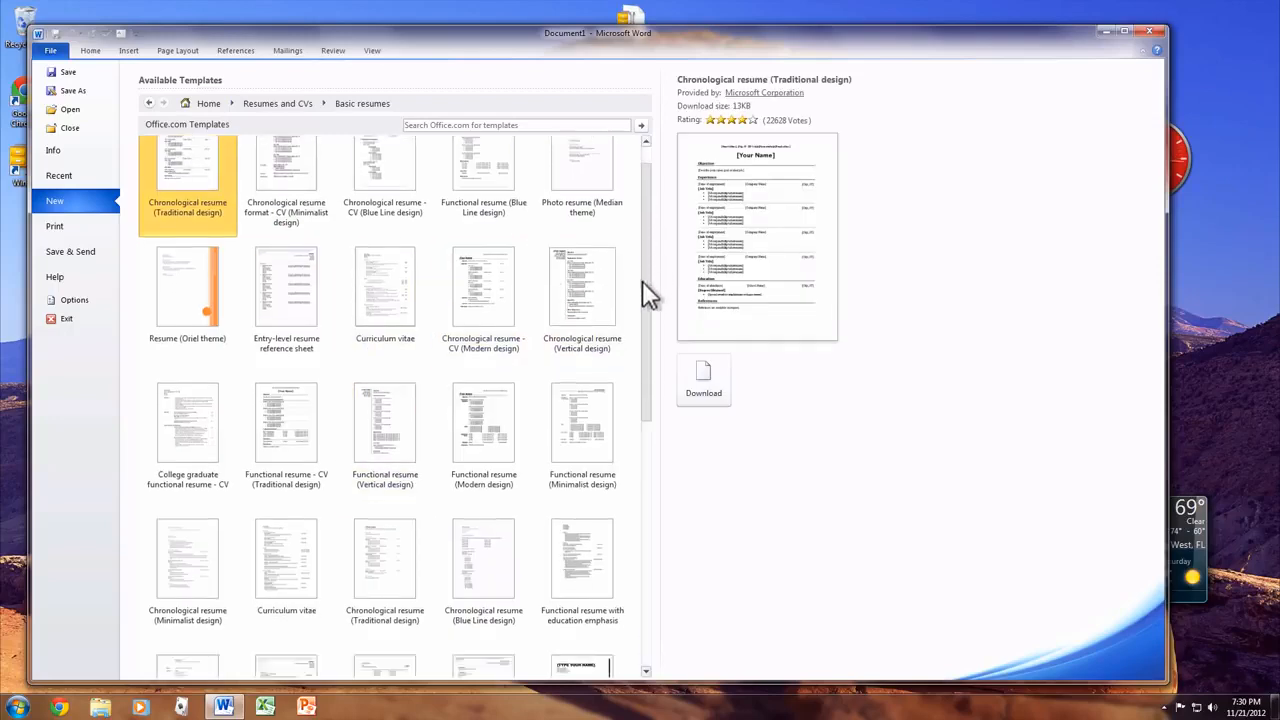
drag(640, 286, 630, 435)
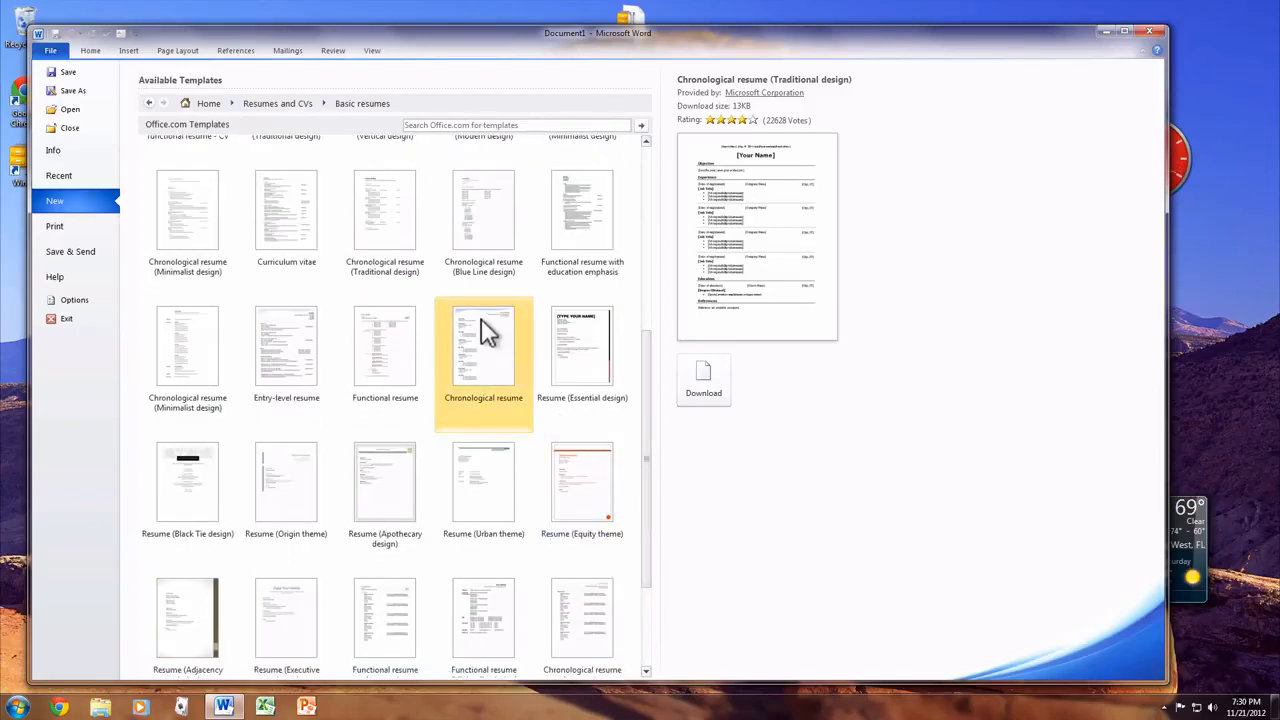
click(148, 103)
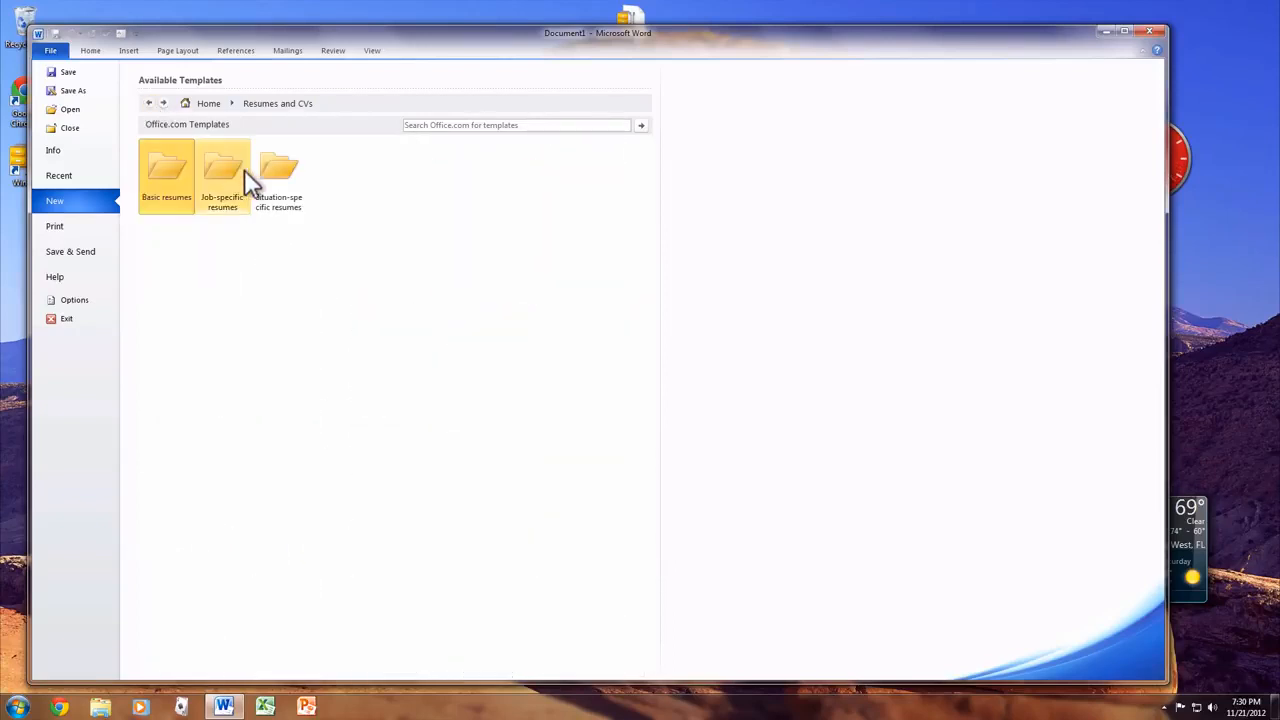
click(287, 169)
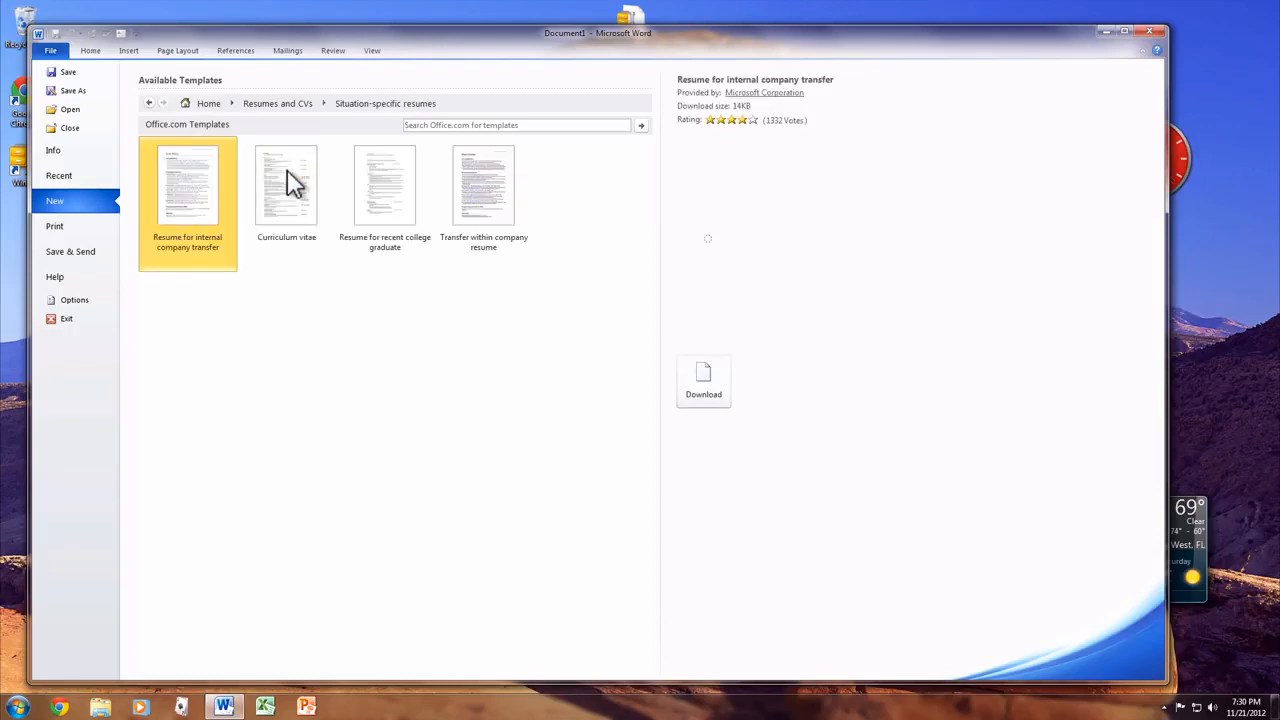
click(149, 103)
click(234, 150)
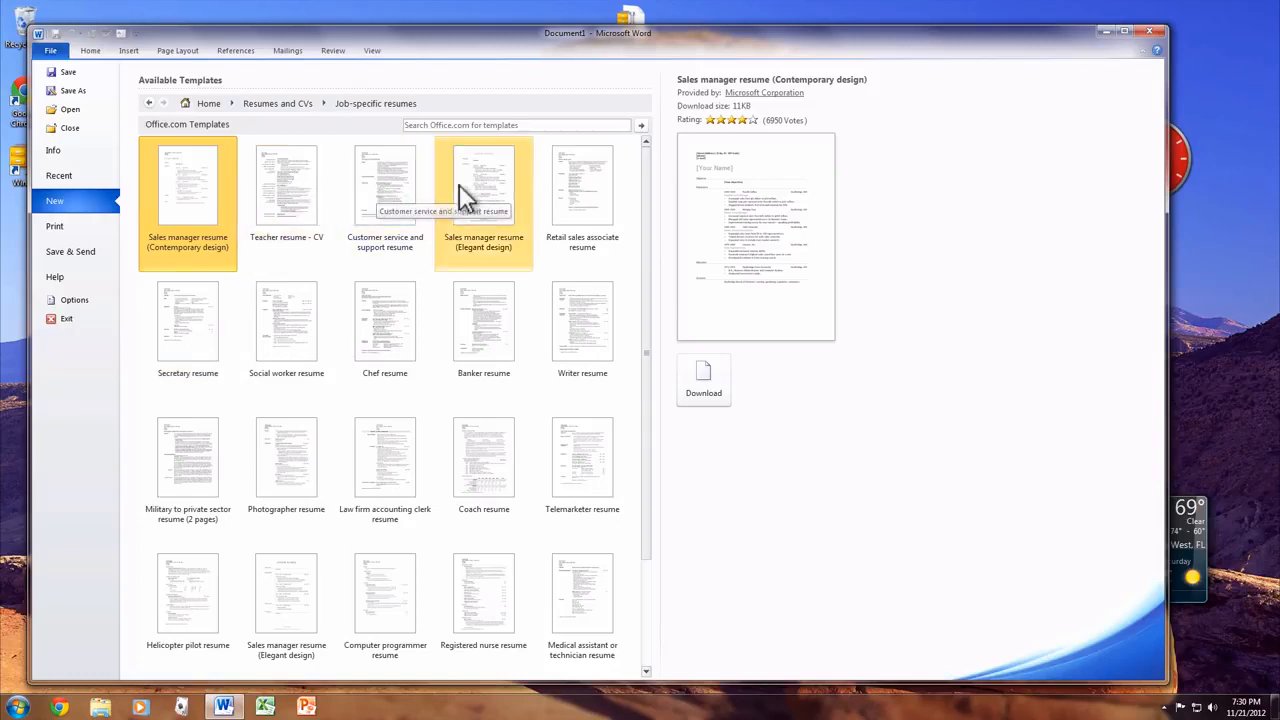
click(488, 183)
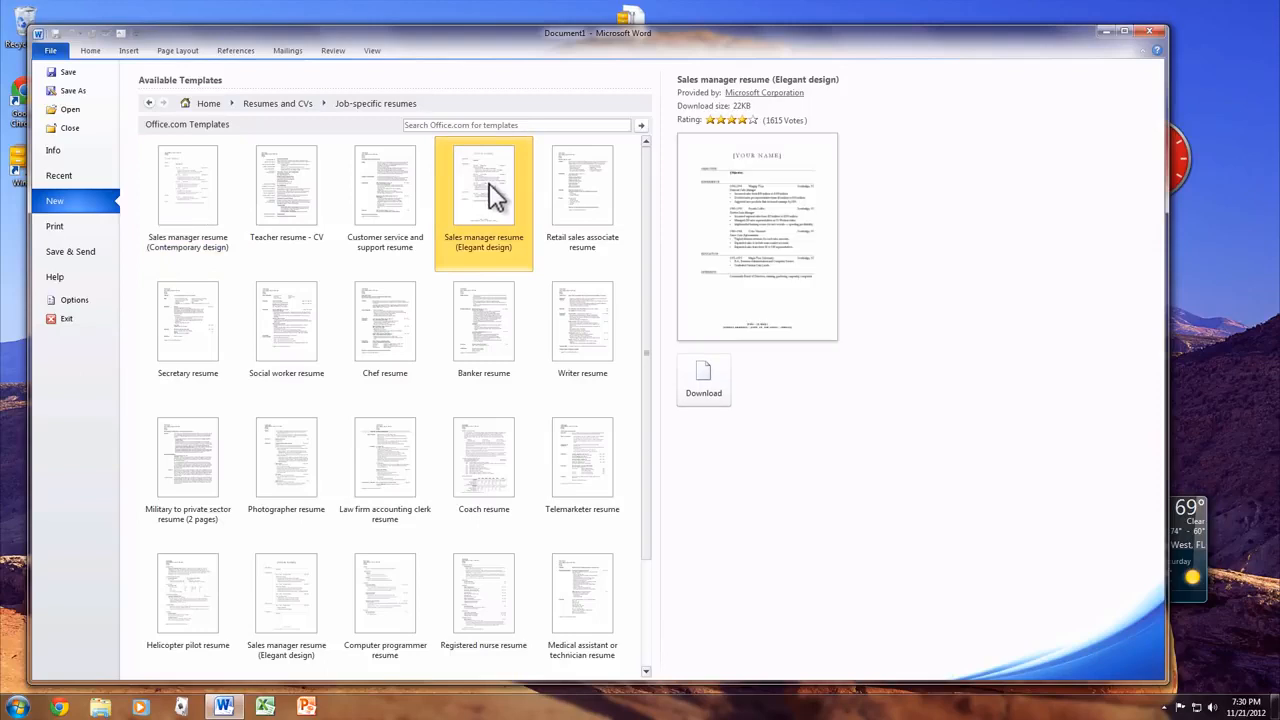
- Create a resume from the Elegant sales manager template and enter the full name over [YOUR NAME]
double_click(490, 195)
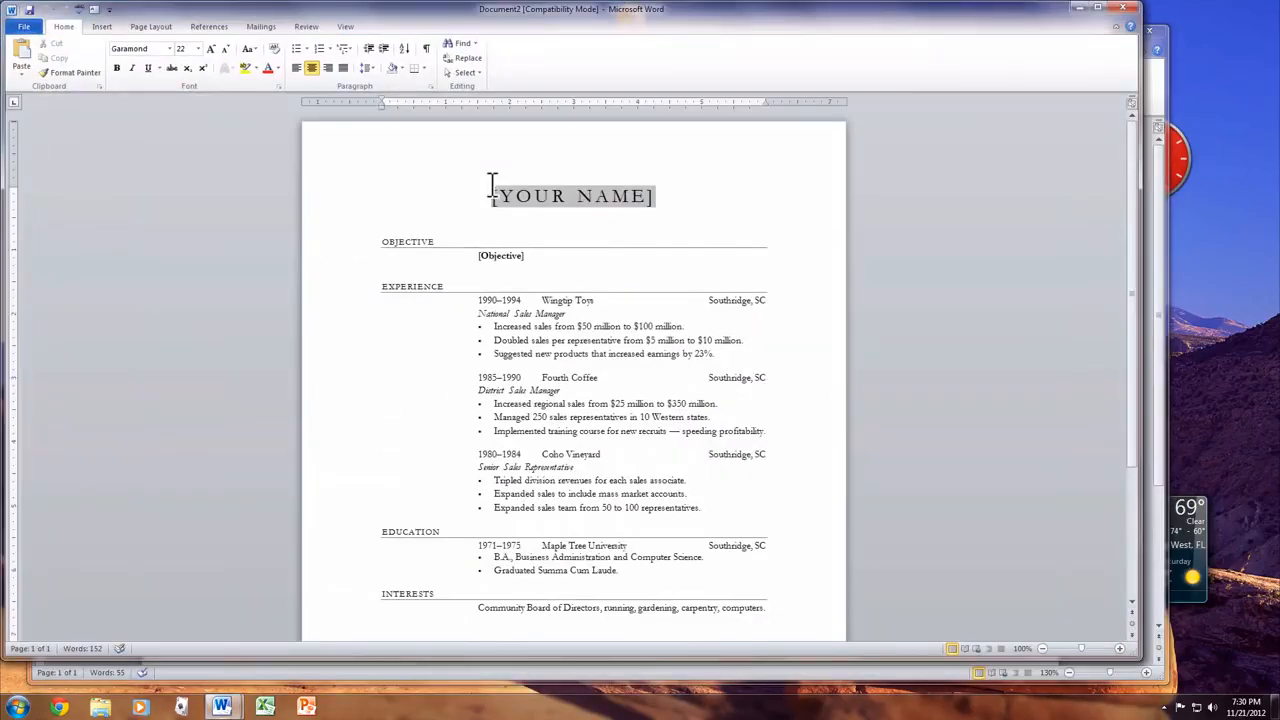
scroll(491, 186, down, 5)
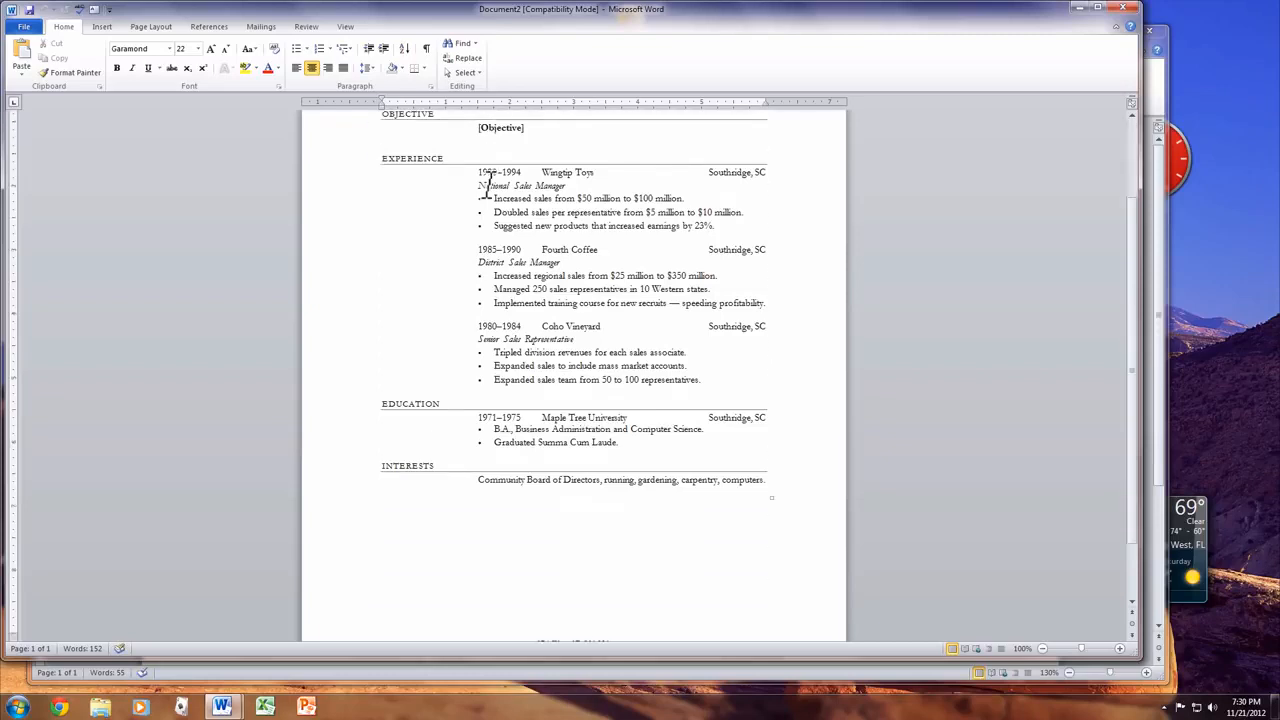
scroll(491, 186, up, 5)
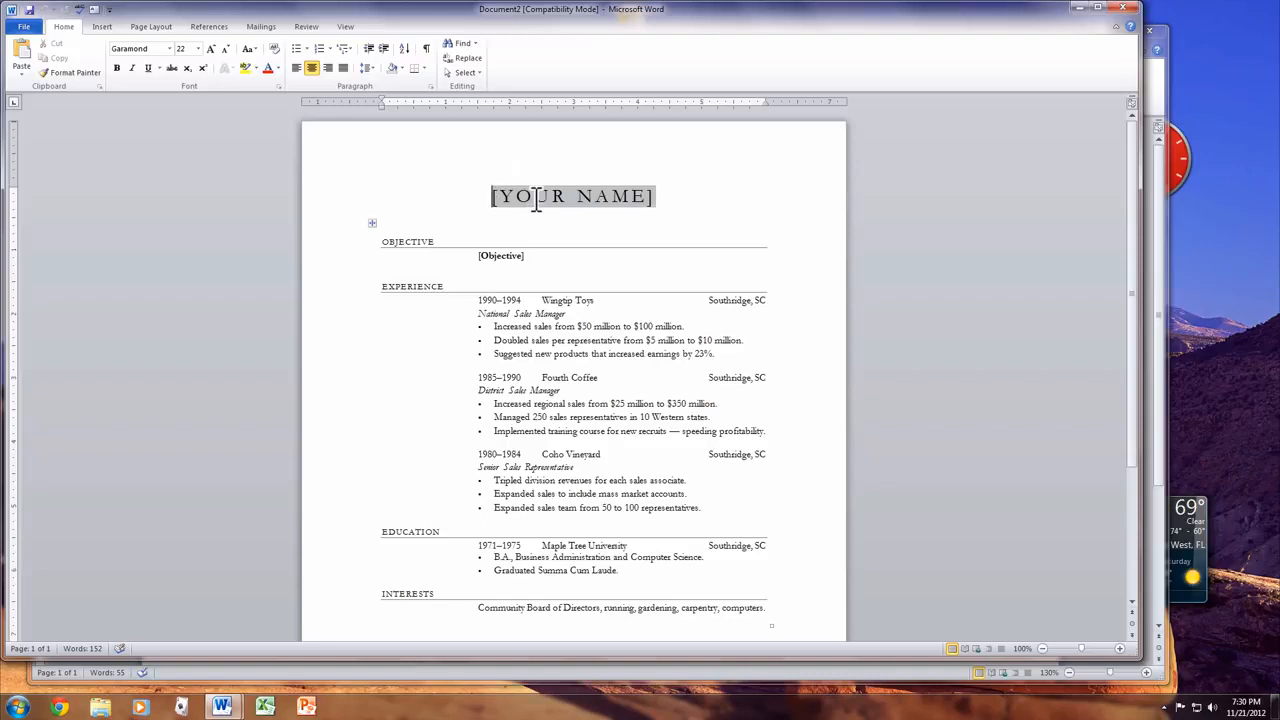
click(535, 198)
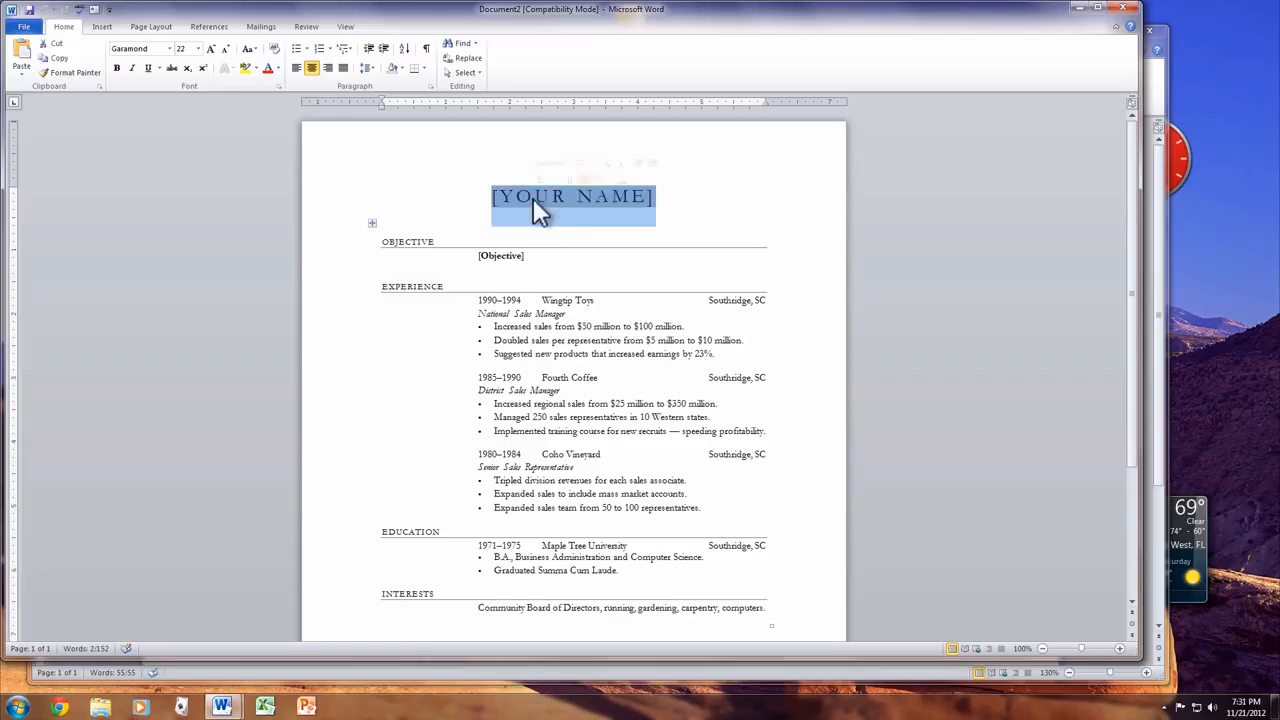
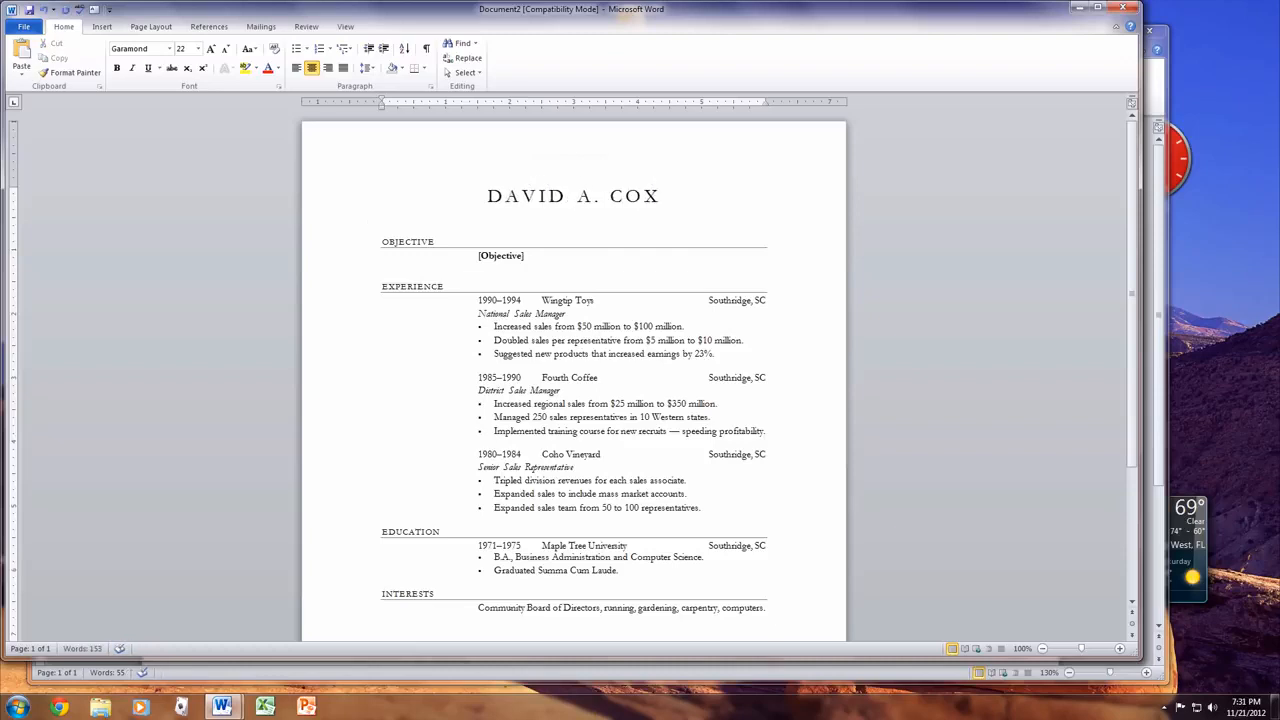
- Rename the resume's OBJECTIVE heading to MY GOALS
click(424, 241)
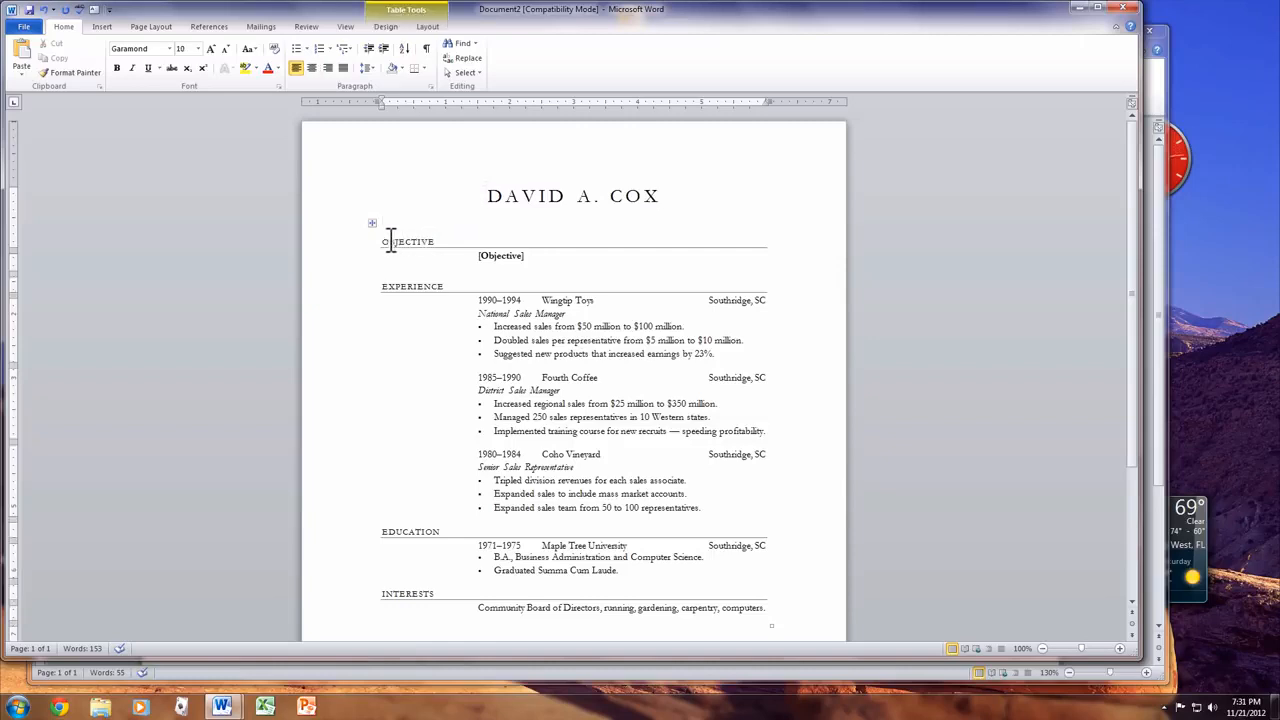
click(386, 243)
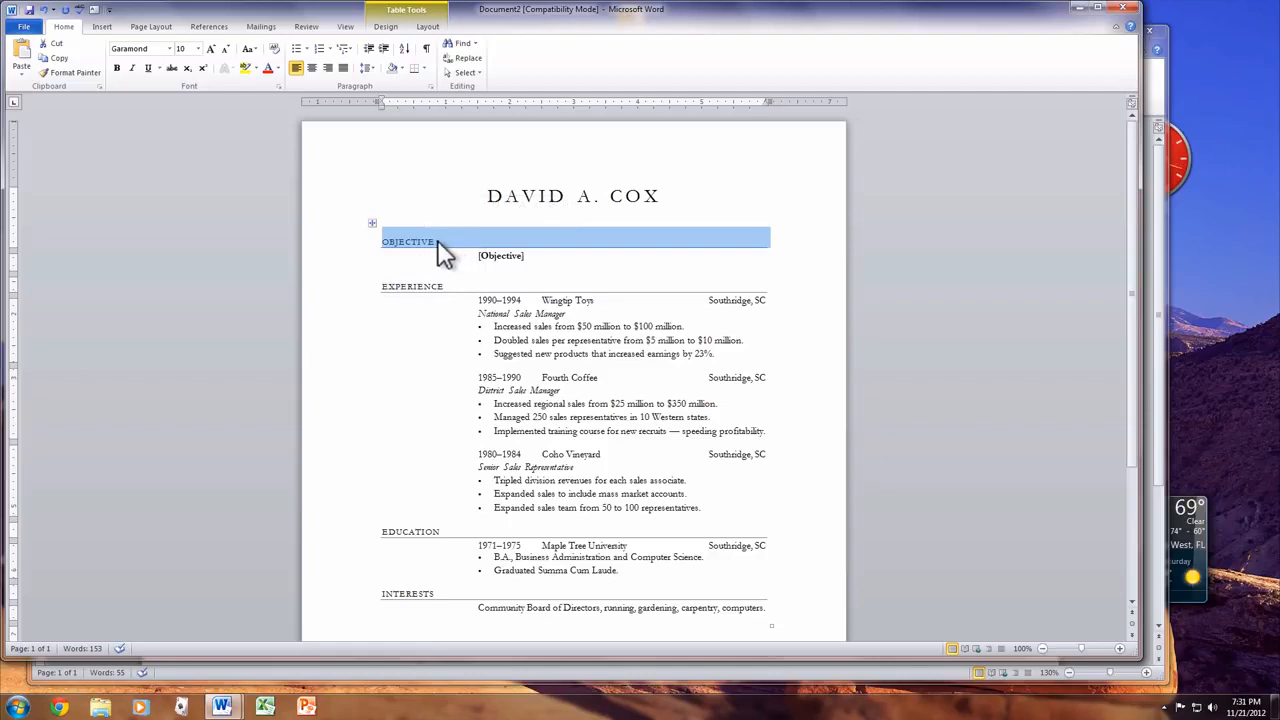
text(MY GOALS)
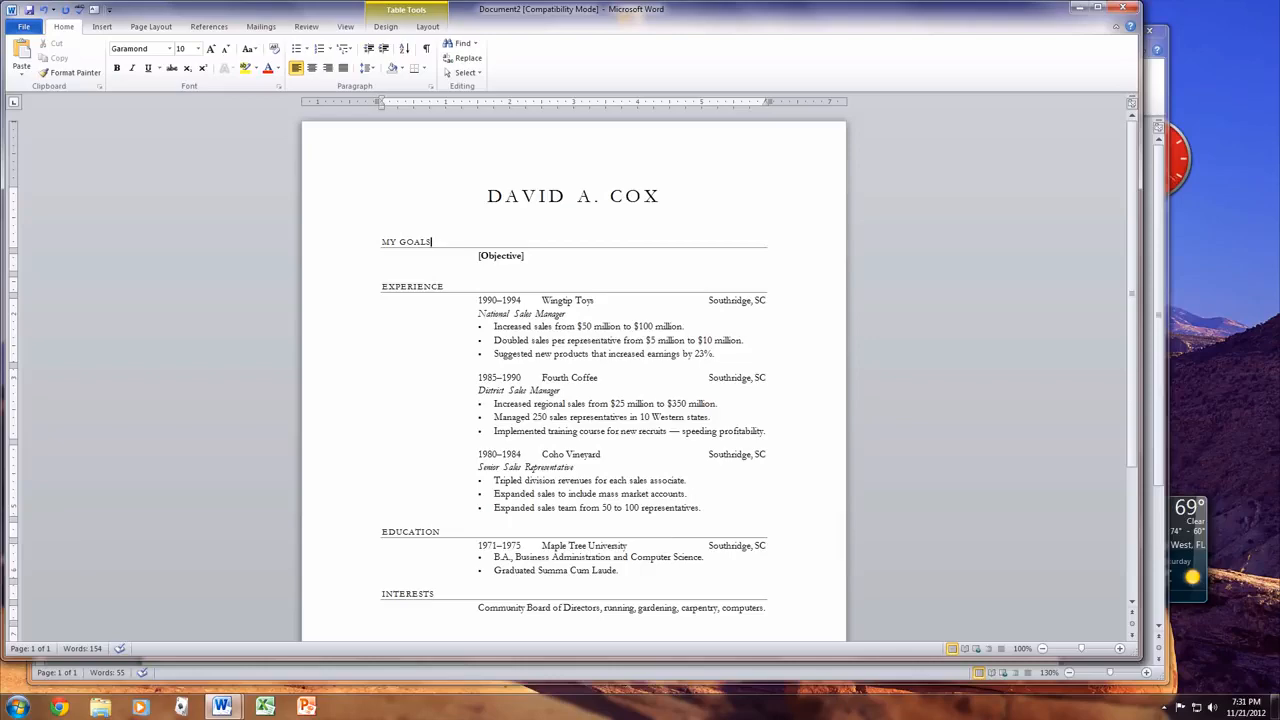
scroll(583, 454, down, 3)
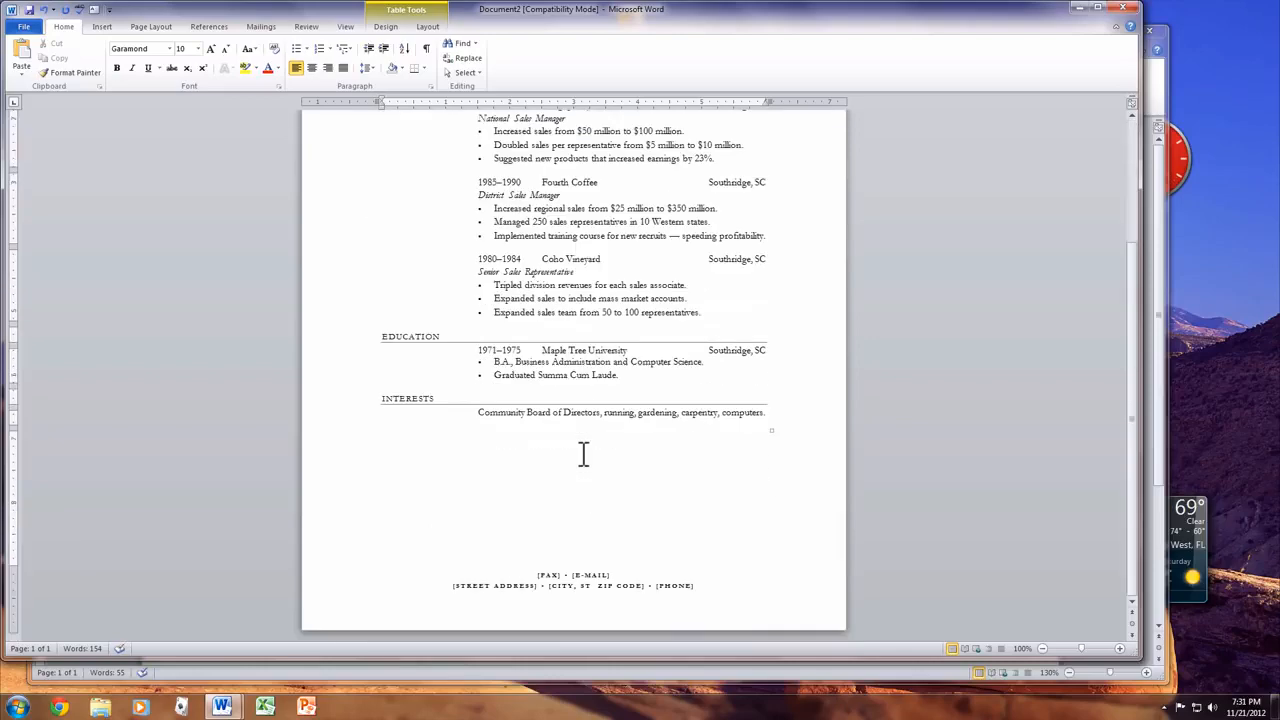
scroll(583, 454, up, 3)
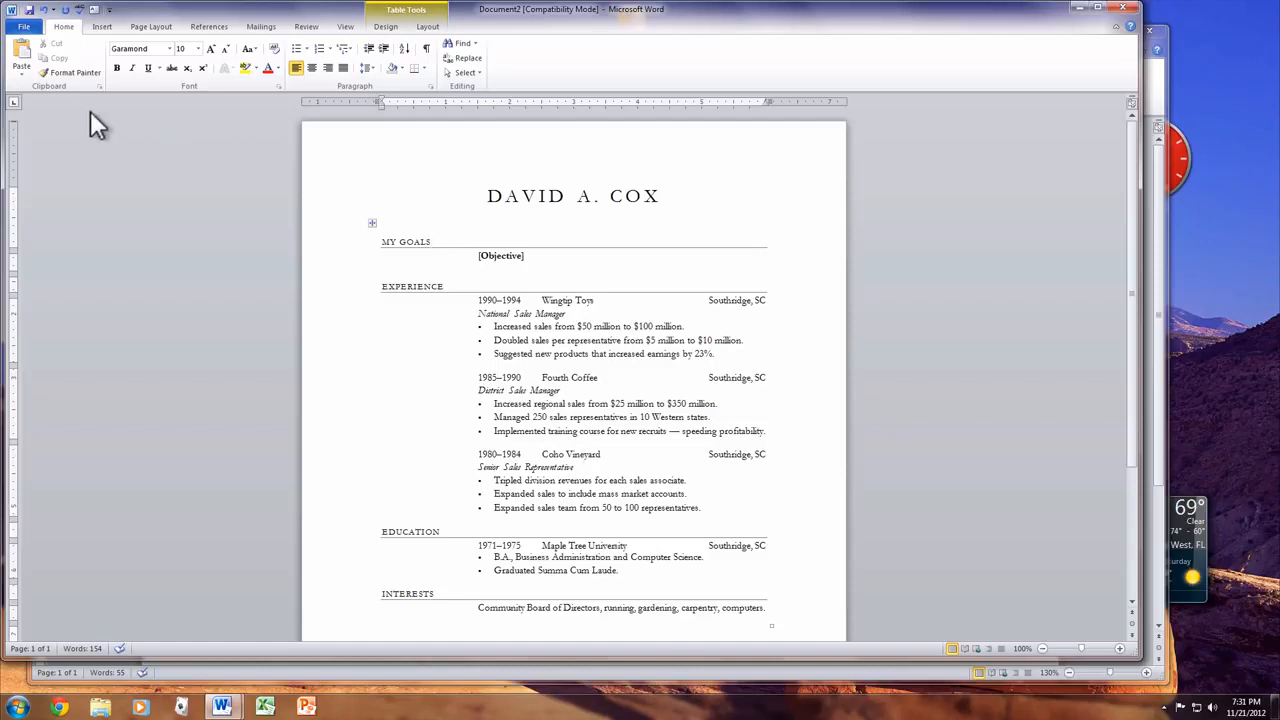
- Look through Business award certificates, then preview the World's Best award certificate under Other certificates
click(24, 27)
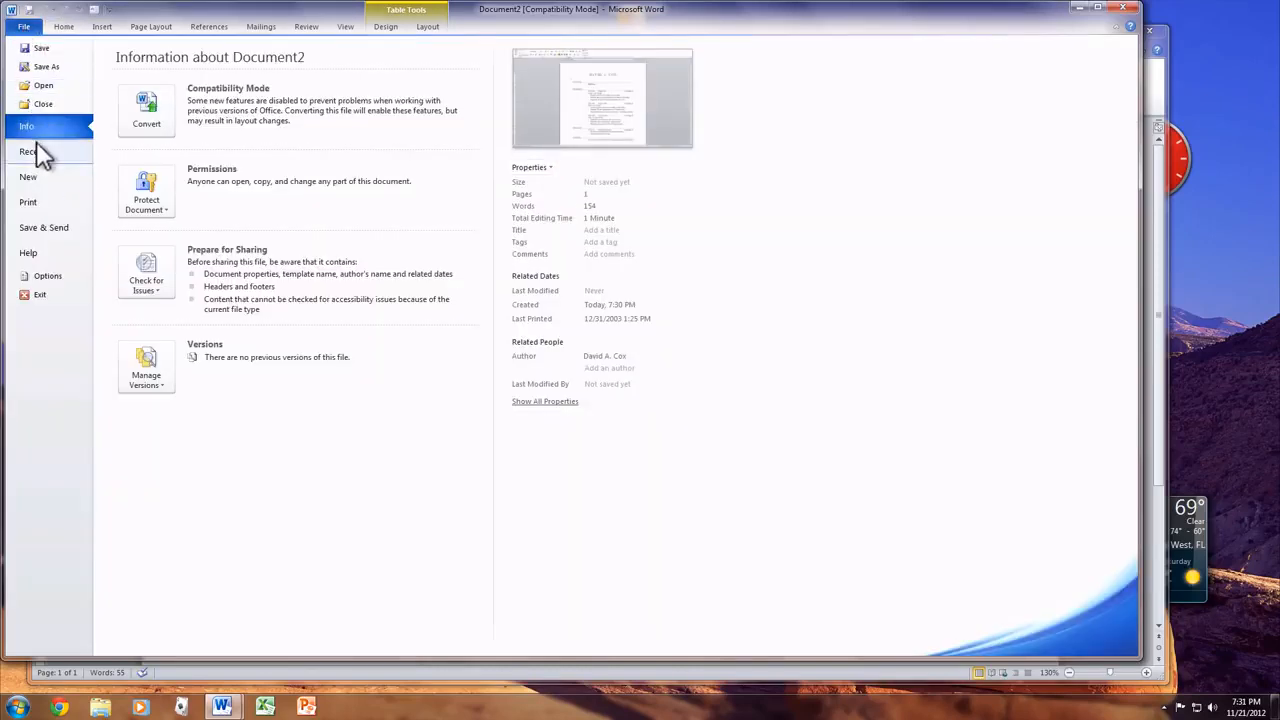
click(38, 178)
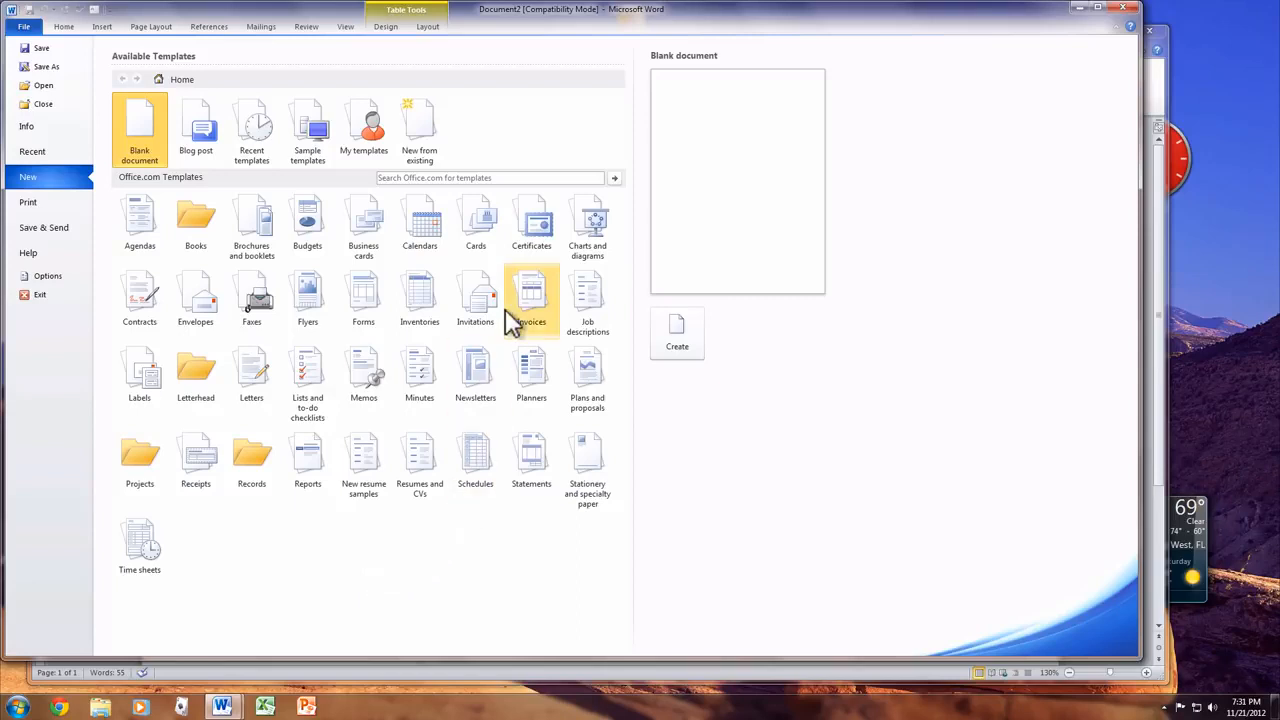
click(530, 237)
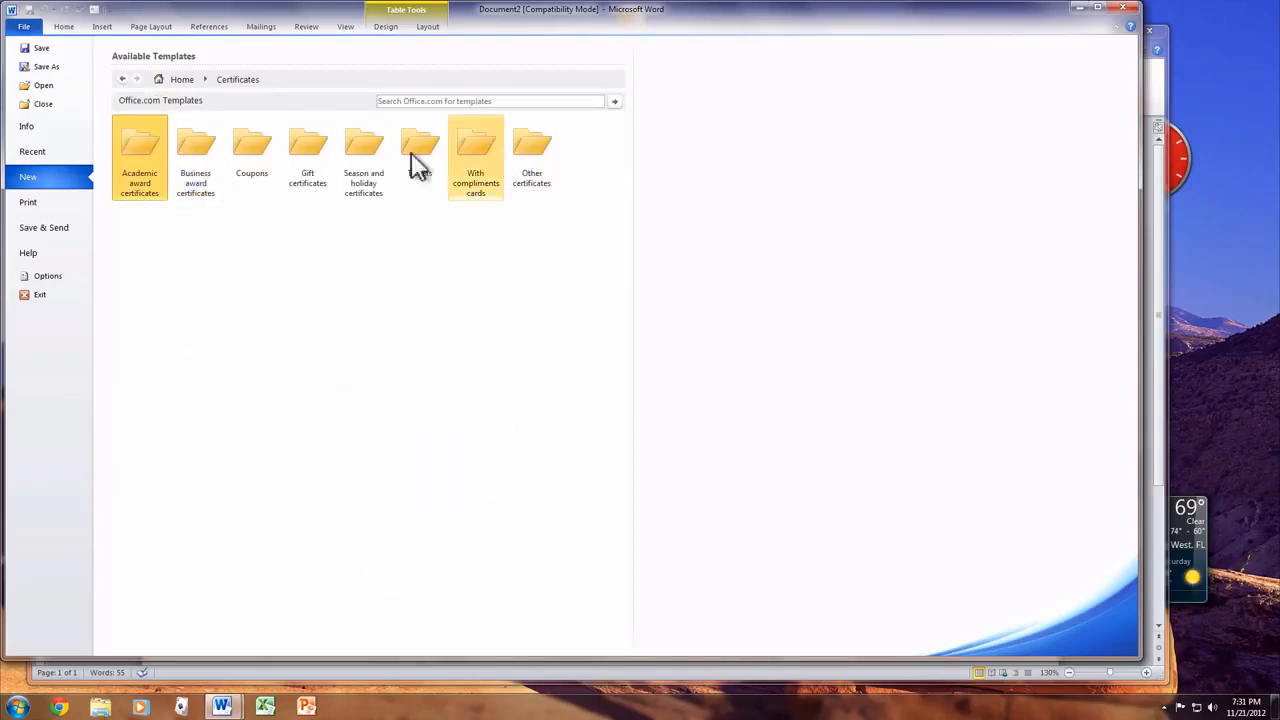
click(209, 141)
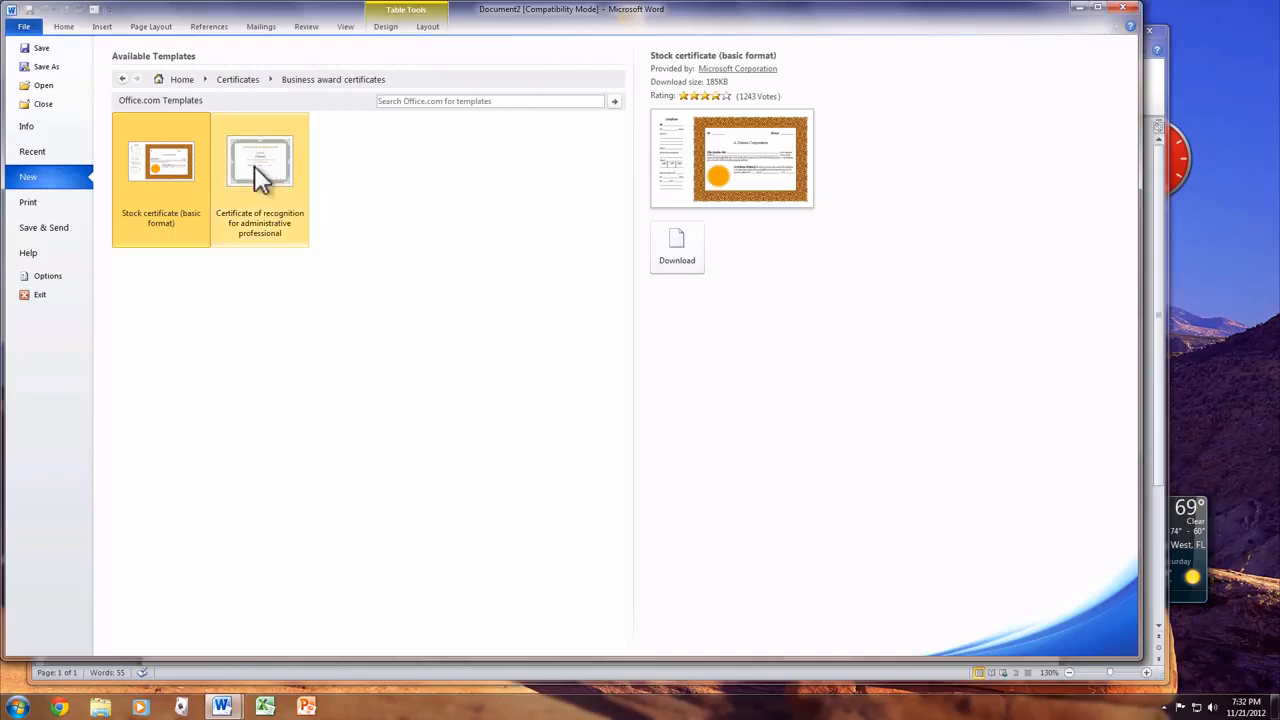
click(122, 79)
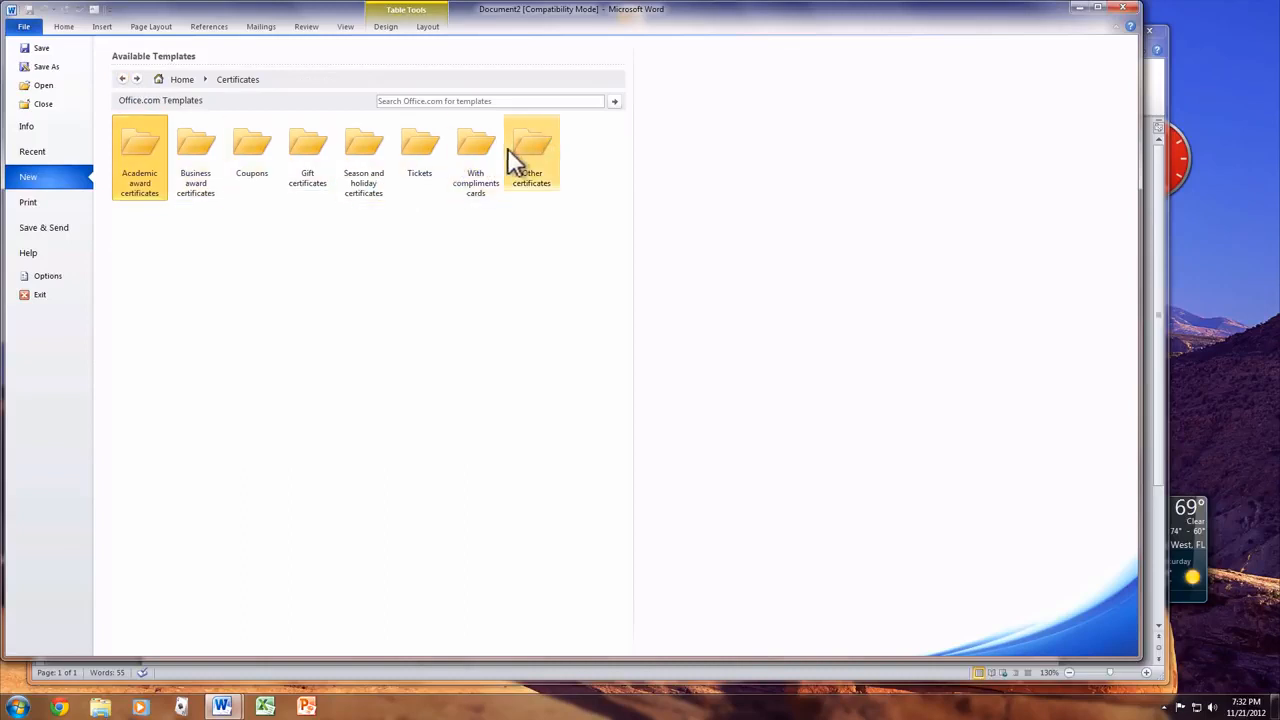
click(543, 137)
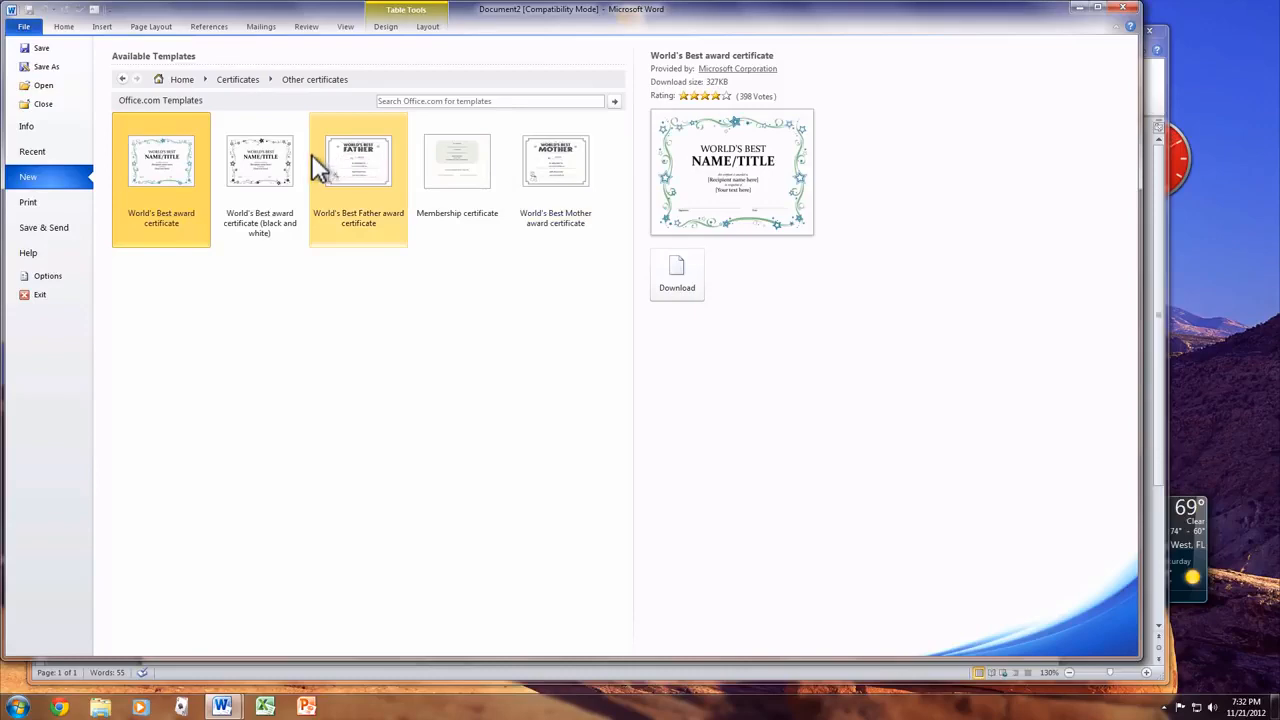
- Create the World's Best Father award certificate, then close it without saving
double_click(365, 172)
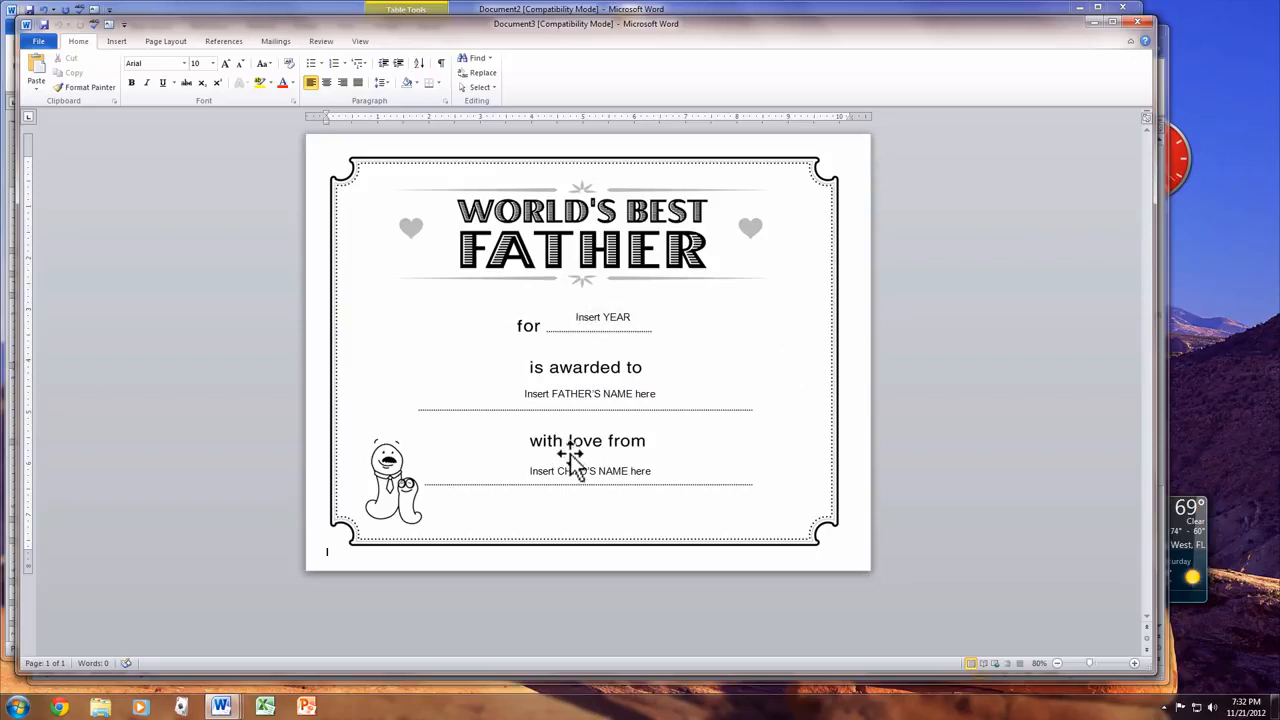
double_click(27, 27)
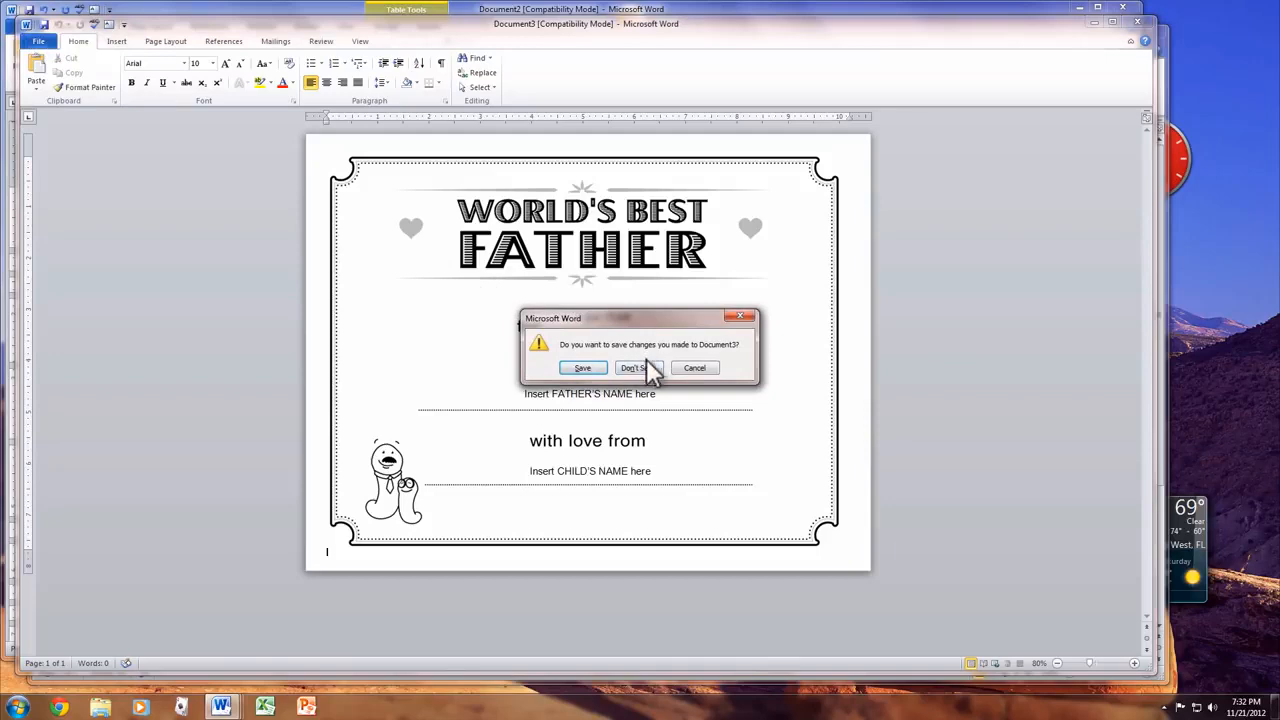
click(647, 367)
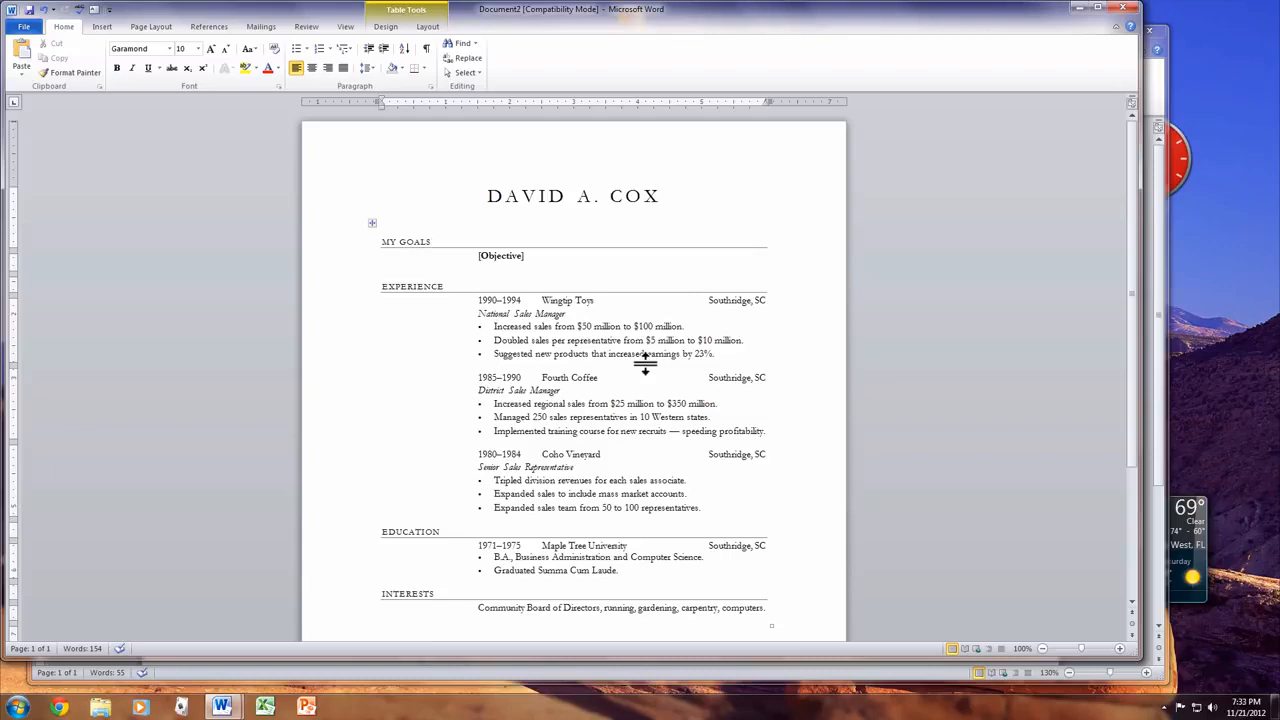
- Look over the résumé and place the insertion point in the Coho Vineyard entry
scroll(645, 362, down, 4)
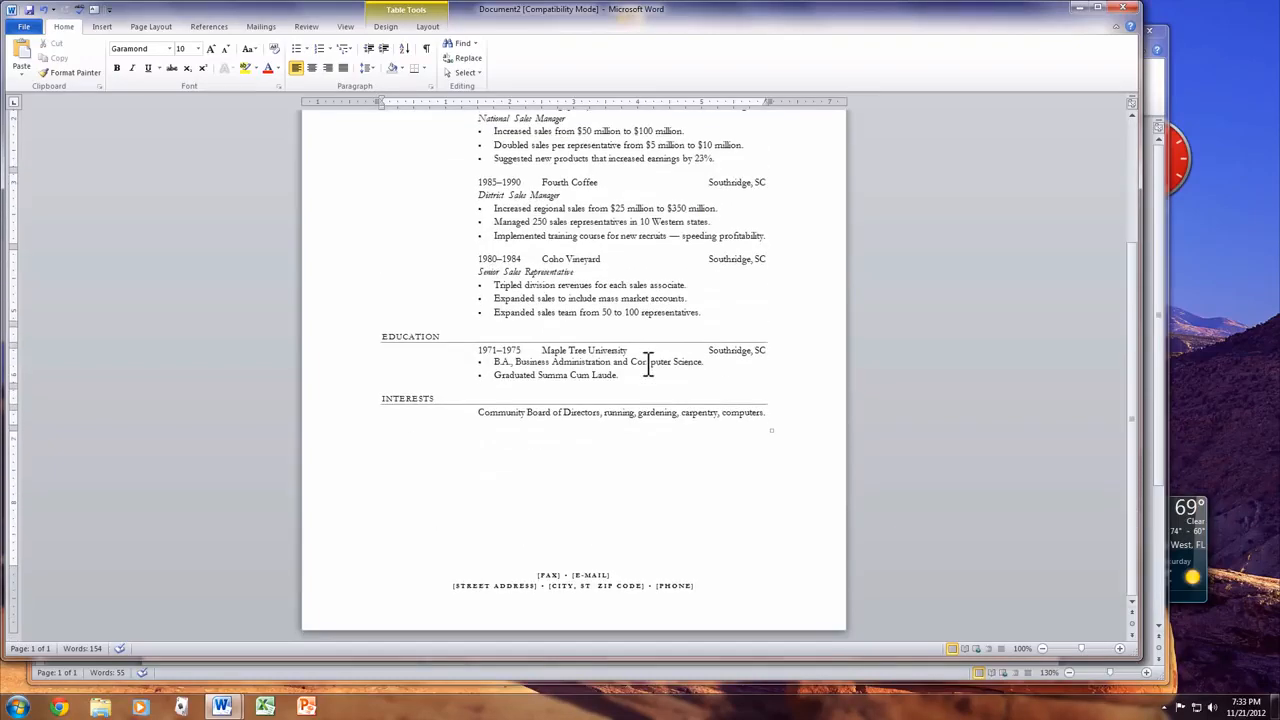
scroll(645, 362, up, 4)
click(580, 453)
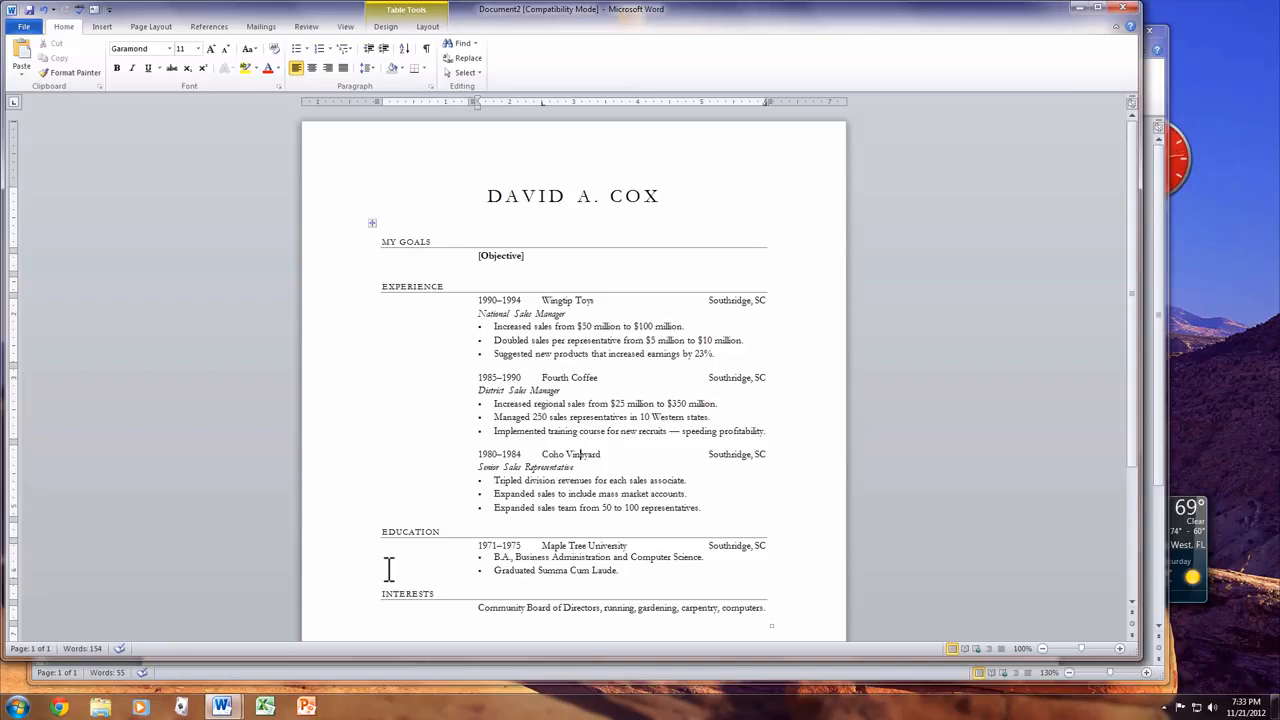
click(23, 27)
- Browse the Holiday cards templates under Cards down to the Thanksgiving greeting card
click(53, 181)
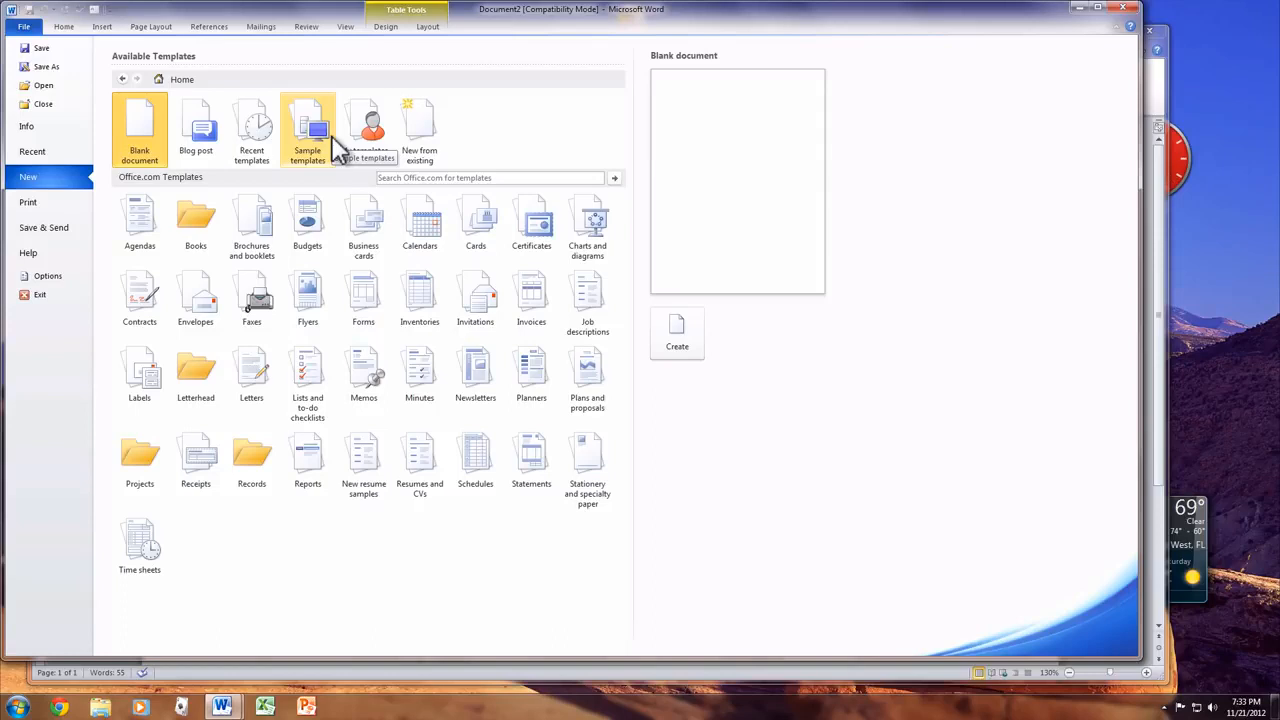
click(484, 222)
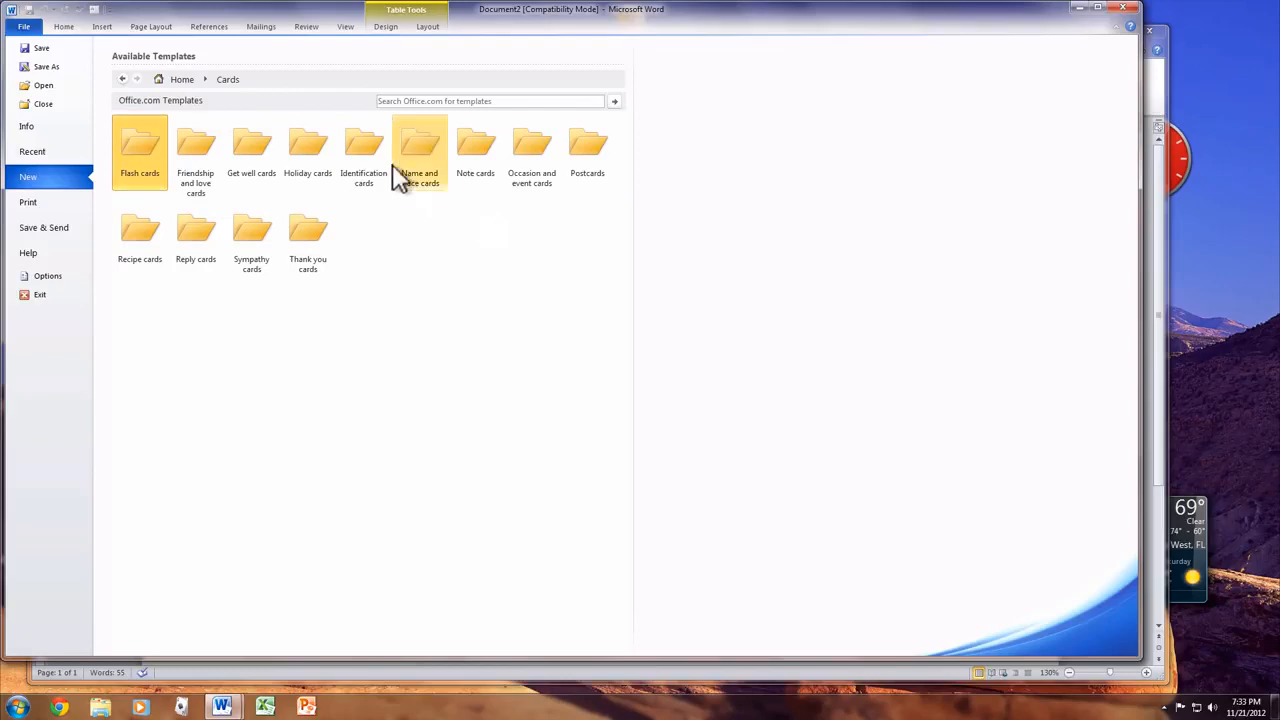
click(290, 152)
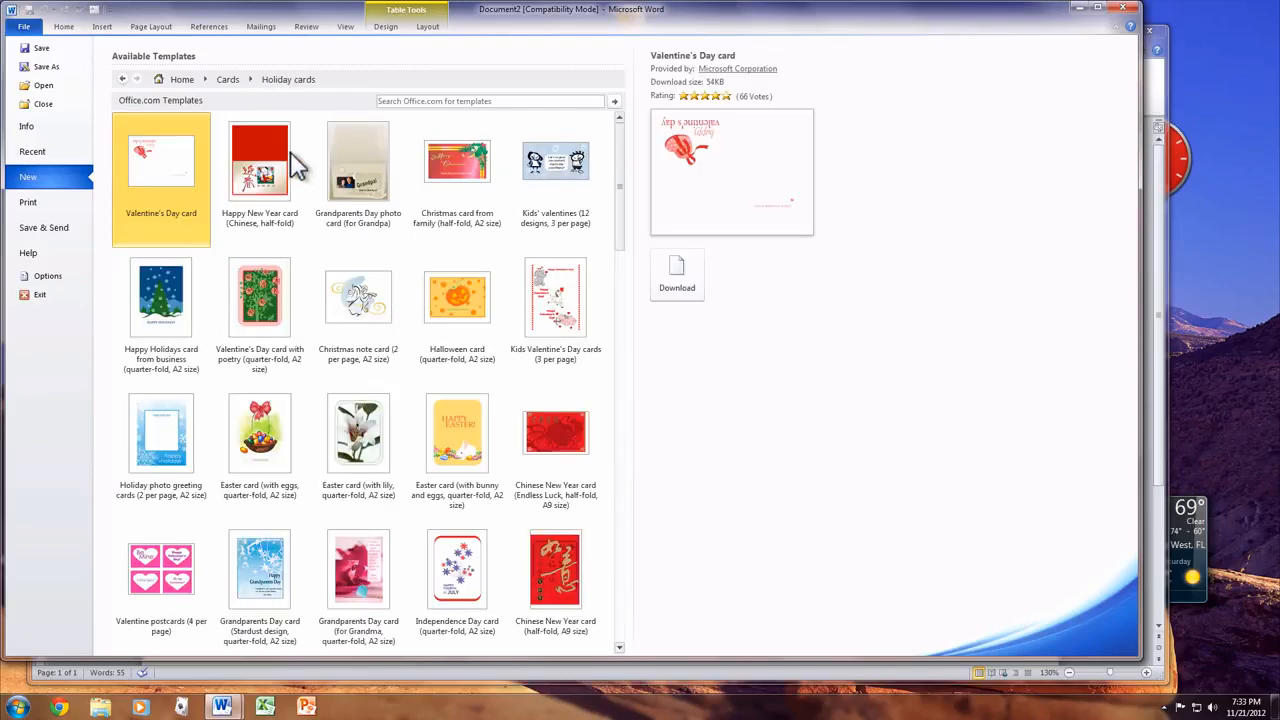
scroll(363, 238, down, 15)
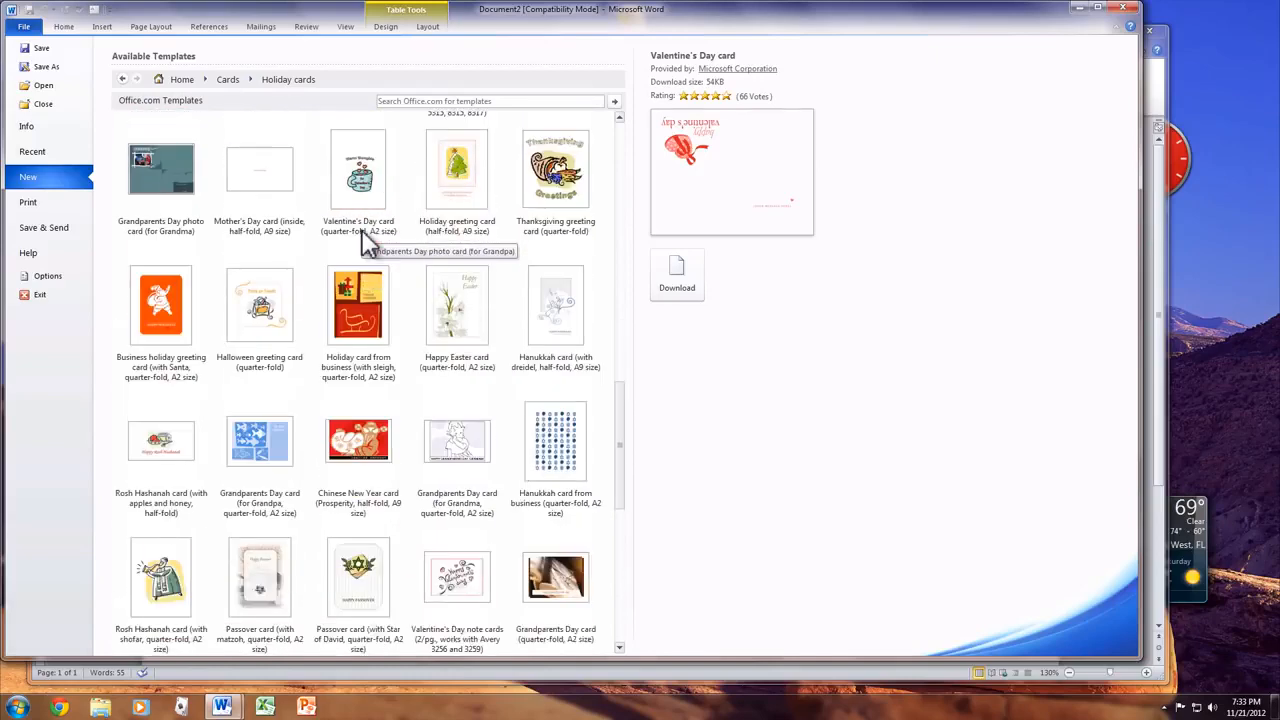
- Create a Thanksgiving greeting card document, scroll through it, and close it
double_click(586, 197)
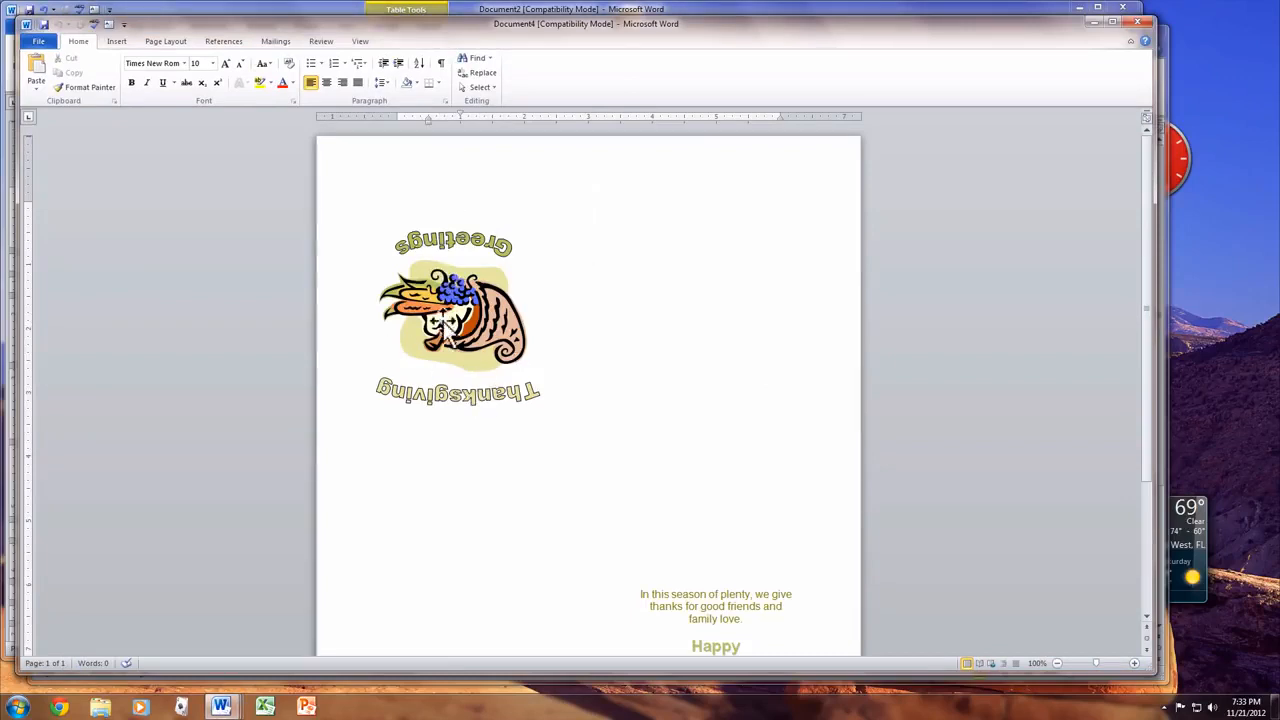
scroll(604, 520, down, 4)
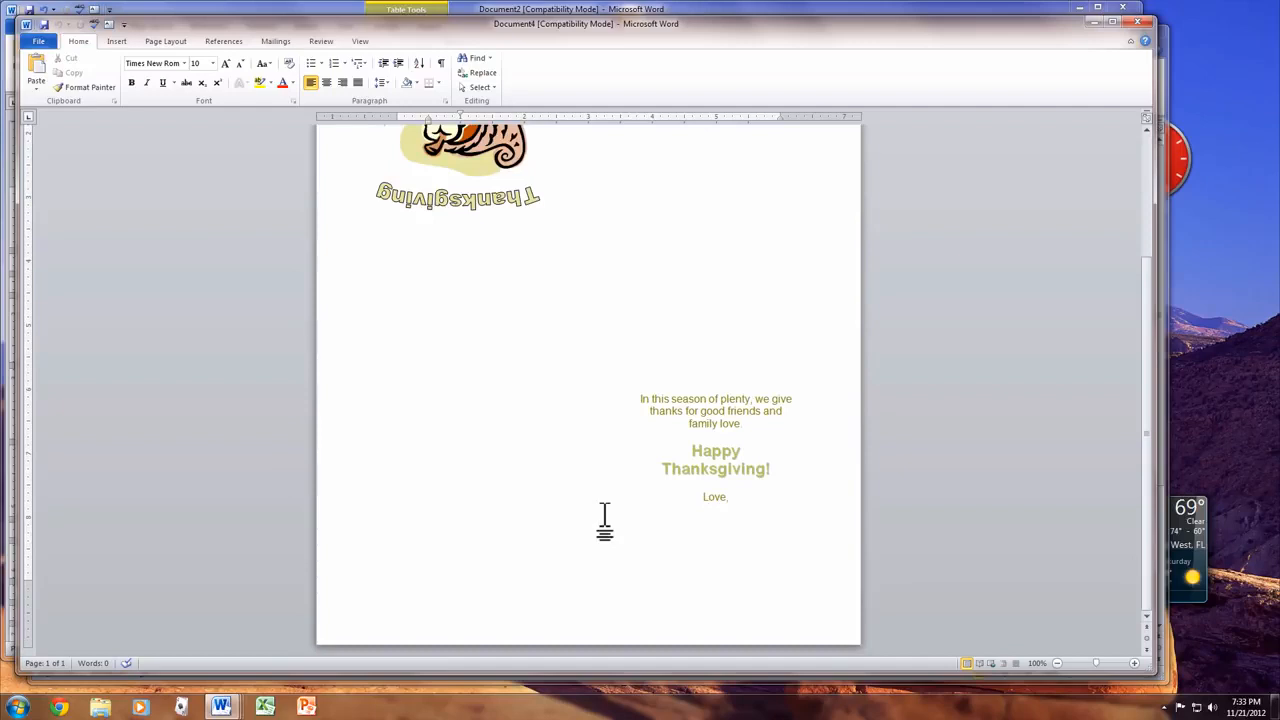
scroll(604, 520, up, 4)
scroll(604, 520, down, 4)
double_click(26, 23)
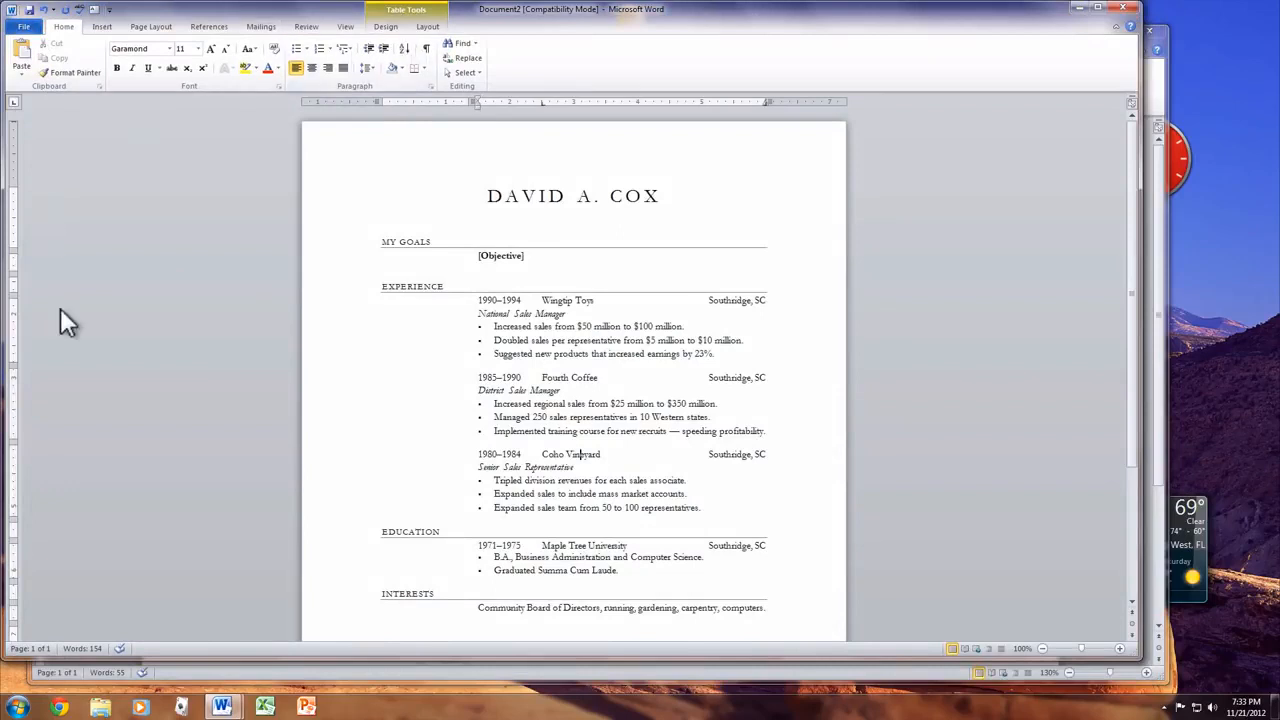
- Close the résumé and sample document without saving, quit Word, and start Excel
click(1122, 8)
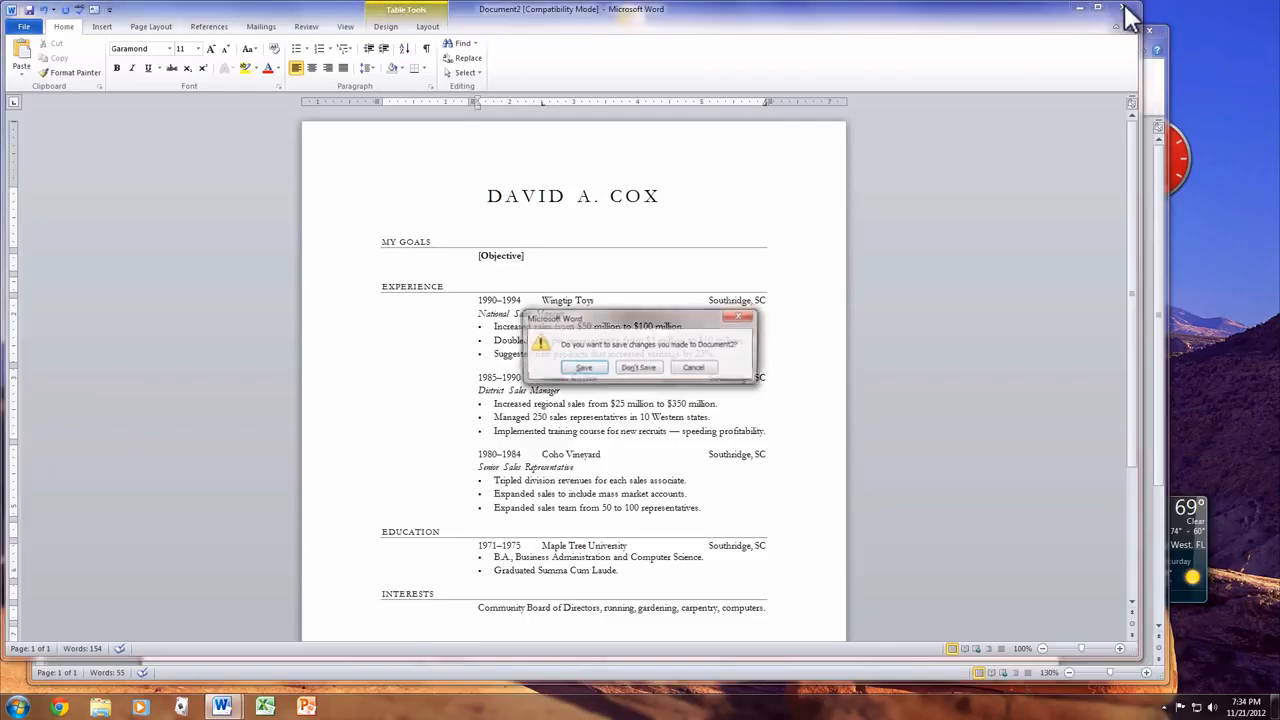
click(636, 367)
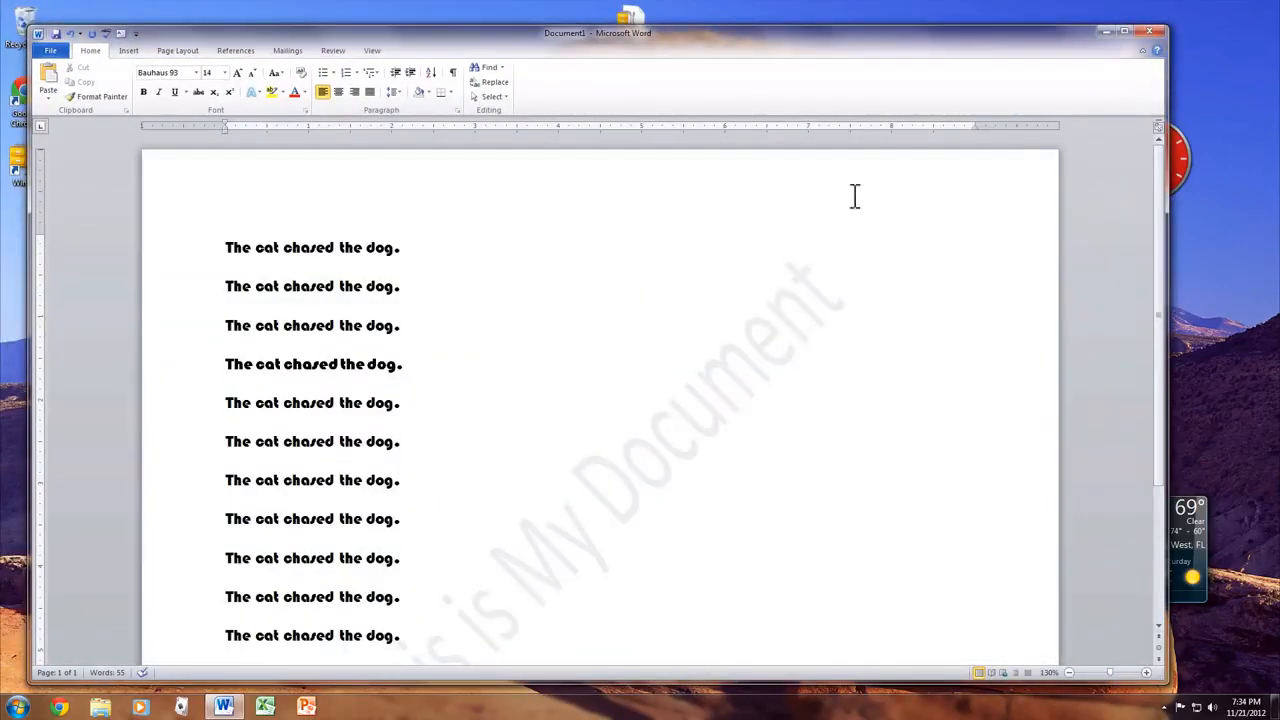
click(1152, 33)
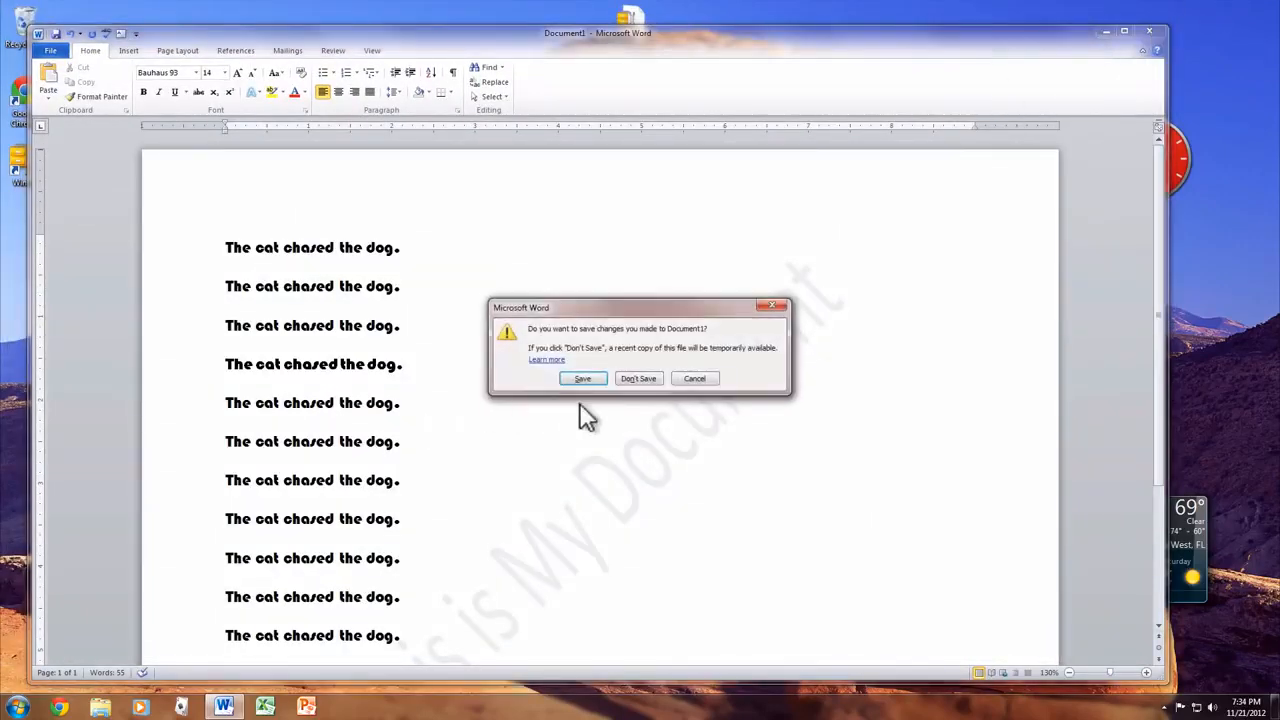
click(628, 381)
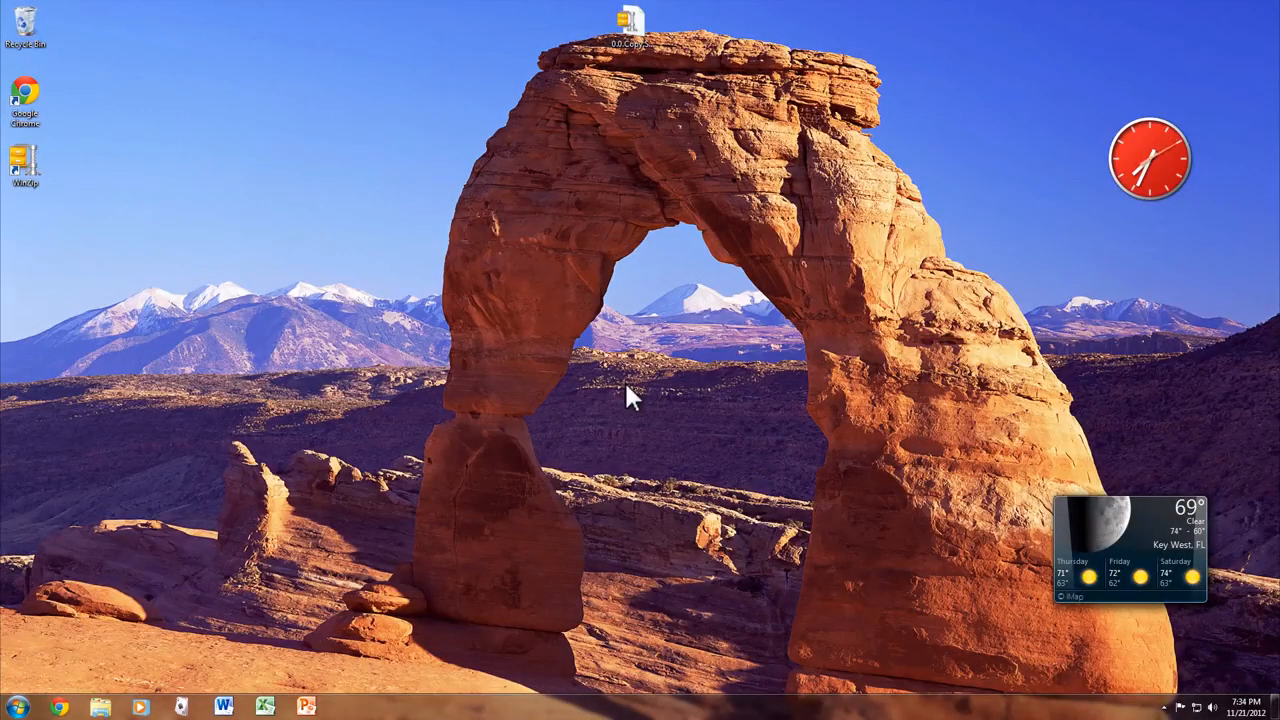
click(265, 707)
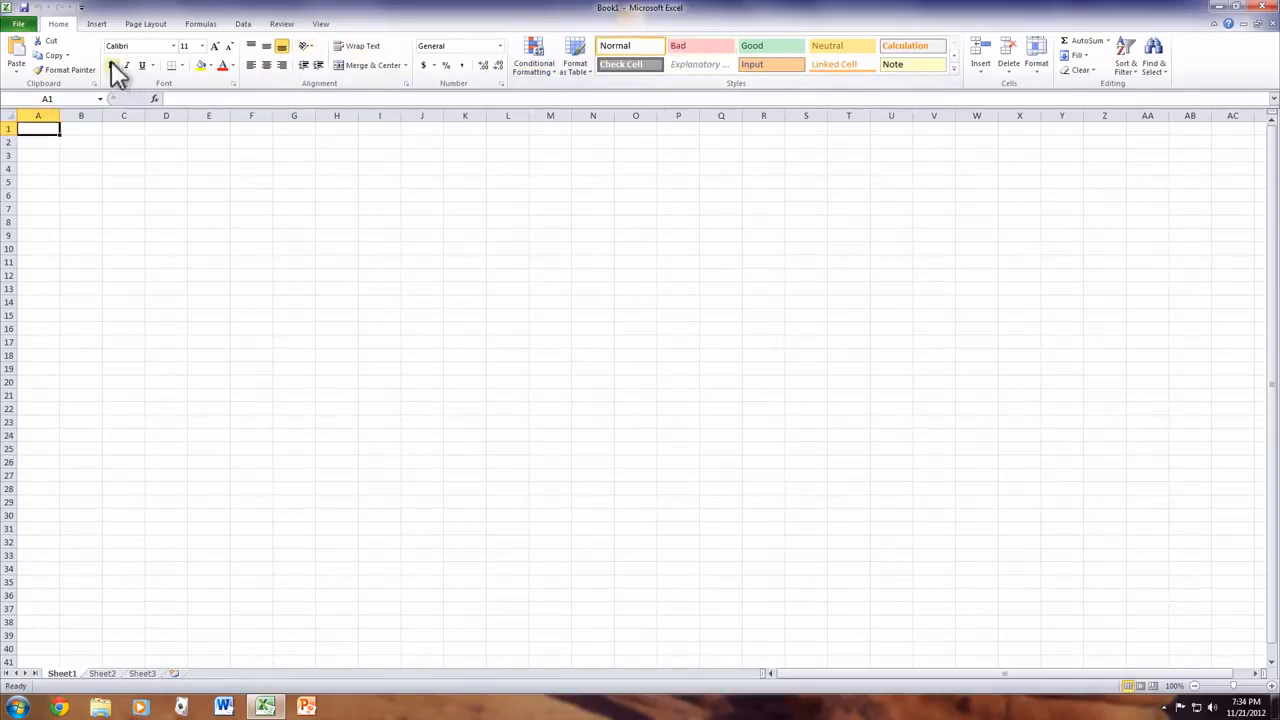
- Show the Insert ribbon commands, then the Formulas commands, in Book1
click(96, 25)
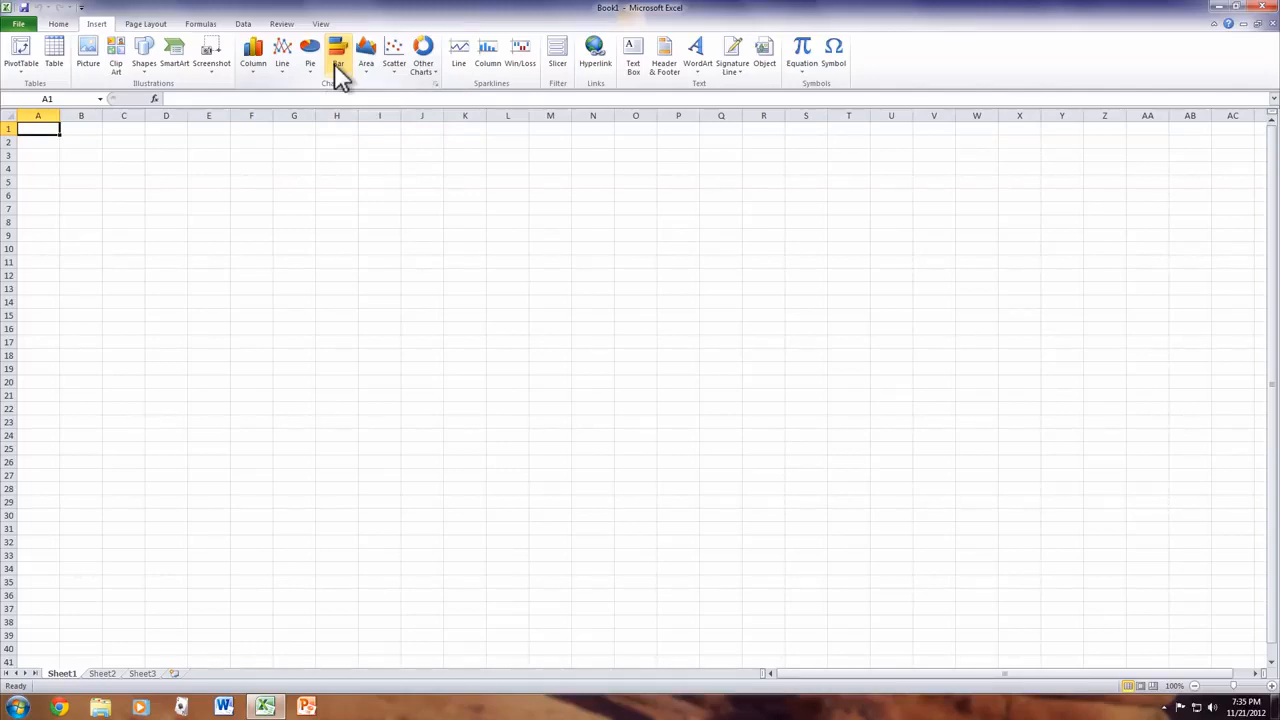
click(200, 24)
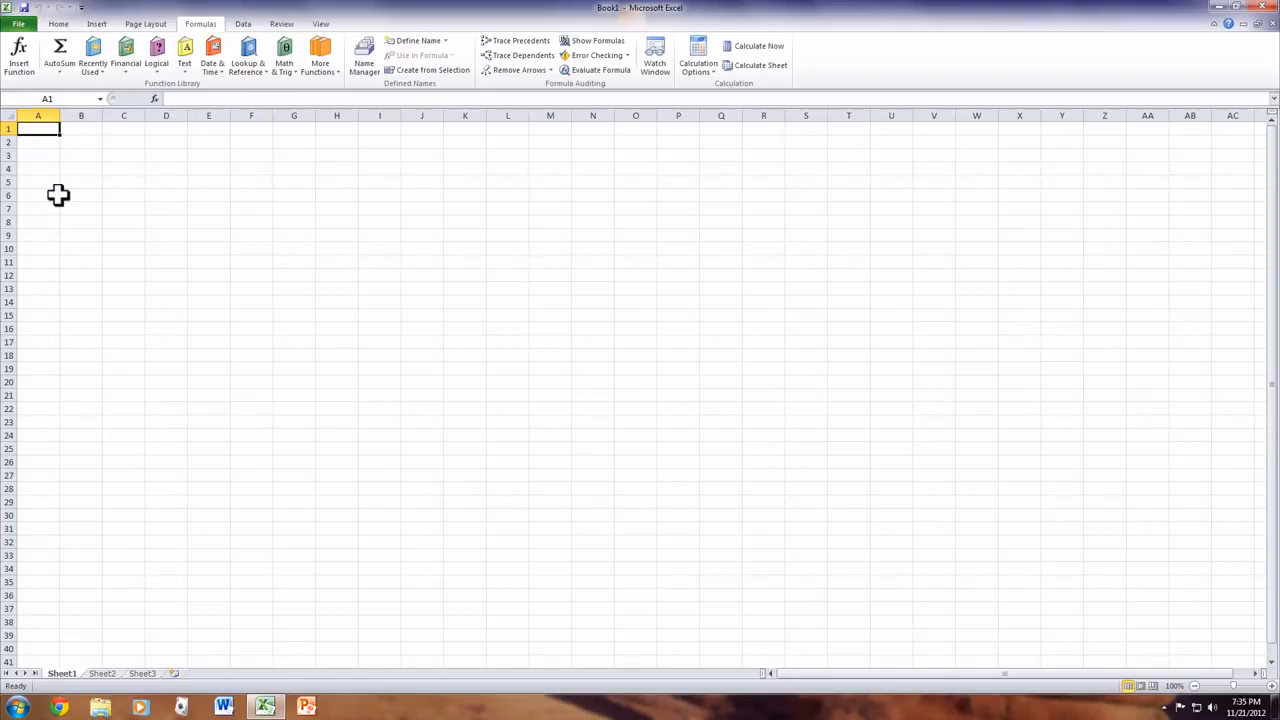
- Enter 42, 452, 626, 884 and 2 down cells A1 to A5
text(42)
key(Return)
text(452)
key(Return)
text(62)
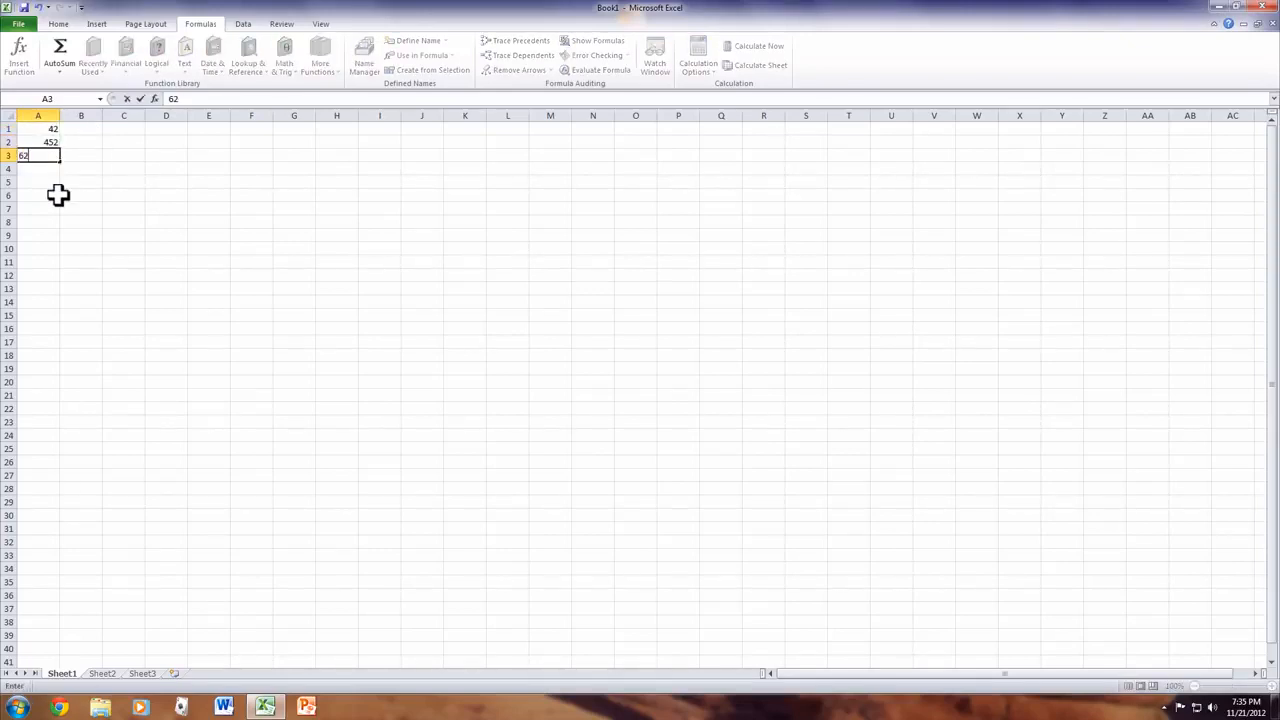
text(6)
key(Return)
text(884)
- Put =SUM(A1:A5) in A6 from Recently Used functions, totalling 2006
click(58, 195)
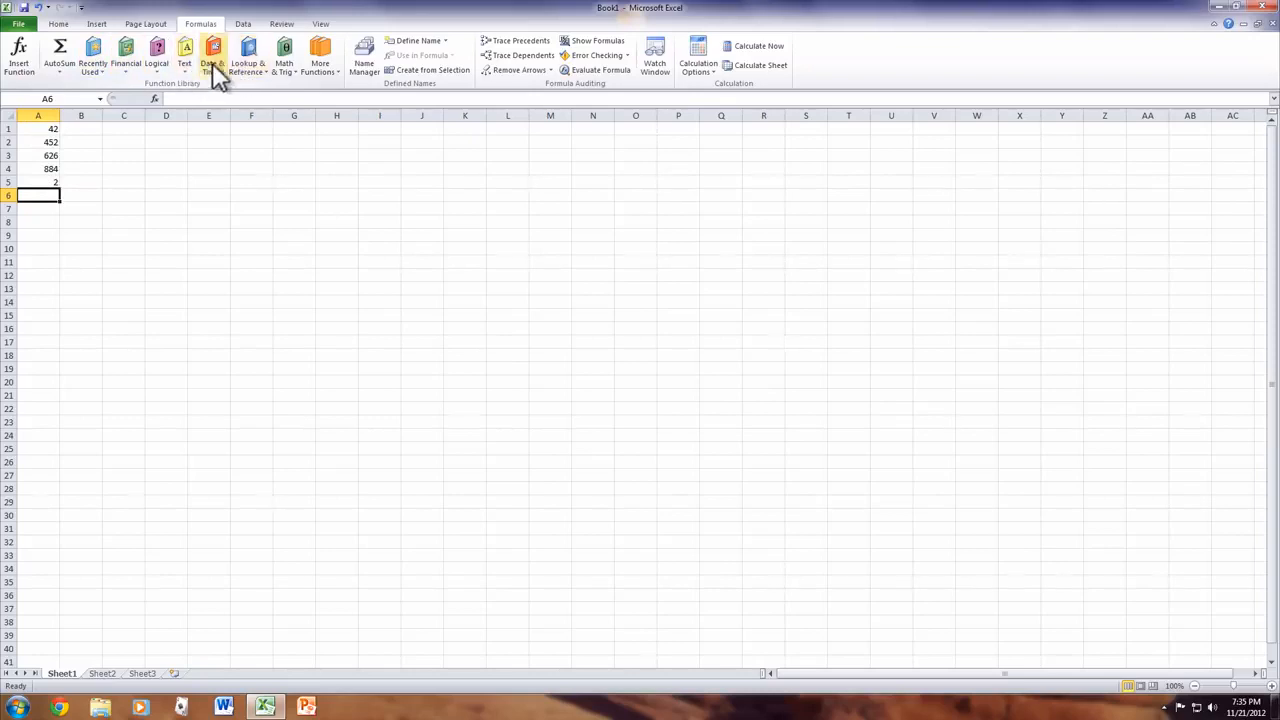
click(100, 66)
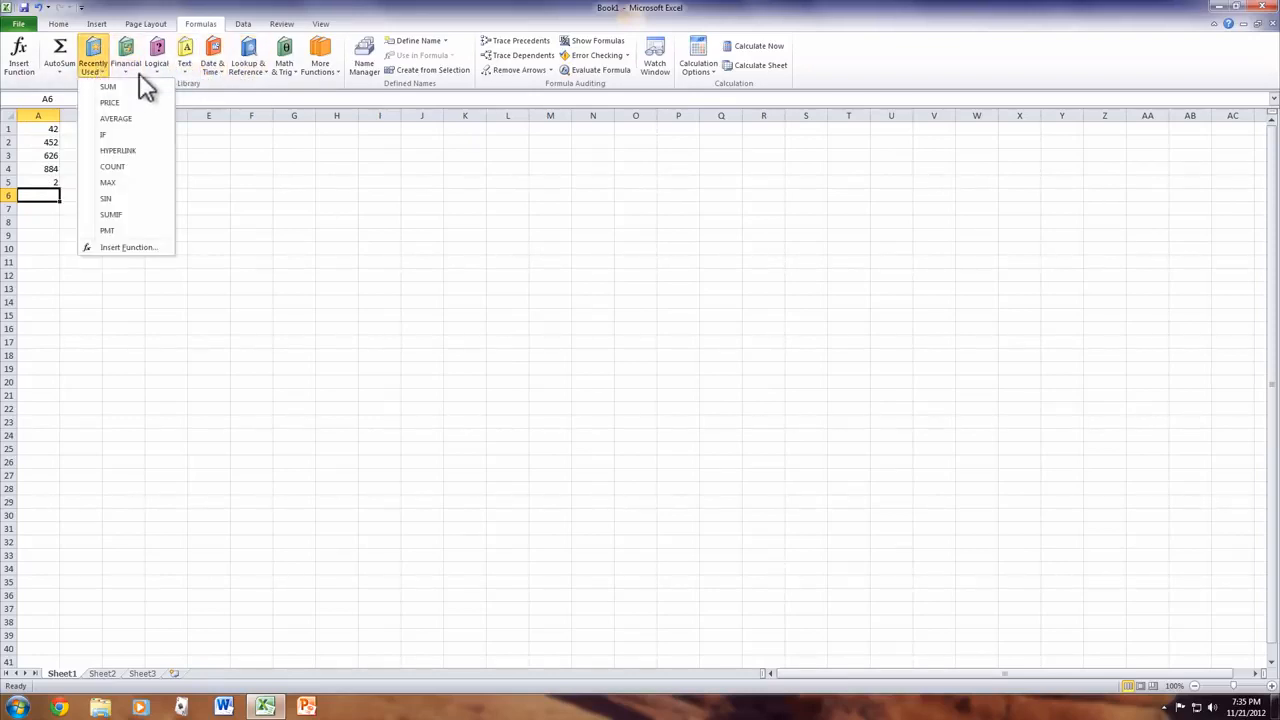
click(127, 86)
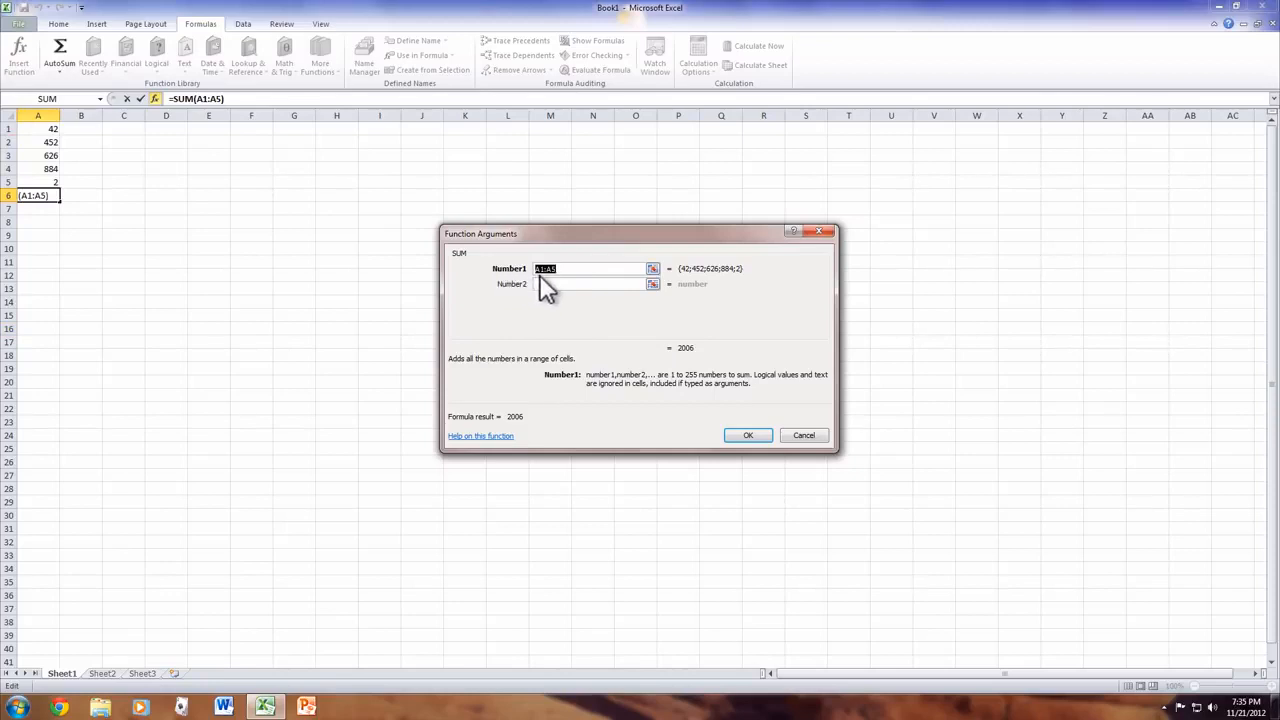
click(746, 438)
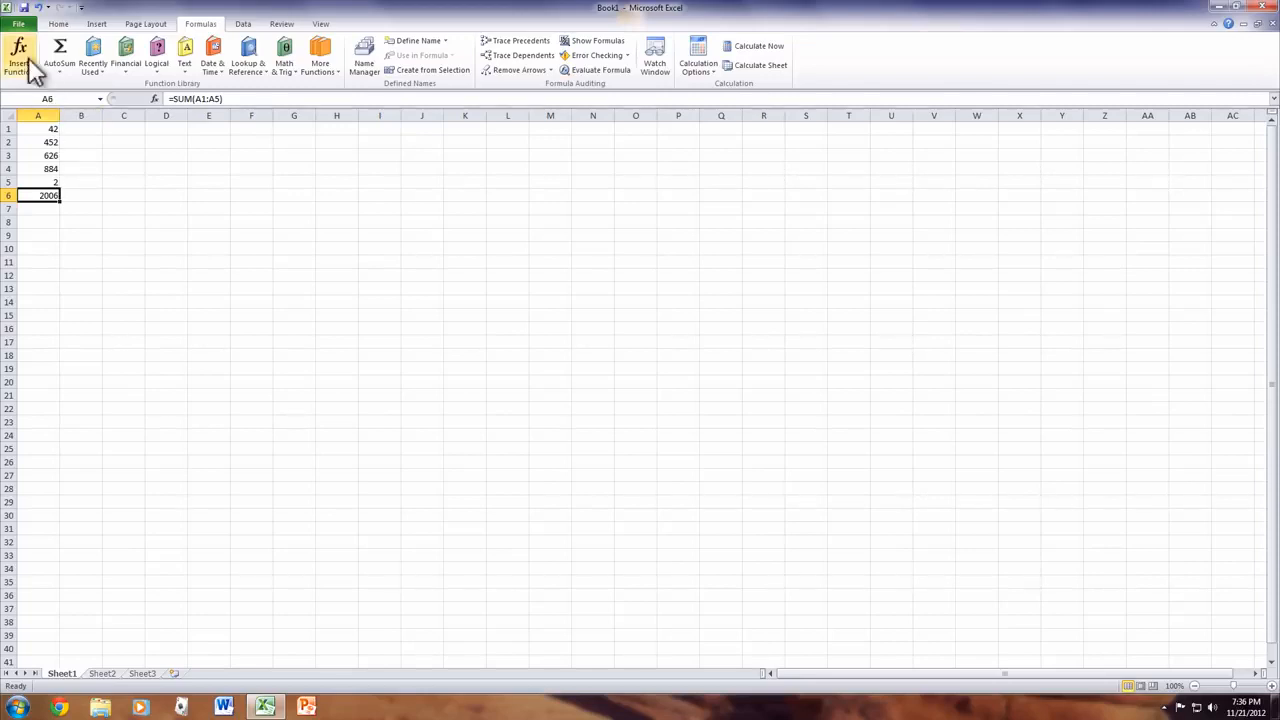
click(19, 26)
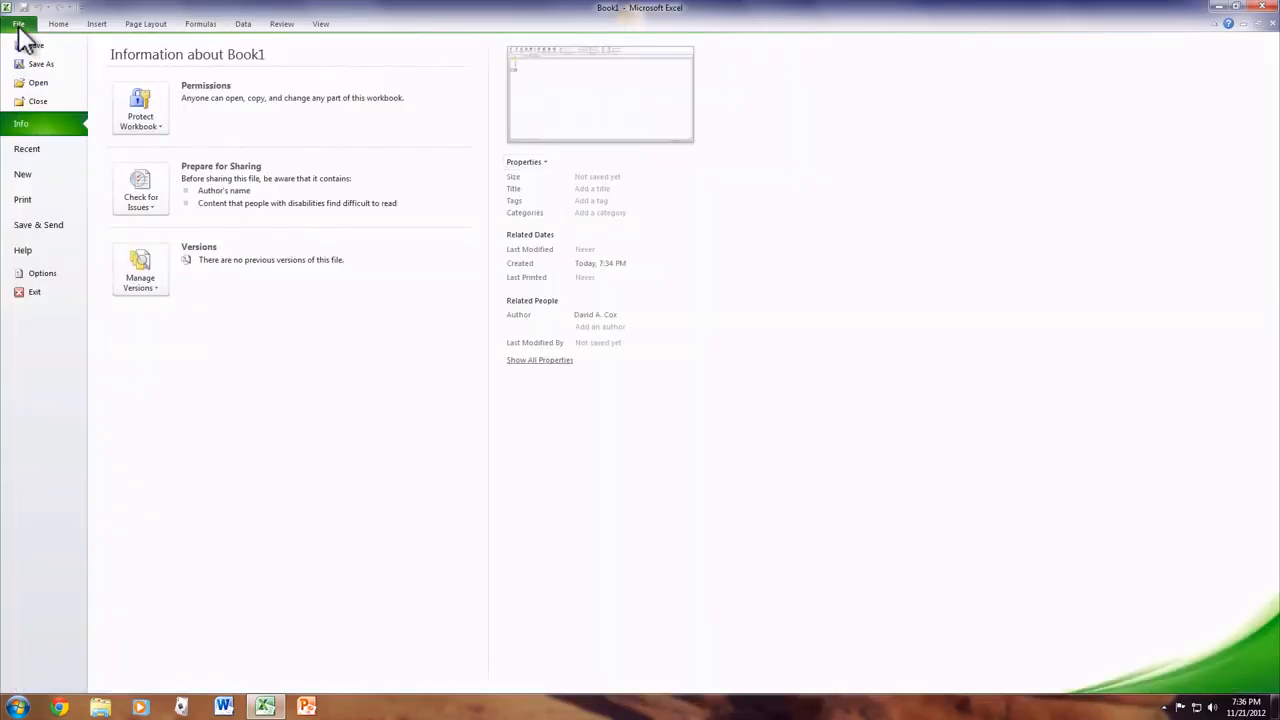
- Create a Service quote workbook from the Simple Lines design template in Invoices > Bids and quotes
click(45, 170)
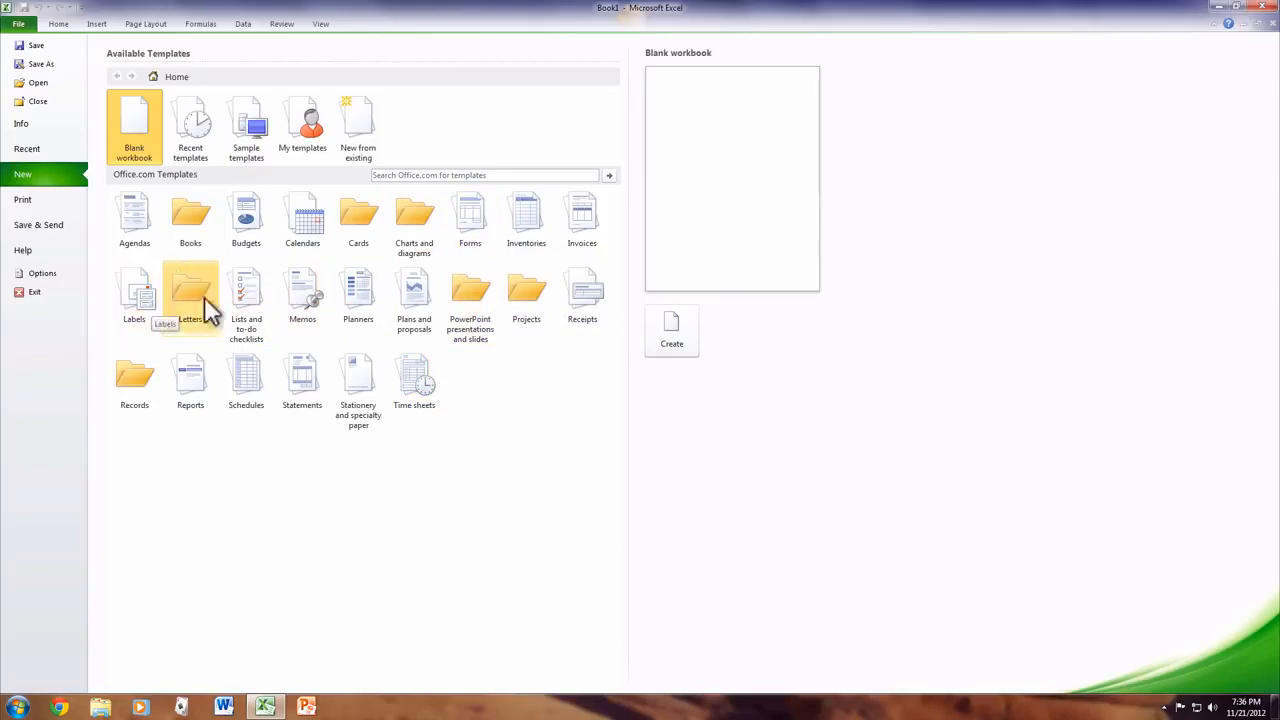
click(579, 224)
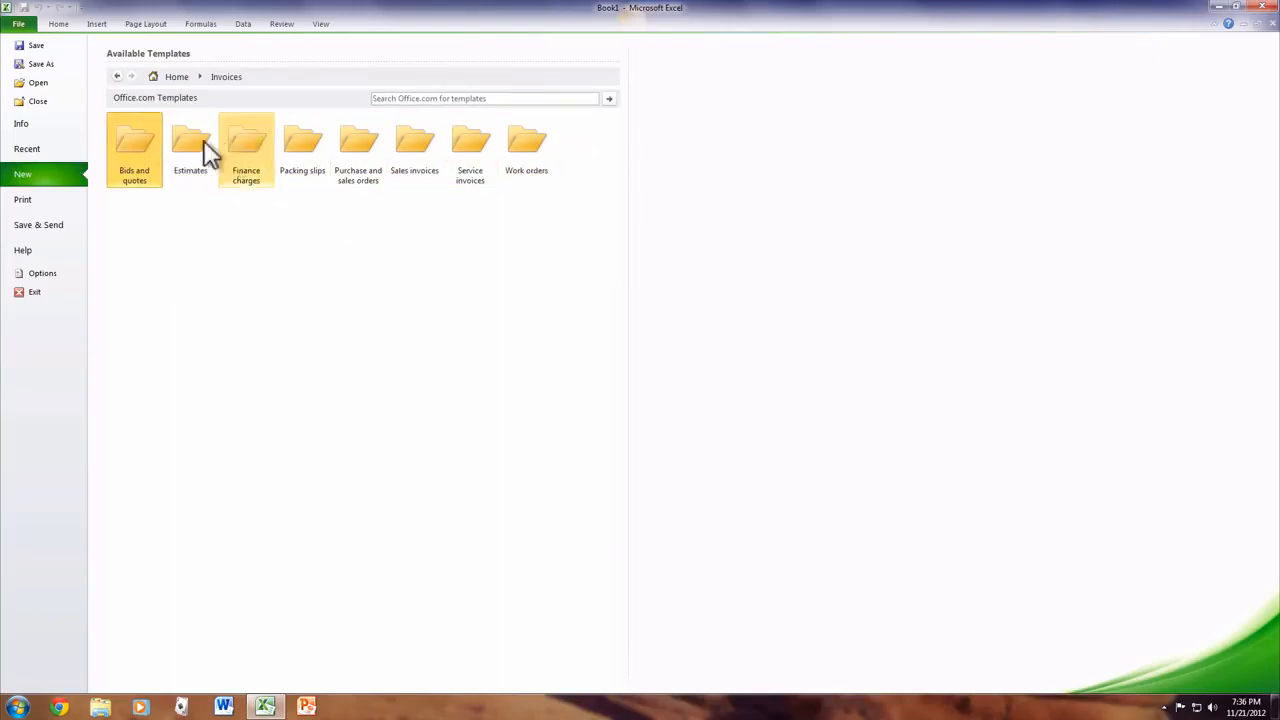
click(123, 143)
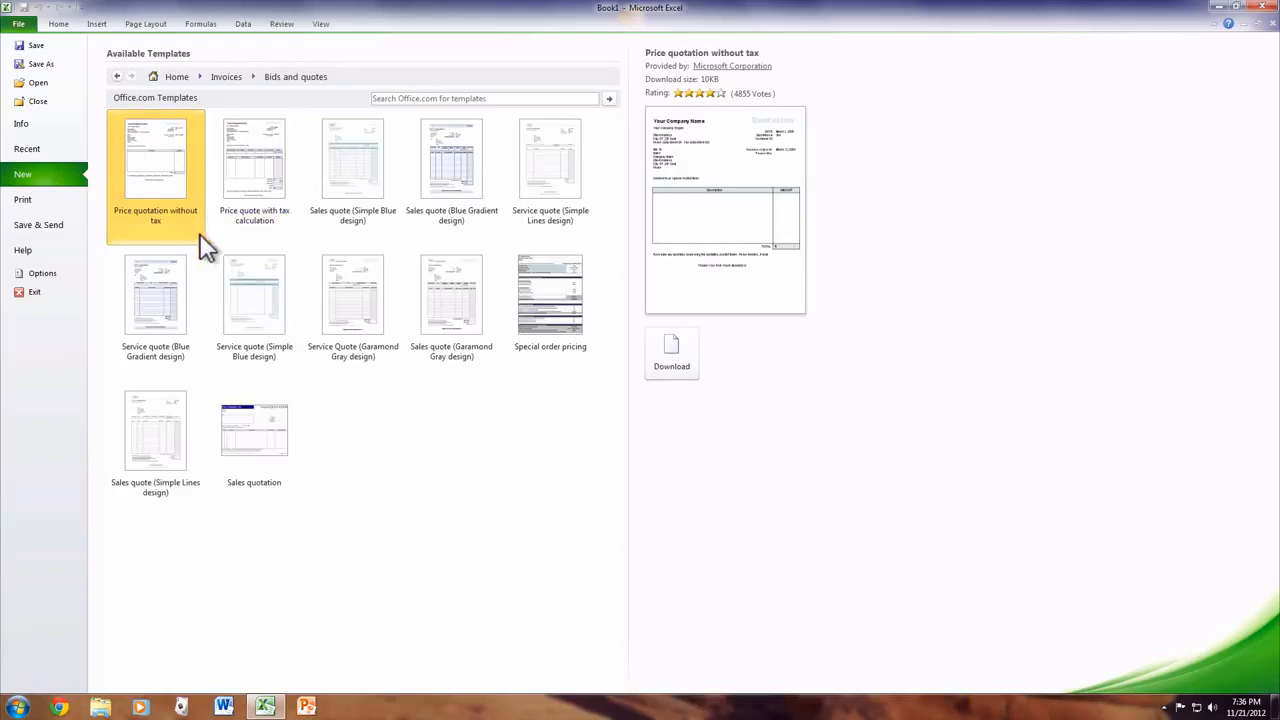
click(431, 271)
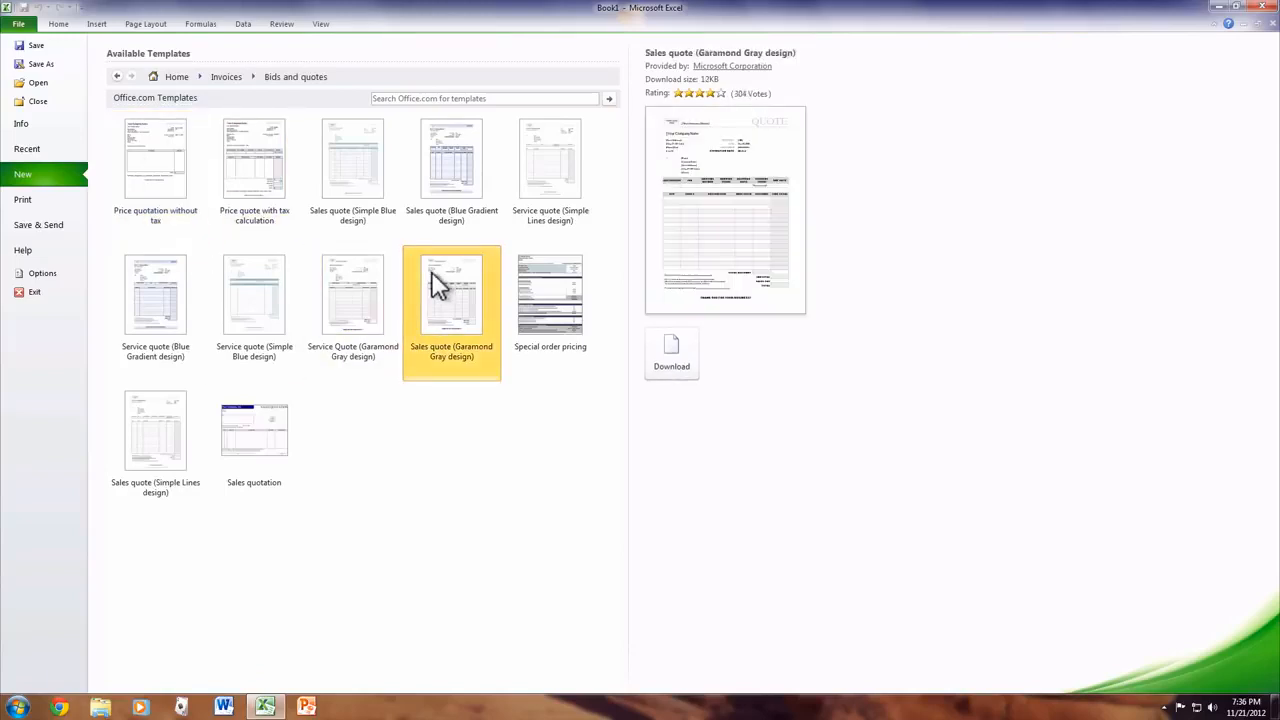
double_click(547, 159)
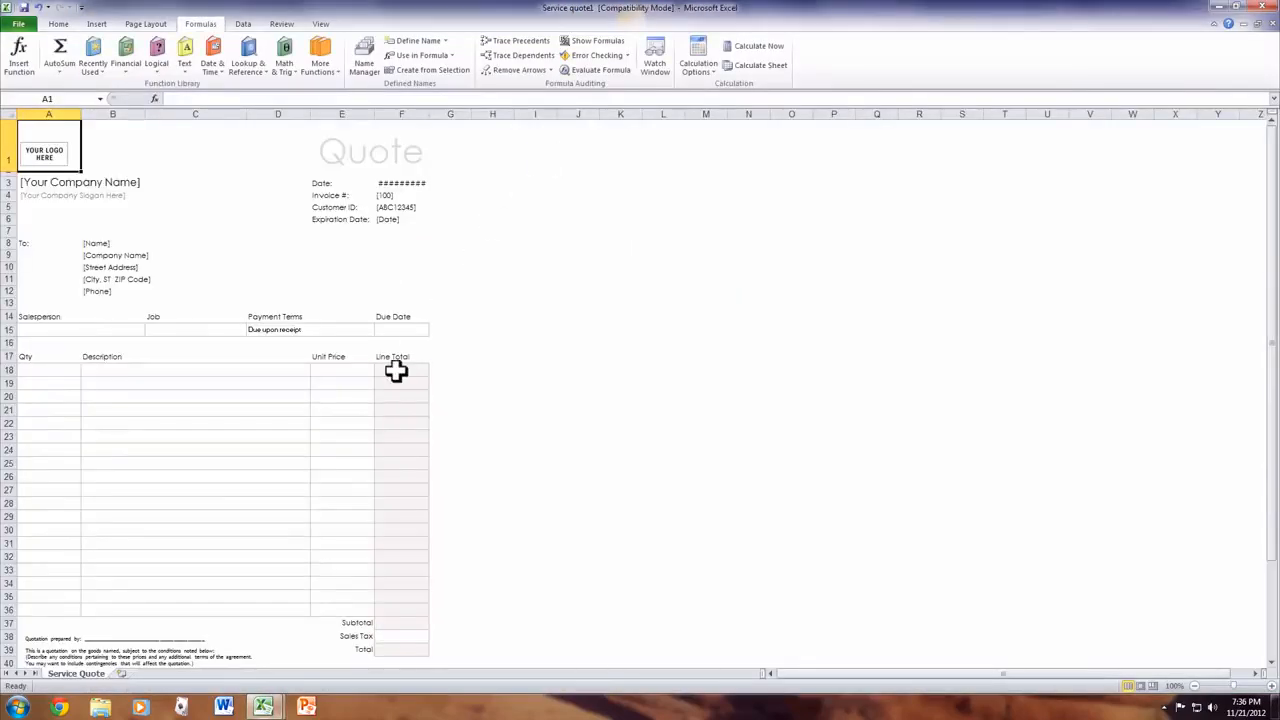
- Select the quote form's logo placeholder and Description cell B19, then show the View ribbon commands
scroll(396, 371, down, 1)
scroll(396, 371, up, 1)
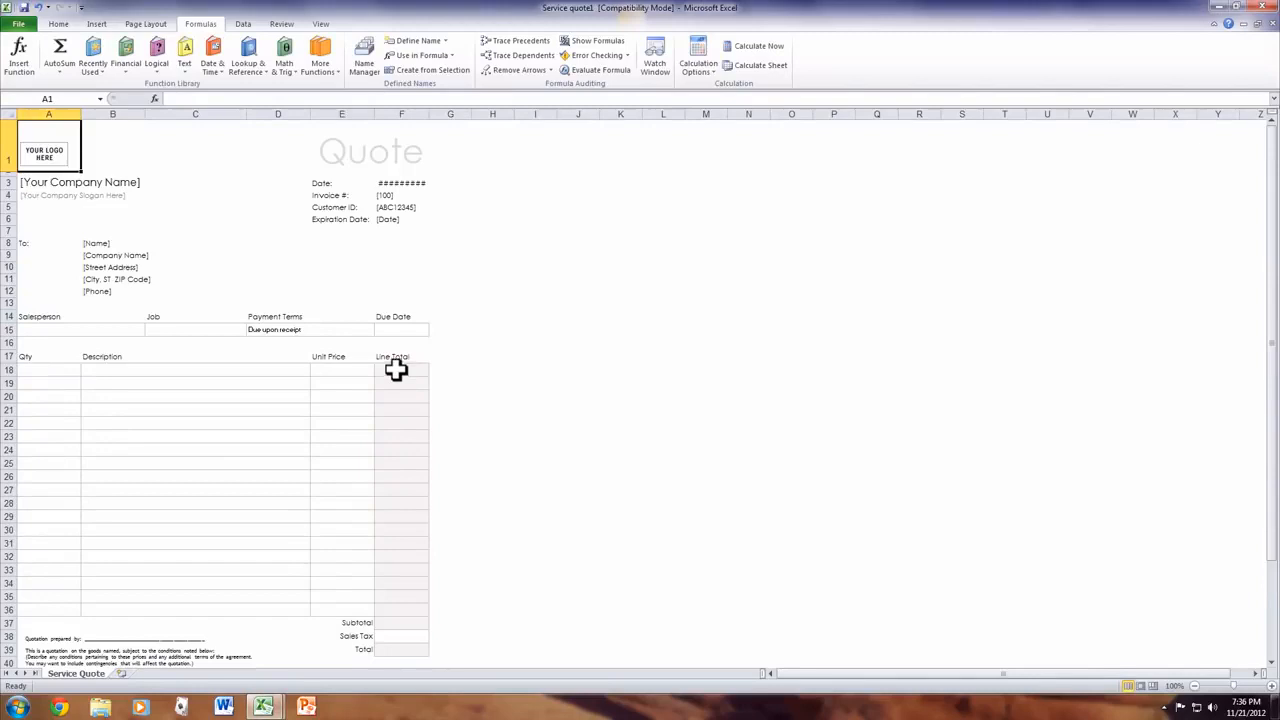
click(46, 150)
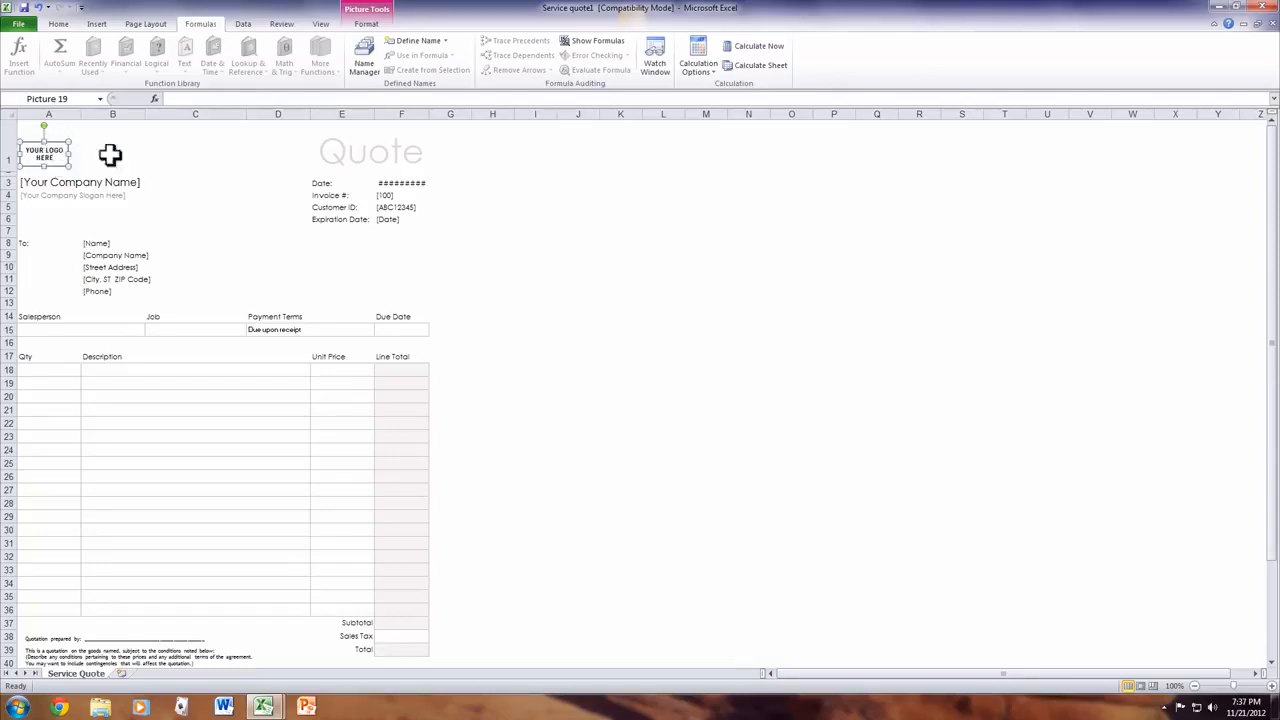
click(141, 389)
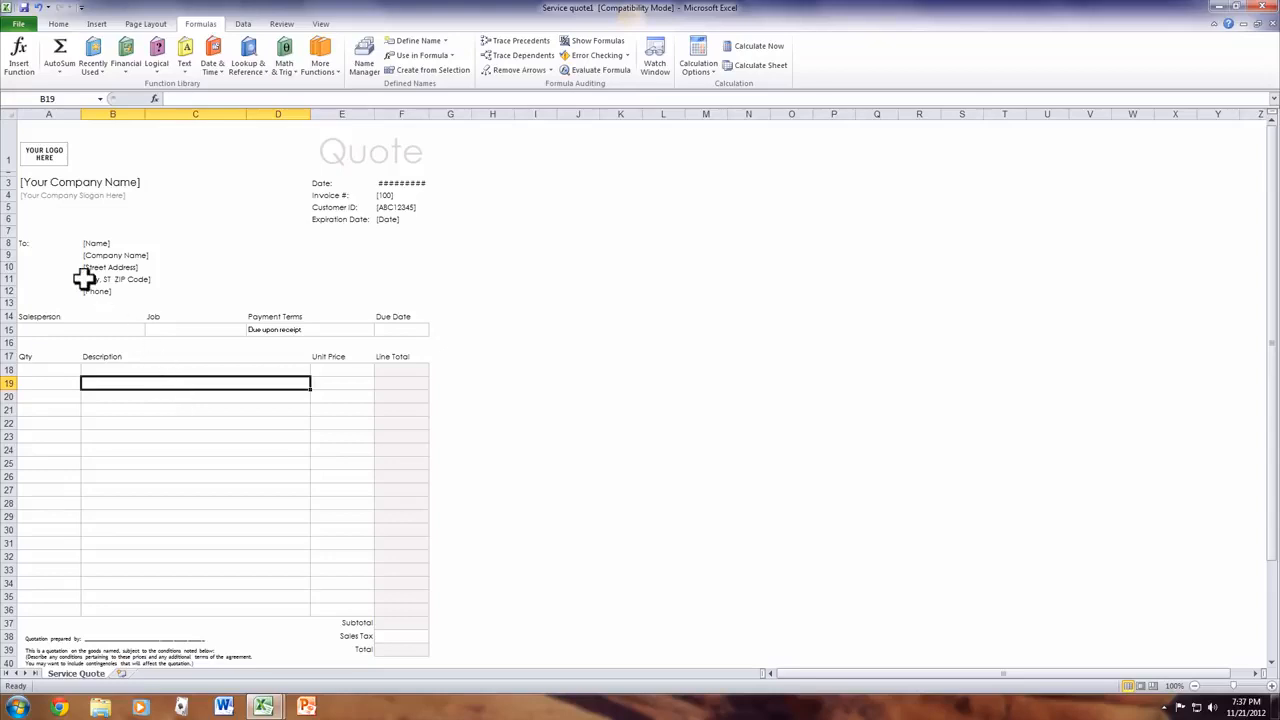
click(321, 27)
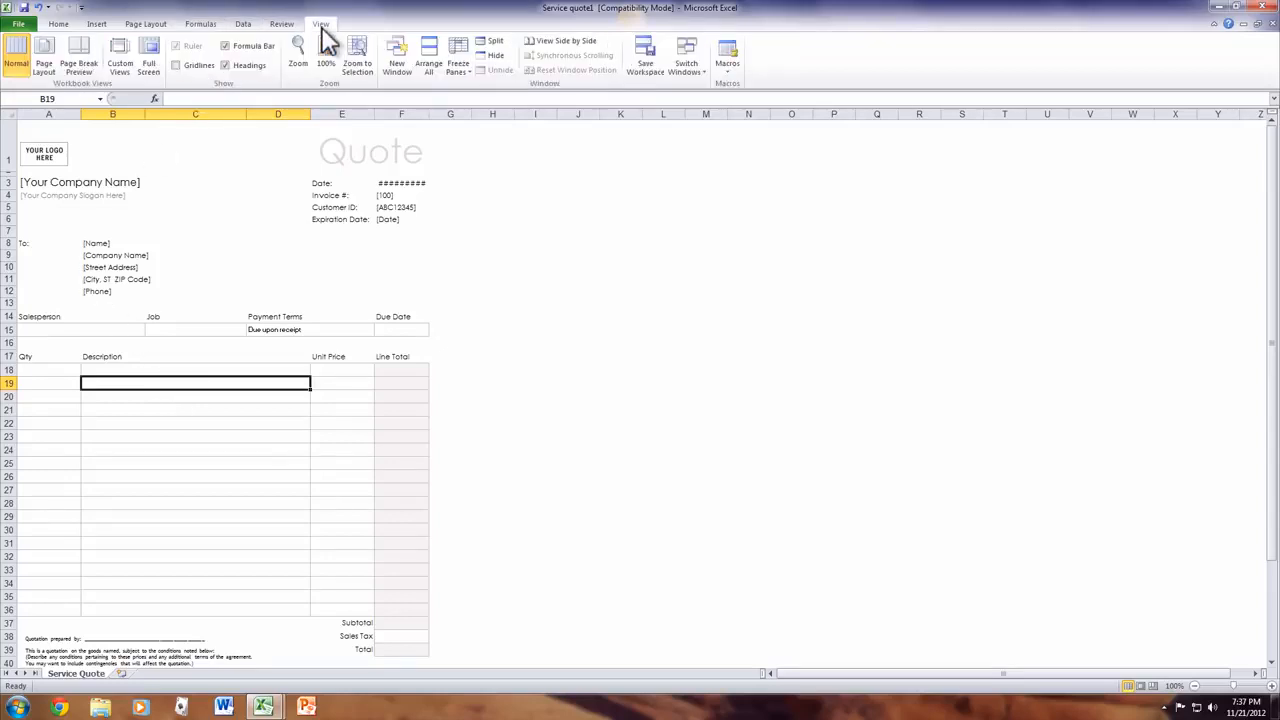
click(30, 26)
- Create a new workbook from the Budgets > Business budgets 'Expense budget spreadsheet' template
click(30, 176)
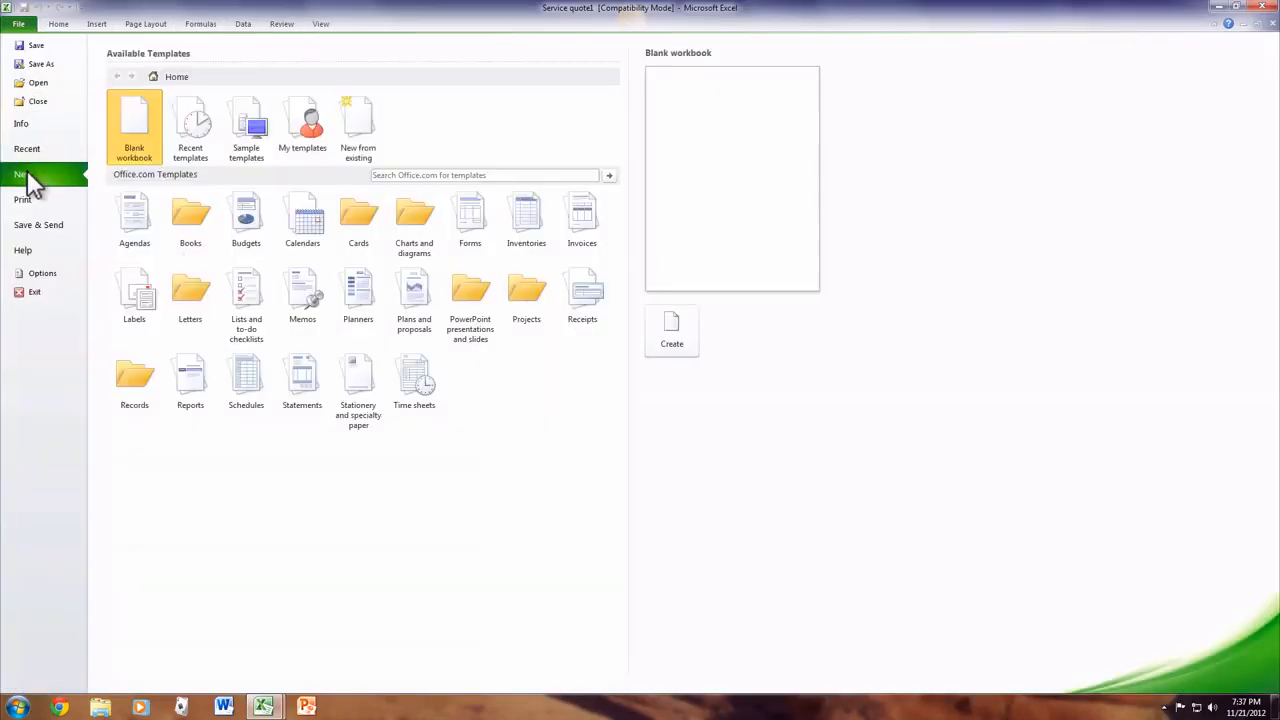
click(251, 218)
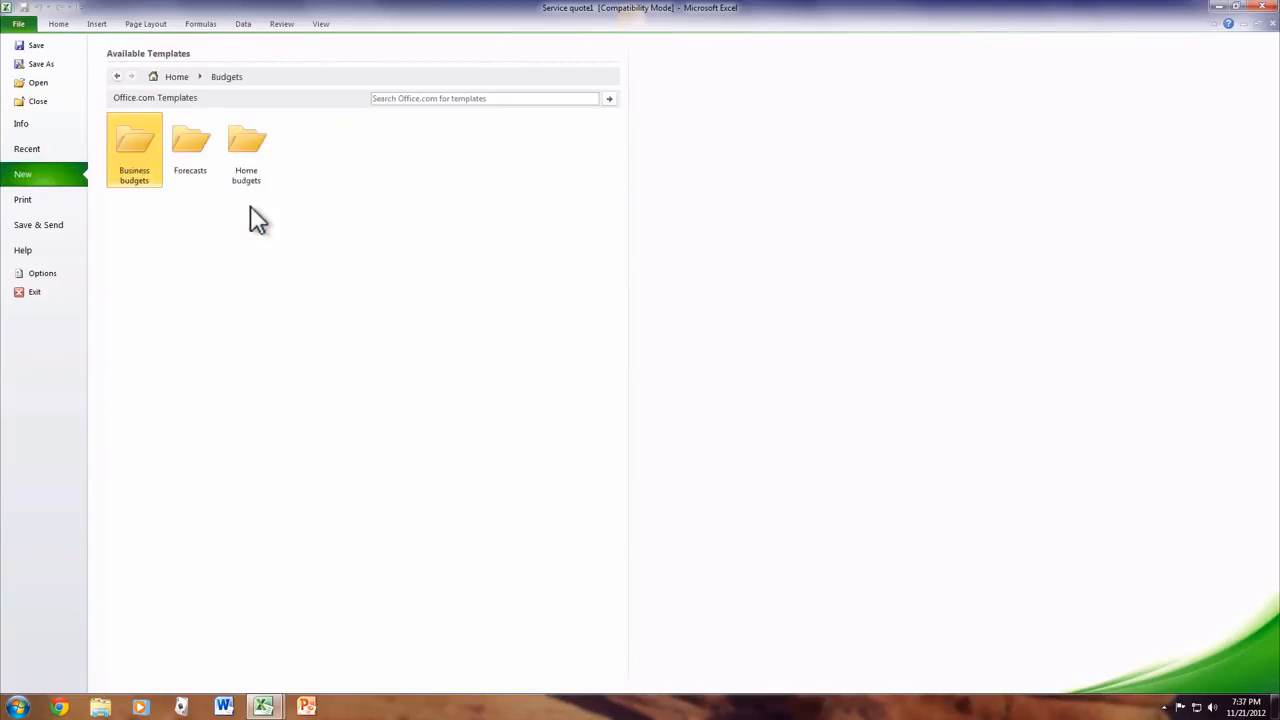
click(138, 160)
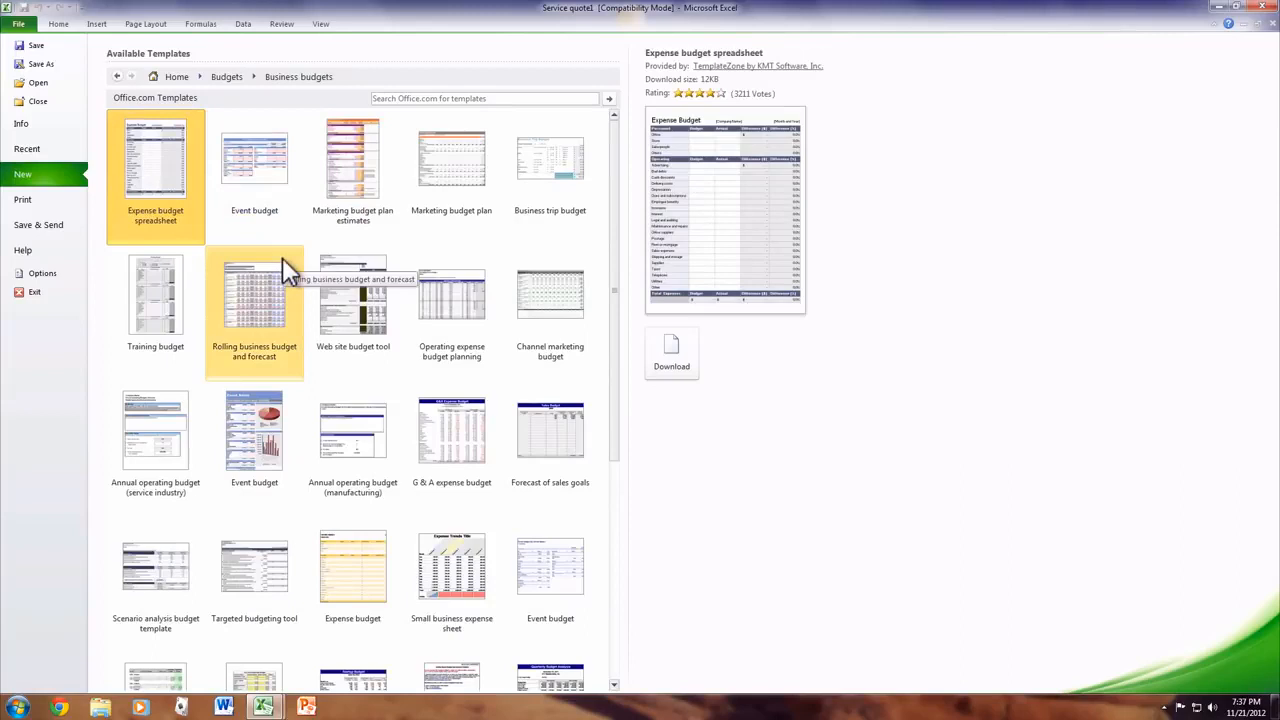
double_click(148, 169)
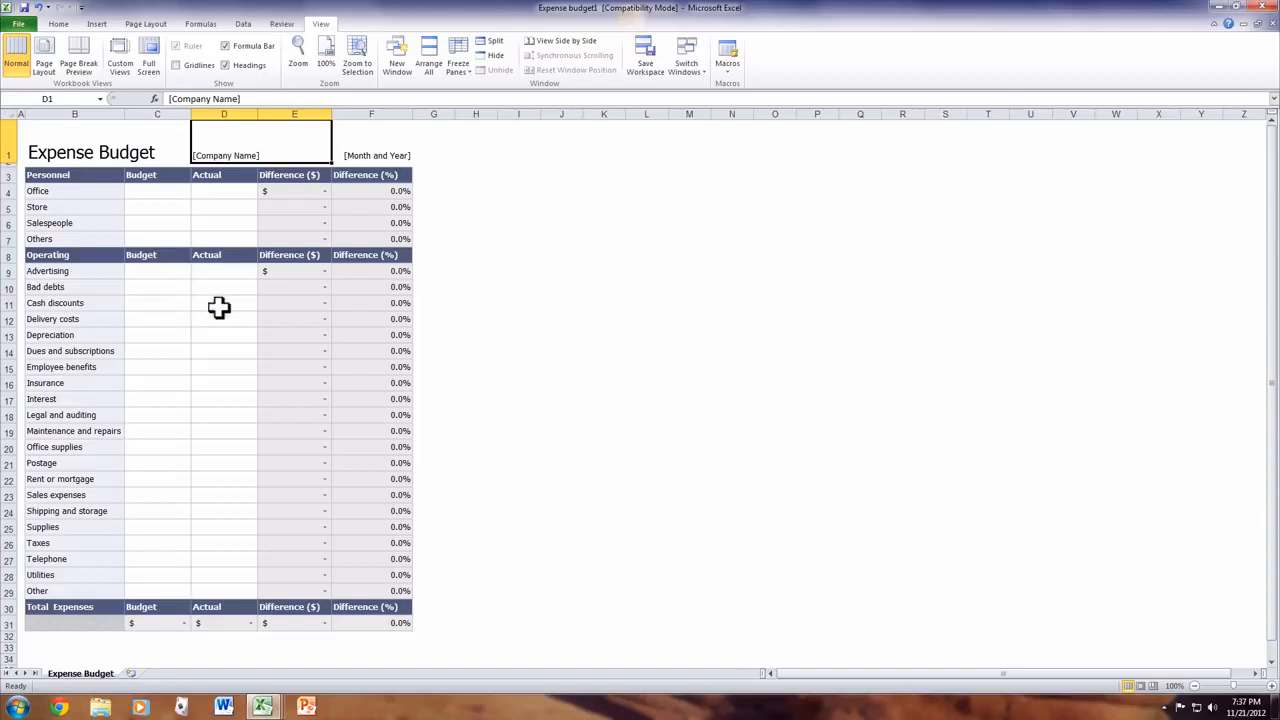
- Enter an Advertising budget of 50 and actual of 30, then close the Expense budget workbook
click(169, 276)
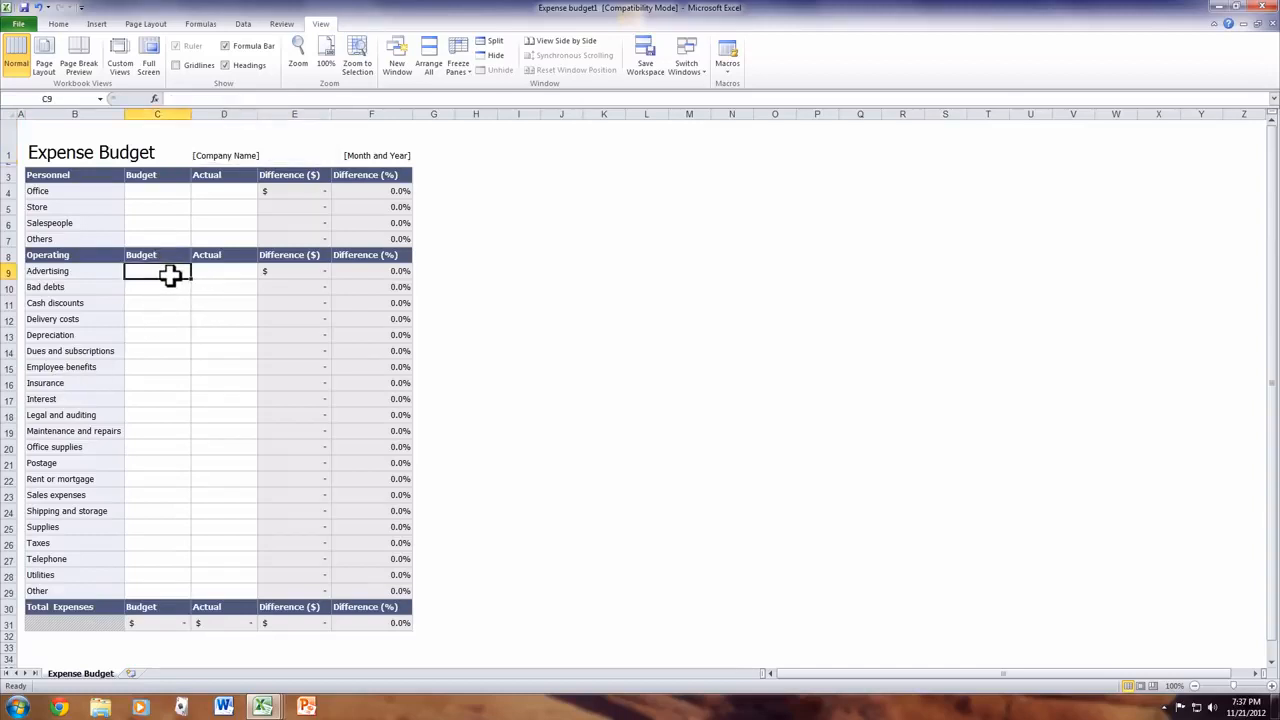
text(50)
key(Tab)
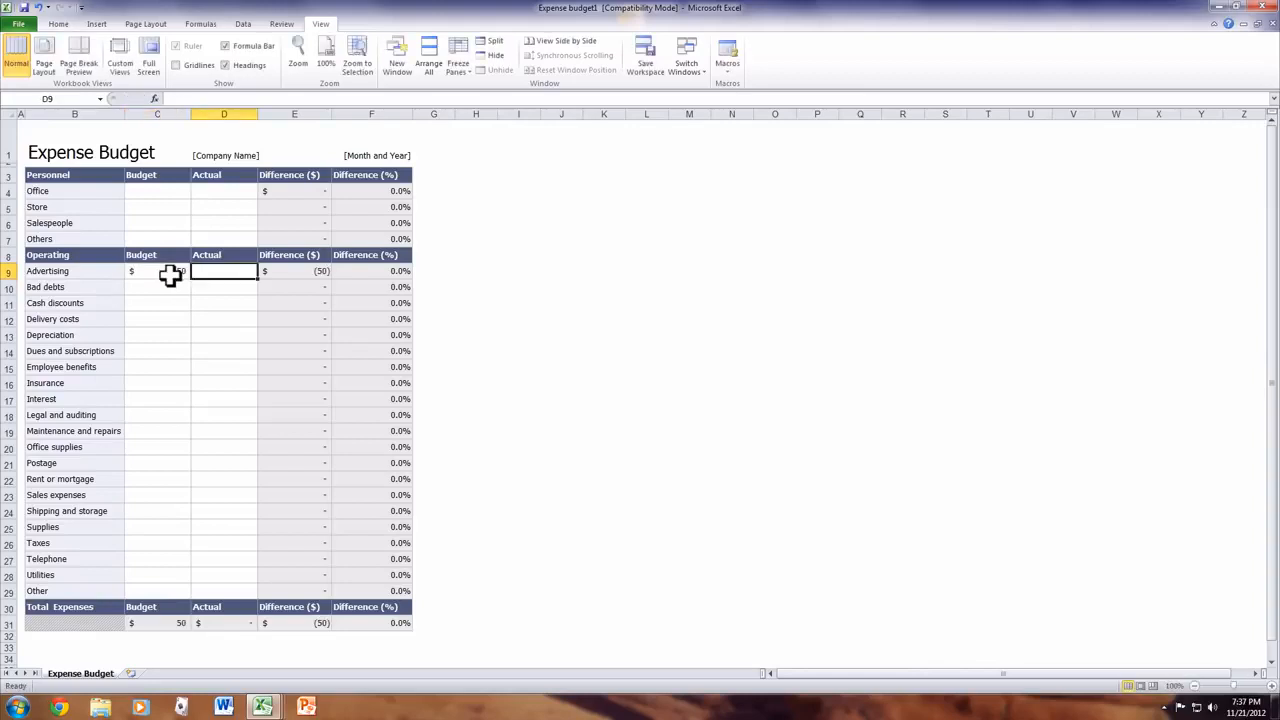
text(30)
key(Tab)
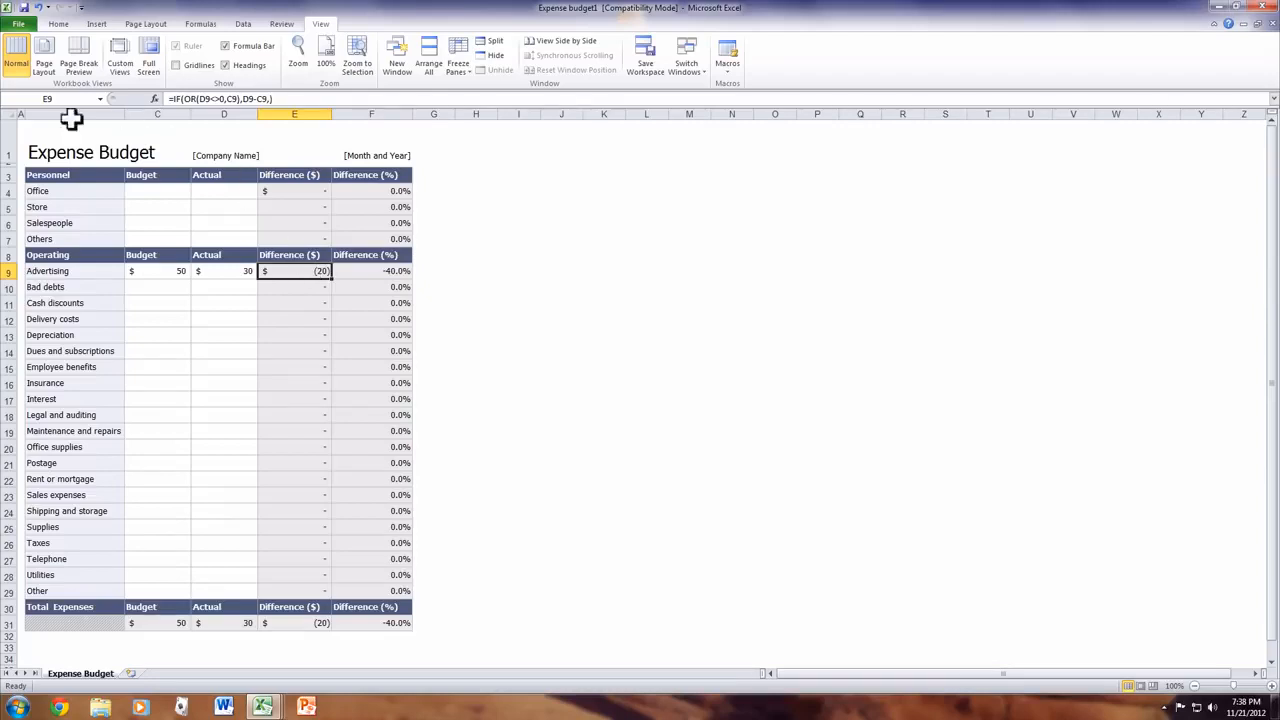
double_click(7, 9)
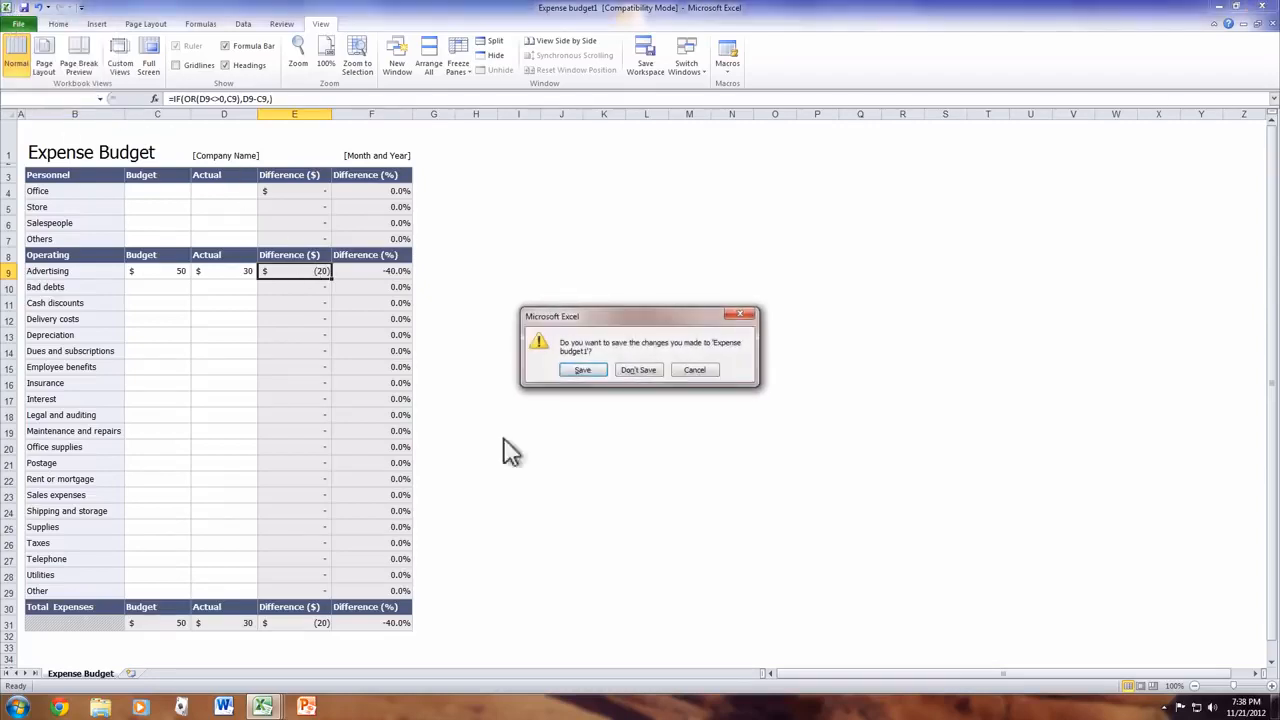
- Close the expense budget, Service quote and Book1 without saving, quit Excel, and launch PowerPoint
click(638, 370)
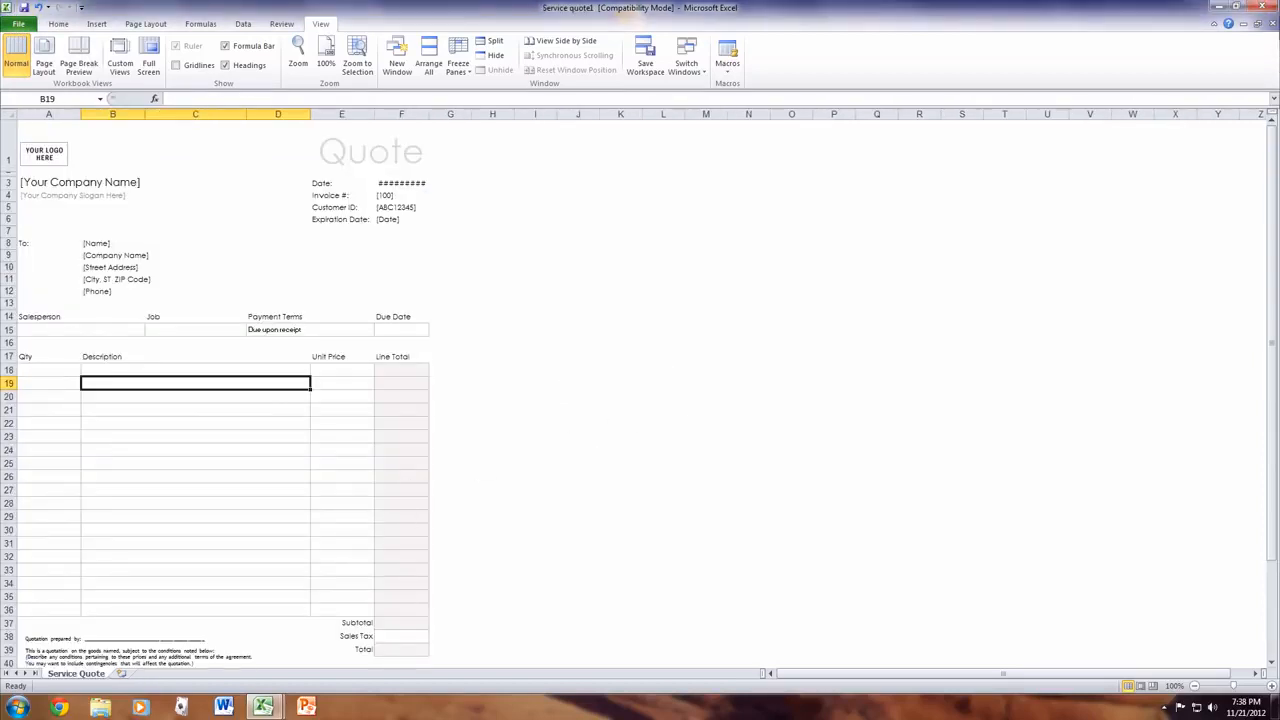
click(1262, 7)
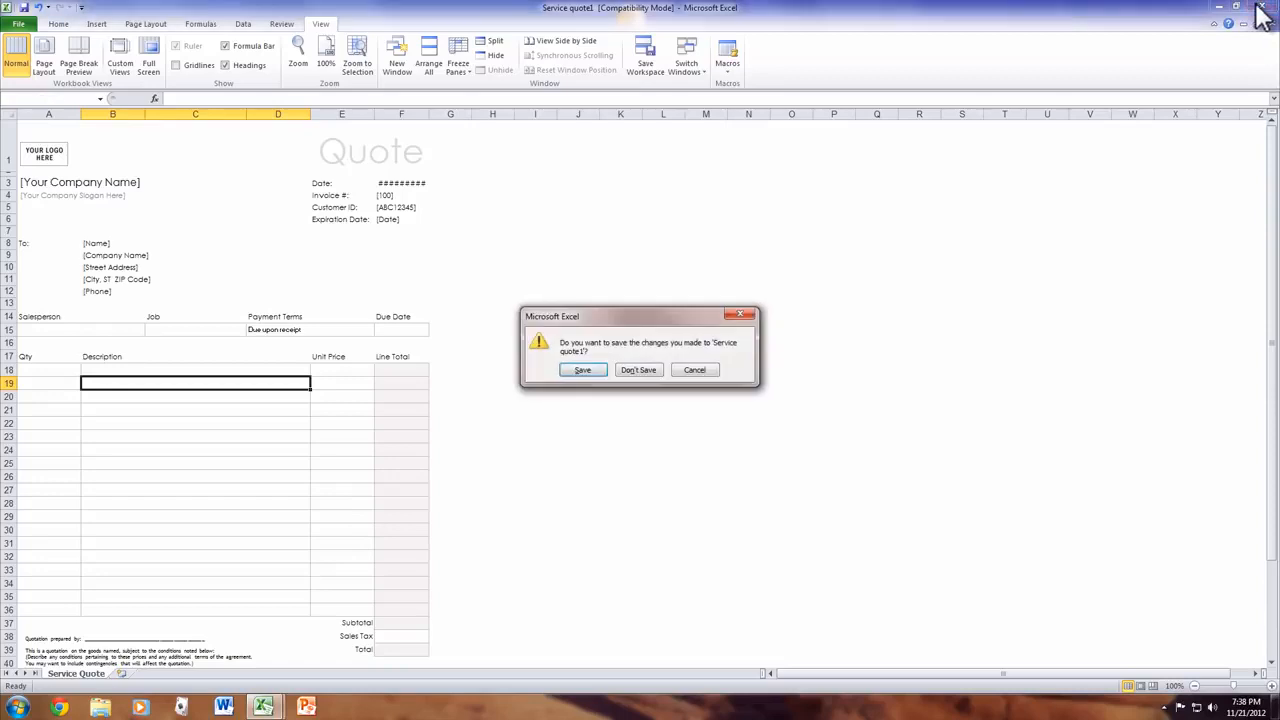
click(658, 369)
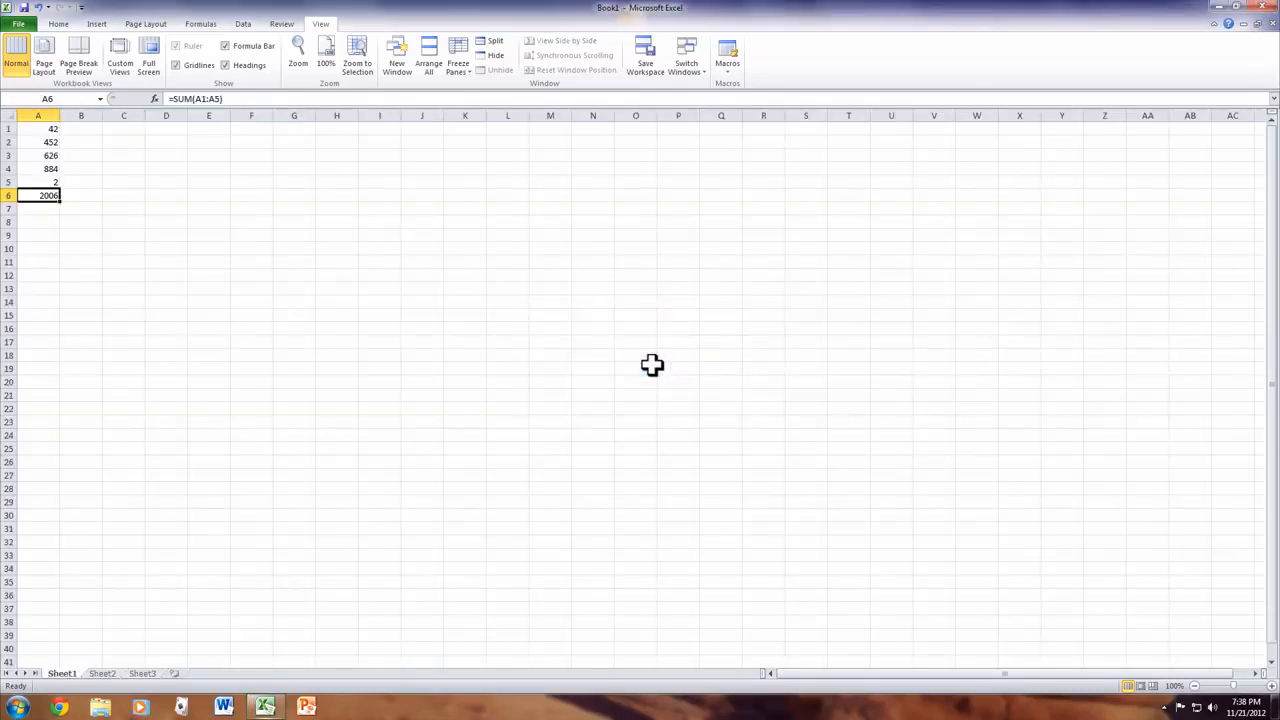
click(1262, 7)
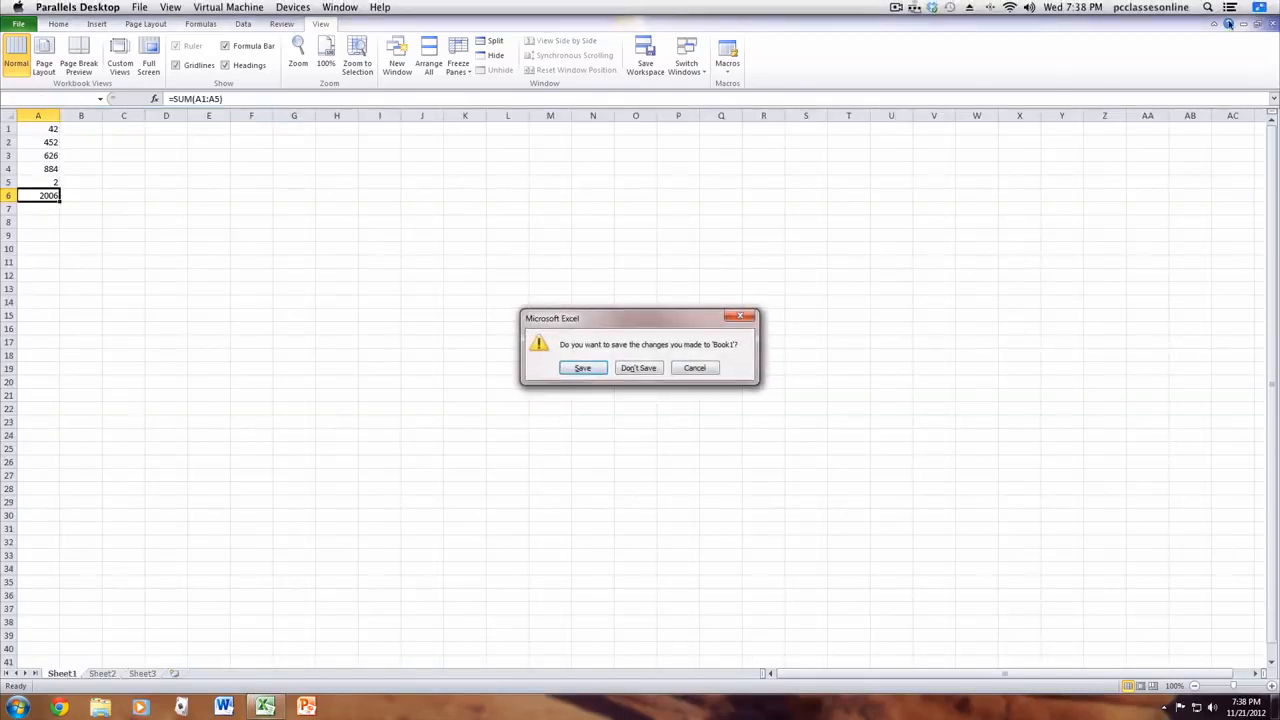
click(645, 366)
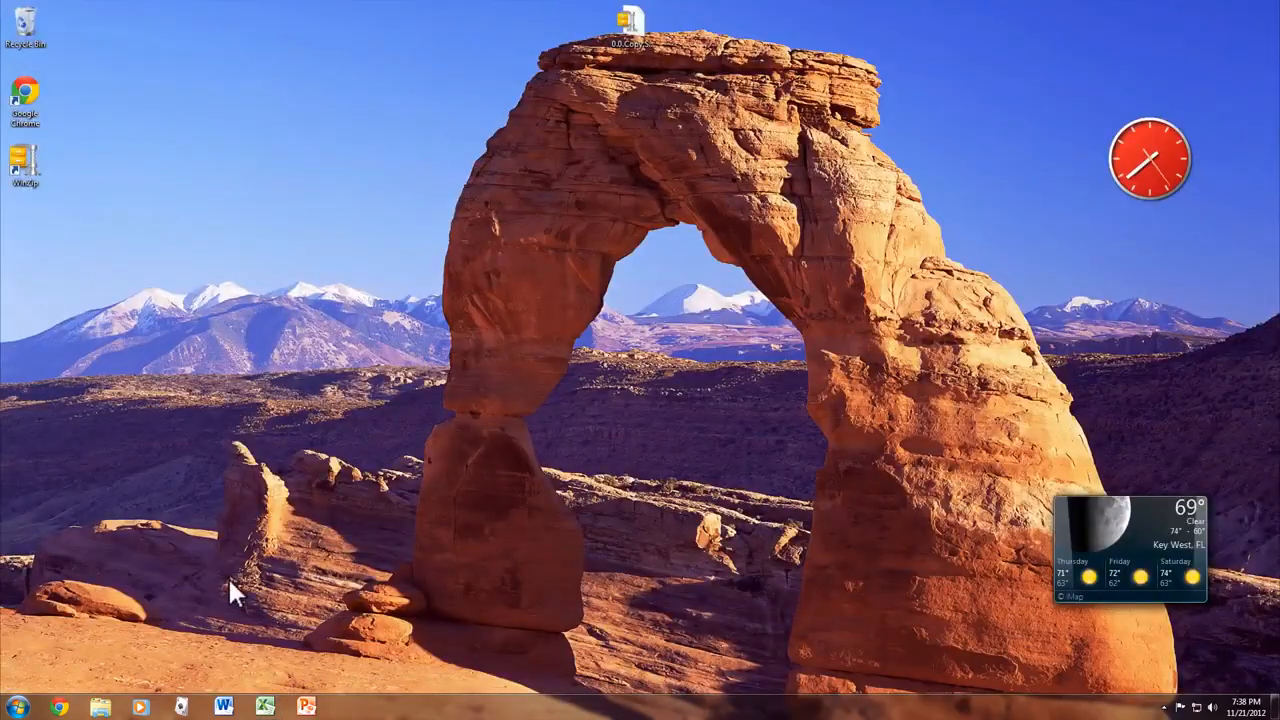
click(318, 710)
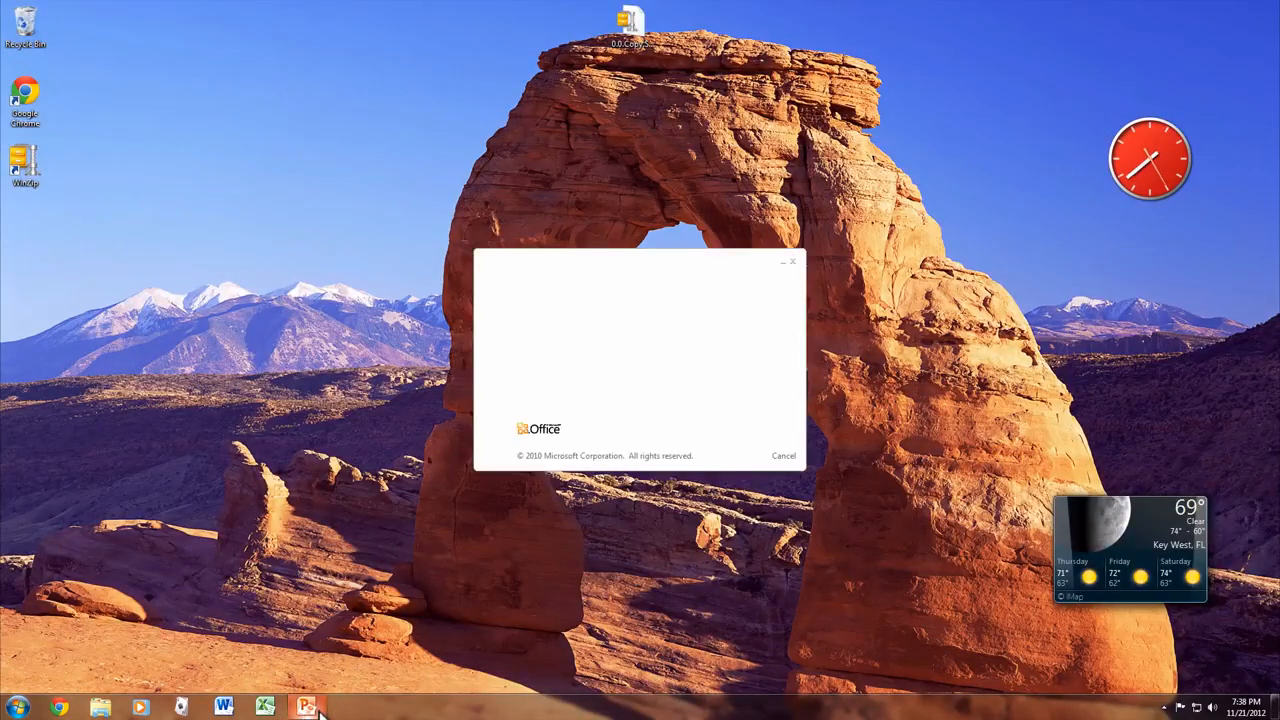